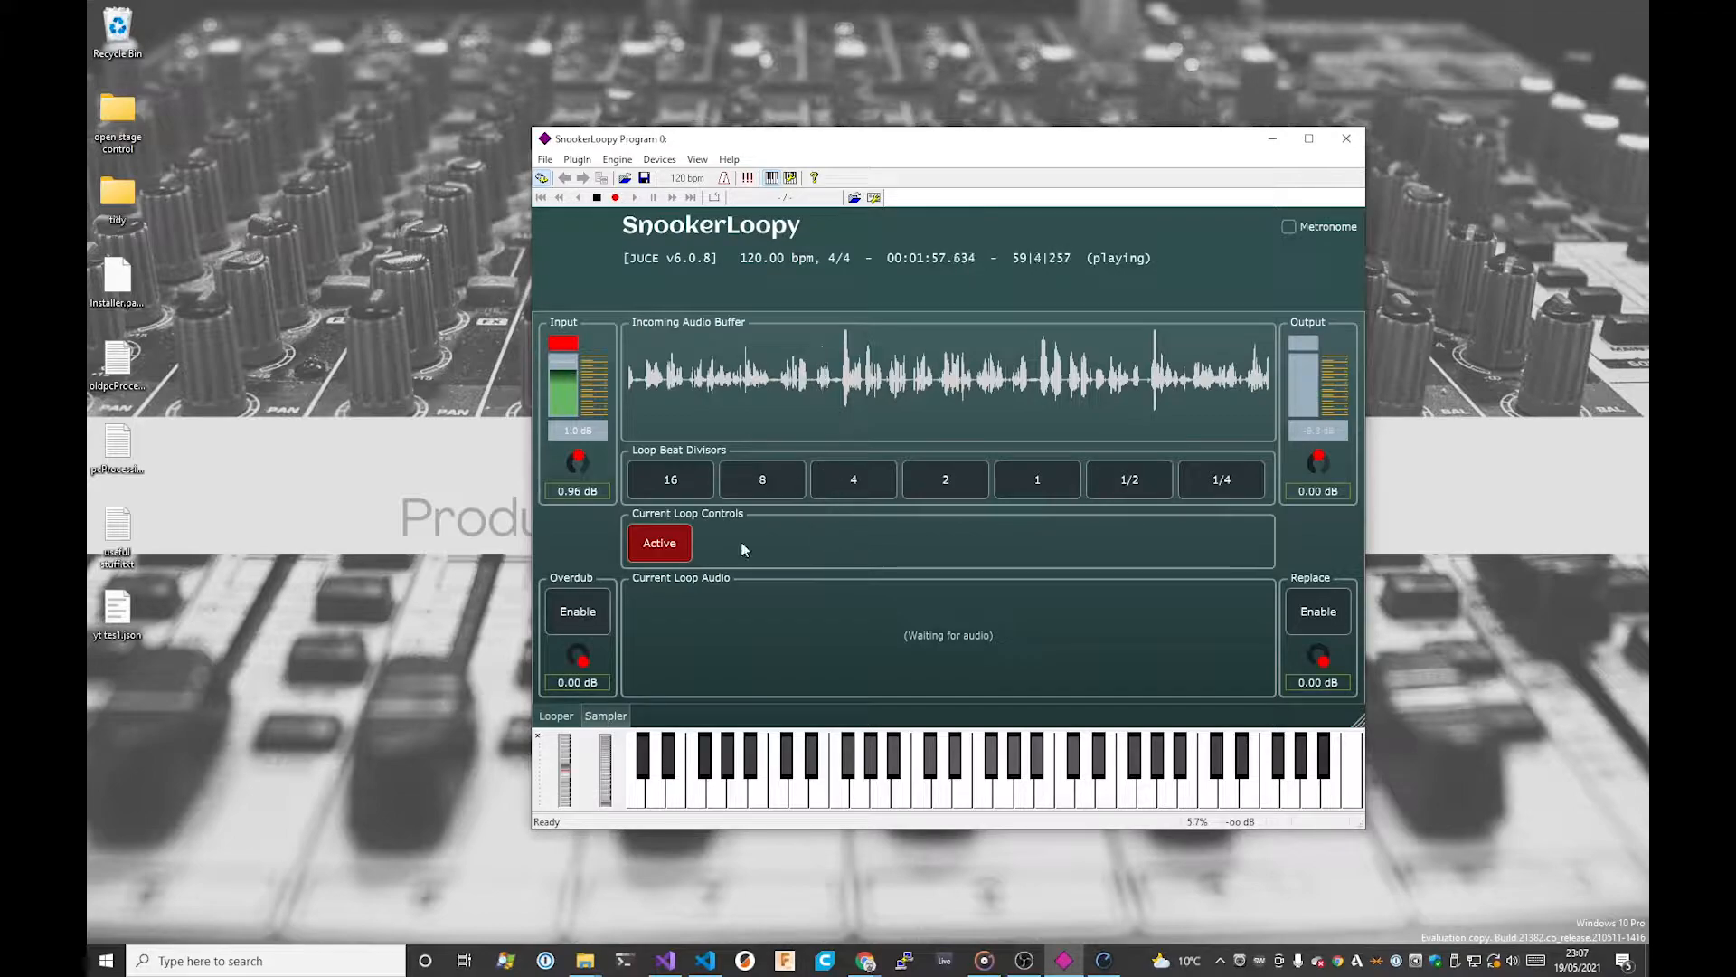
# Step: Switch SnookerLoopy to its sampler view and load Kick 1.wav as the sample
pyautogui.click(610, 715)
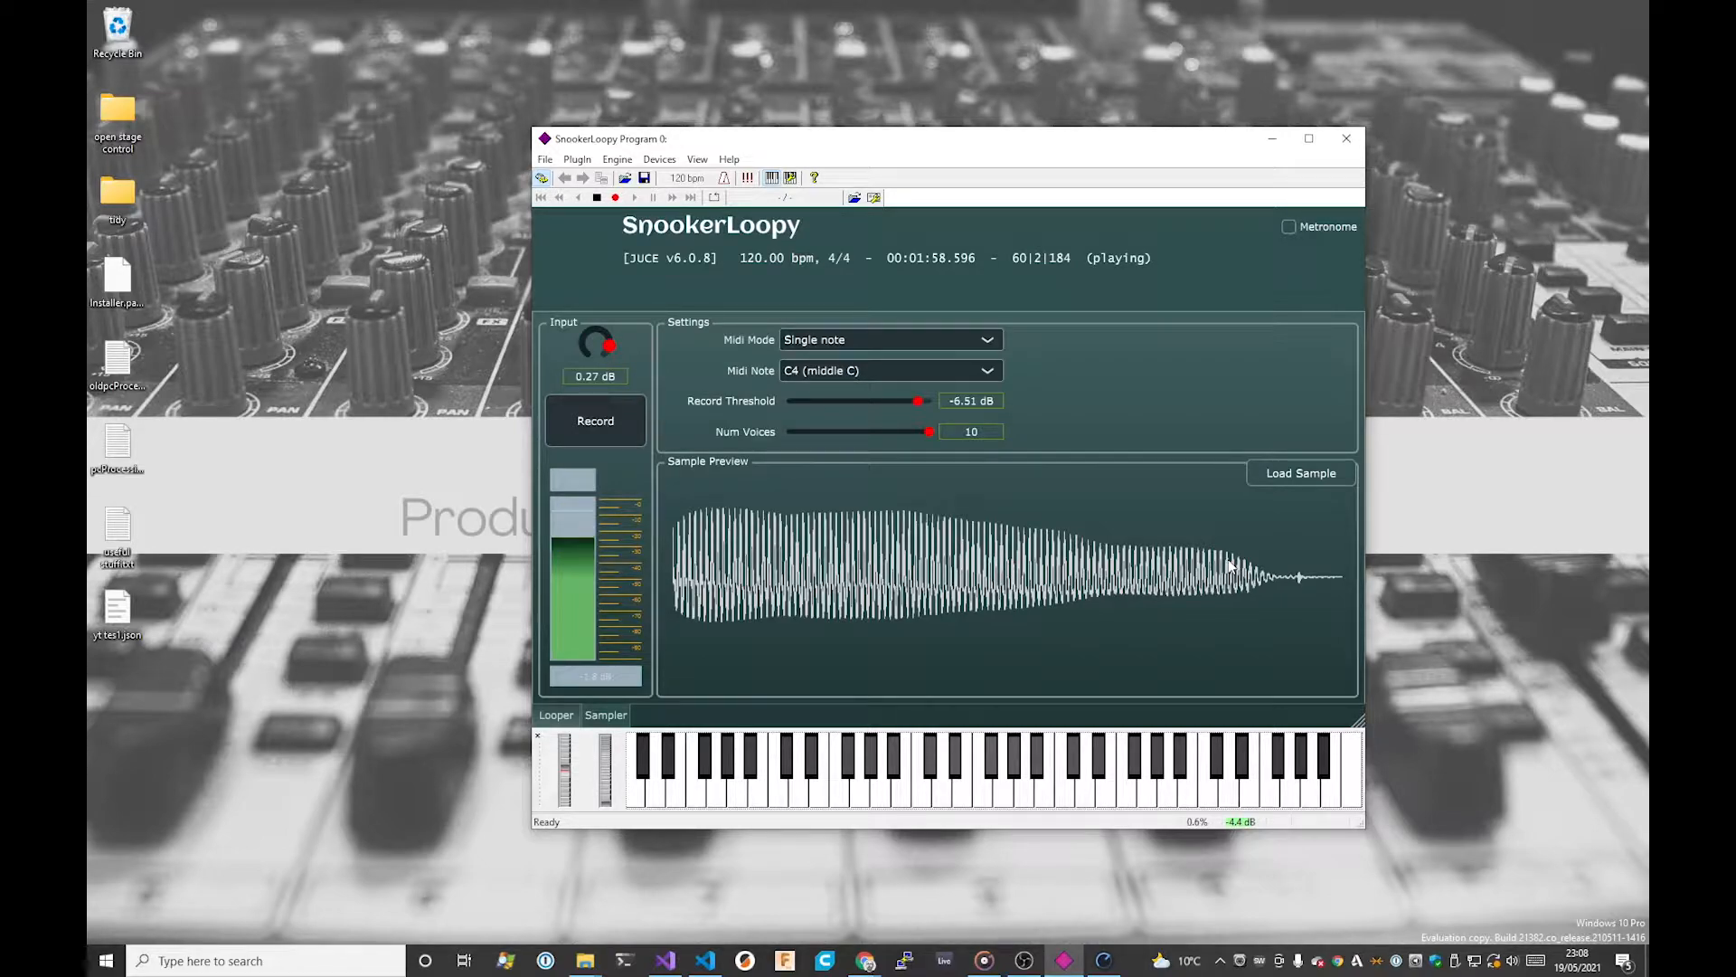
pyautogui.click(1297, 472)
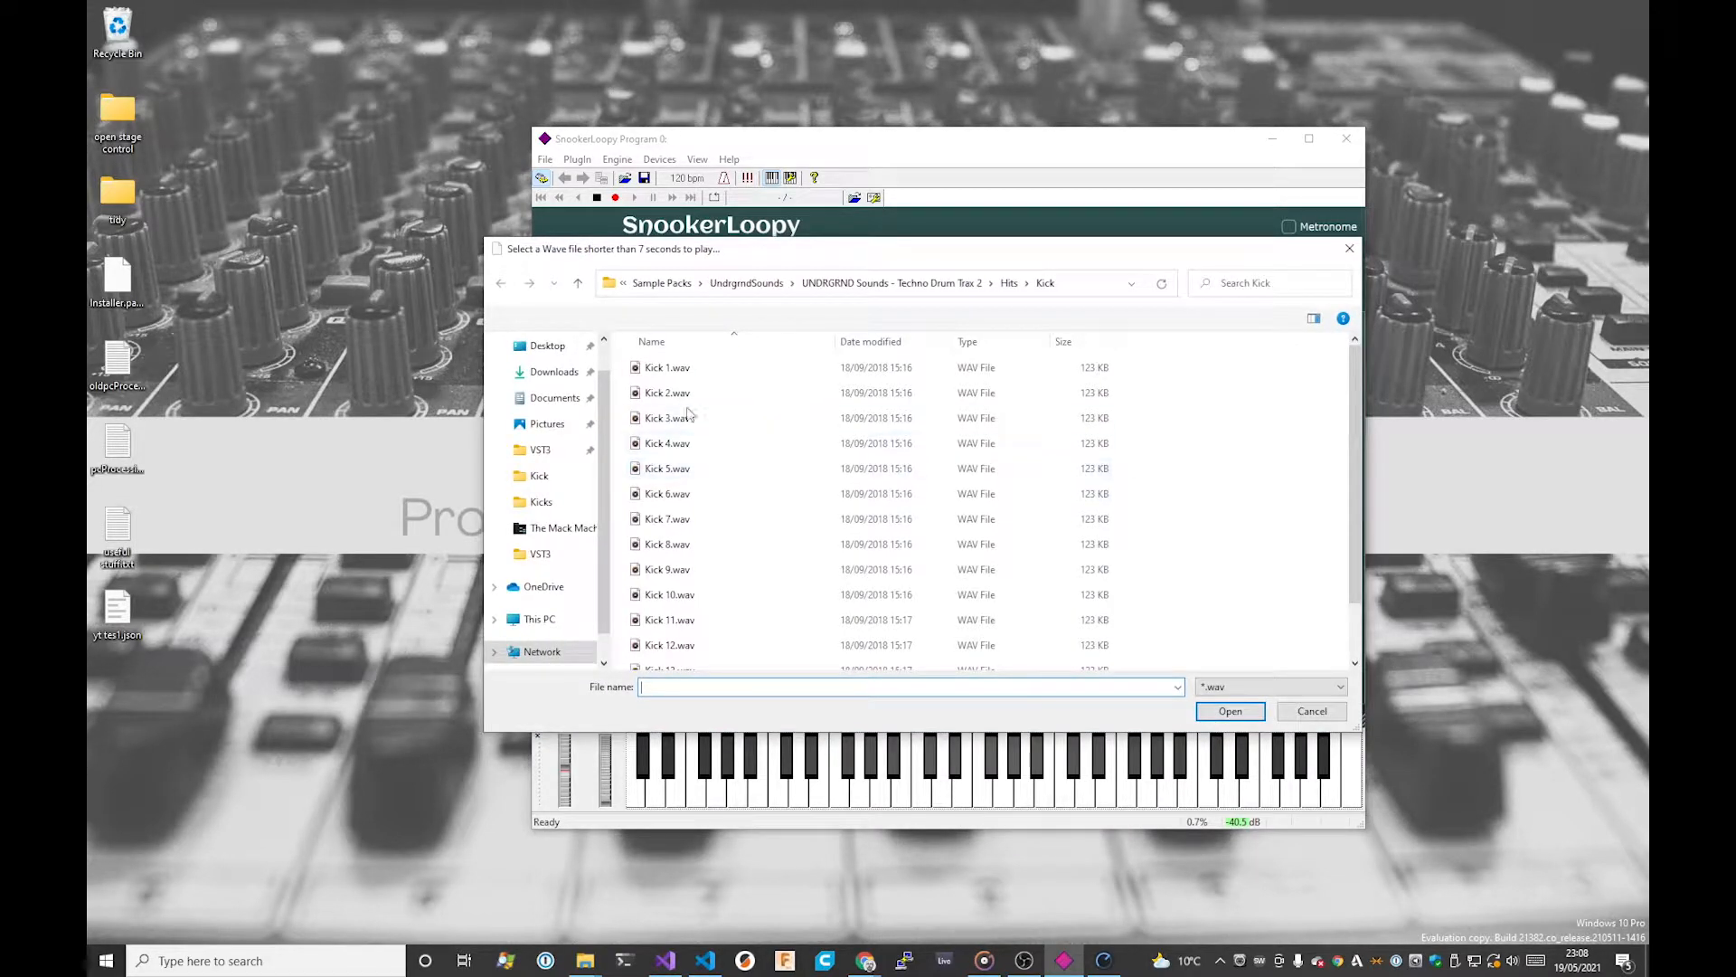
pyautogui.doubleClick(678, 369)
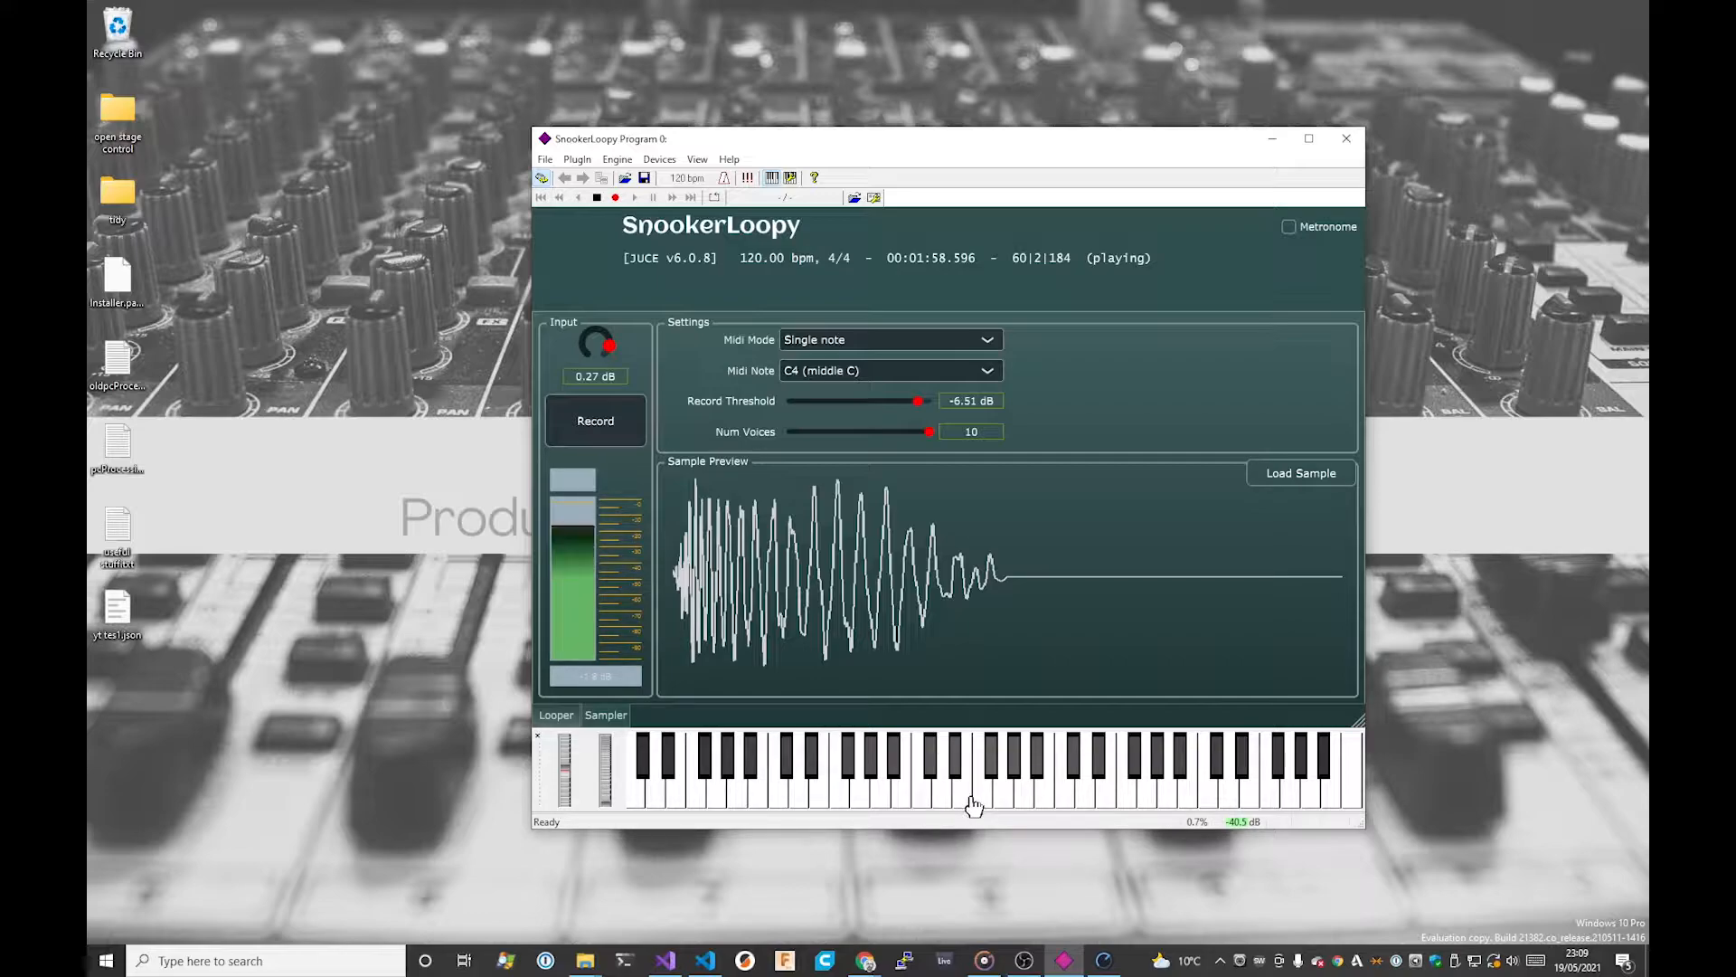
# Step: Replace the loaded sample twice with other kick WAV files from the same folder
pyautogui.click(1300, 480)
pyautogui.doubleClick(736, 612)
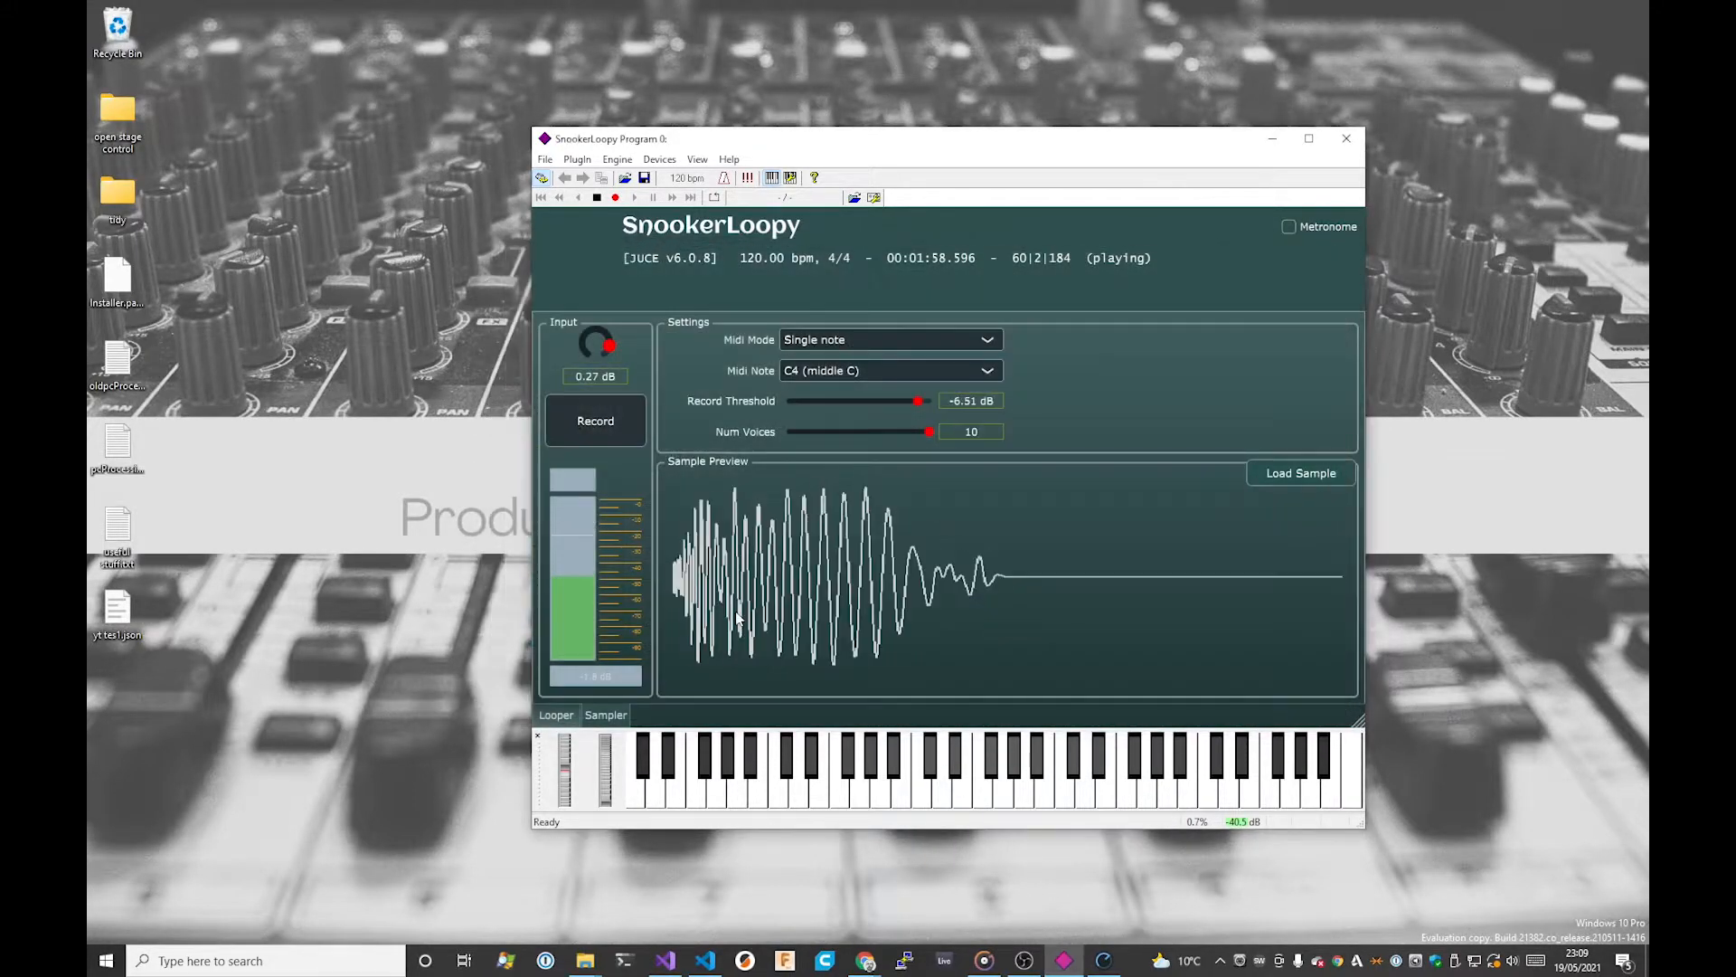
pyautogui.click(1318, 477)
pyautogui.click(745, 548)
pyautogui.doubleClick(745, 548)
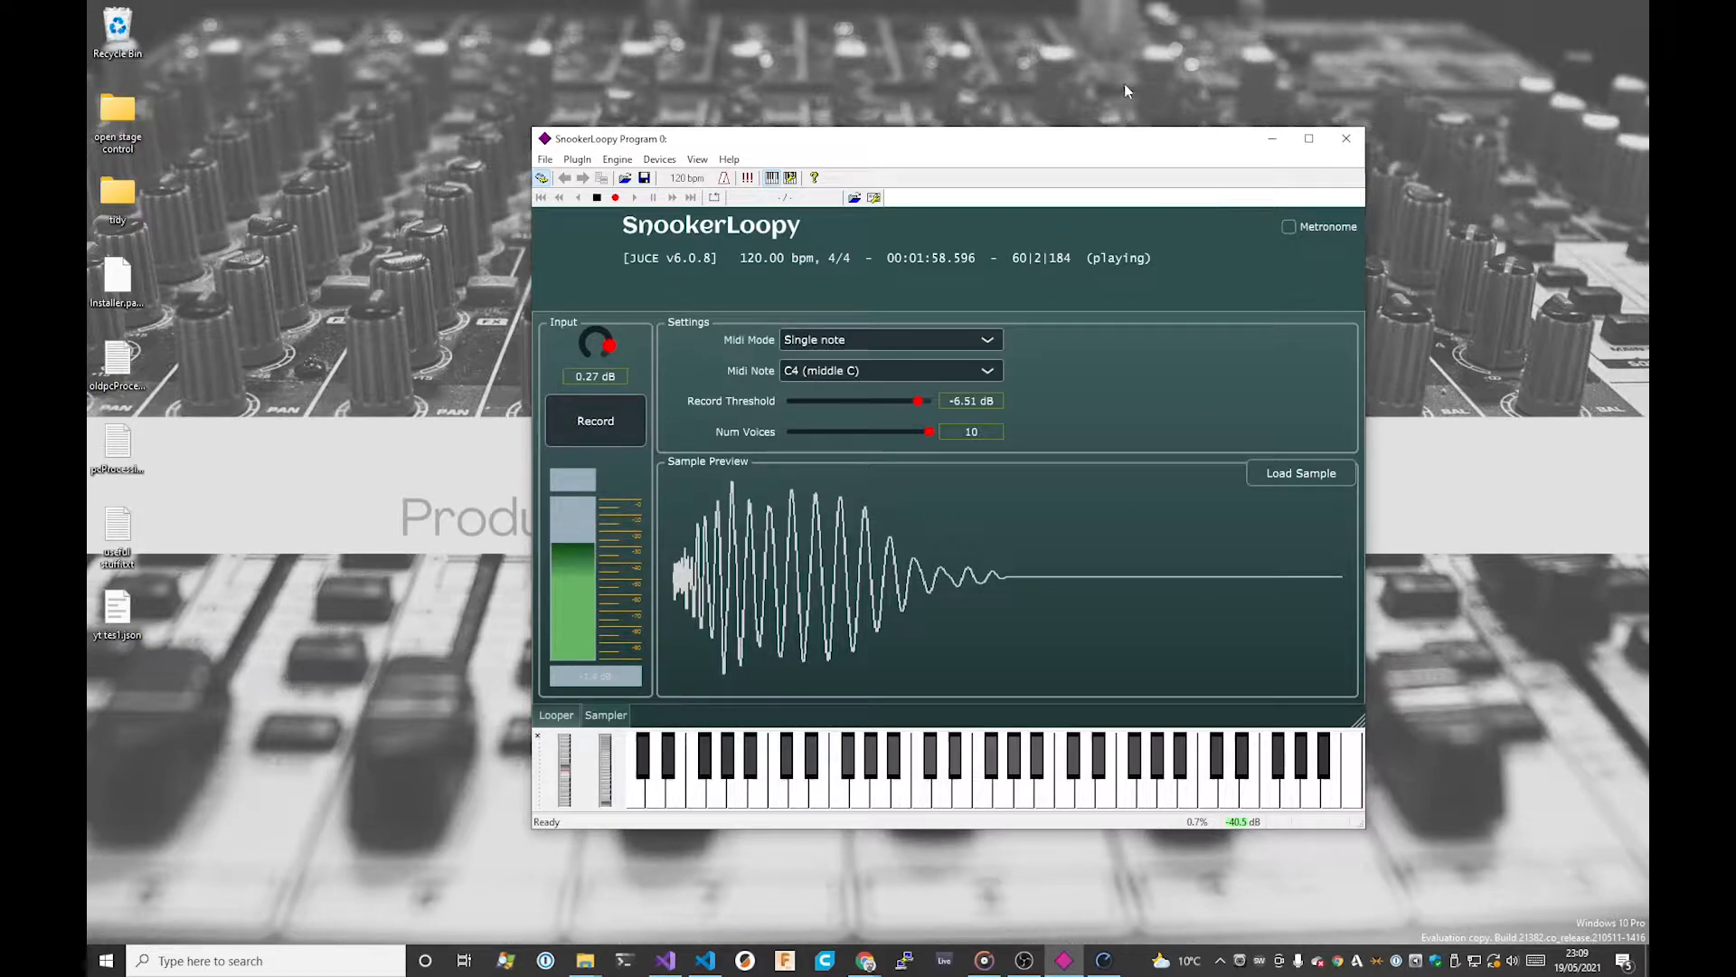
pyautogui.moveTo(1145, 141)
pyautogui.mouseDown()
pyautogui.moveTo(1121, 142)
pyautogui.moveTo(1135, 142)
pyautogui.mouseUp()
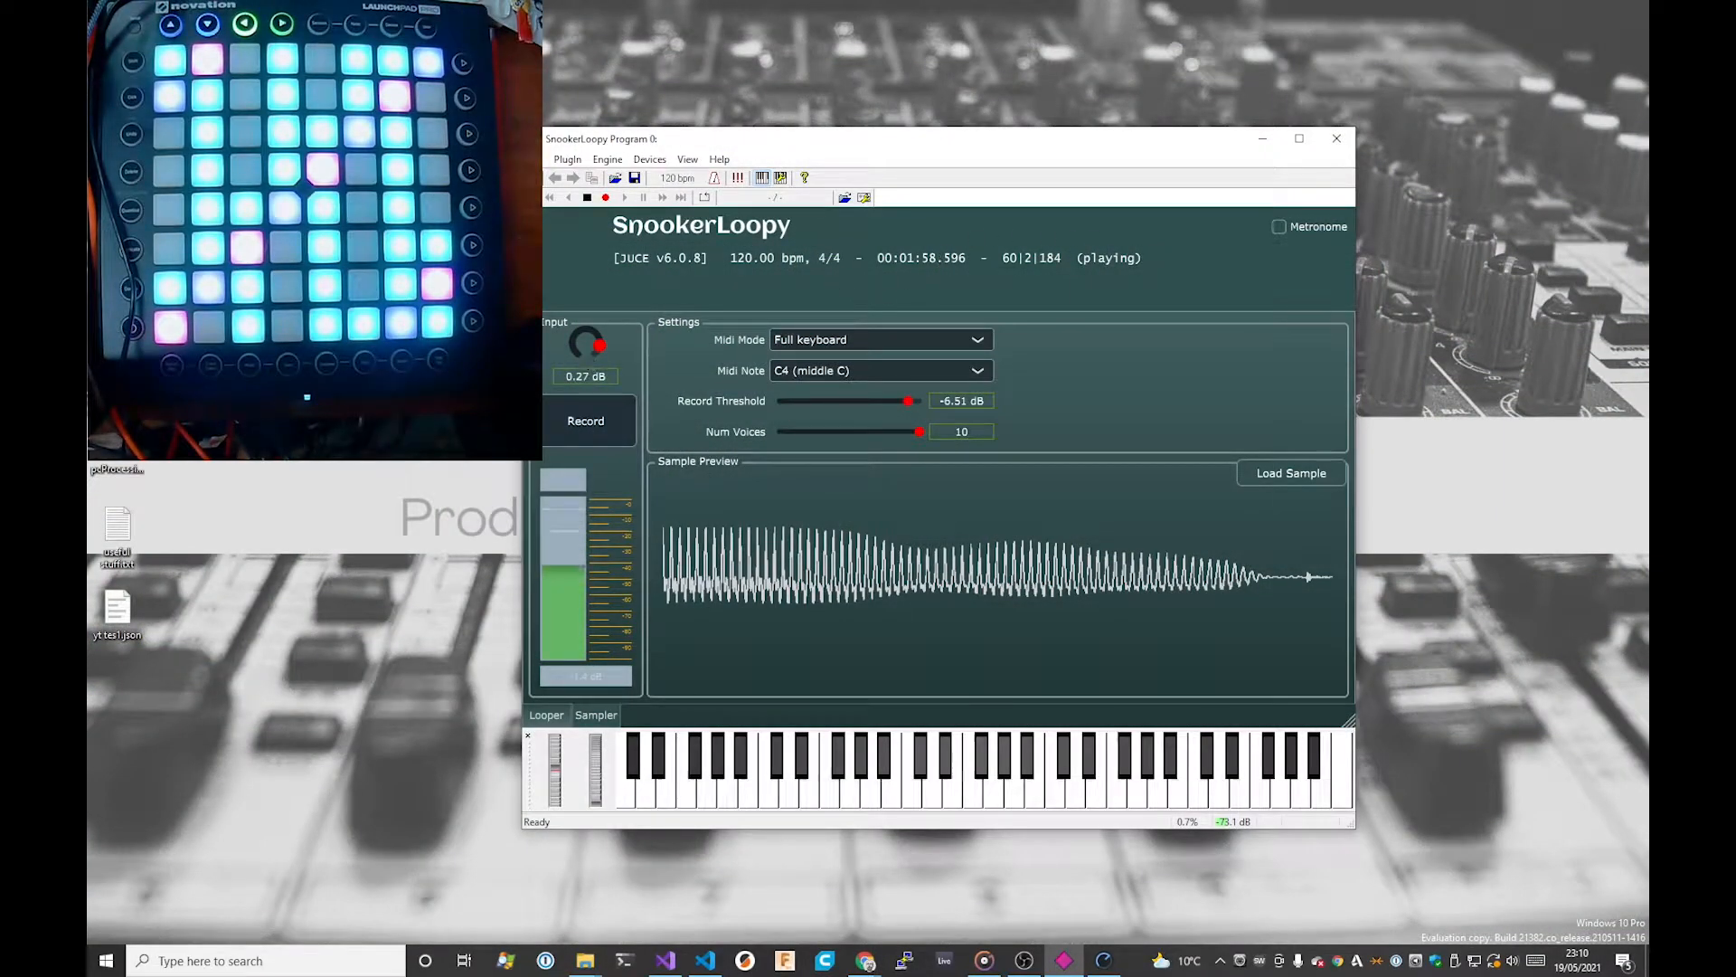
# Step: Set MIDI input port 1 to MIDIIN2 (Launchpad Pro) in the host's MIDI device settings
pyautogui.click(688, 160)
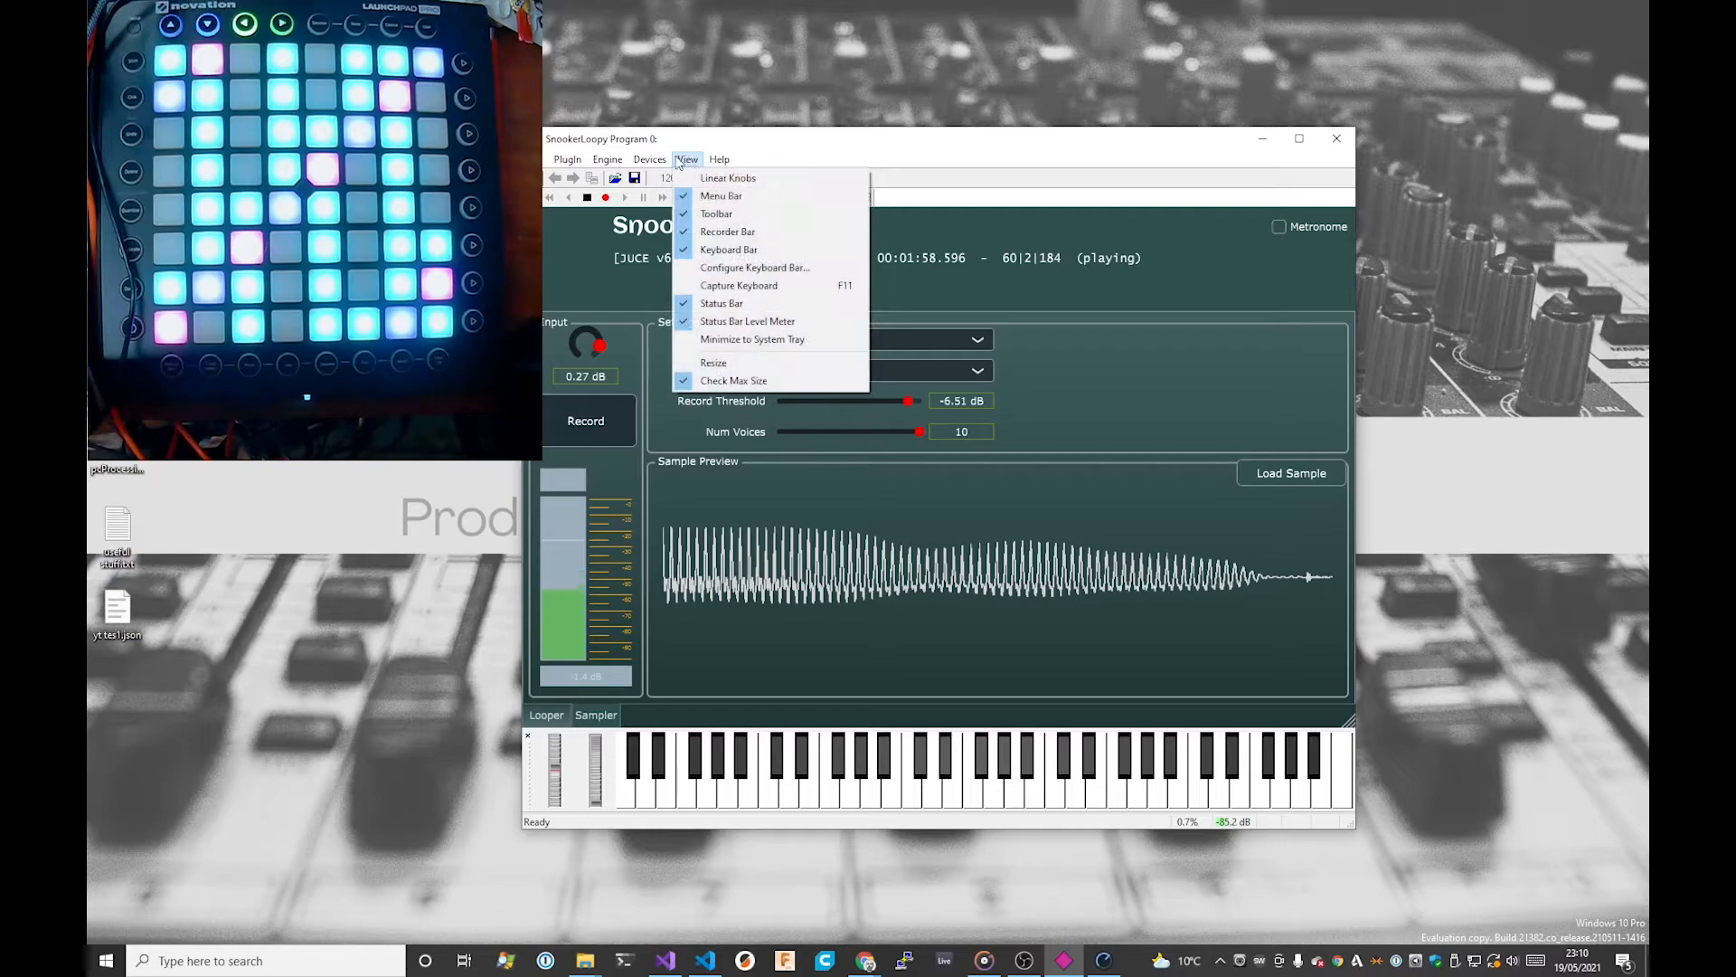
pyautogui.click(672, 184)
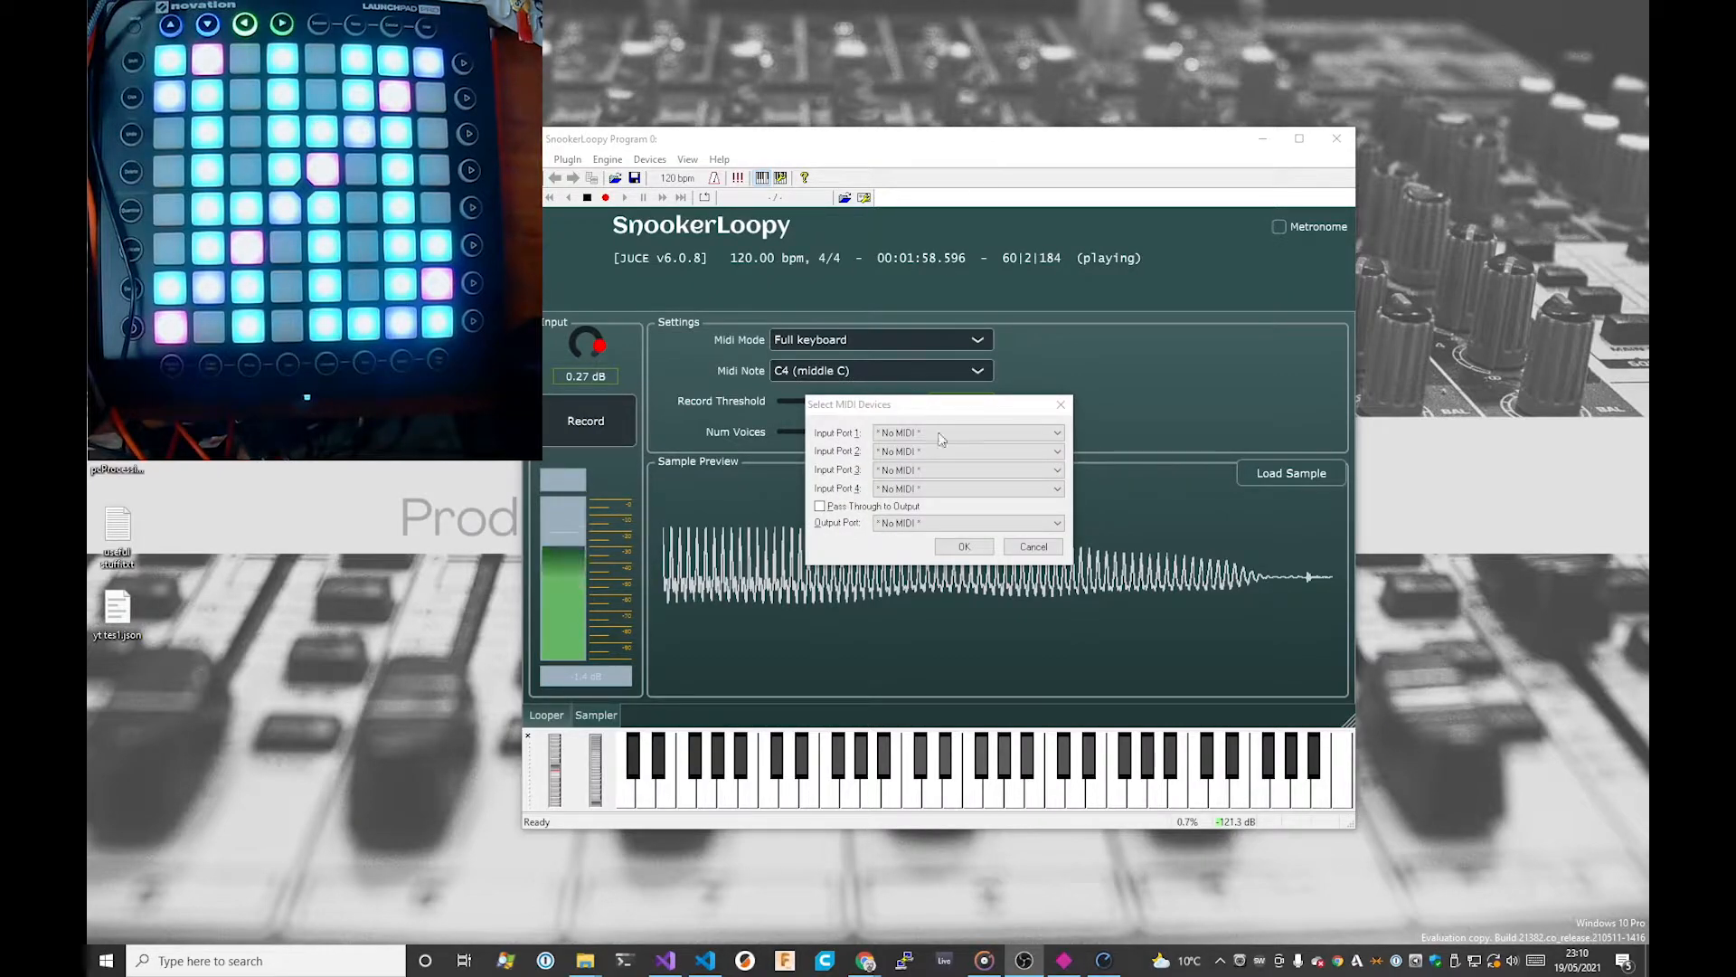
pyautogui.click(941, 434)
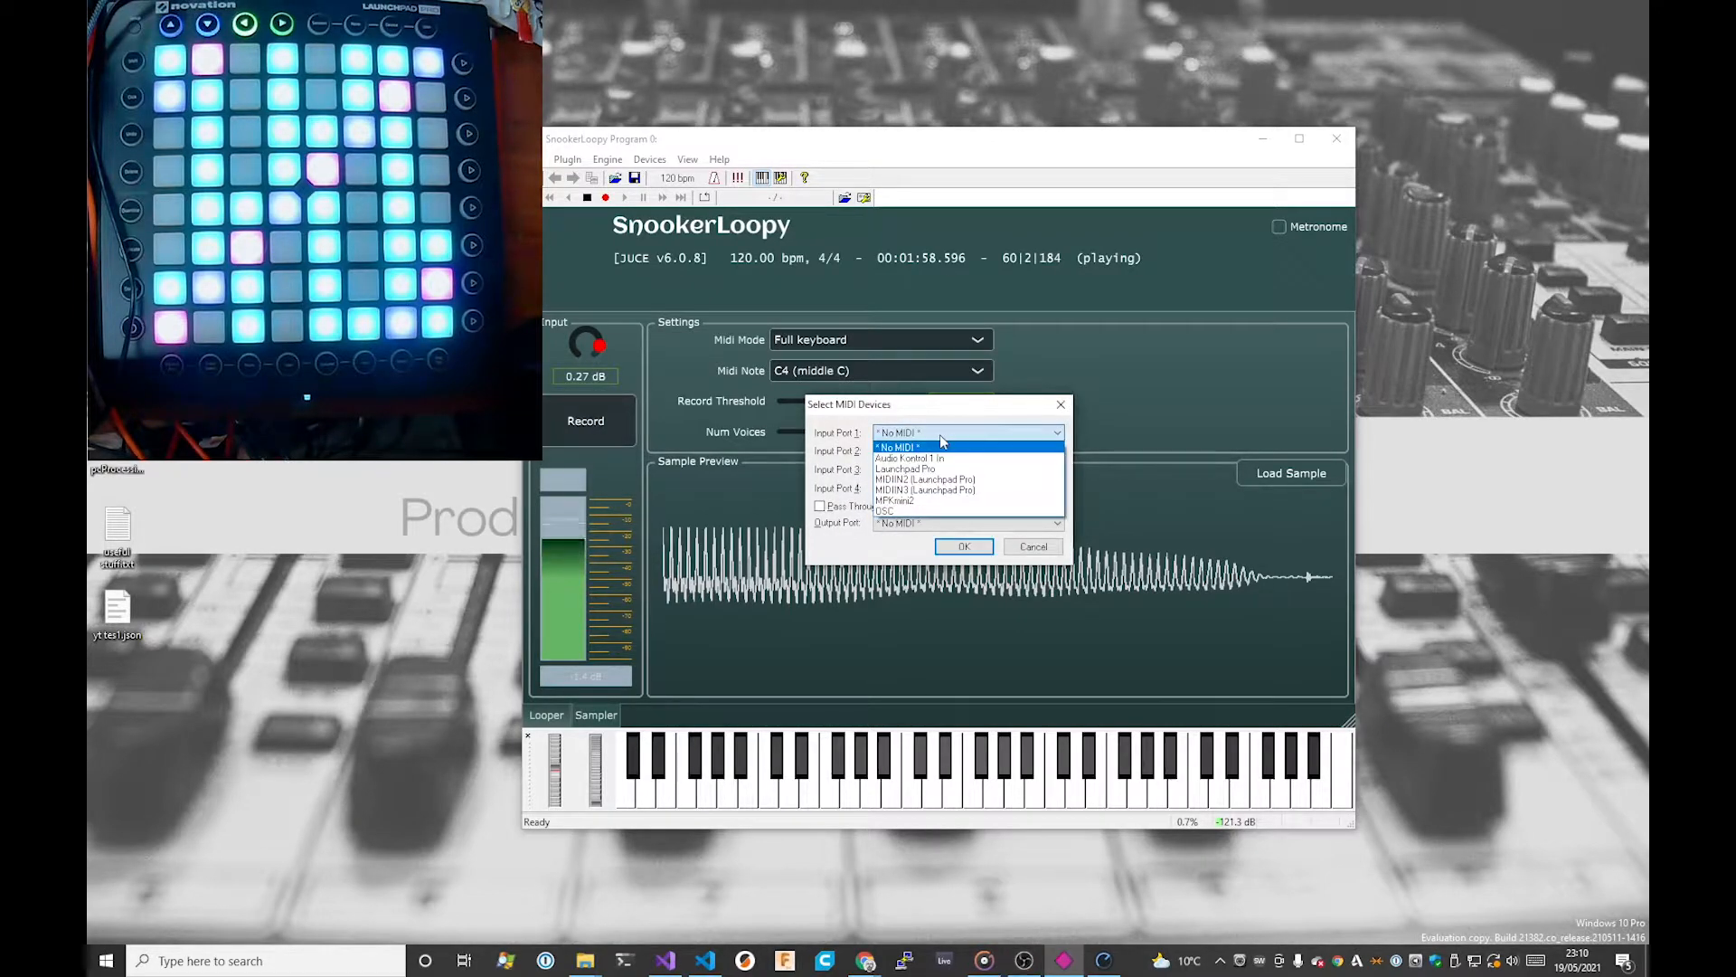
pyautogui.click(970, 481)
pyautogui.click(966, 547)
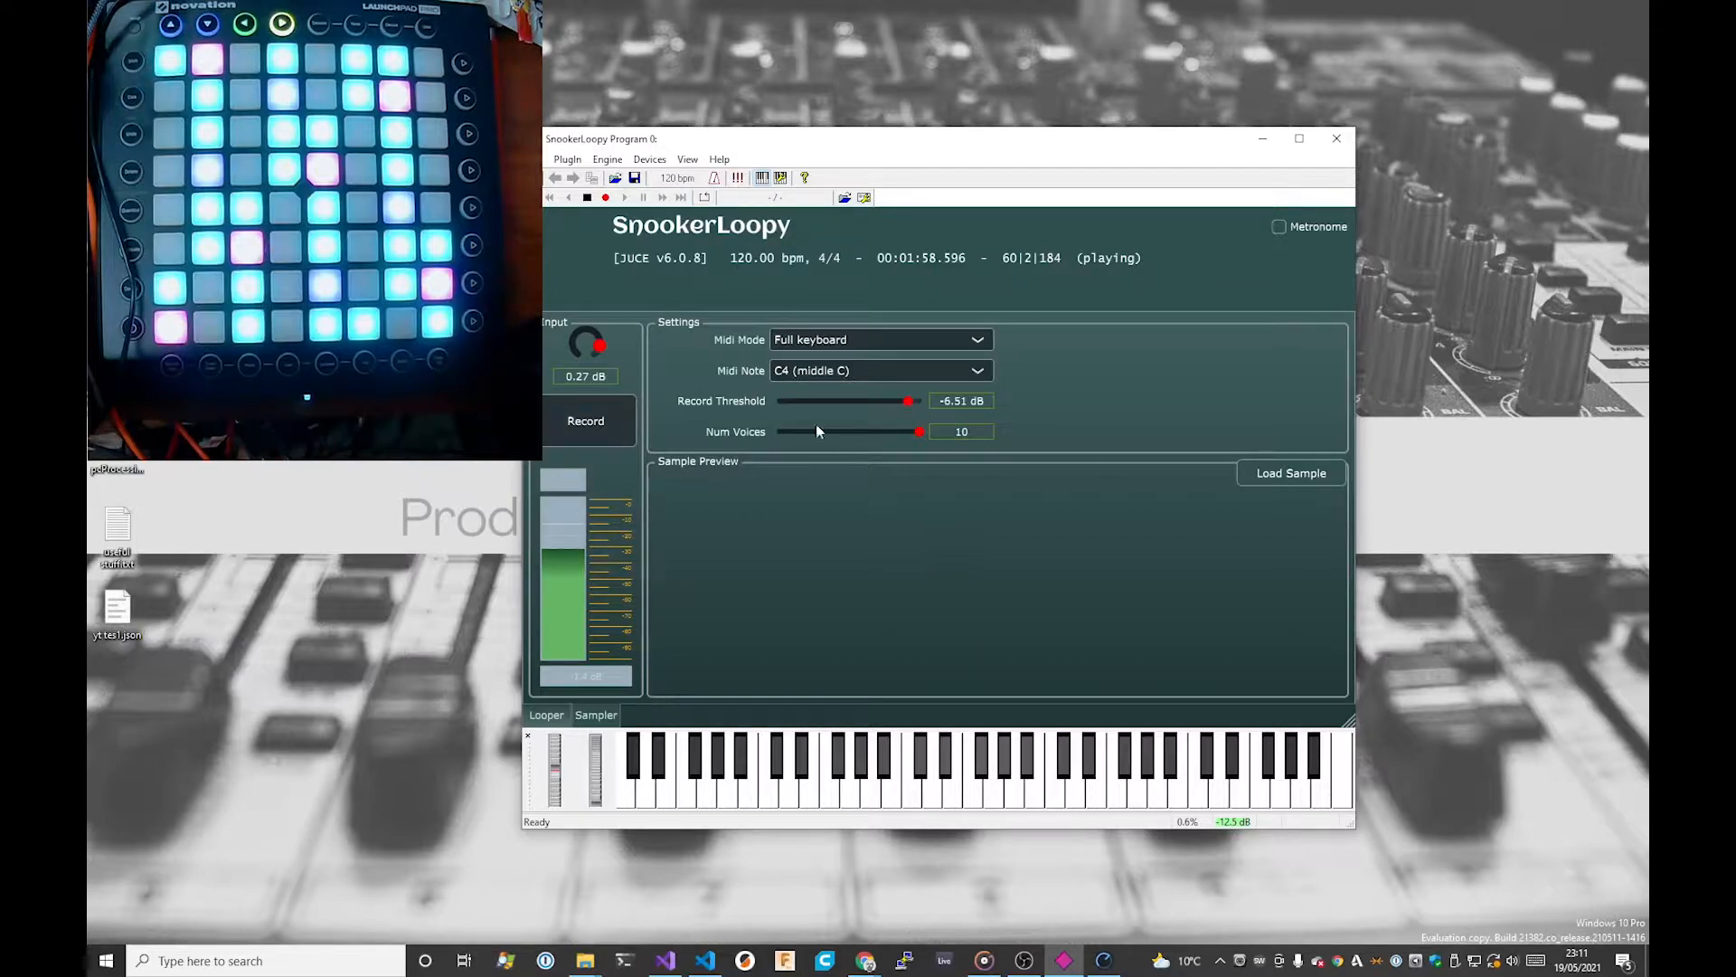
# Step: Reposition the SnookerLoopy window and set the sampler's record threshold to -13.95 dB
pyautogui.moveTo(911, 148); pyautogui.dragTo(987, 154)
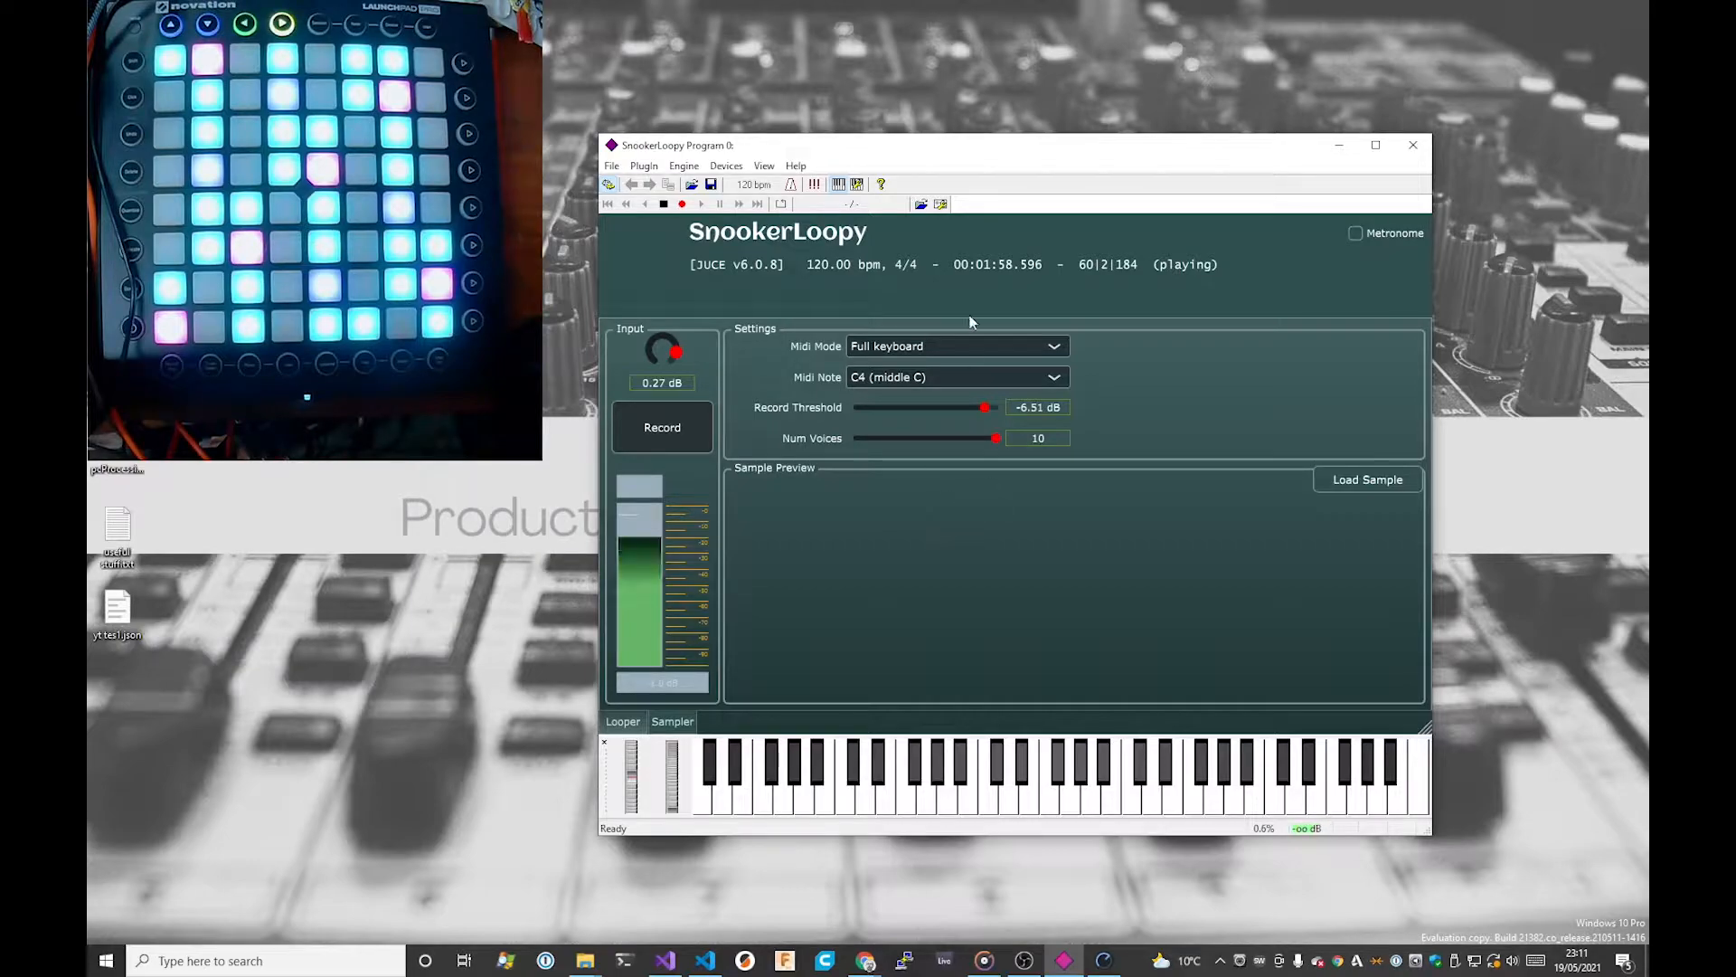
pyautogui.moveTo(1003, 154); pyautogui.dragTo(950, 158)
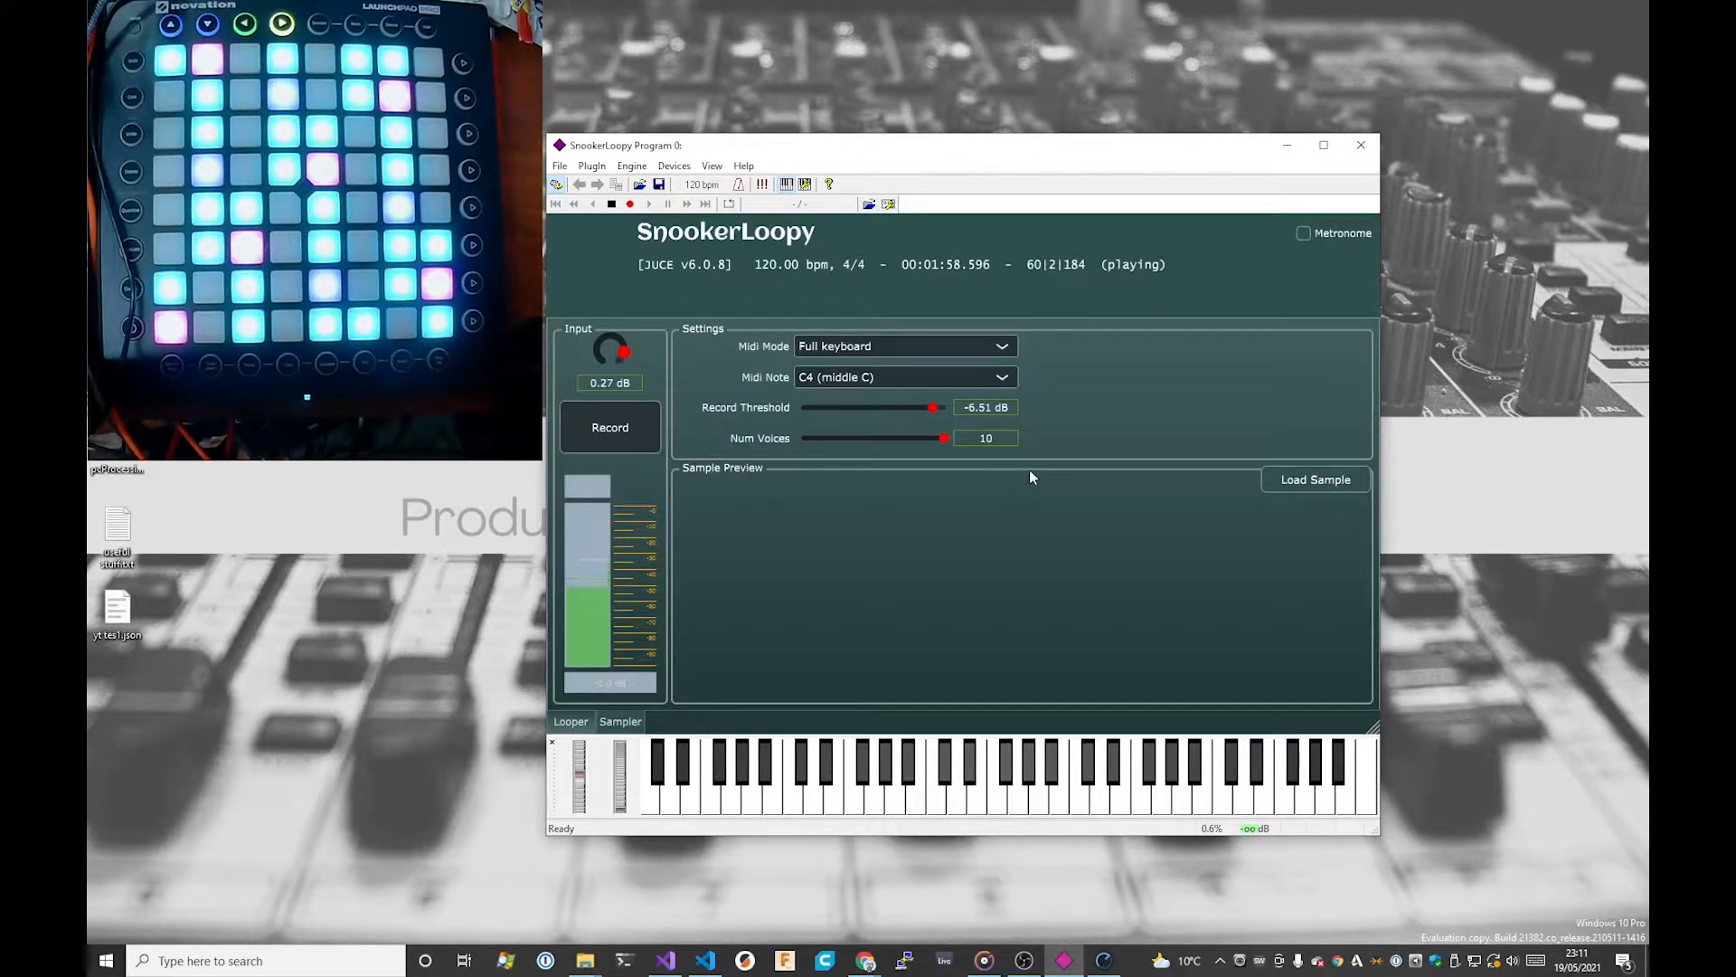
pyautogui.moveTo(934, 408); pyautogui.dragTo(920, 411)
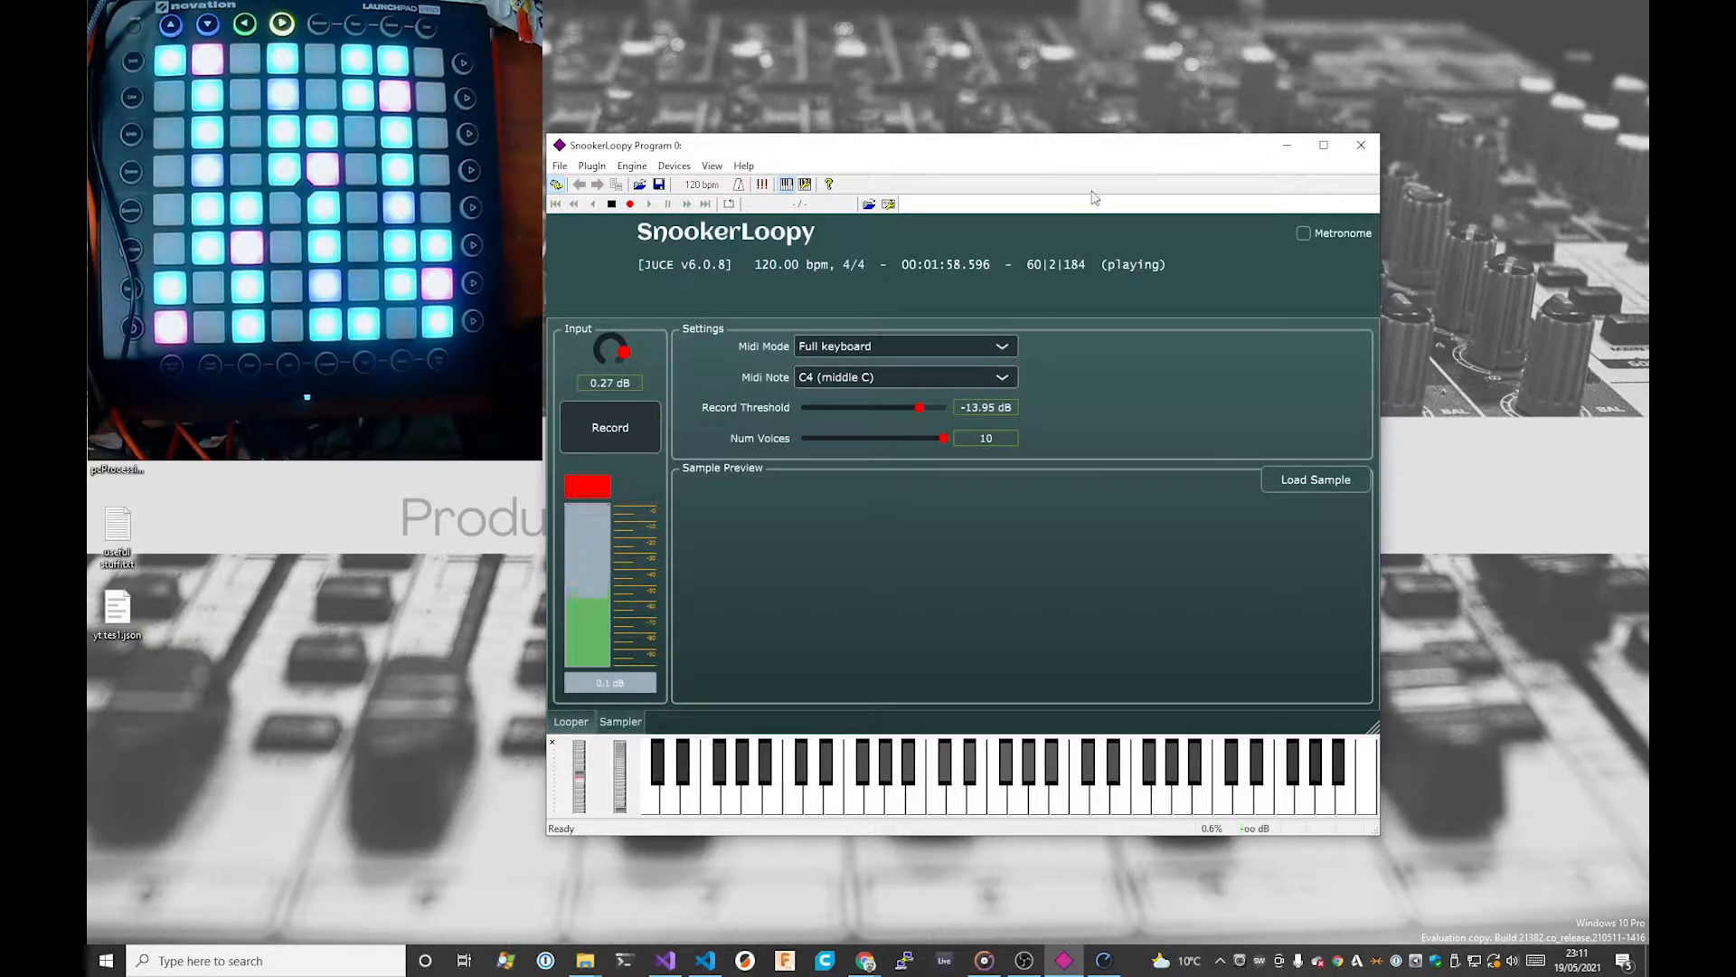
# Step: Minimize SnookerLoopy and switch to the Chrome window with the Open Sound Control Wikipedia article
pyautogui.click(1285, 147)
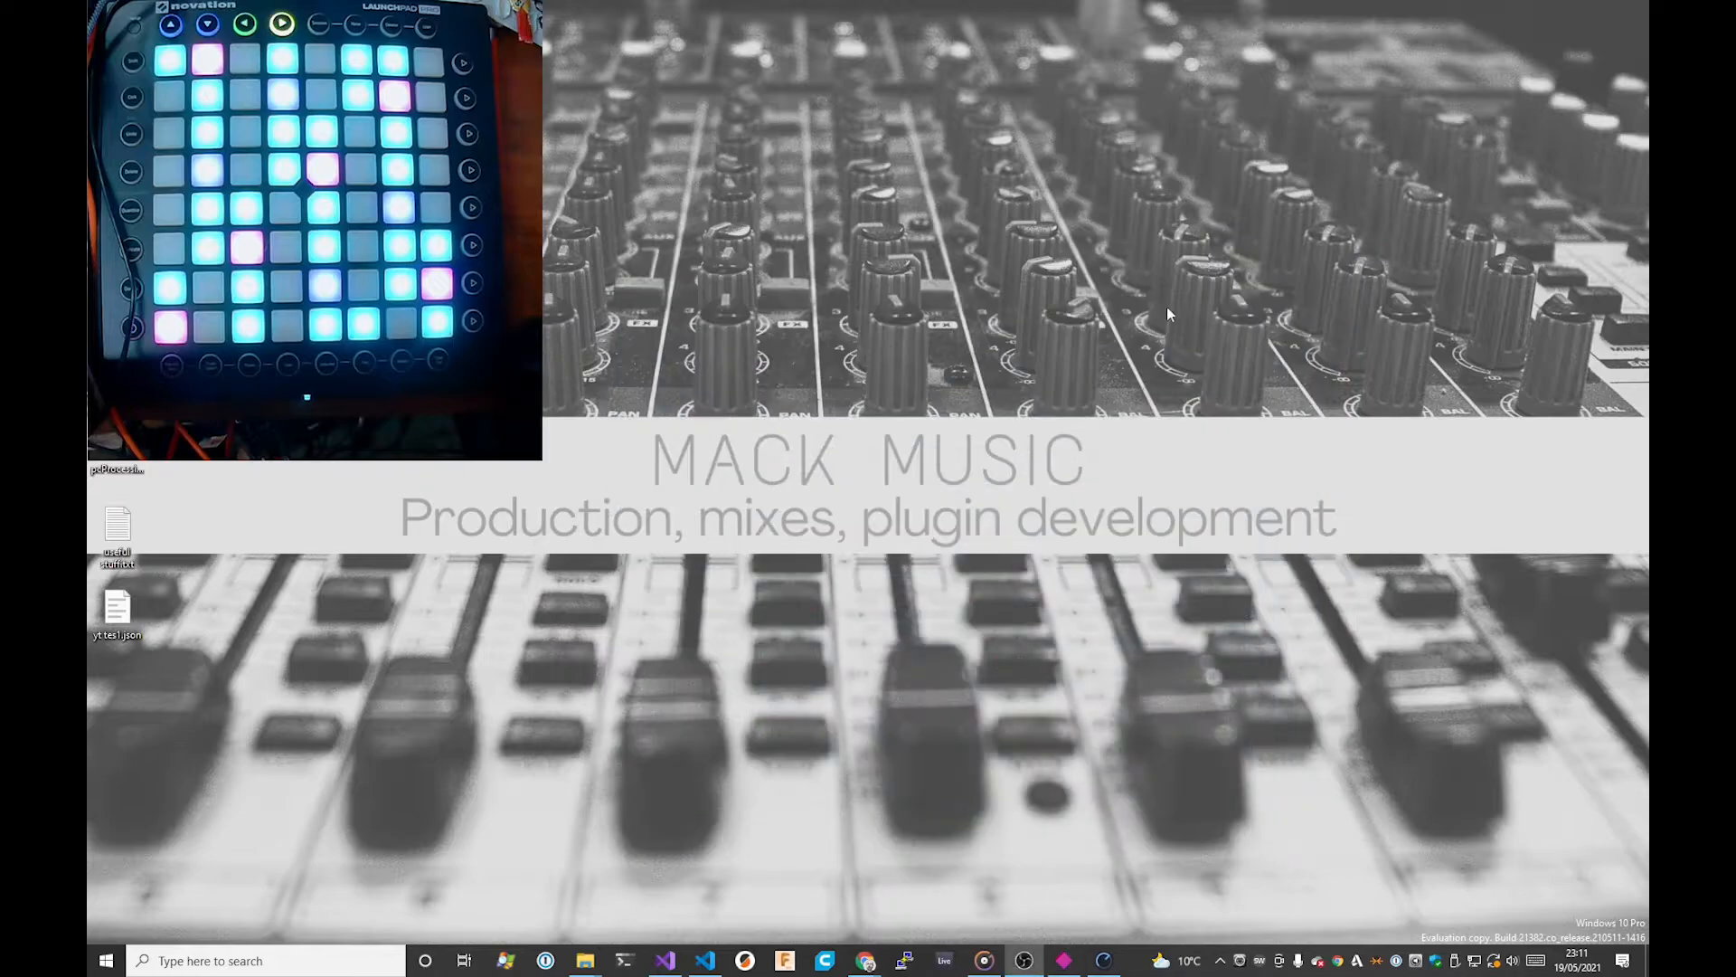
pyautogui.moveTo(866, 966)
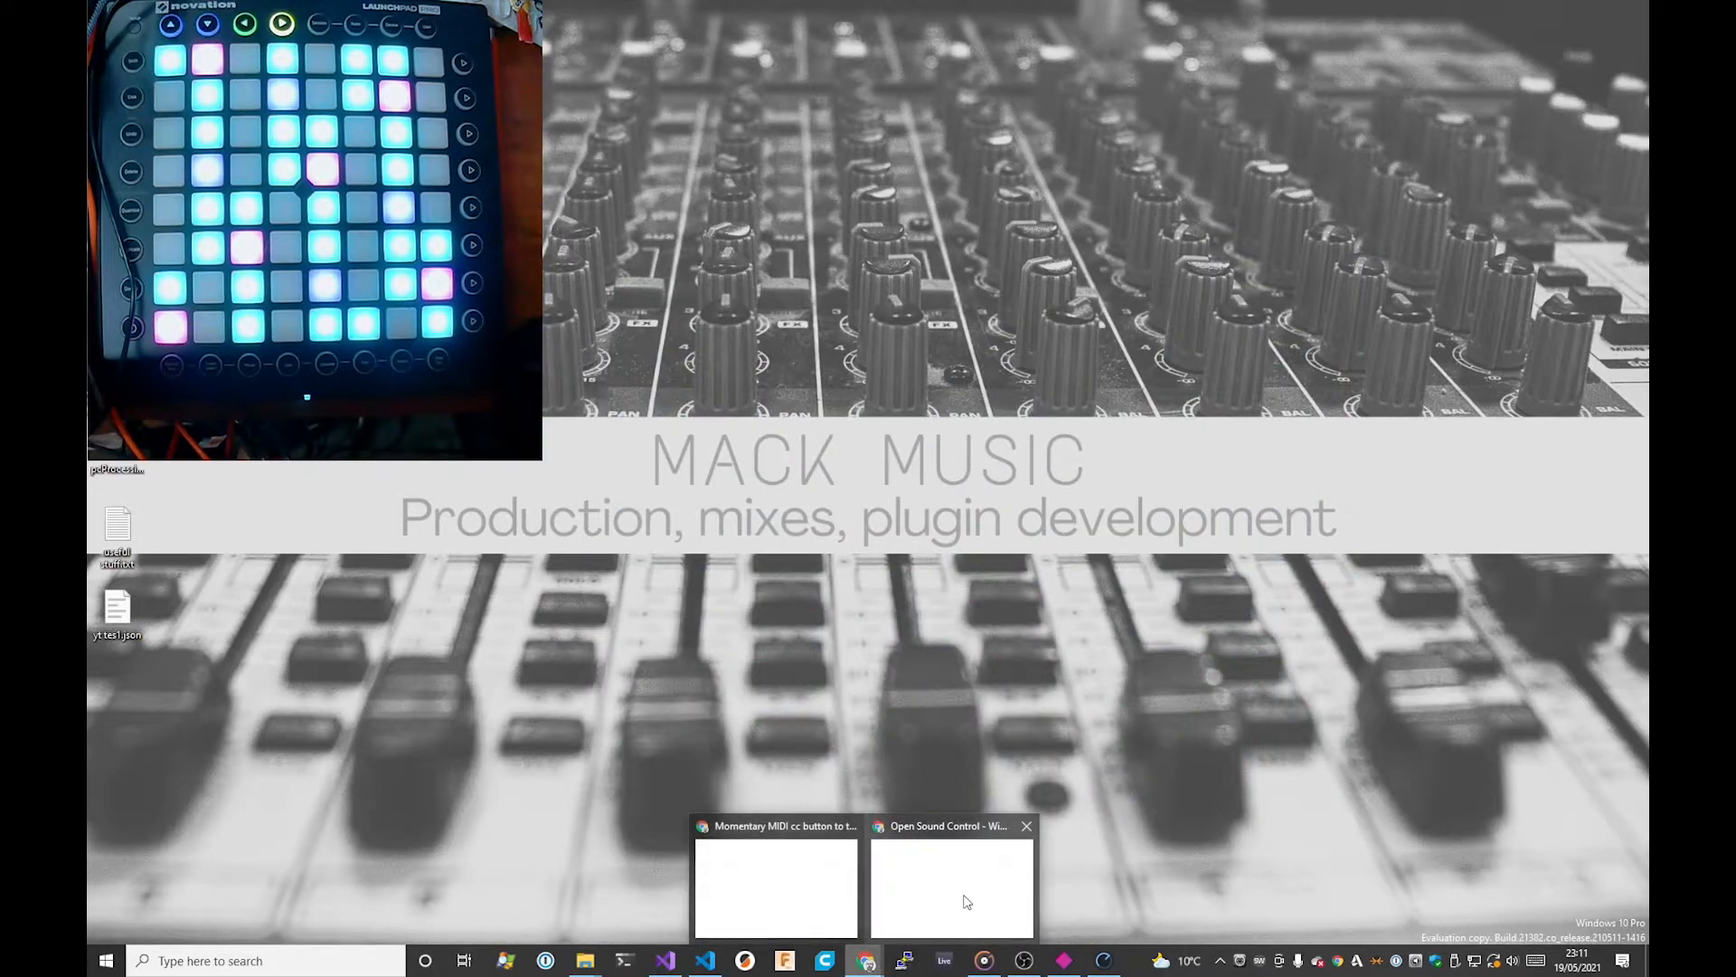
pyautogui.click(967, 900)
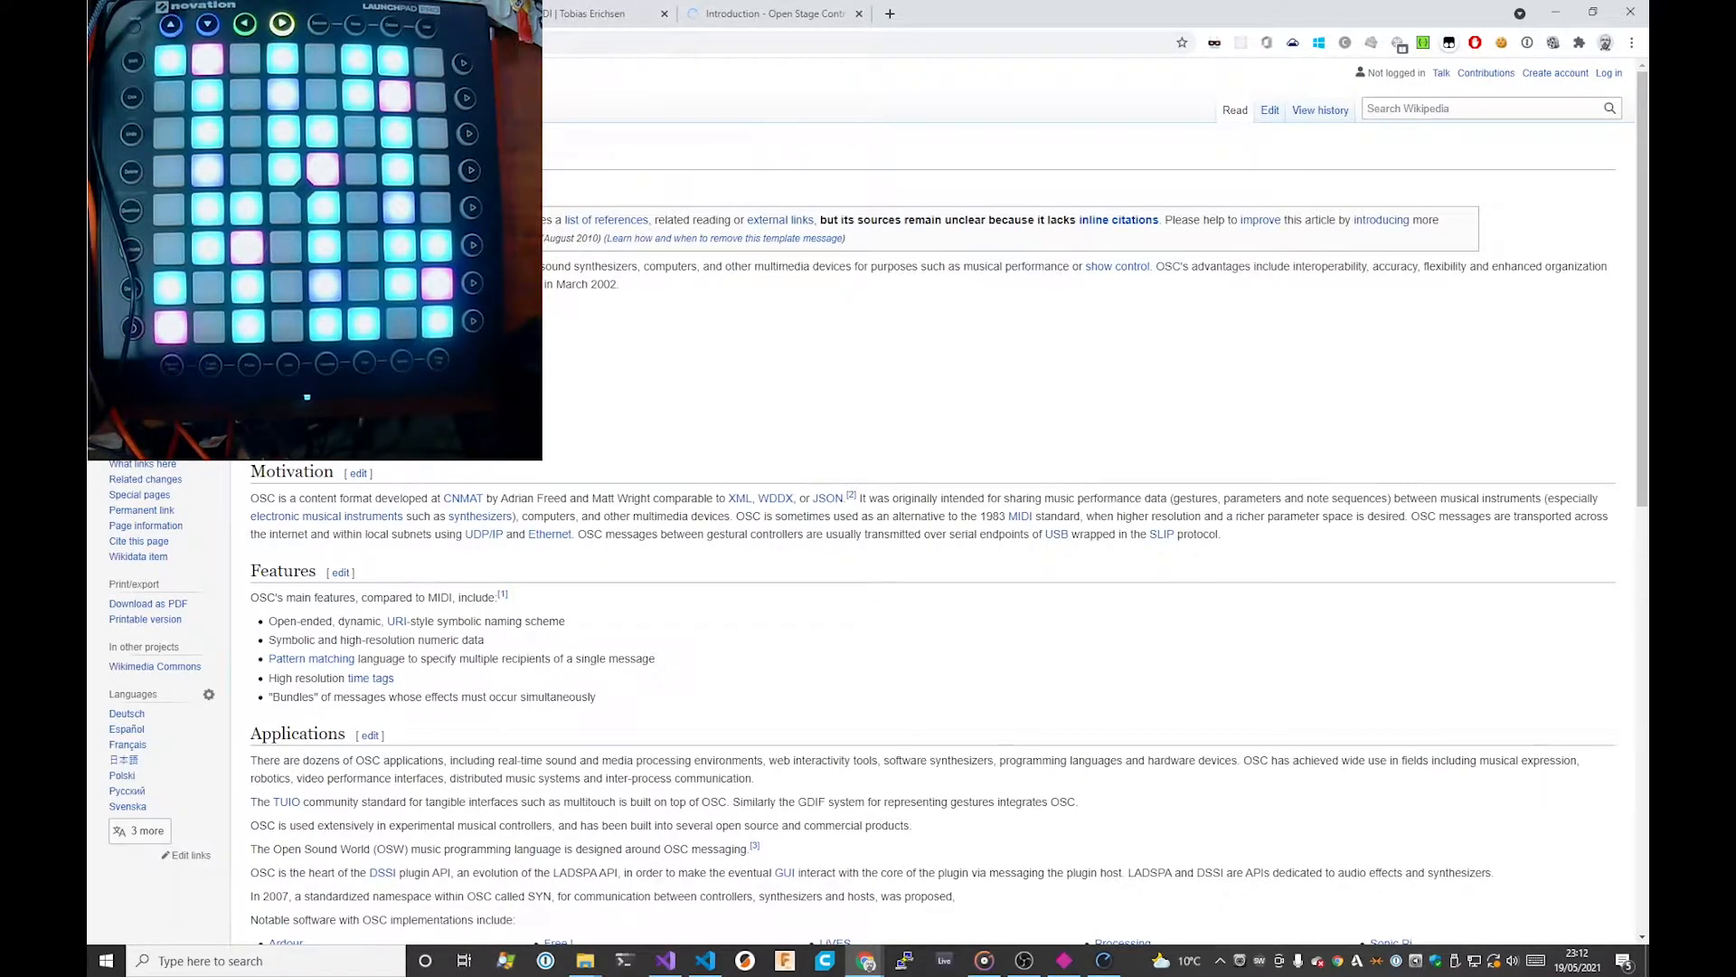
# Step: Switch to the MIDI CC guide page and examine its common parameters and complete controller list
pyautogui.hotkey('ctrl', 'Tab')
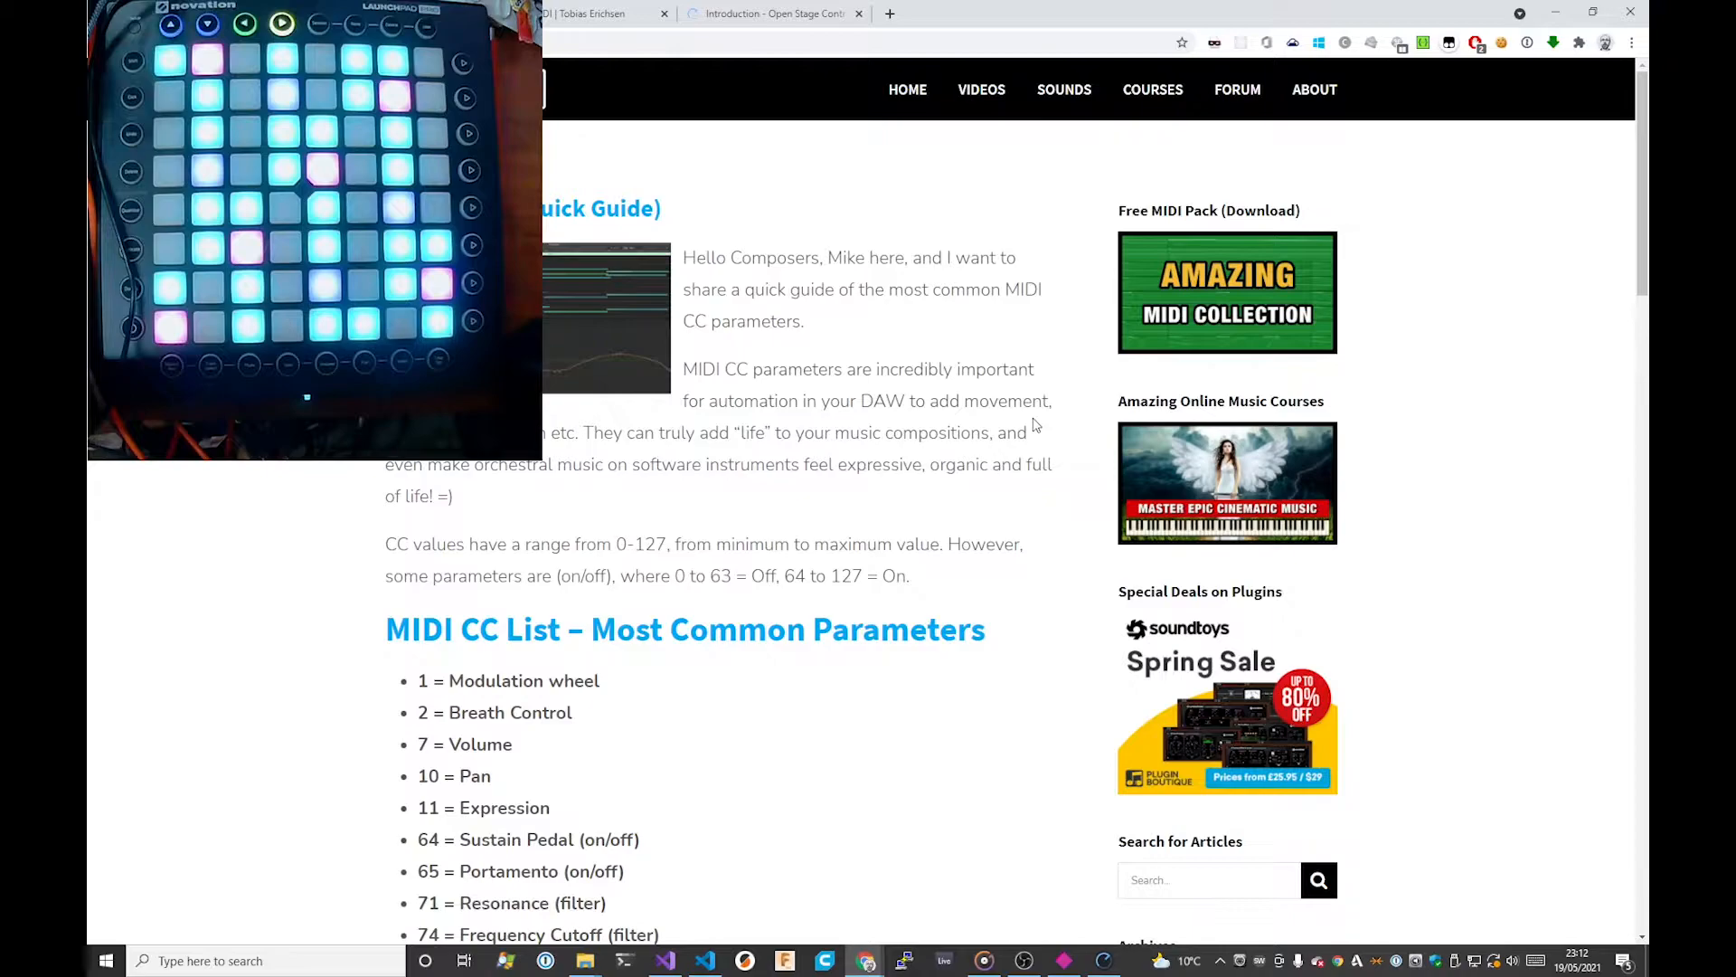
pyautogui.scroll(-2, 985, 422)
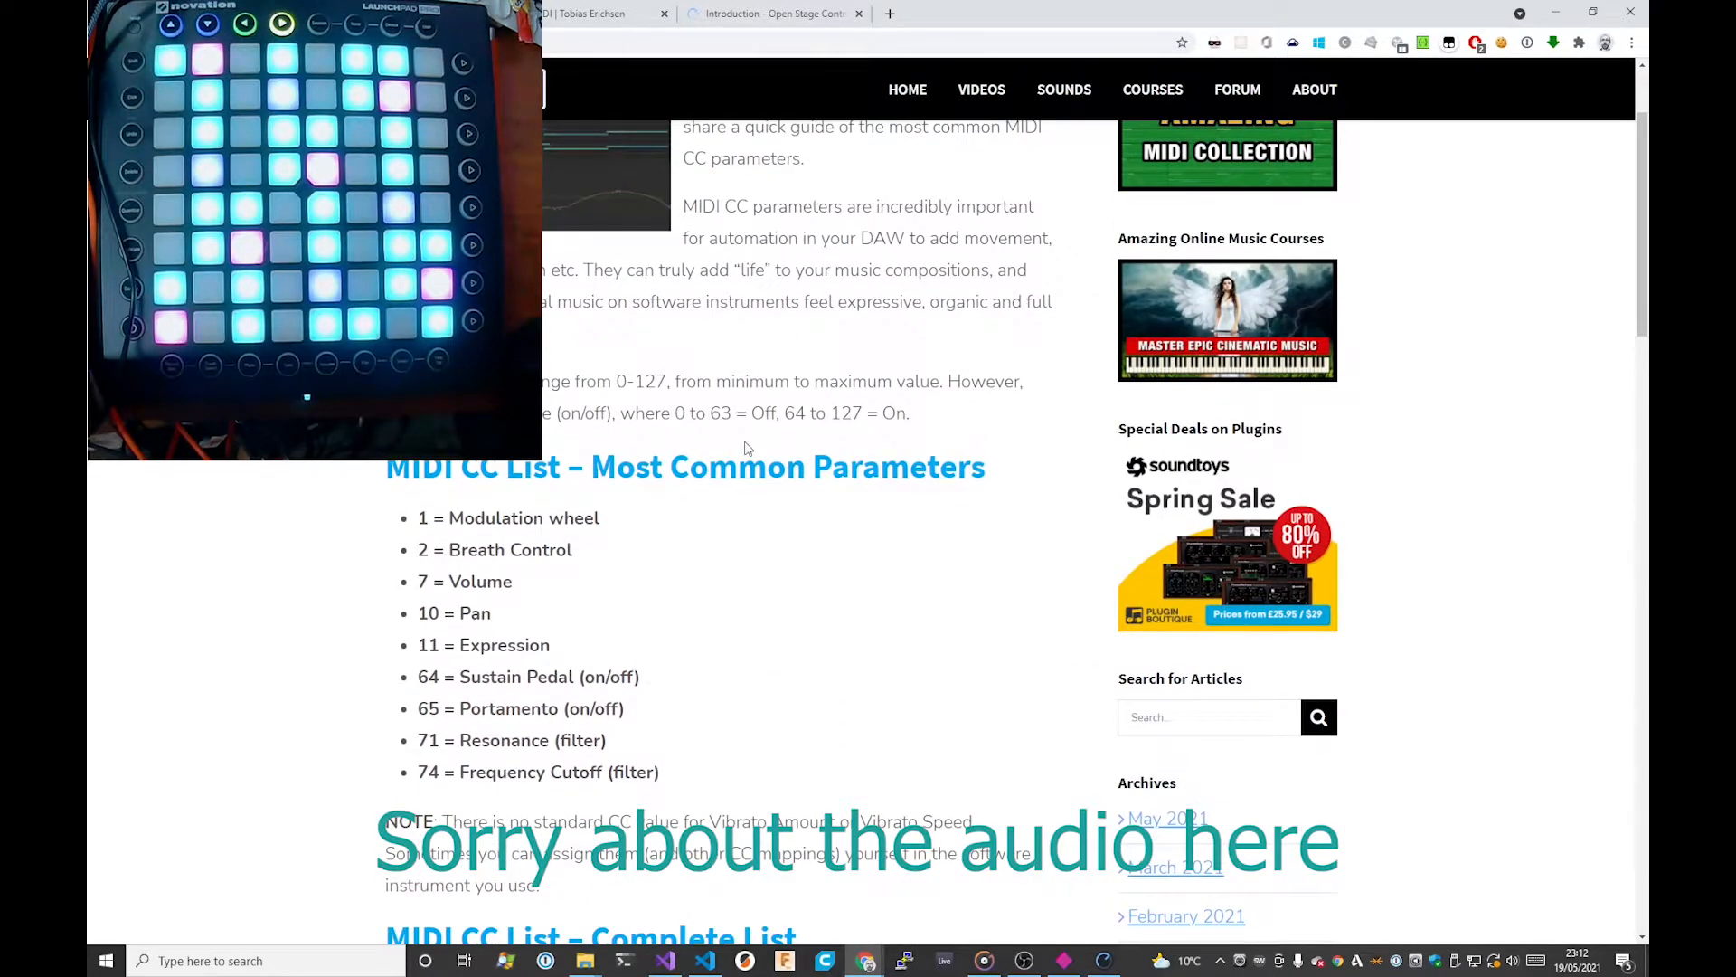
pyautogui.scroll(-2, 747, 448)
pyautogui.scroll(4, 747, 449)
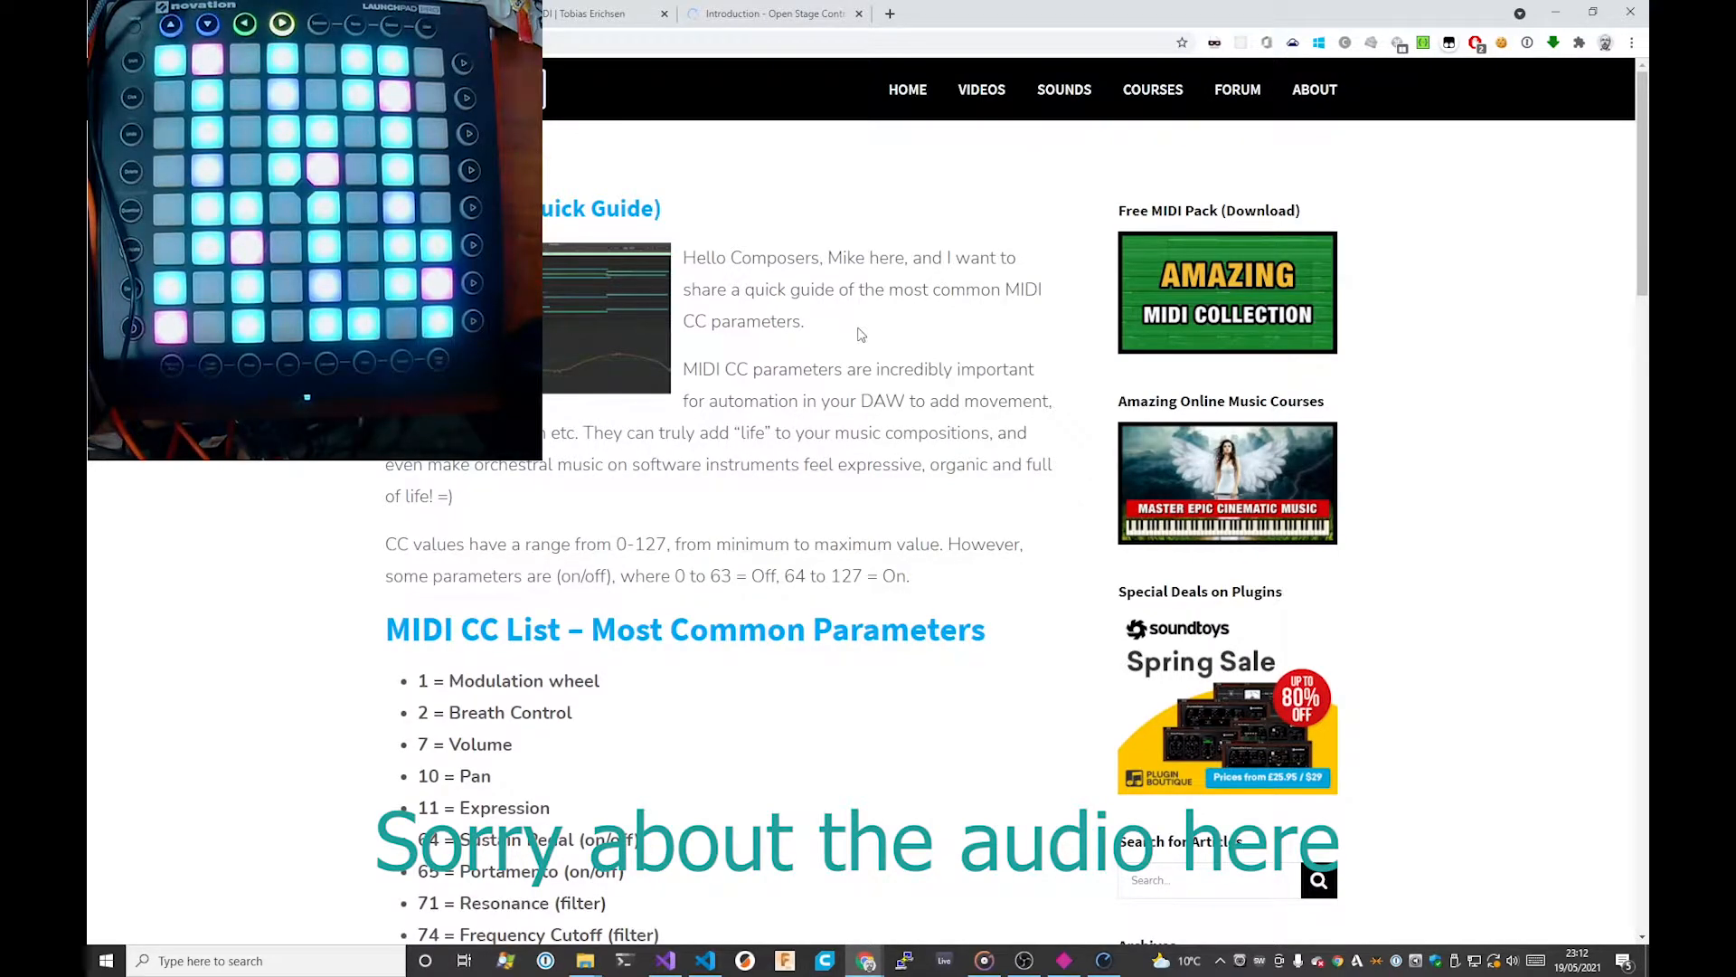
pyautogui.moveTo(926, 333); pyautogui.dragTo(942, 464)
pyautogui.click(941, 463)
pyautogui.scroll(-4, 930, 528)
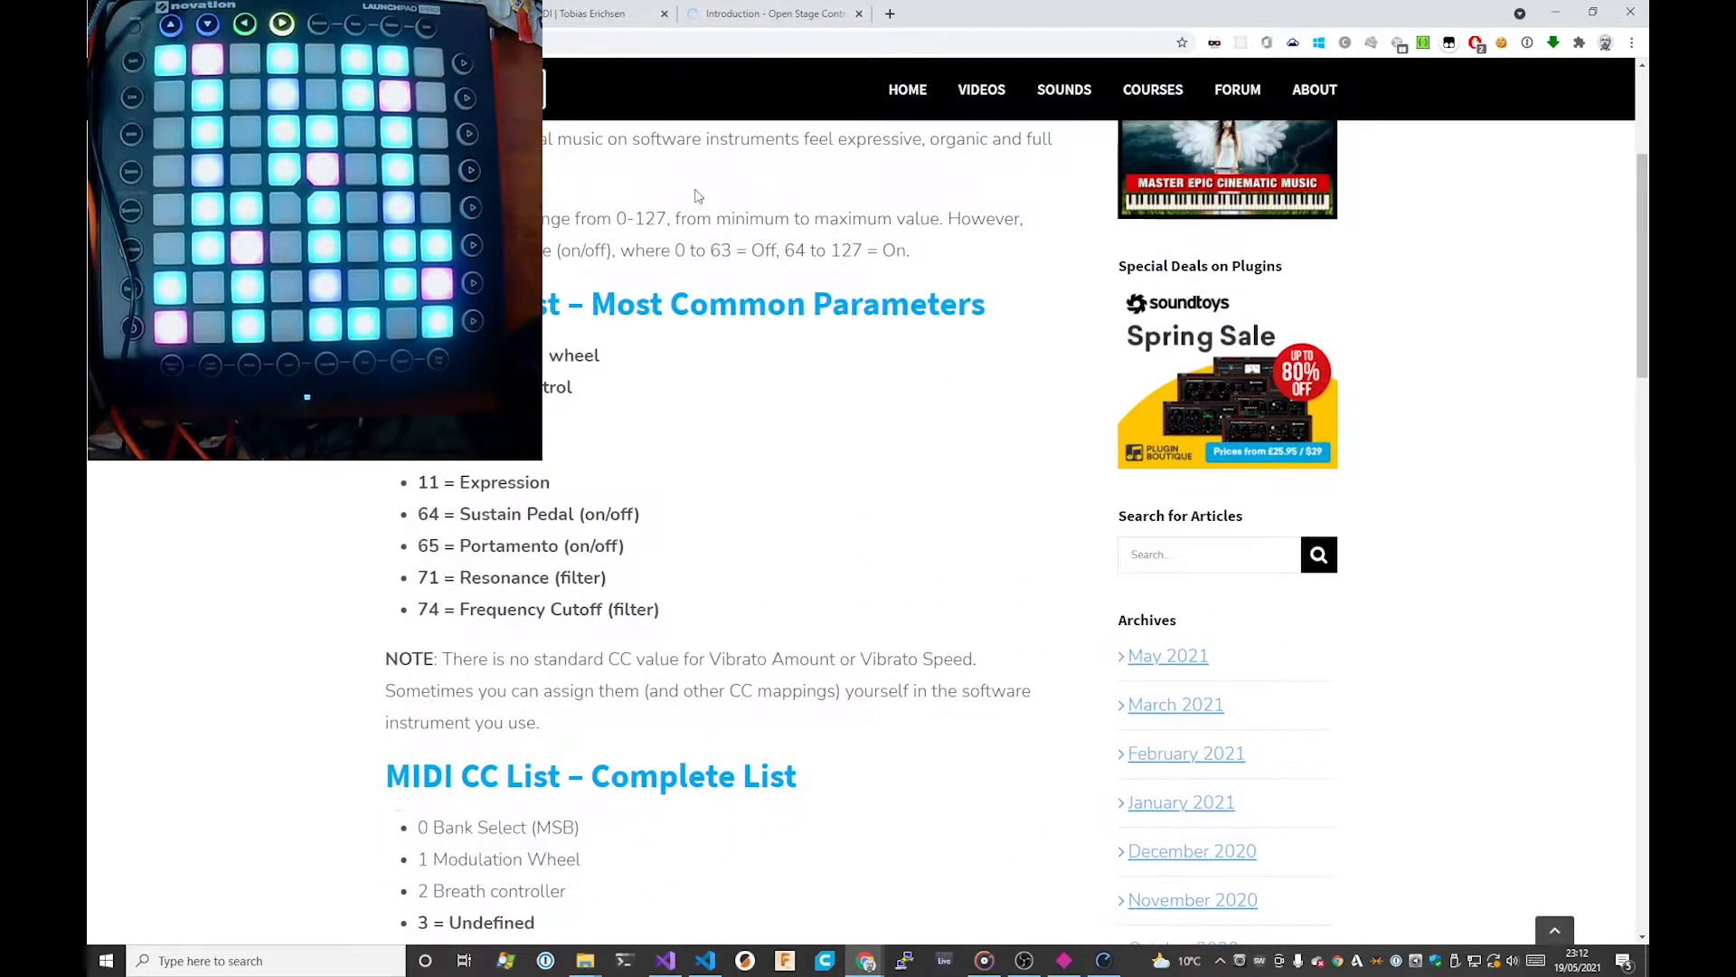
pyautogui.scroll(-2, 840, 299)
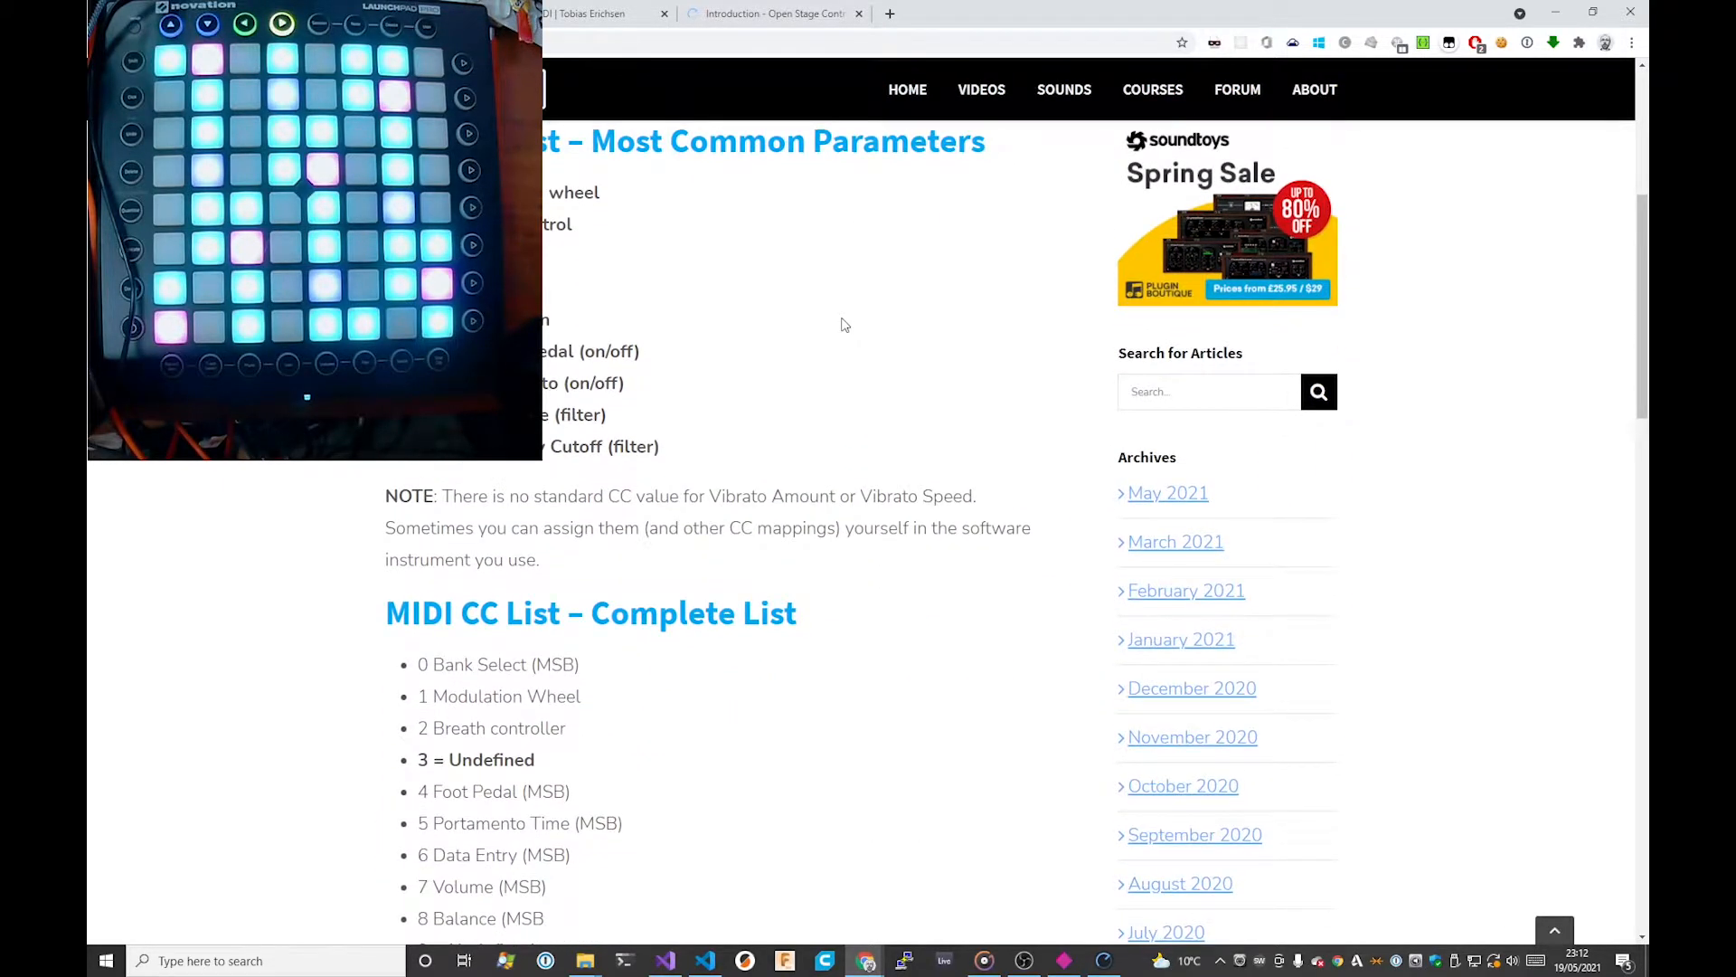
pyautogui.scroll(3, 842, 323)
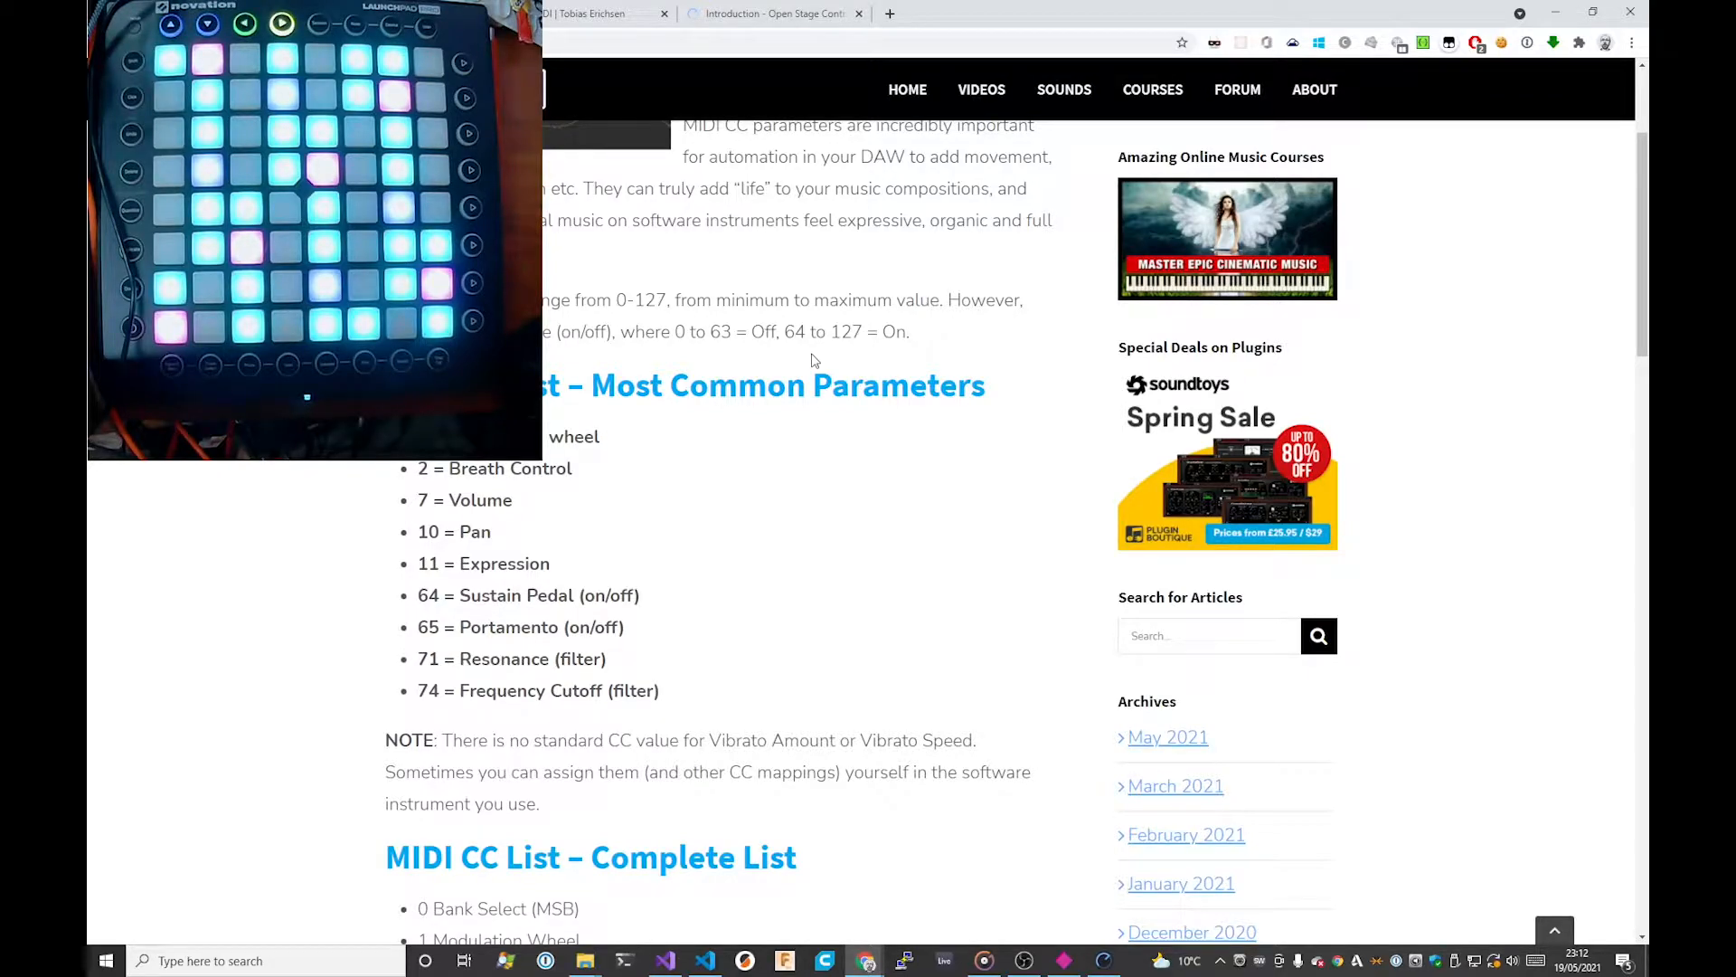
pyautogui.scroll(-2, 813, 360)
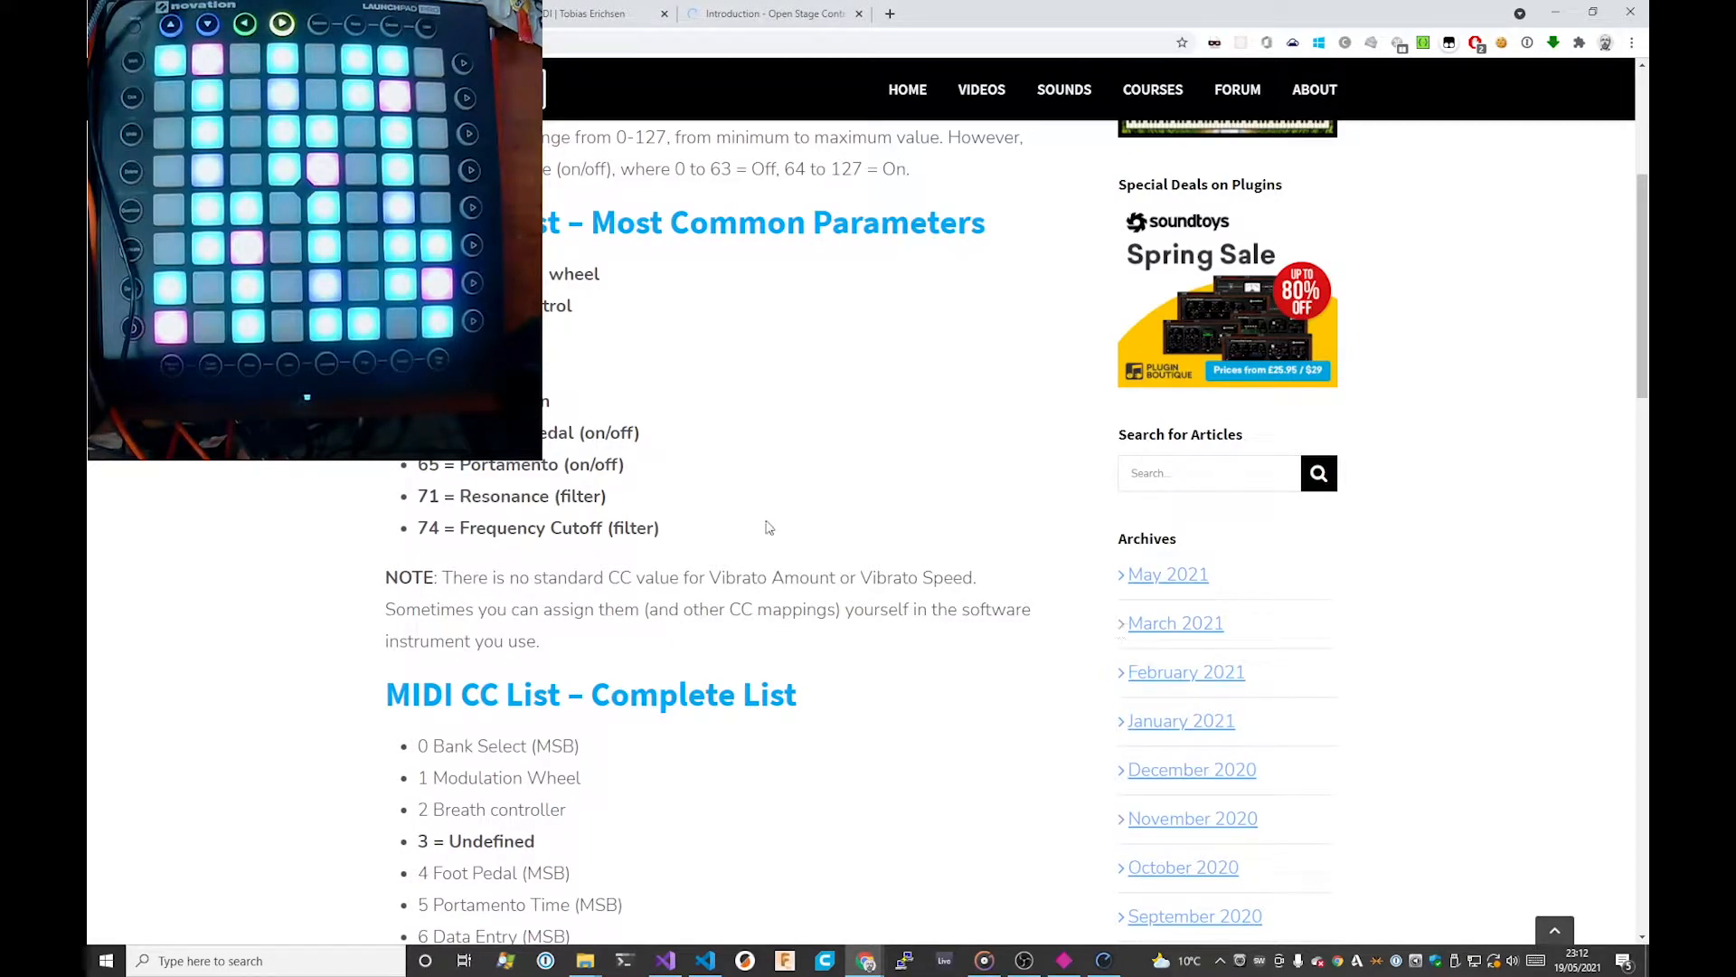
pyautogui.scroll(-8, 767, 525)
pyautogui.scroll(-1, 615, 493)
pyautogui.scroll(2, 615, 497)
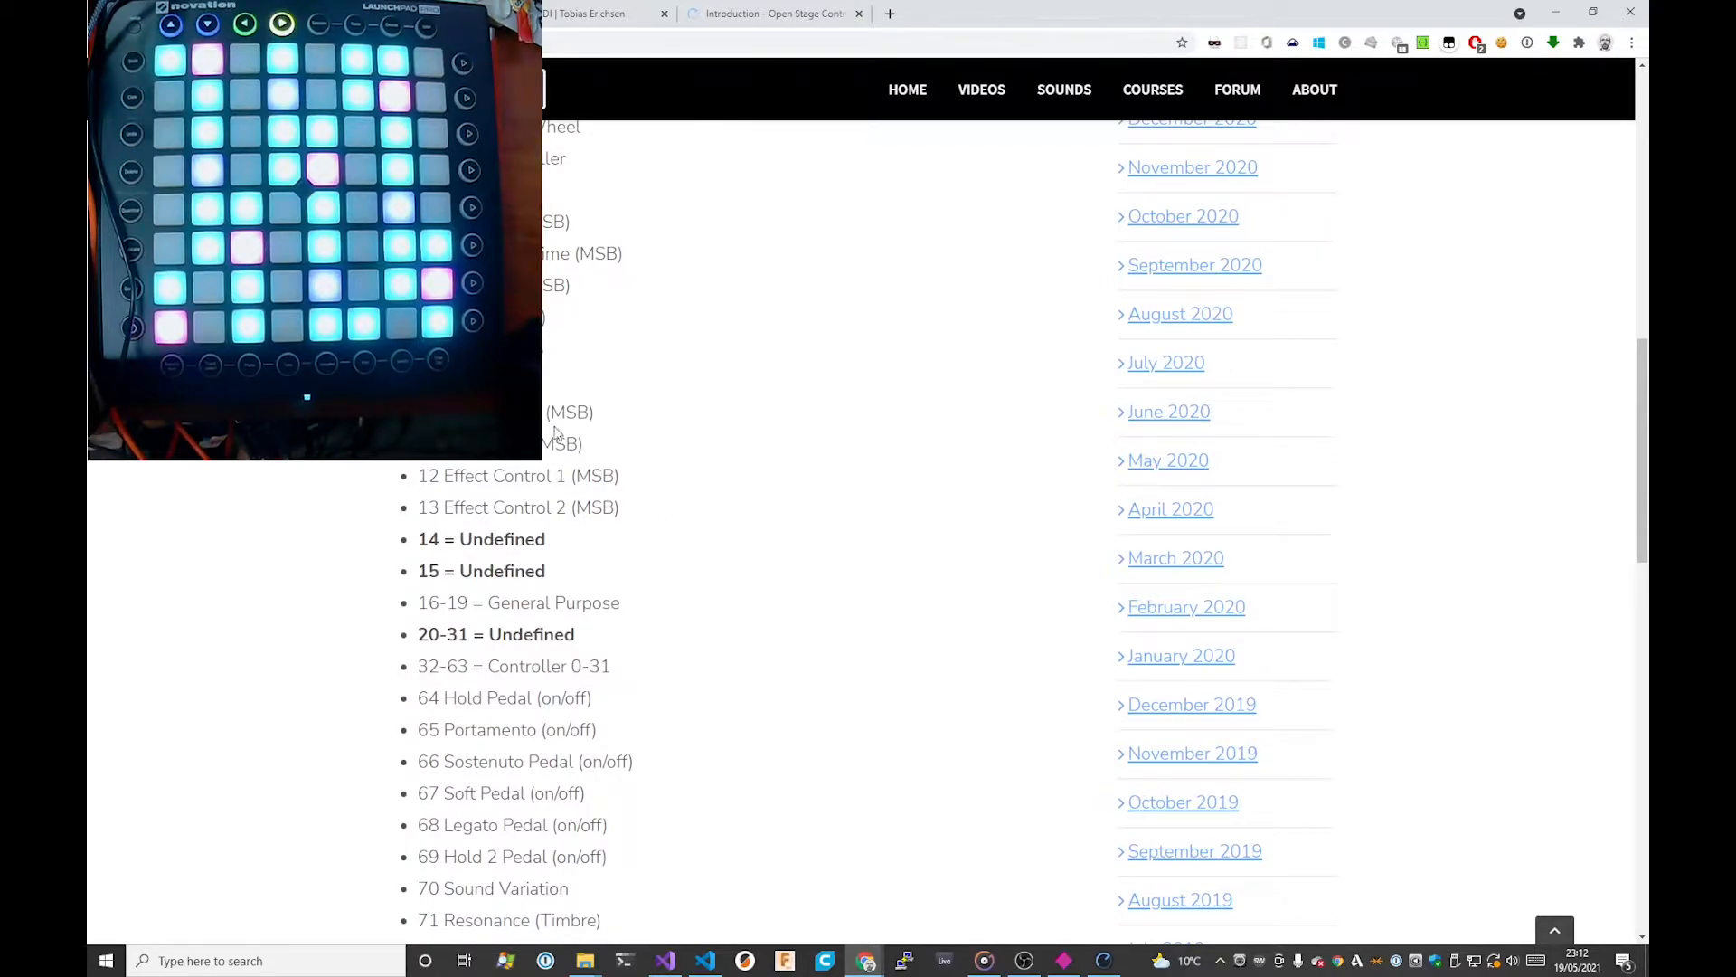
pyautogui.scroll(-5, 615, 452)
pyautogui.scroll(-2, 597, 417)
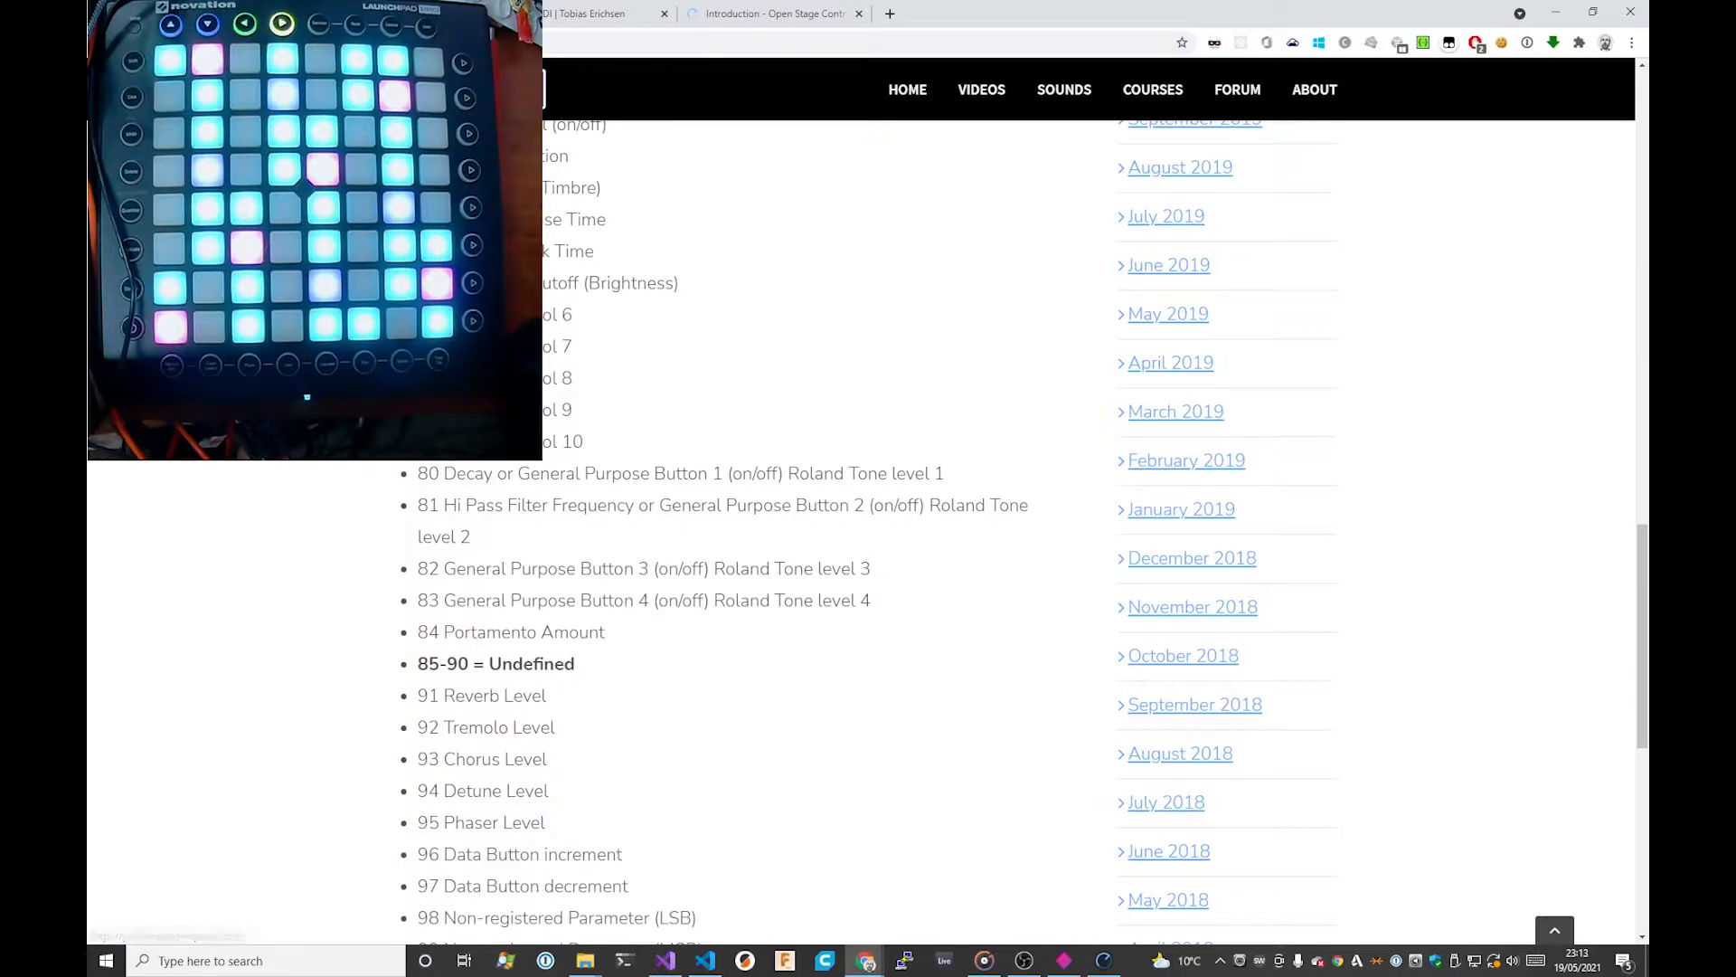
# Step: Revisit the Open Sound Control article, then examine Open Stage Control's introduction, including its requirements and the Other systems installation instructions
pyautogui.click(389, 13)
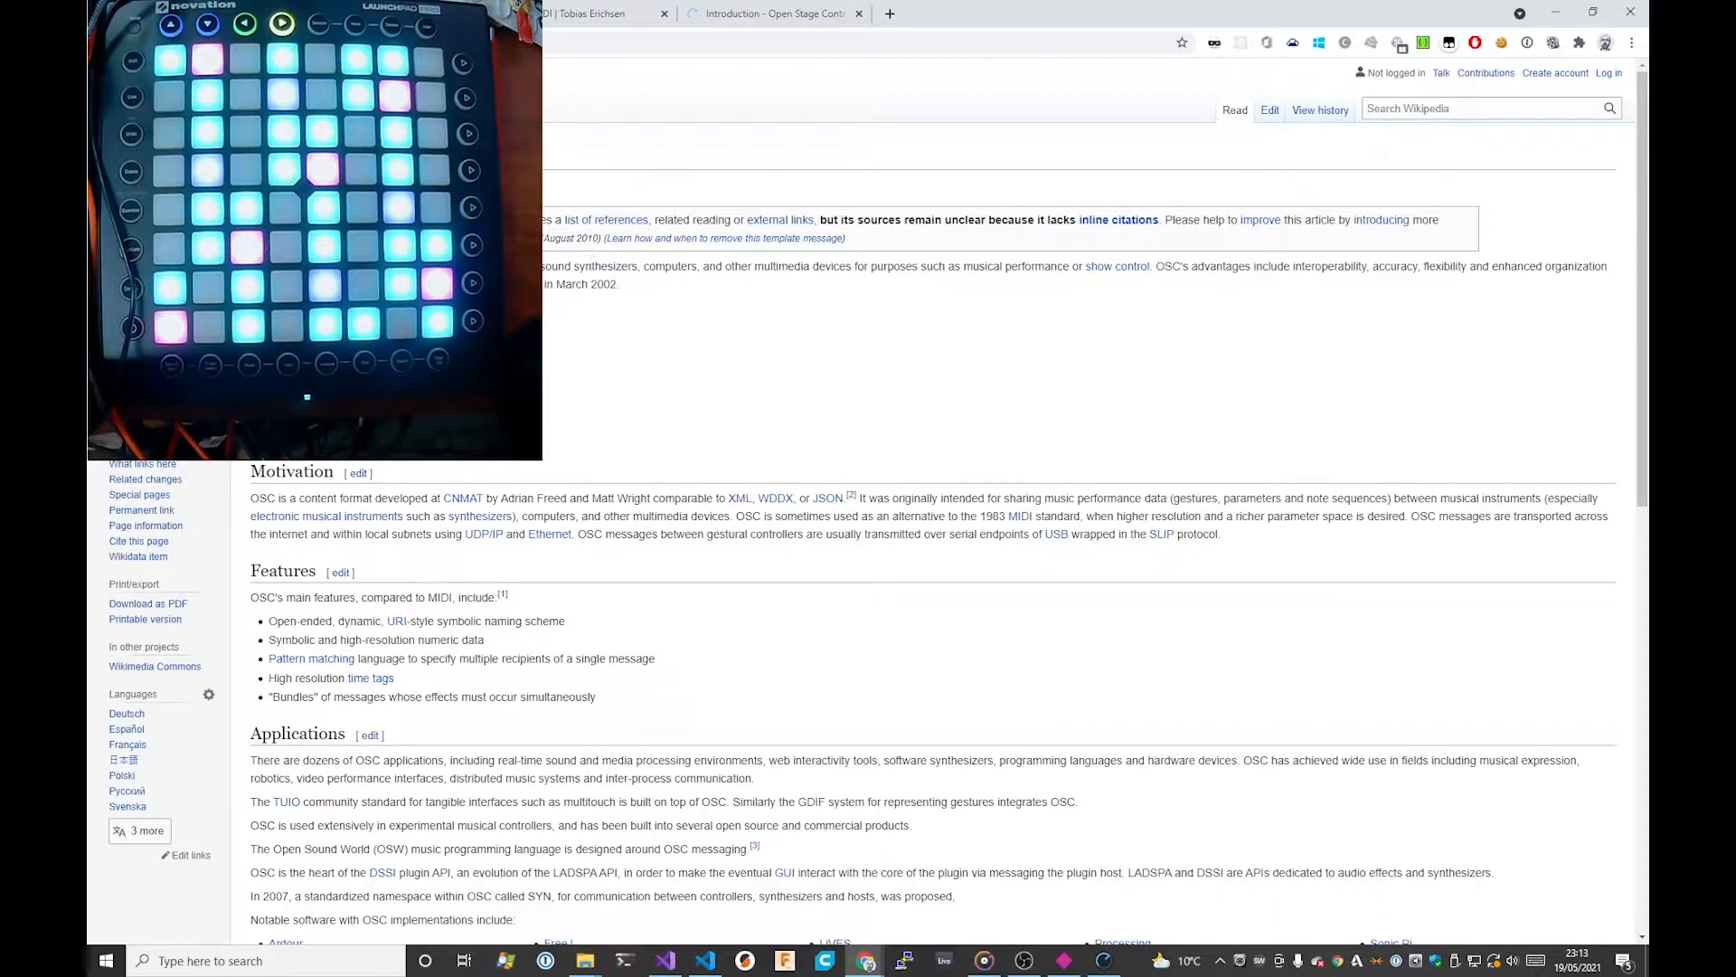
pyautogui.click(771, 20)
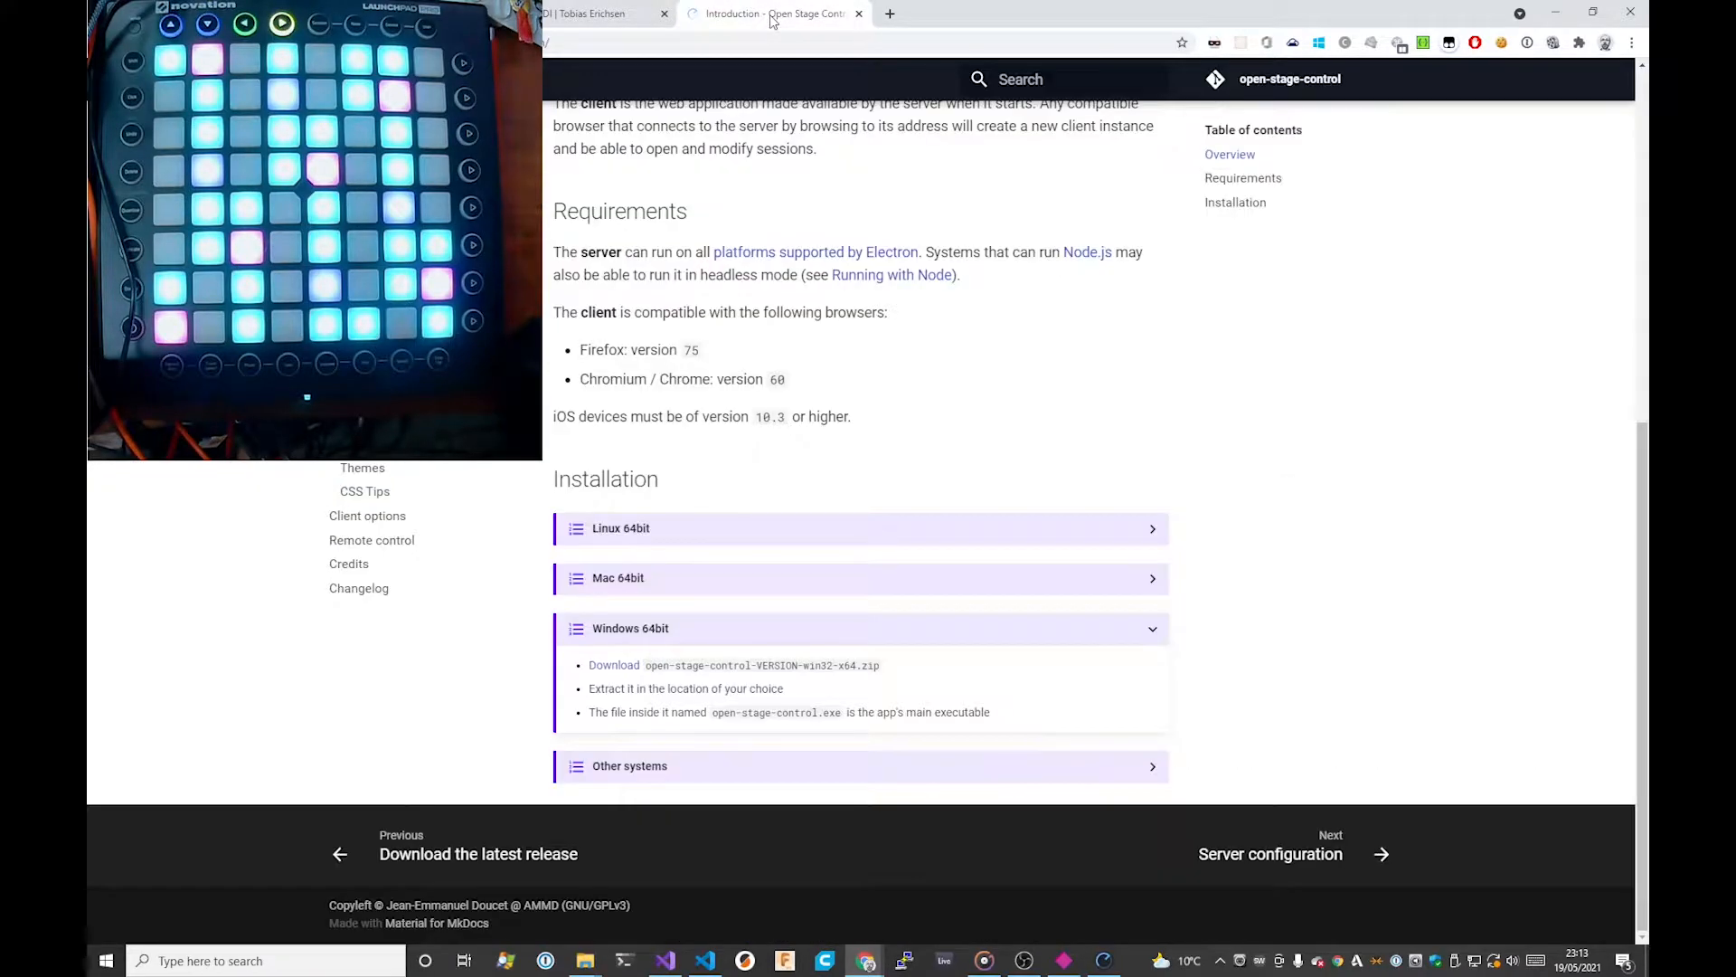
pyautogui.scroll(7, 1457, 387)
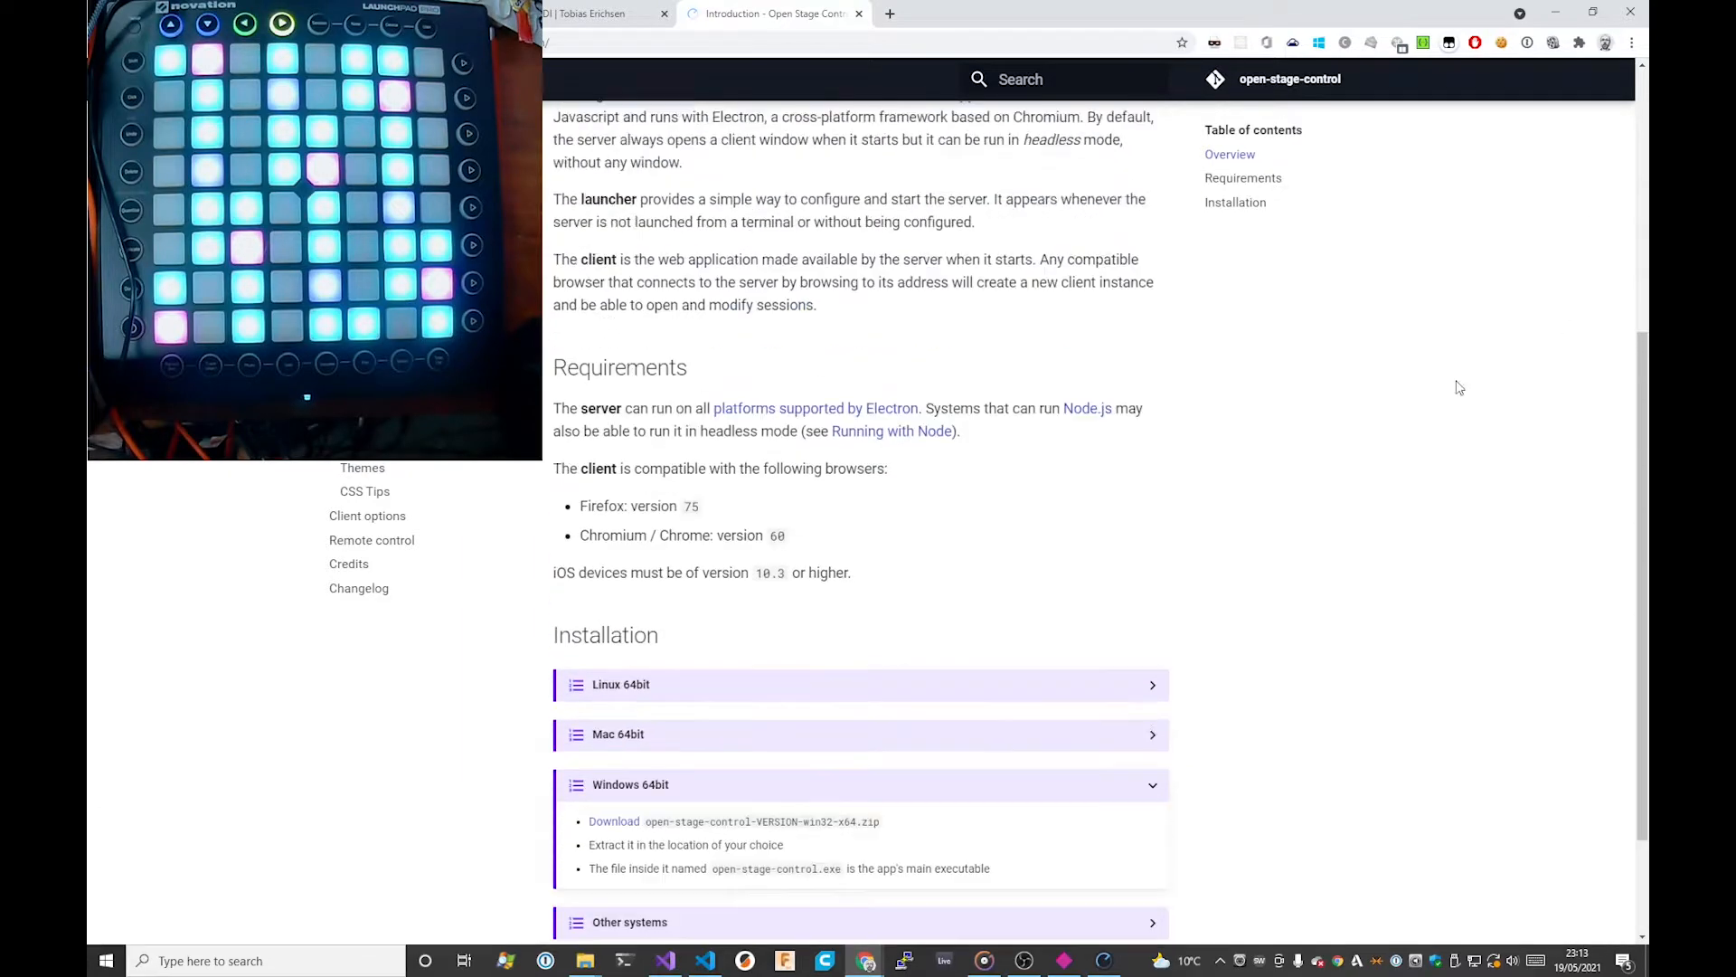
pyautogui.scroll(-2, 1092, 376)
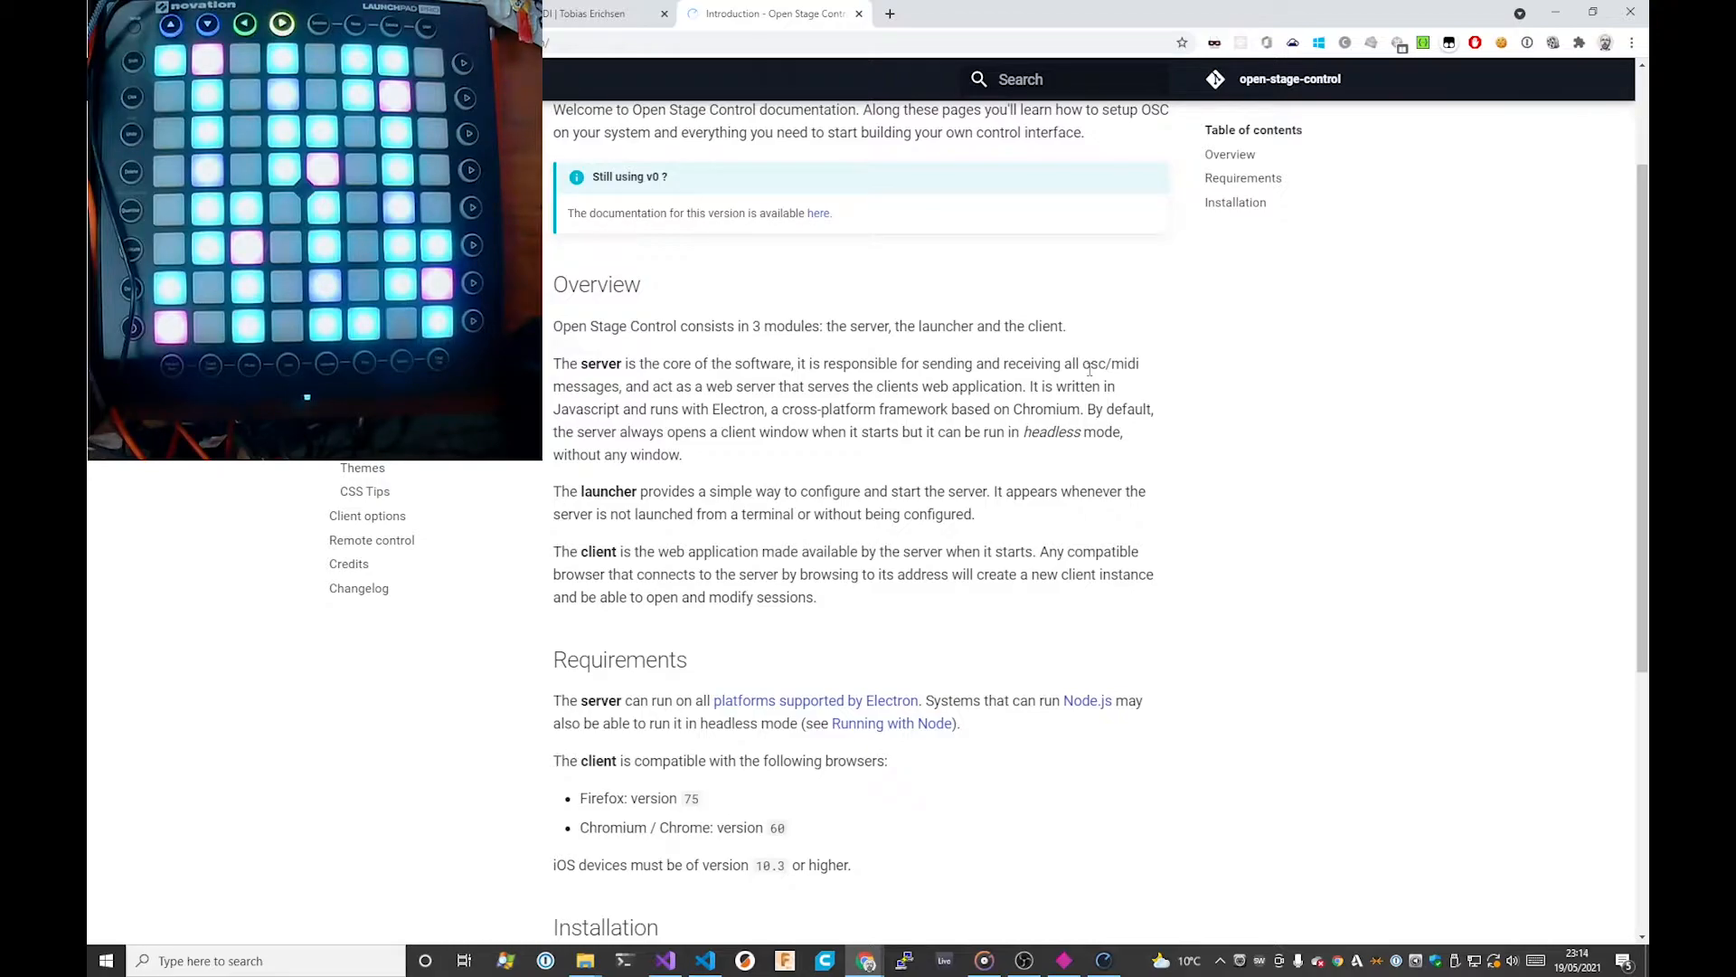
pyautogui.scroll(-2, 1090, 373)
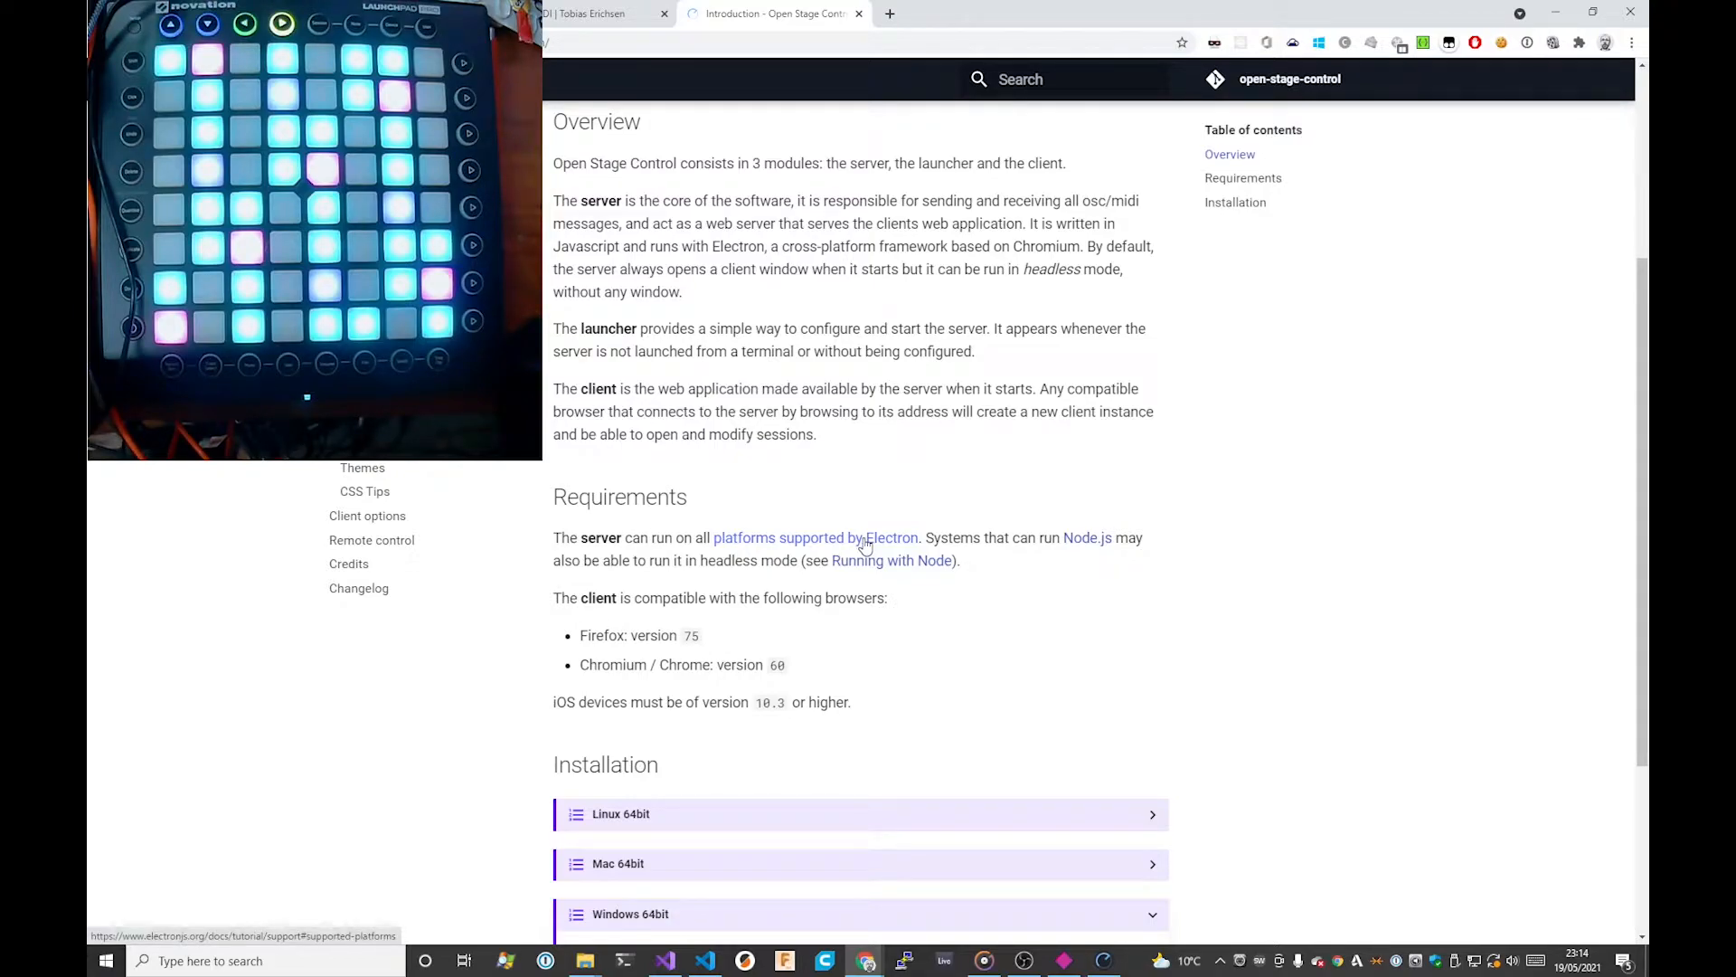
pyautogui.scroll(-3, 864, 544)
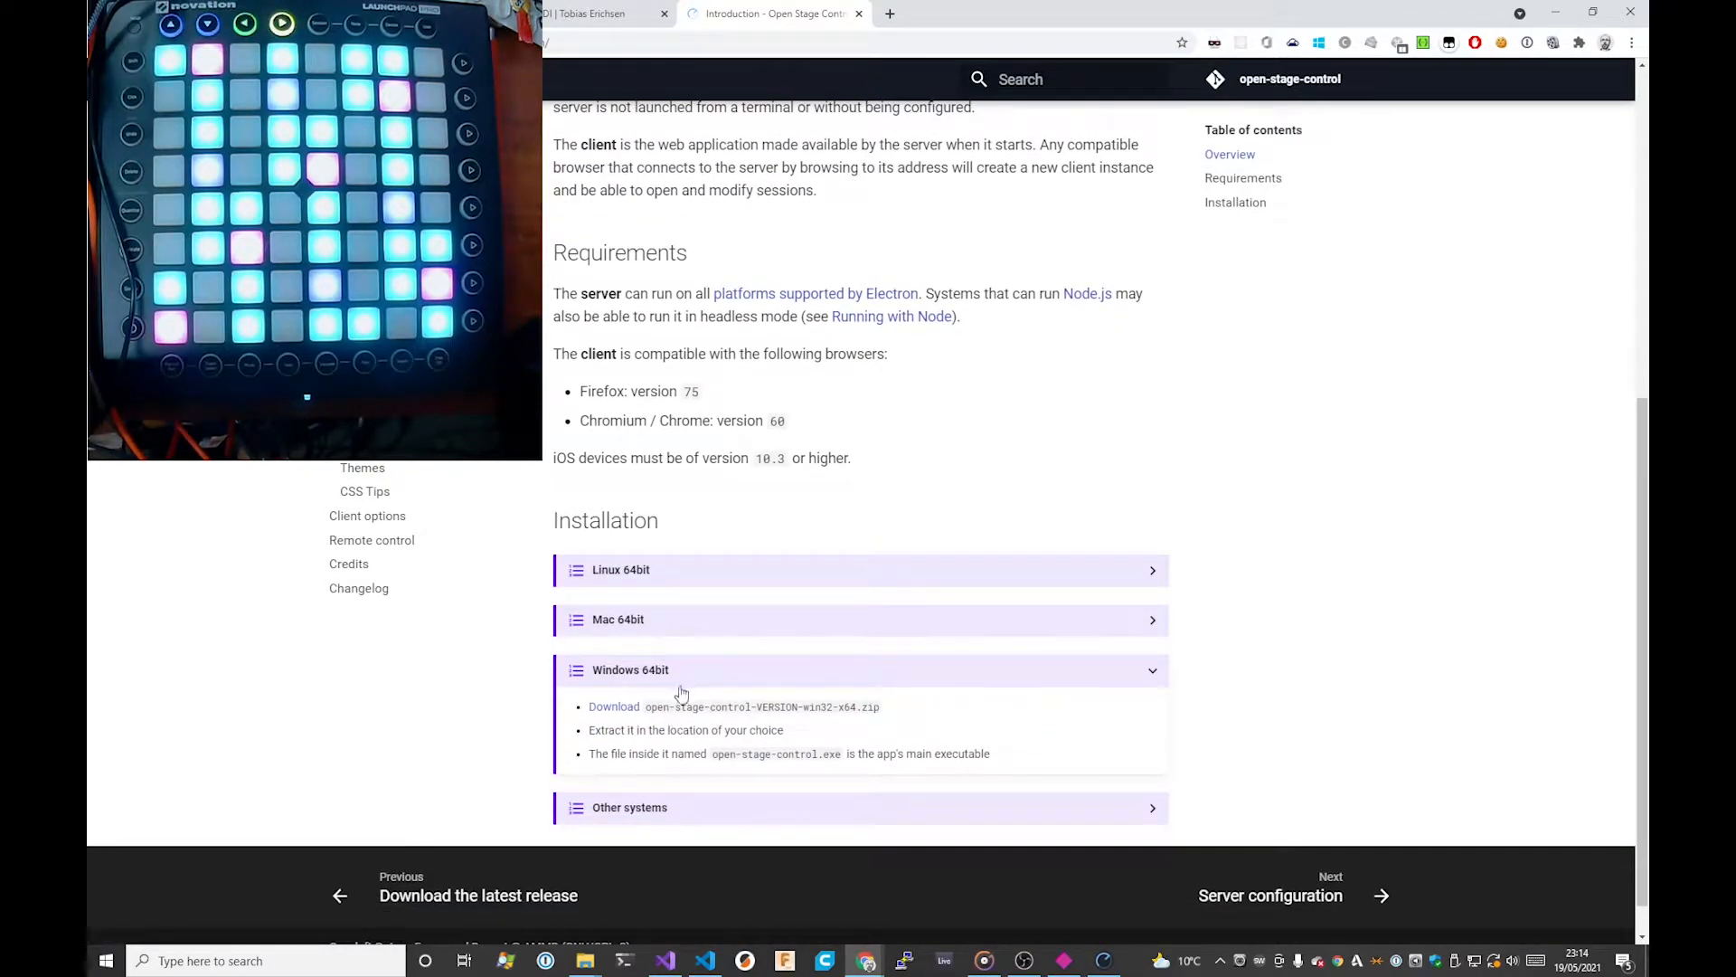
pyautogui.click(621, 814)
pyautogui.scroll(-2, 615, 723)
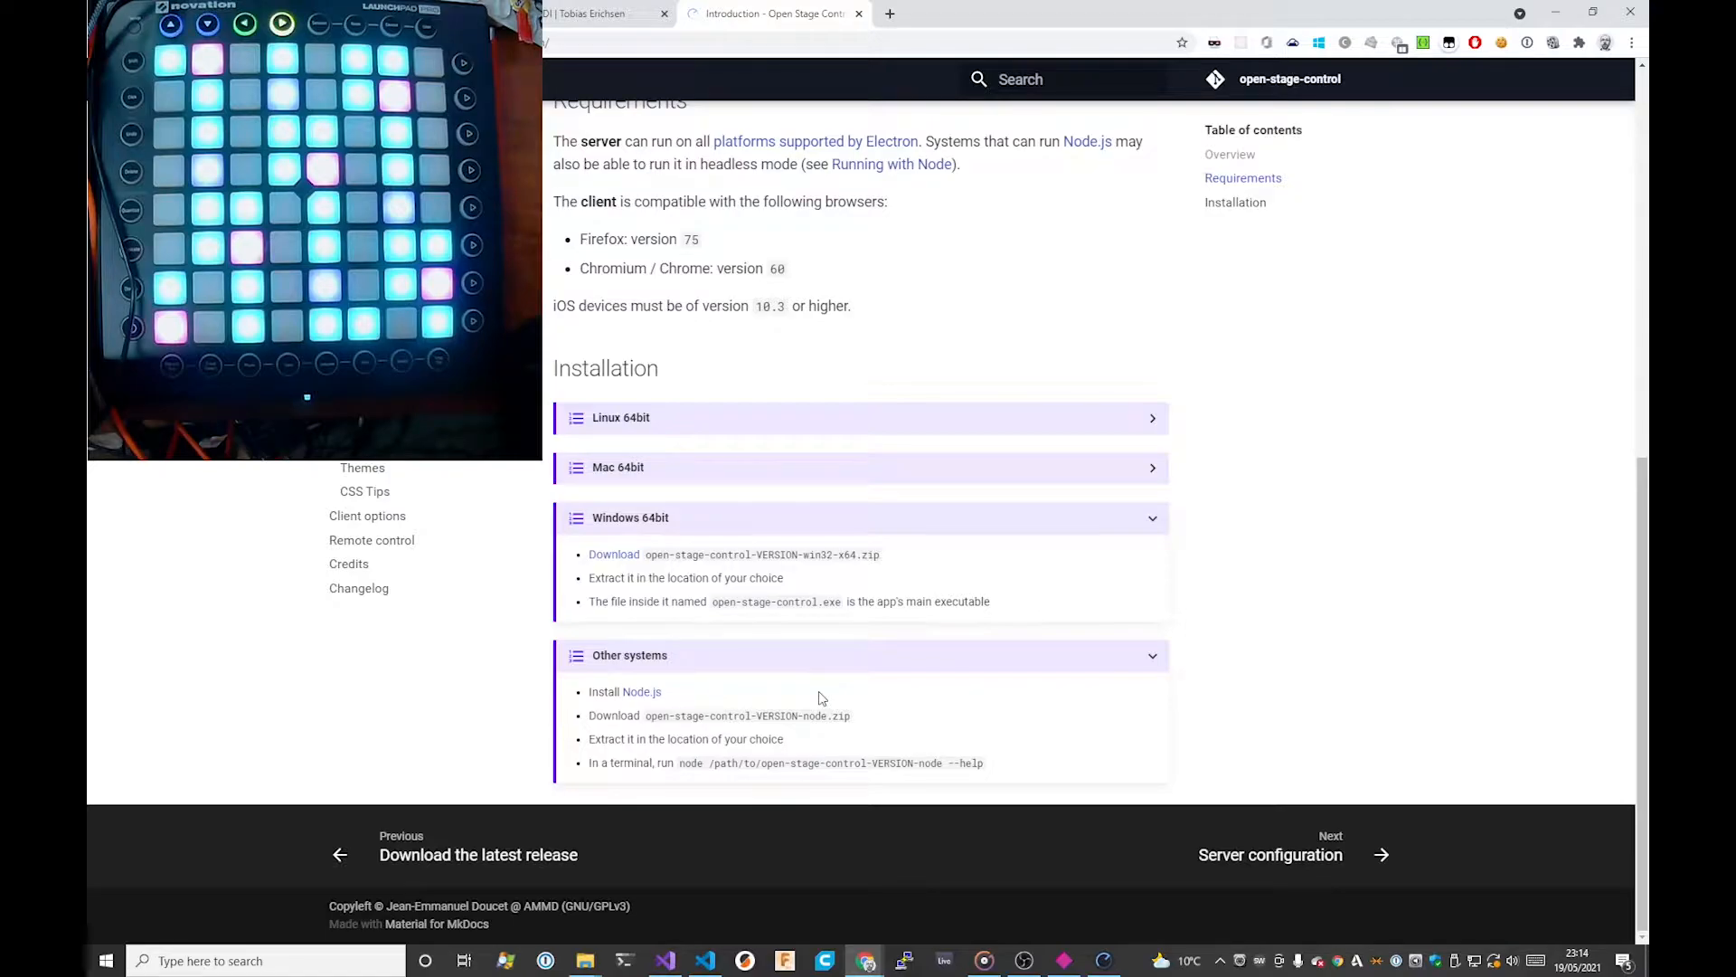
pyautogui.scroll(8, 821, 698)
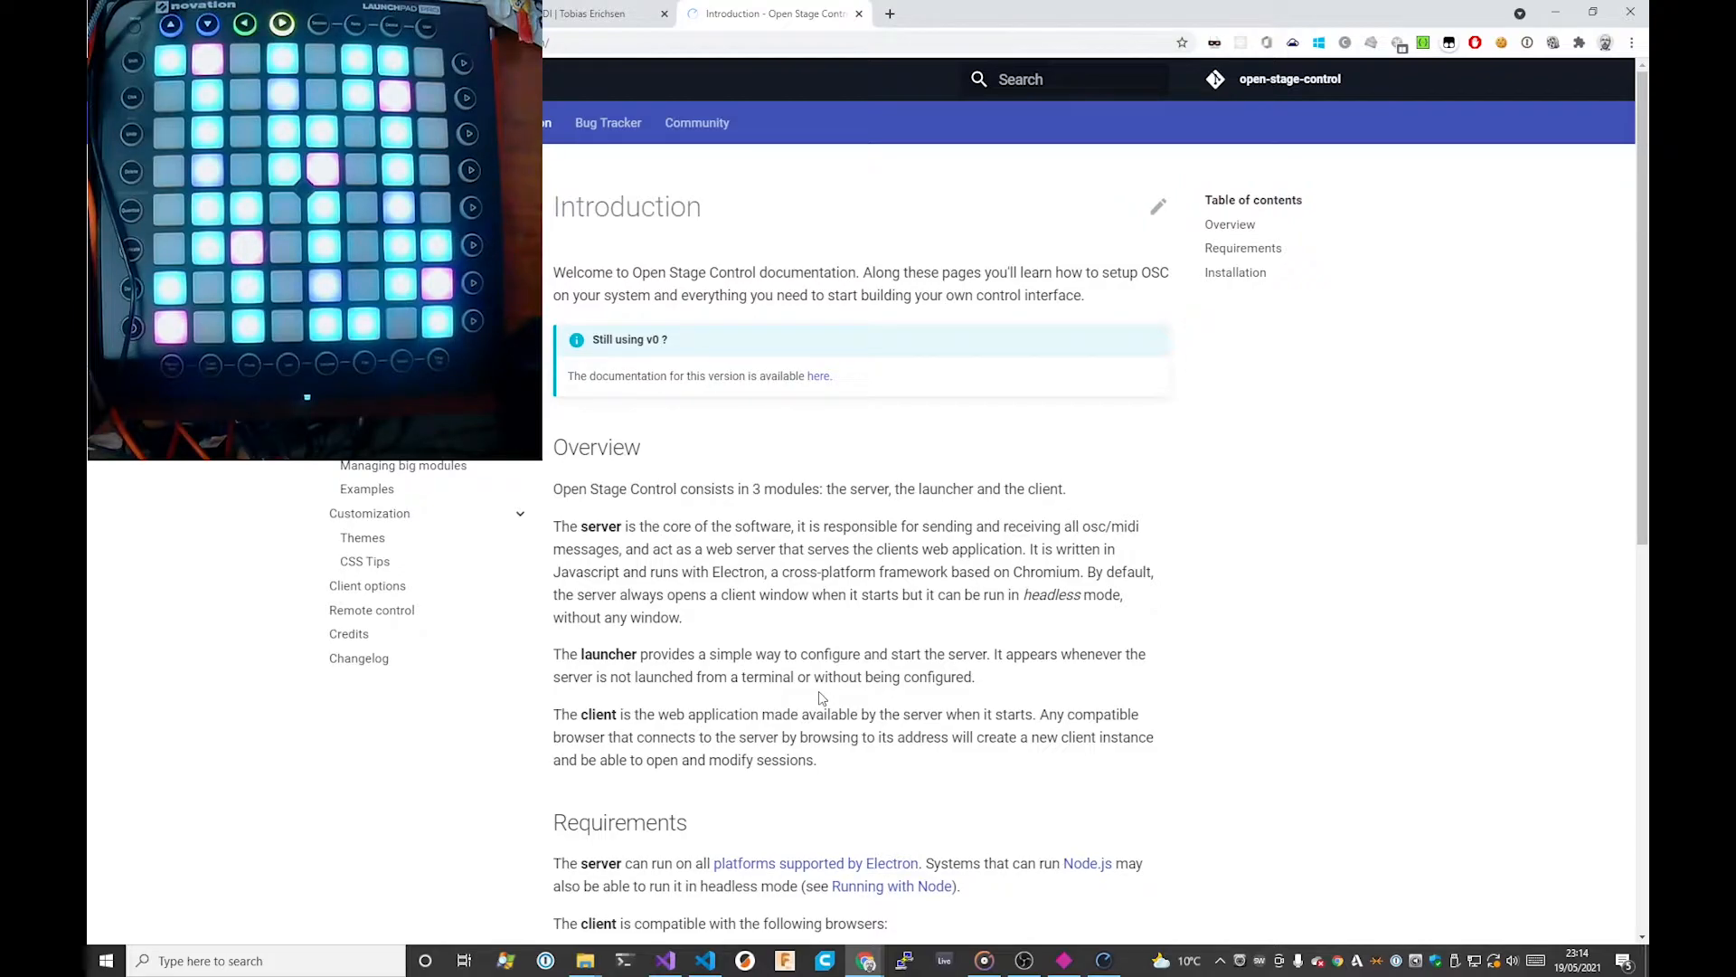
pyautogui.scroll(-2, 827, 692)
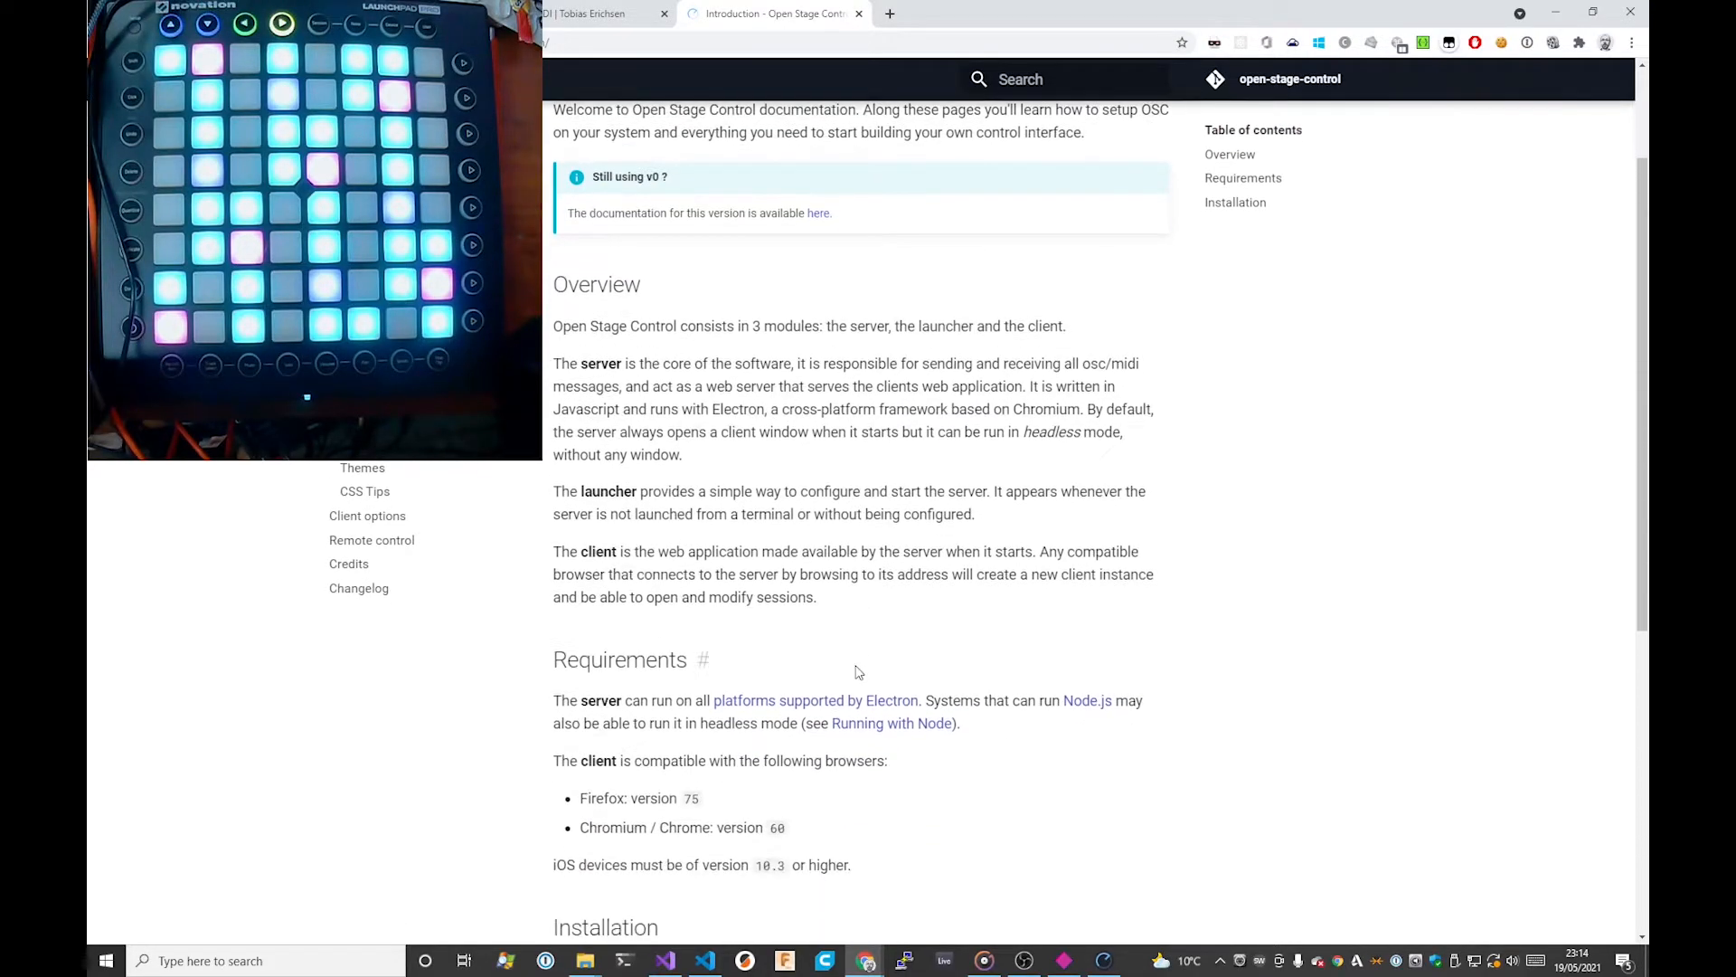
pyautogui.moveTo(942, 435); pyautogui.dragTo(952, 570)
pyautogui.click(943, 475)
pyautogui.moveTo(939, 434); pyautogui.dragTo(952, 567)
pyautogui.click(953, 568)
pyautogui.moveTo(1005, 503); pyautogui.dragTo(1016, 615)
pyautogui.click(1015, 615)
pyautogui.moveTo(1046, 526); pyautogui.dragTo(1048, 615)
pyautogui.click(1048, 615)
pyautogui.moveTo(1078, 516); pyautogui.dragTo(1077, 604)
pyautogui.click(1078, 604)
pyautogui.scroll(2, 1078, 611)
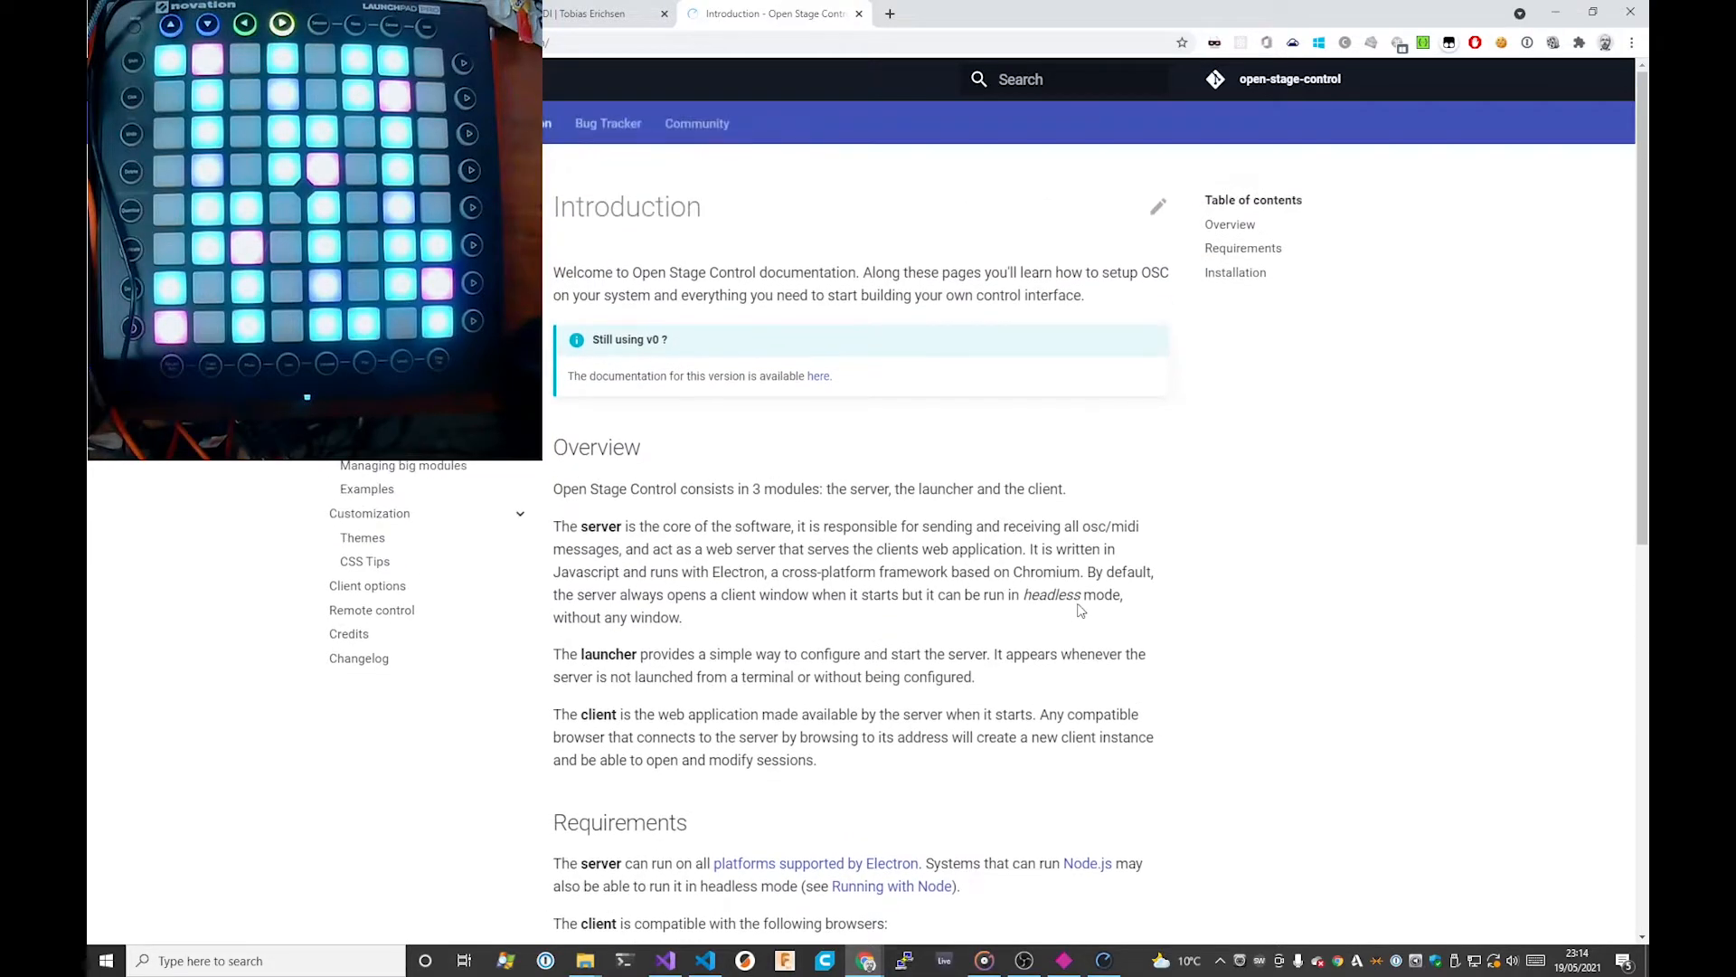
# Step: Close the running Open Stage Control launcher, then bring up and reposition the open-stage-control-1.9.7-win32-x64 folder in File Explorer
pyautogui.click(1104, 961)
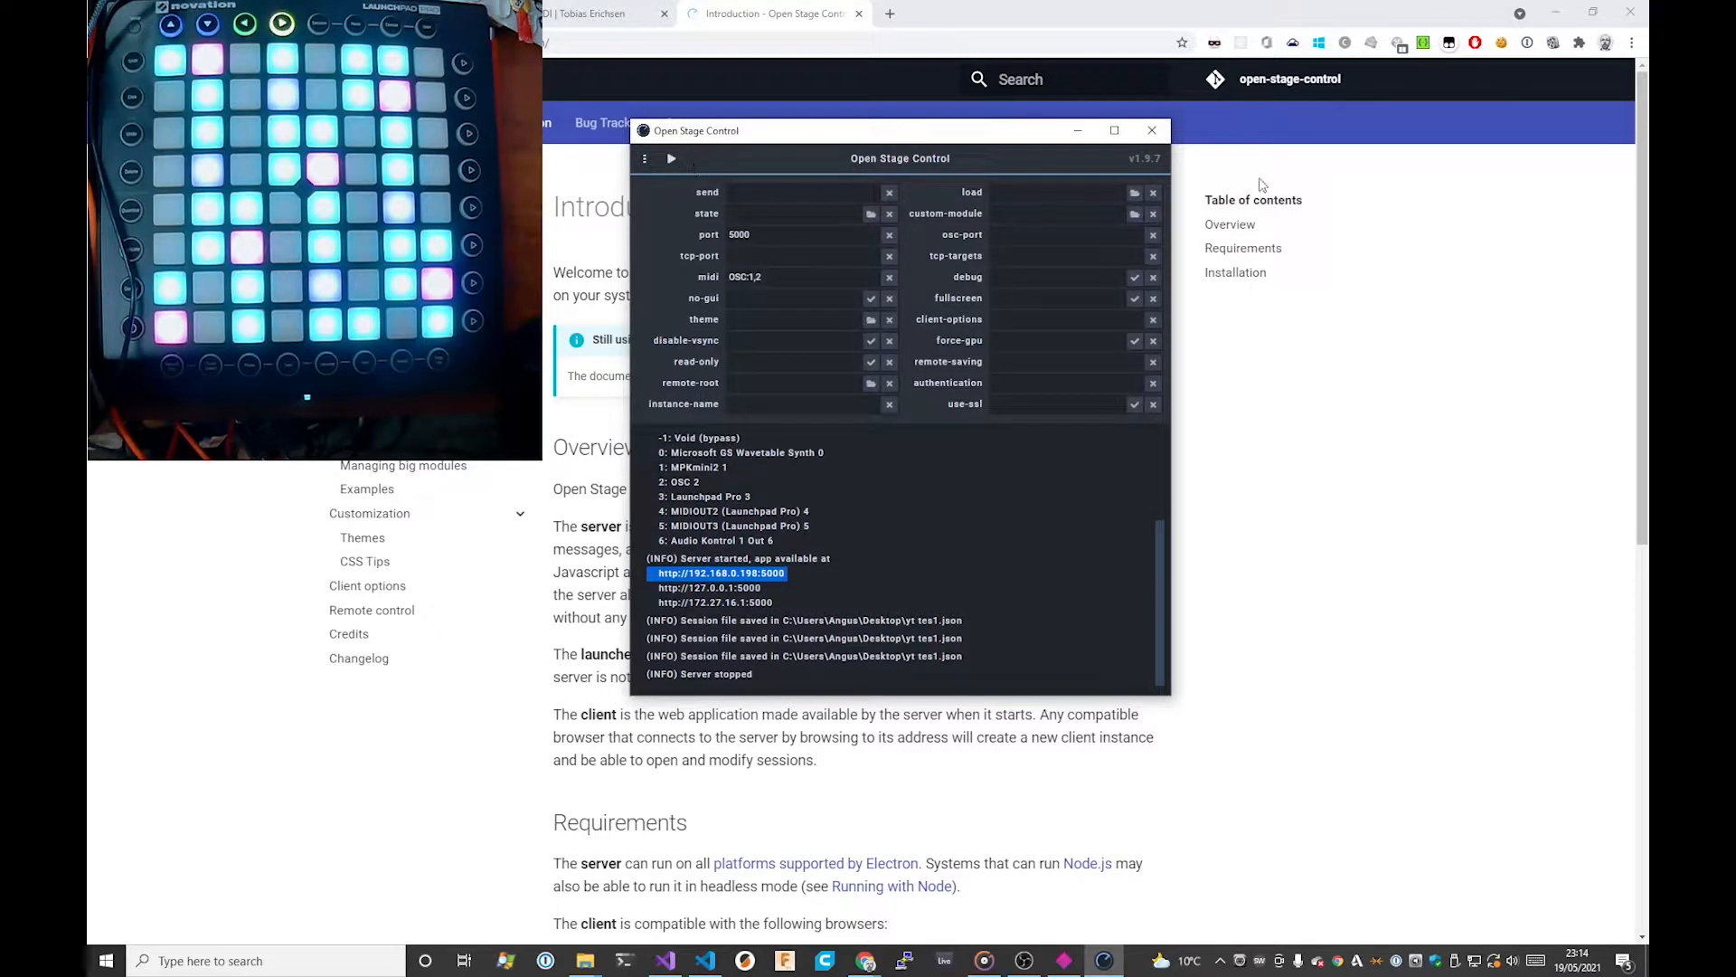
pyautogui.click(1152, 130)
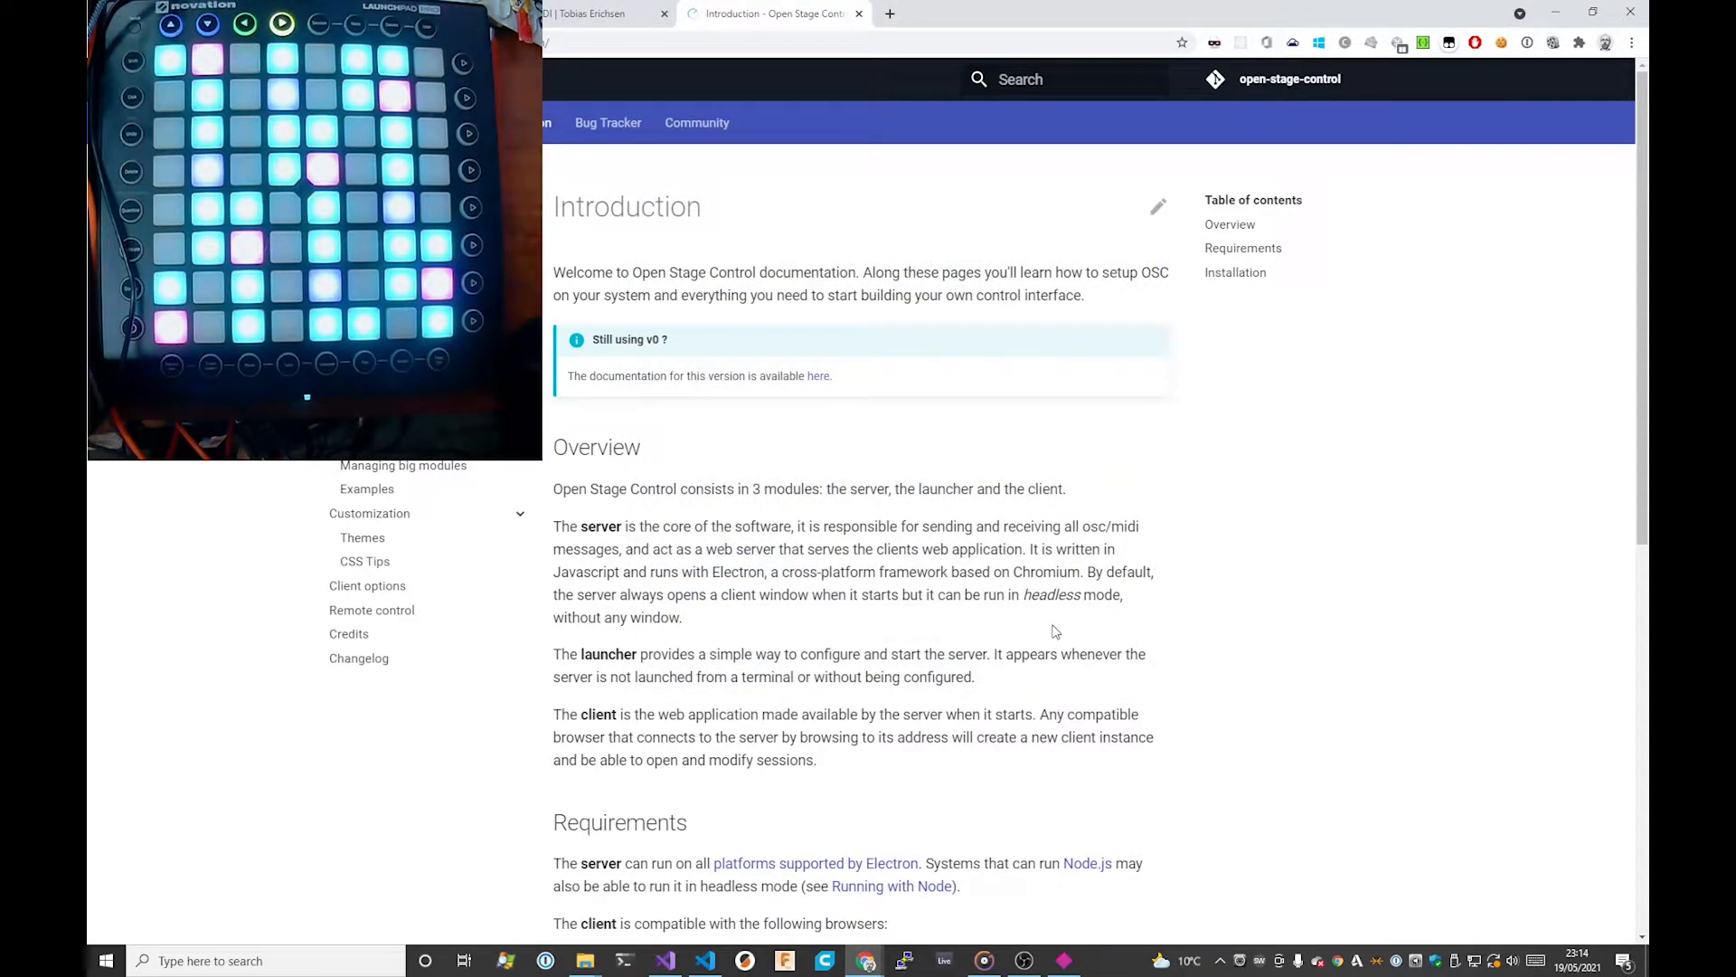
pyautogui.moveTo(585, 958)
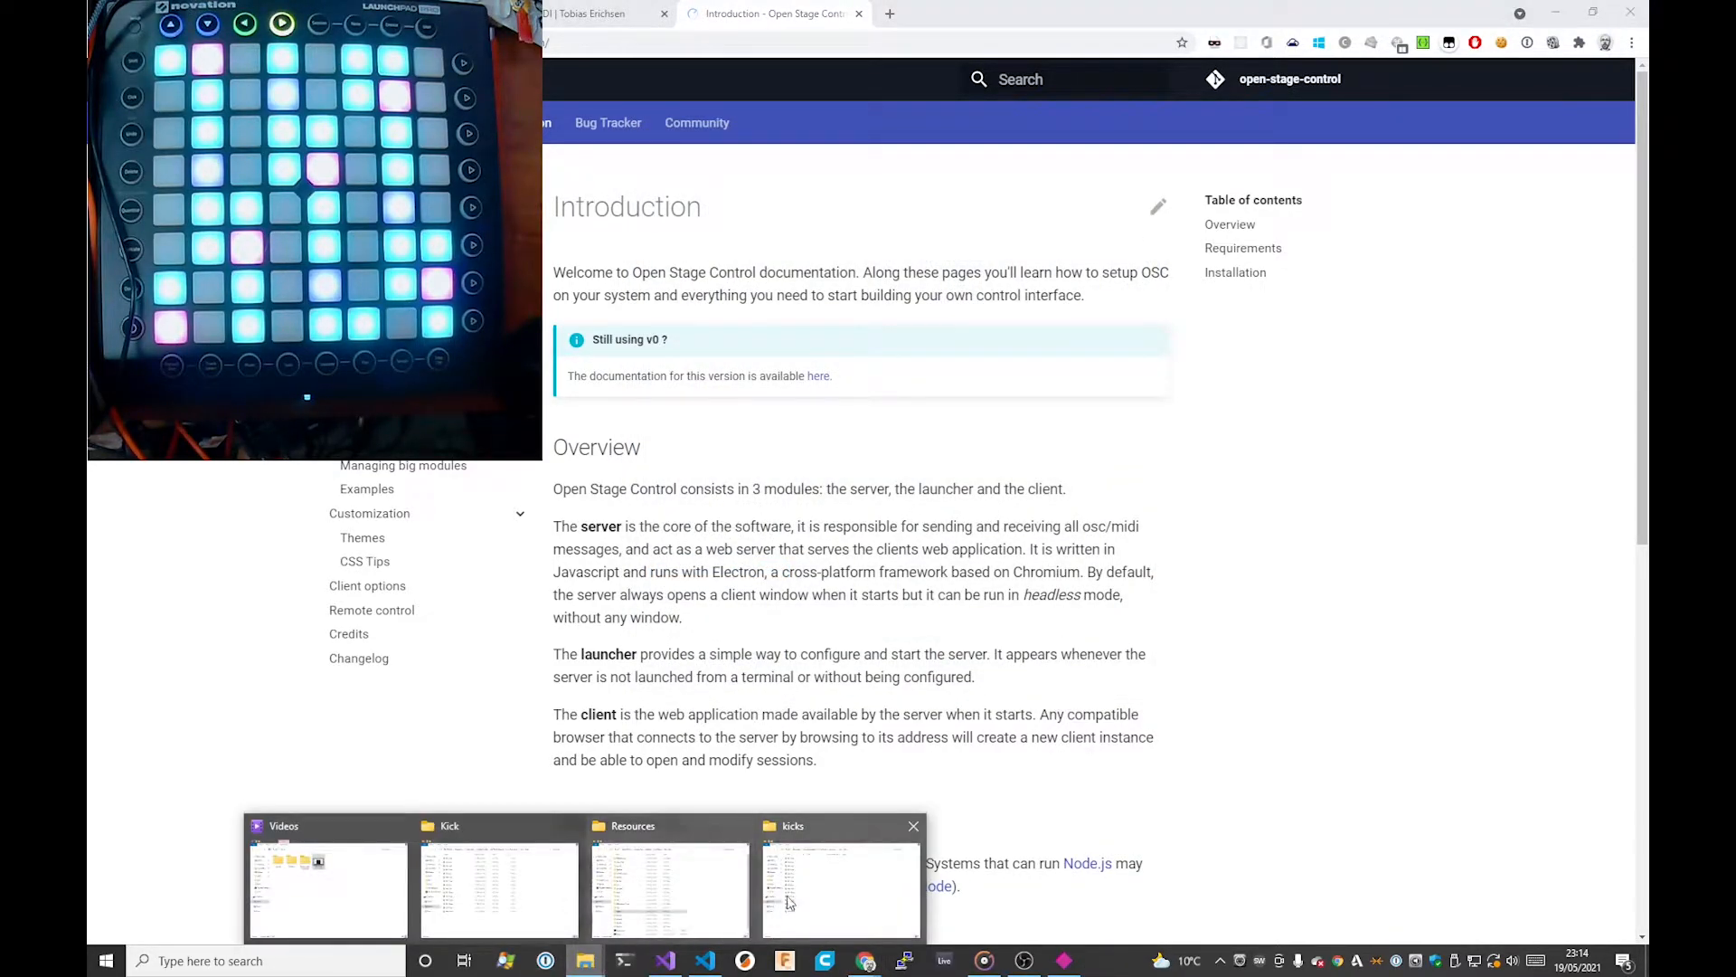
pyautogui.click(783, 904)
pyautogui.click(778, 228)
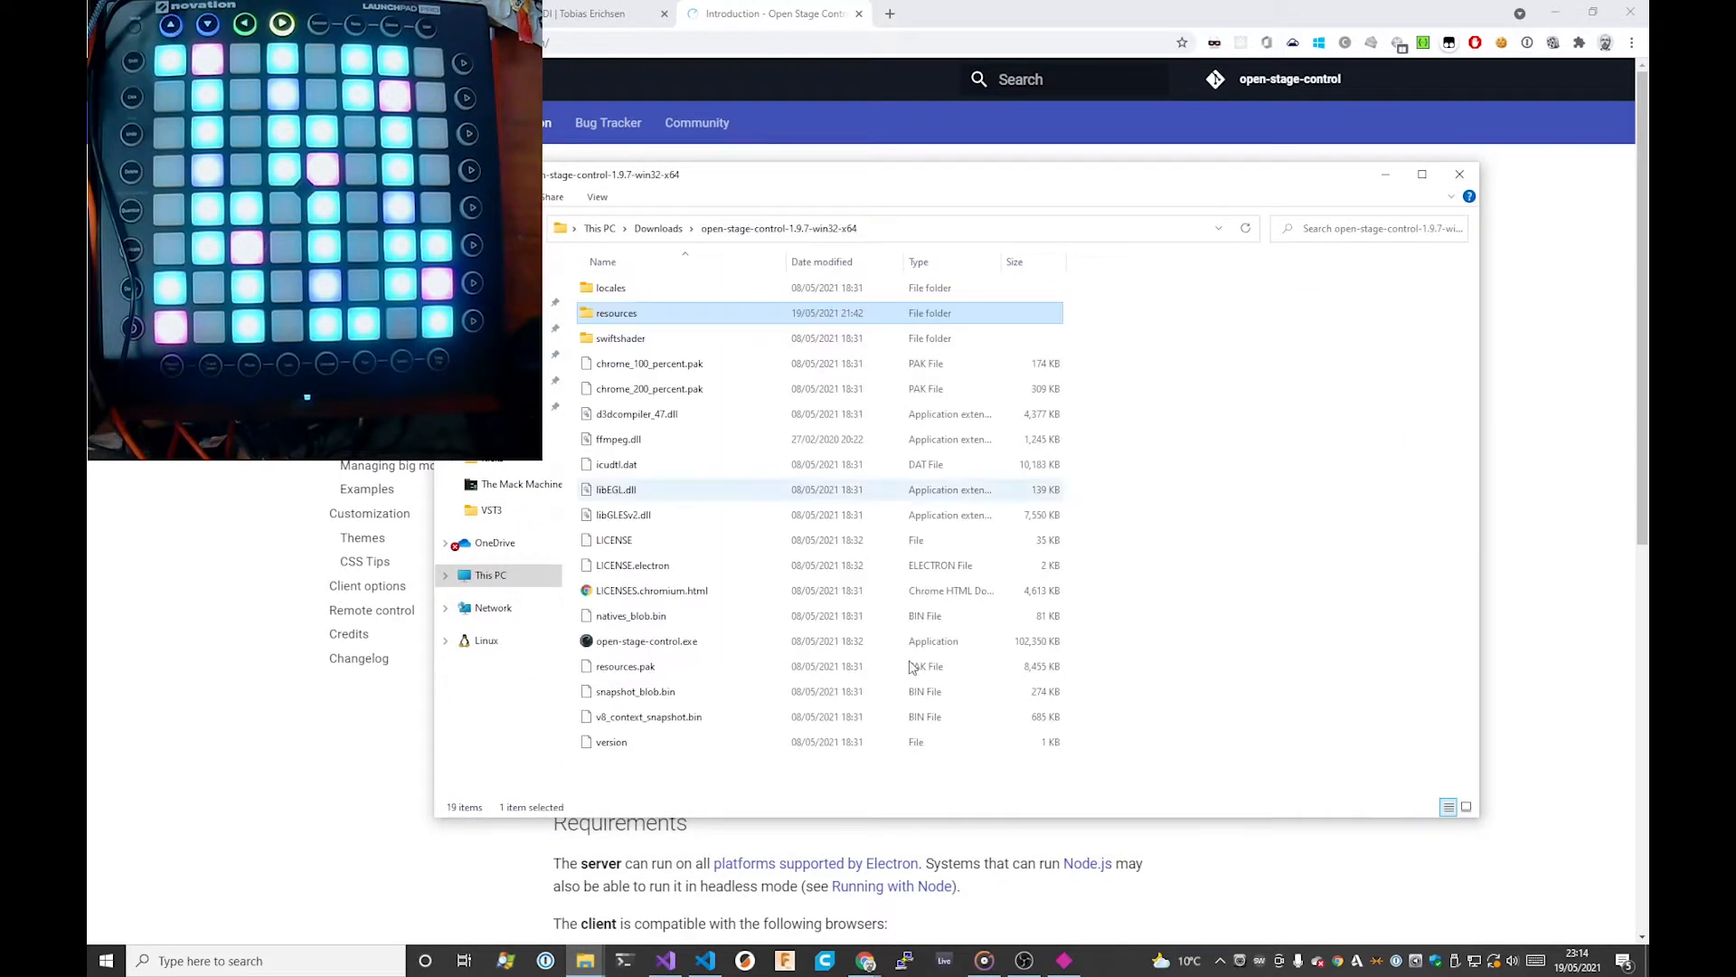
pyautogui.moveTo(909, 178); pyautogui.dragTo(980, 177)
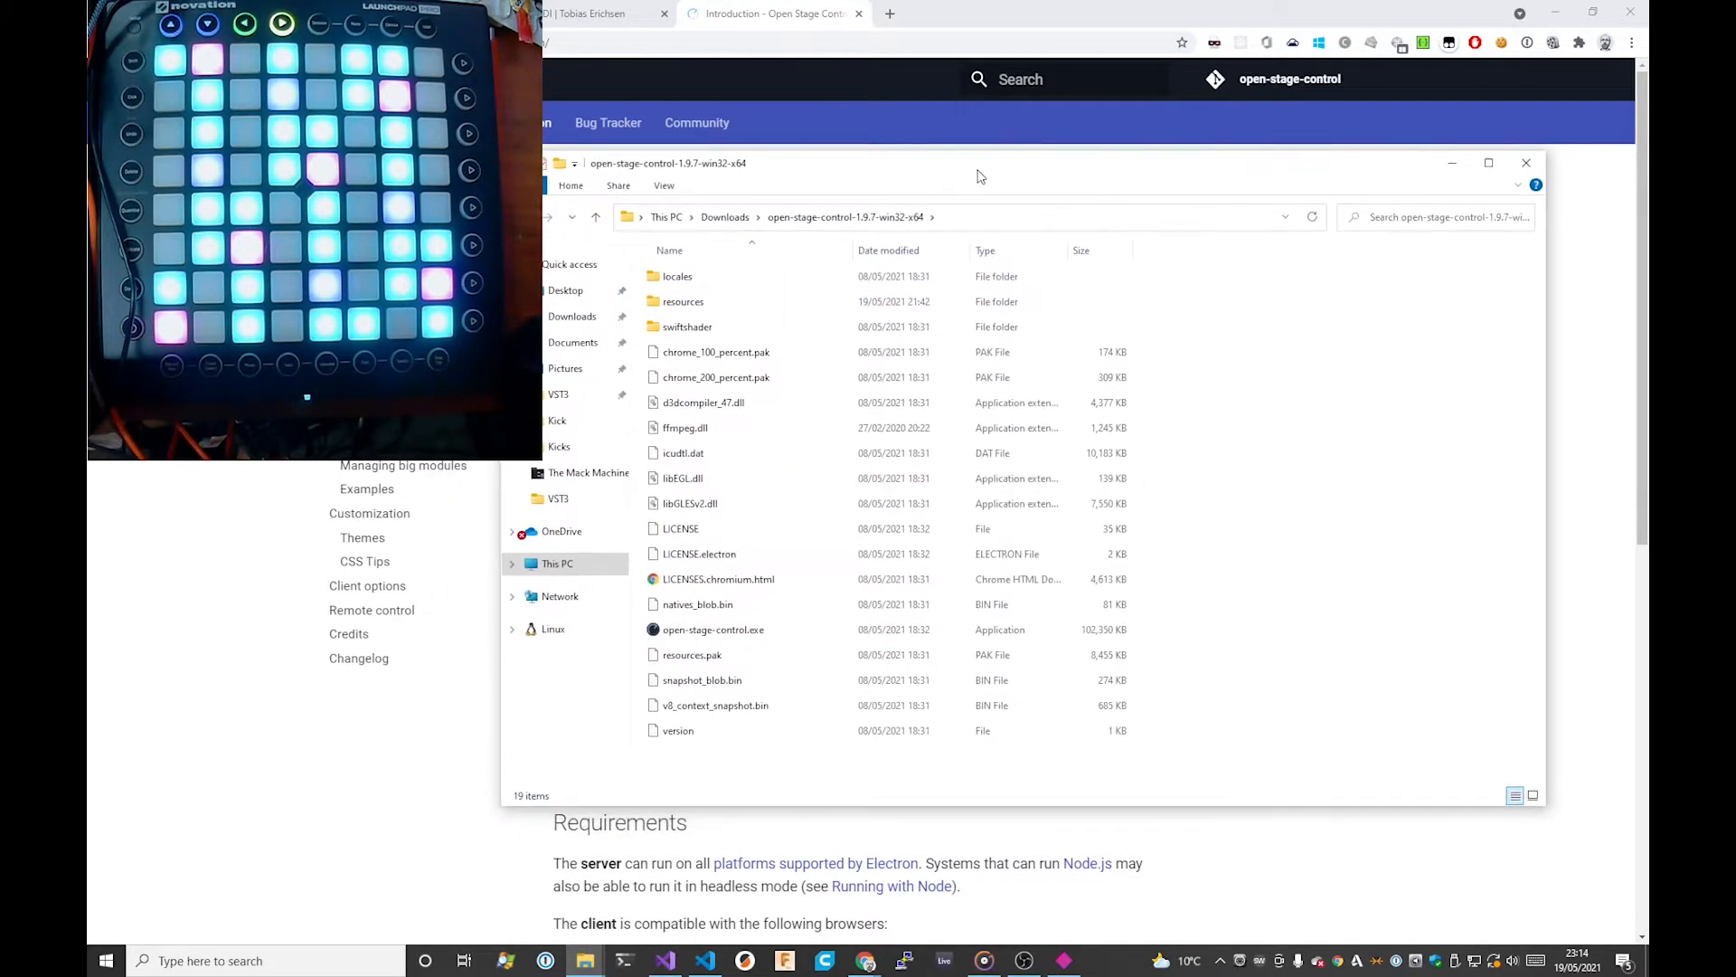
# Step: Review the Windows 64bit installation instructions in Chrome, then launch open-stage-control.exe from the extracted folder
pyautogui.moveTo(328, 657); pyautogui.dragTo(358, 657)
pyautogui.scroll(-8, 721, 527)
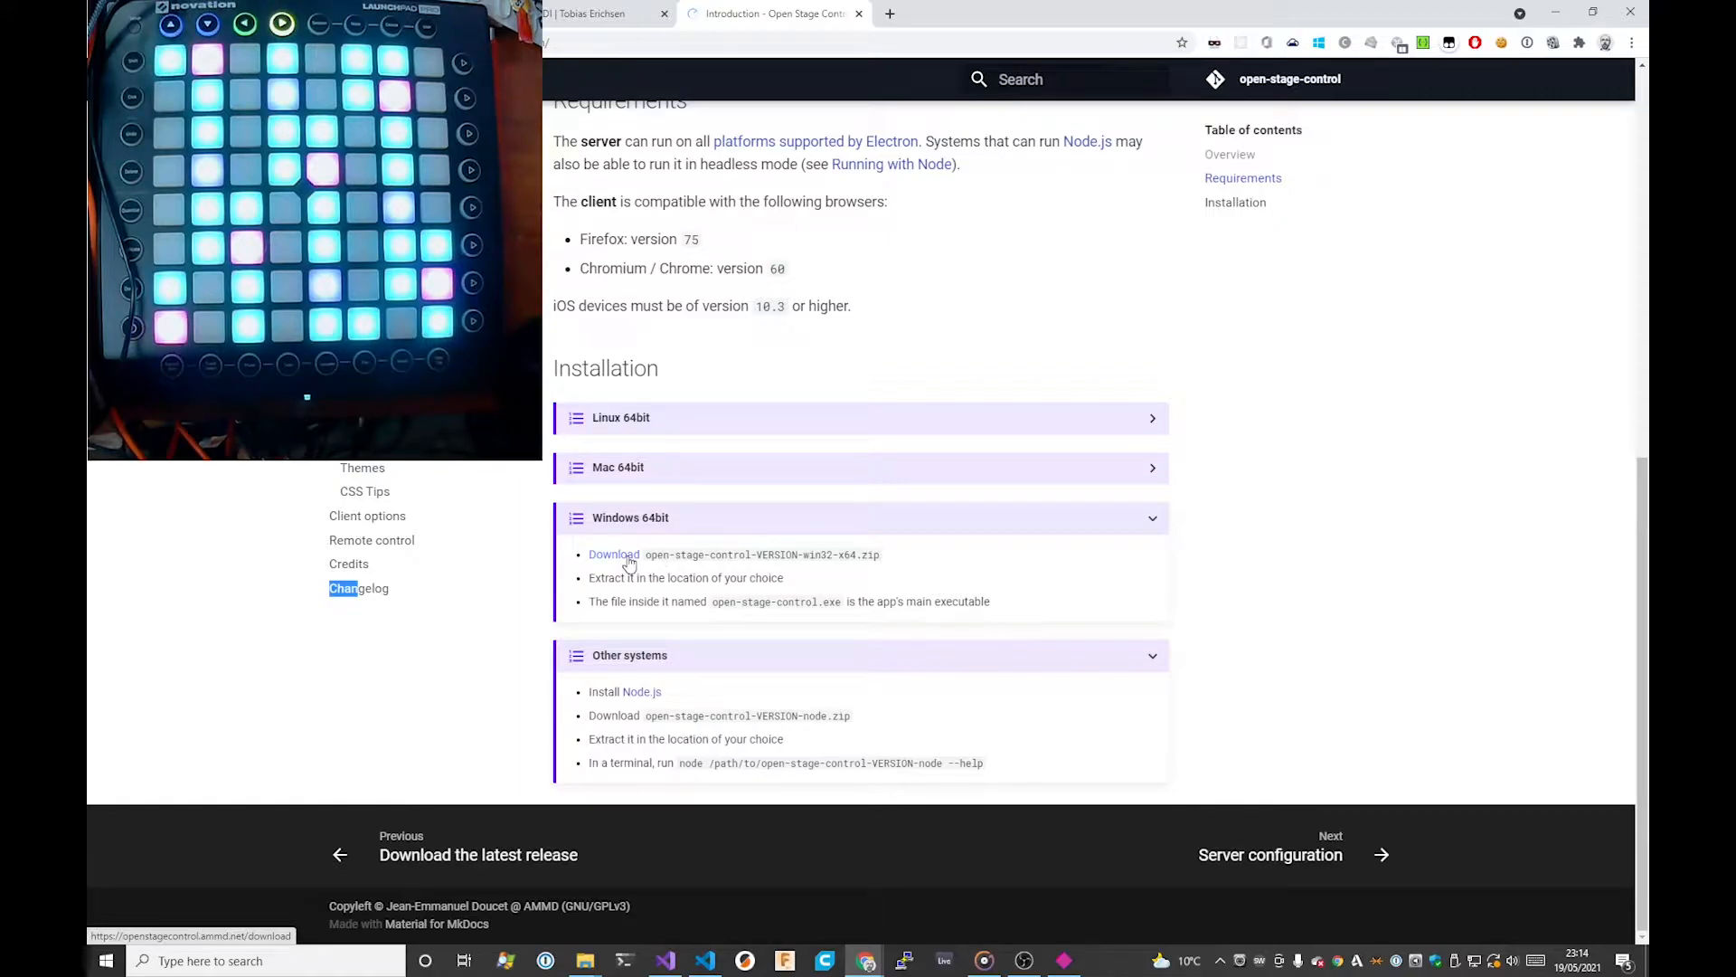
pyautogui.hotkey('alt', 'Tab')
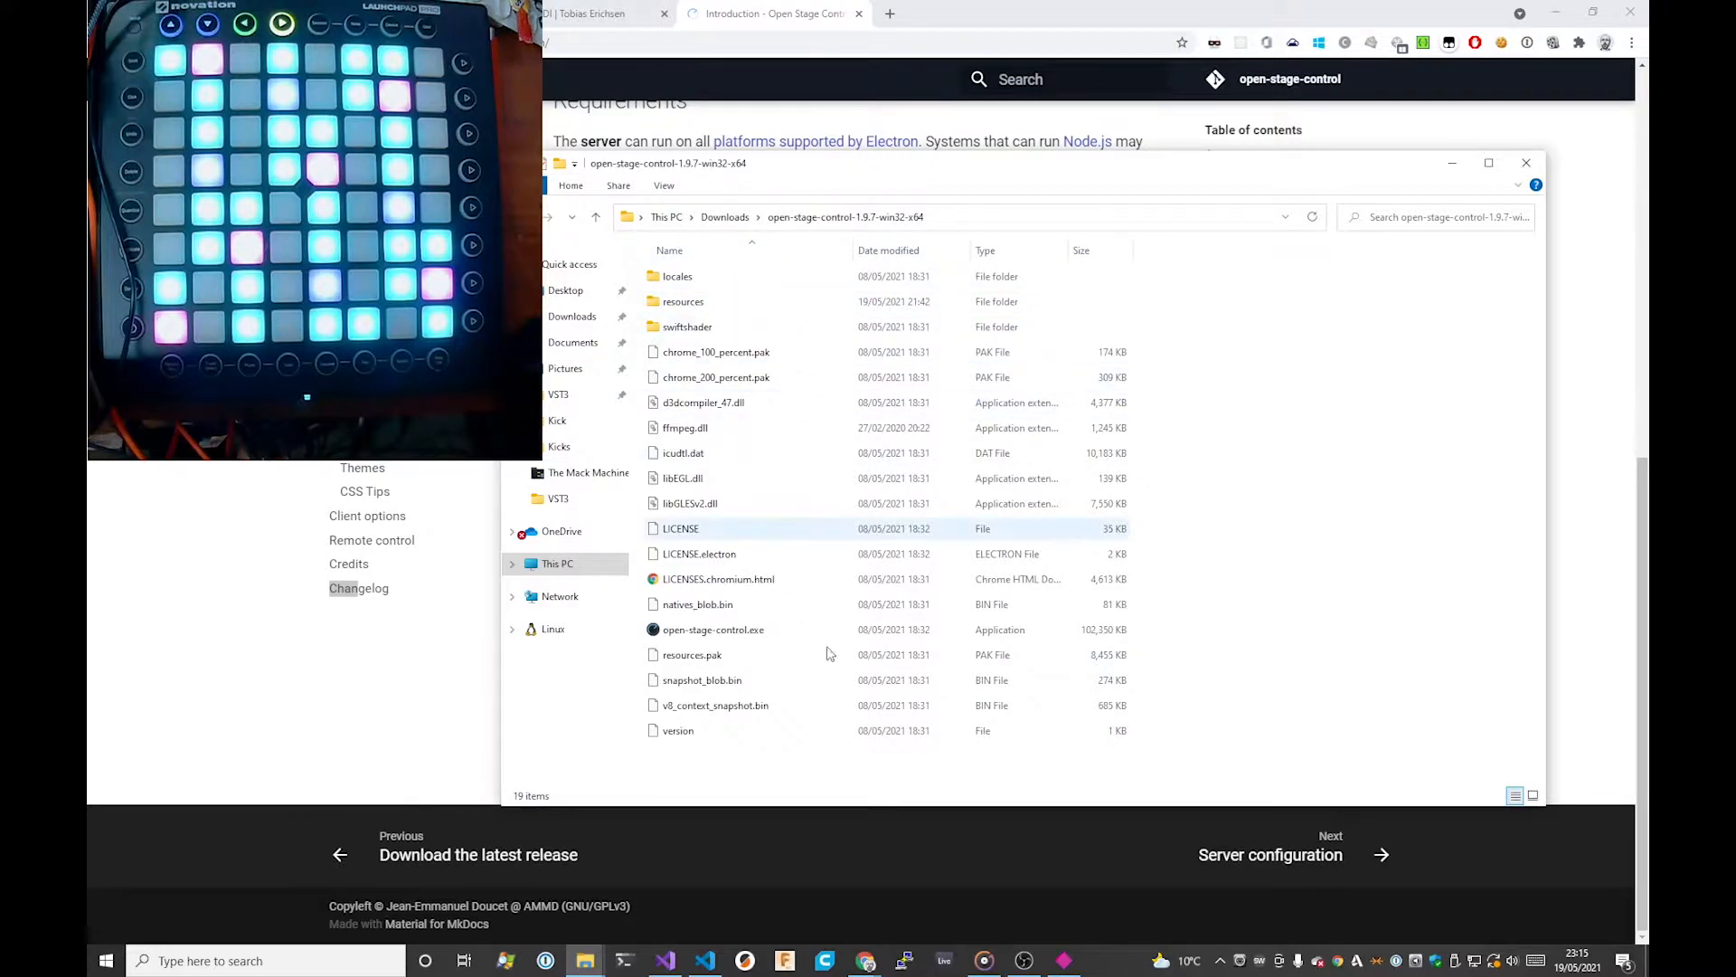
pyautogui.doubleClick(708, 630)
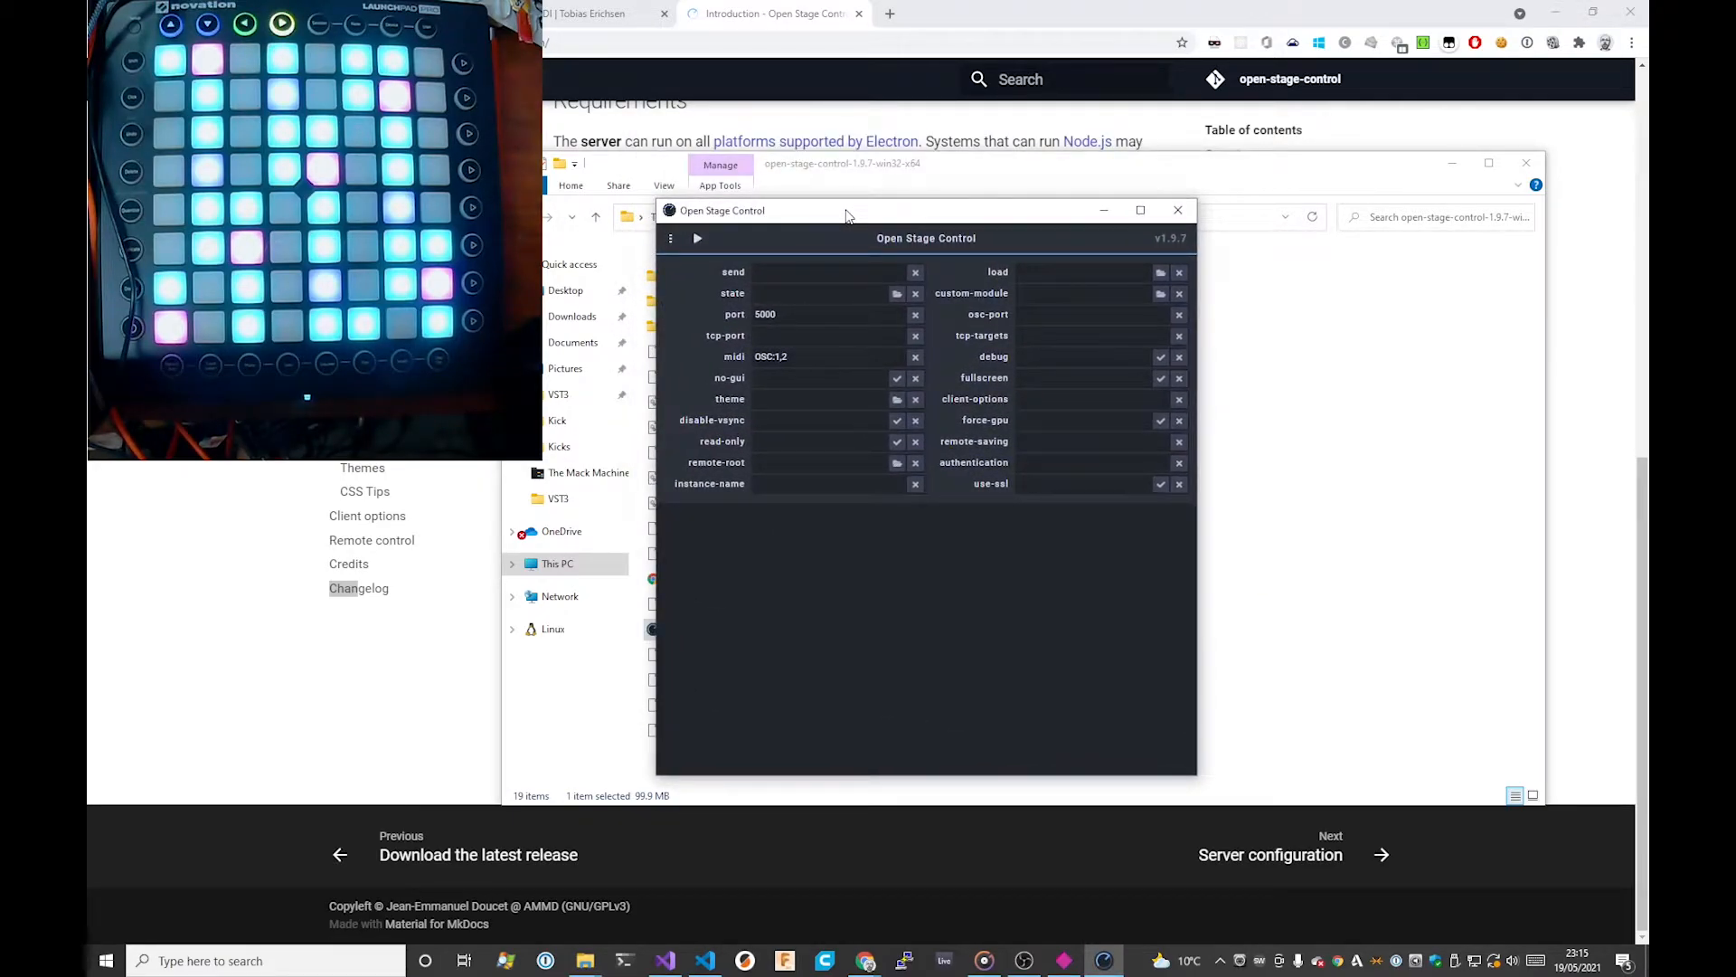
pyautogui.click(805, 318)
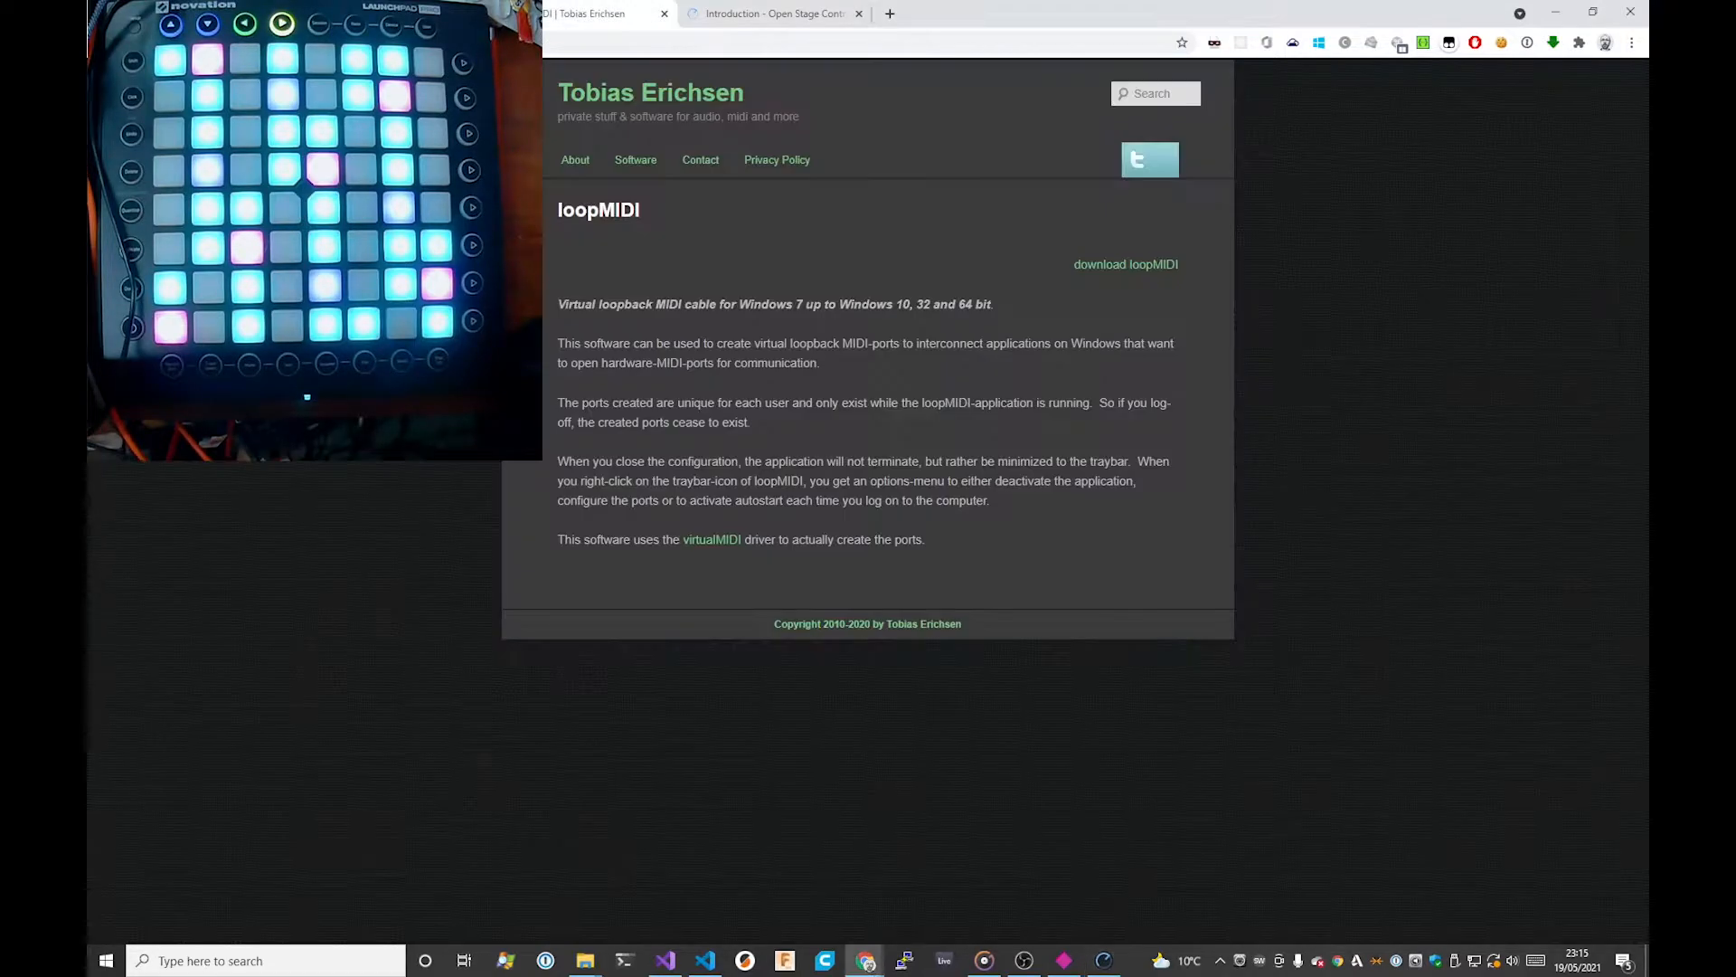
# Step: Show the loopMIDI web page, then open the loopMIDI application and reposition its window beside the page text
pyautogui.click(597, 13)
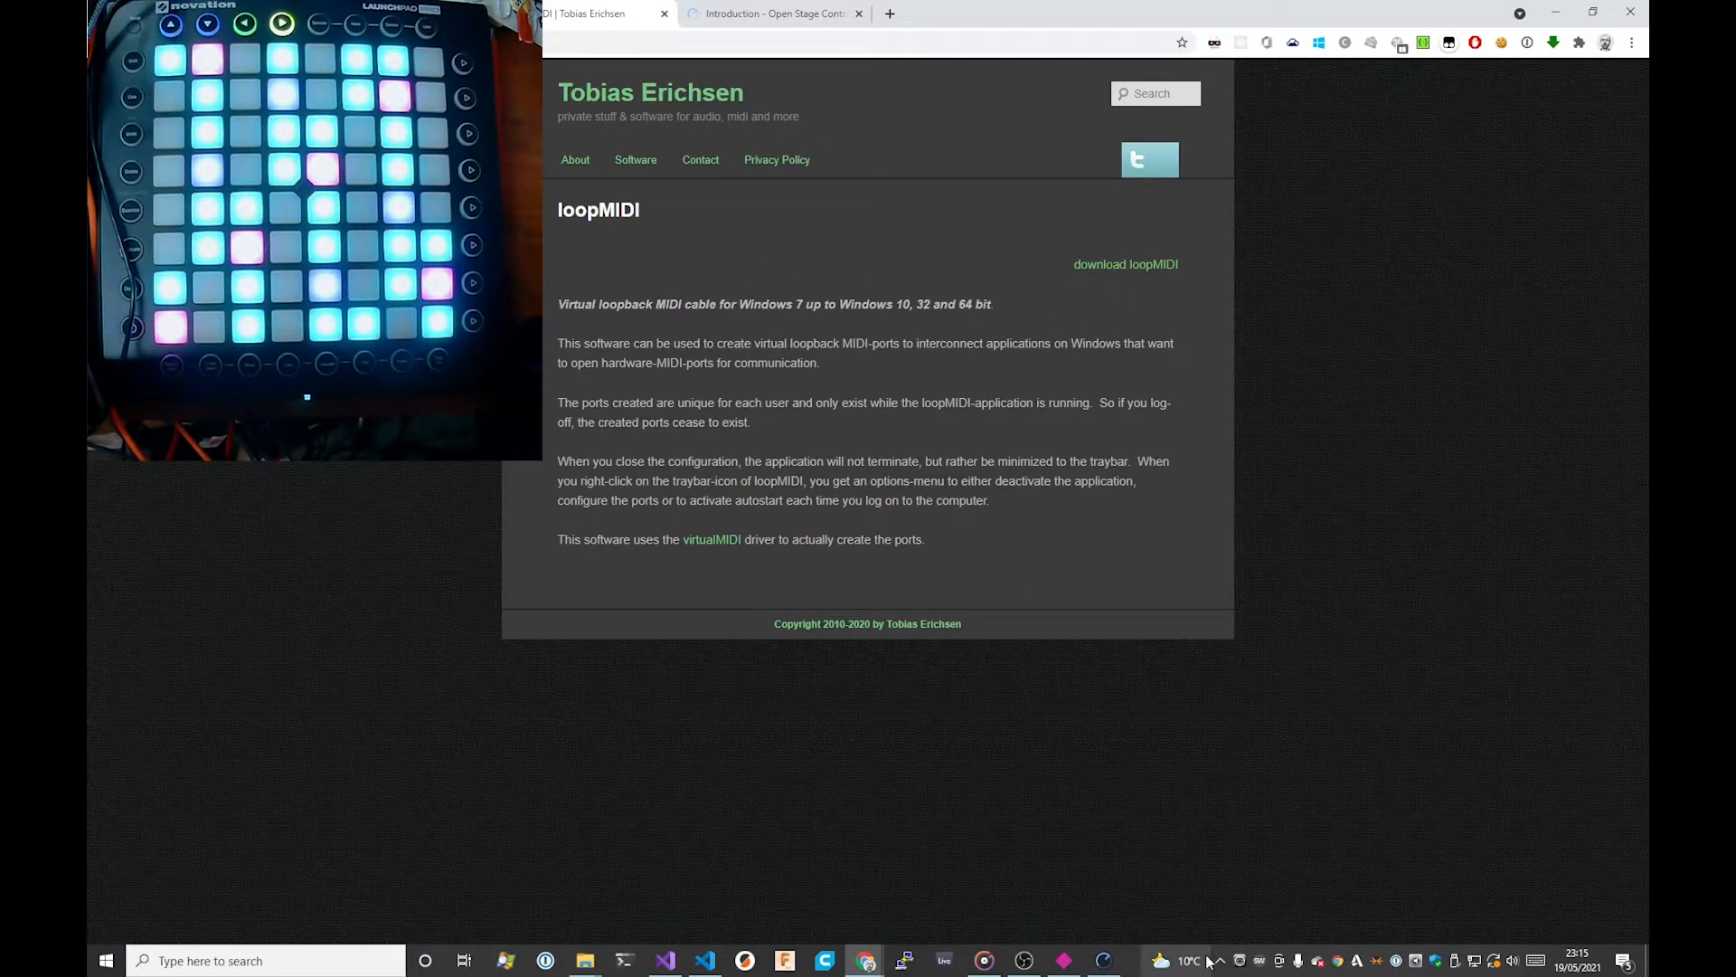
pyautogui.click(1258, 965)
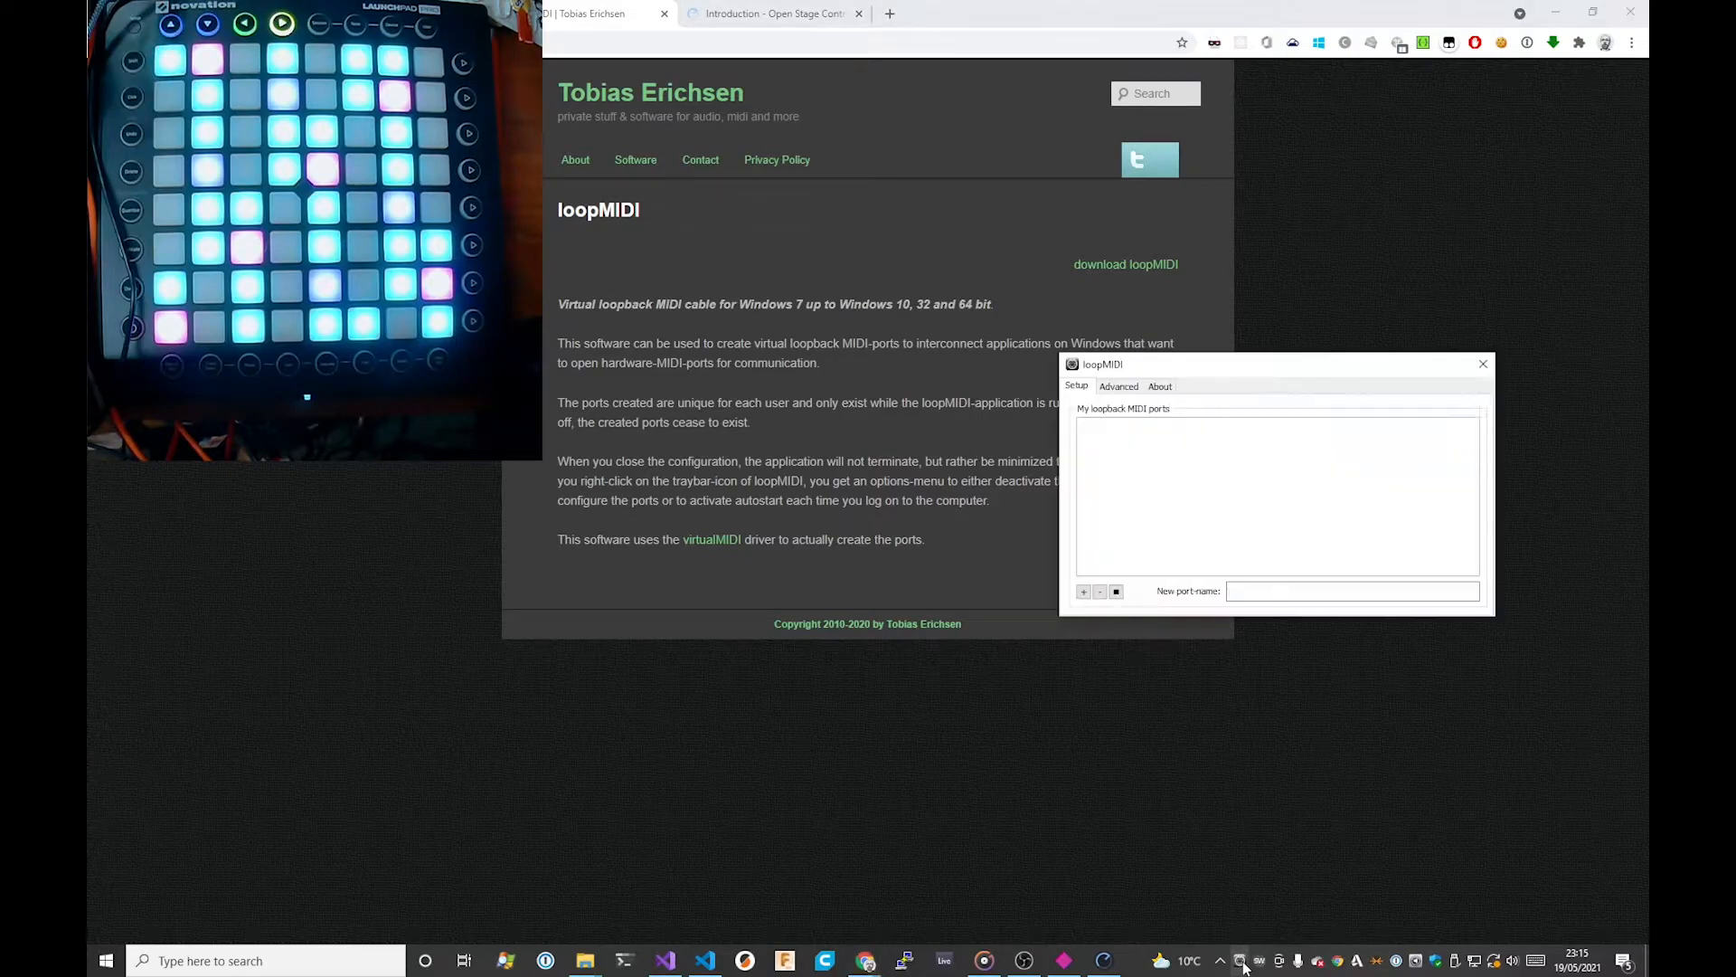
pyautogui.moveTo(1251, 363); pyautogui.dragTo(1350, 404)
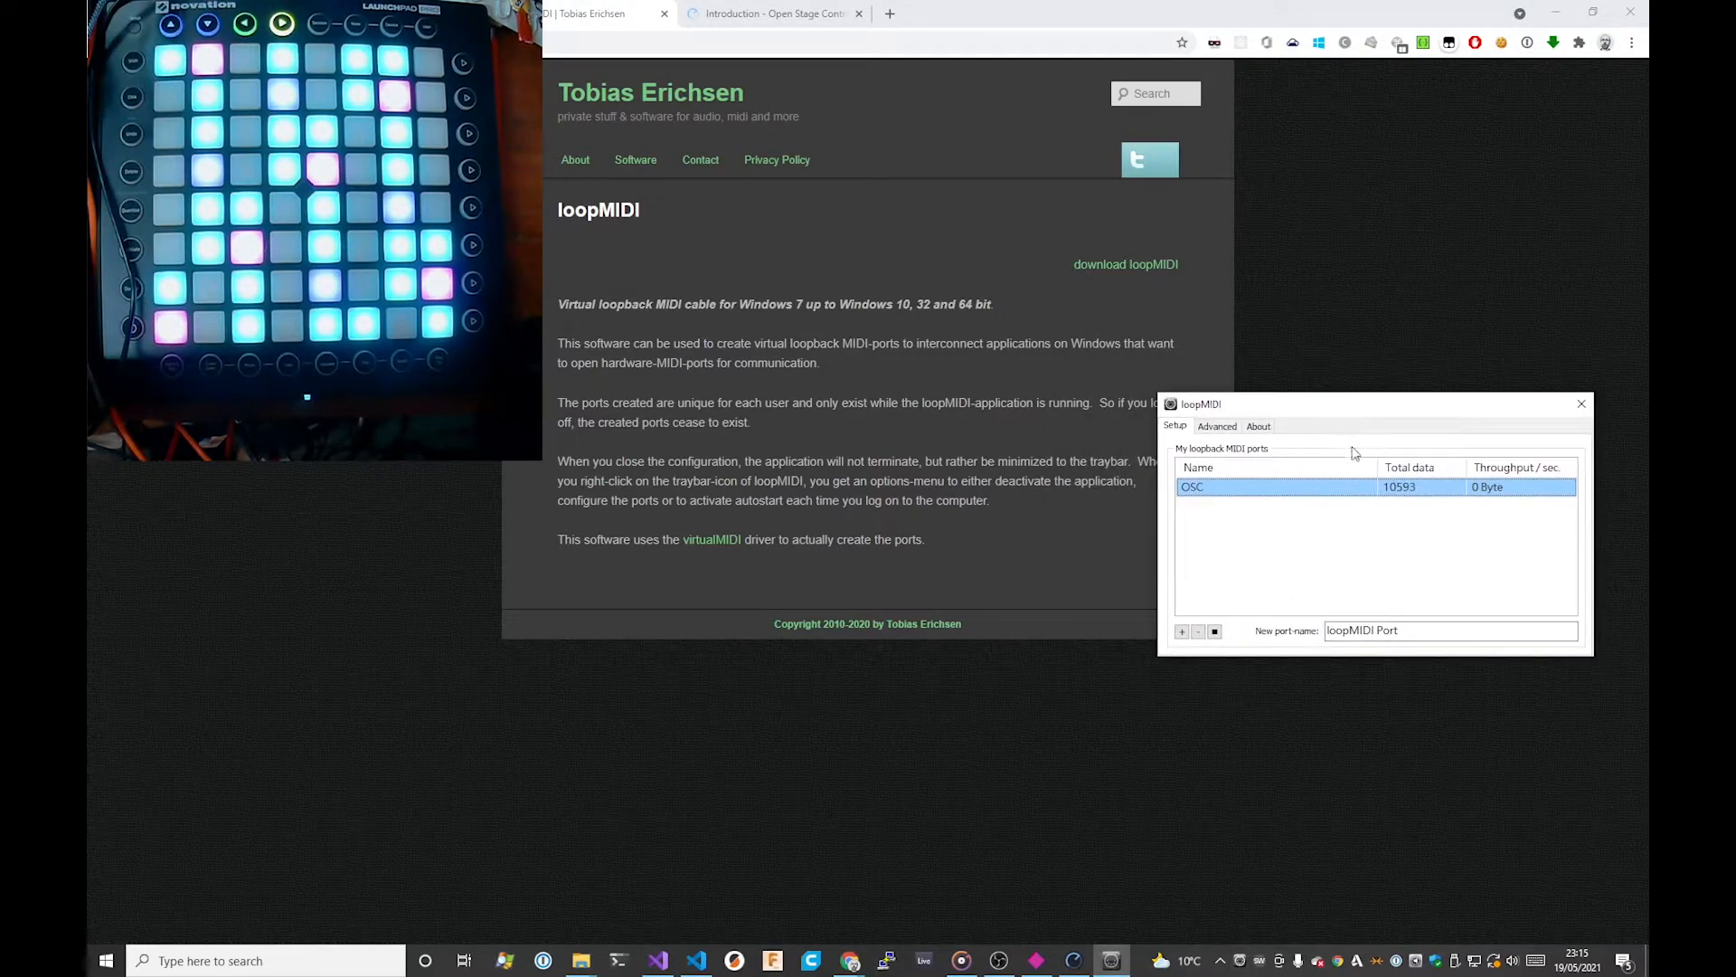
# Step: Add a loopback MIDI port named OSC2, then delete that port
pyautogui.moveTo(1399, 638); pyautogui.dragTo(1157, 630)
pyautogui.write('OSC2')
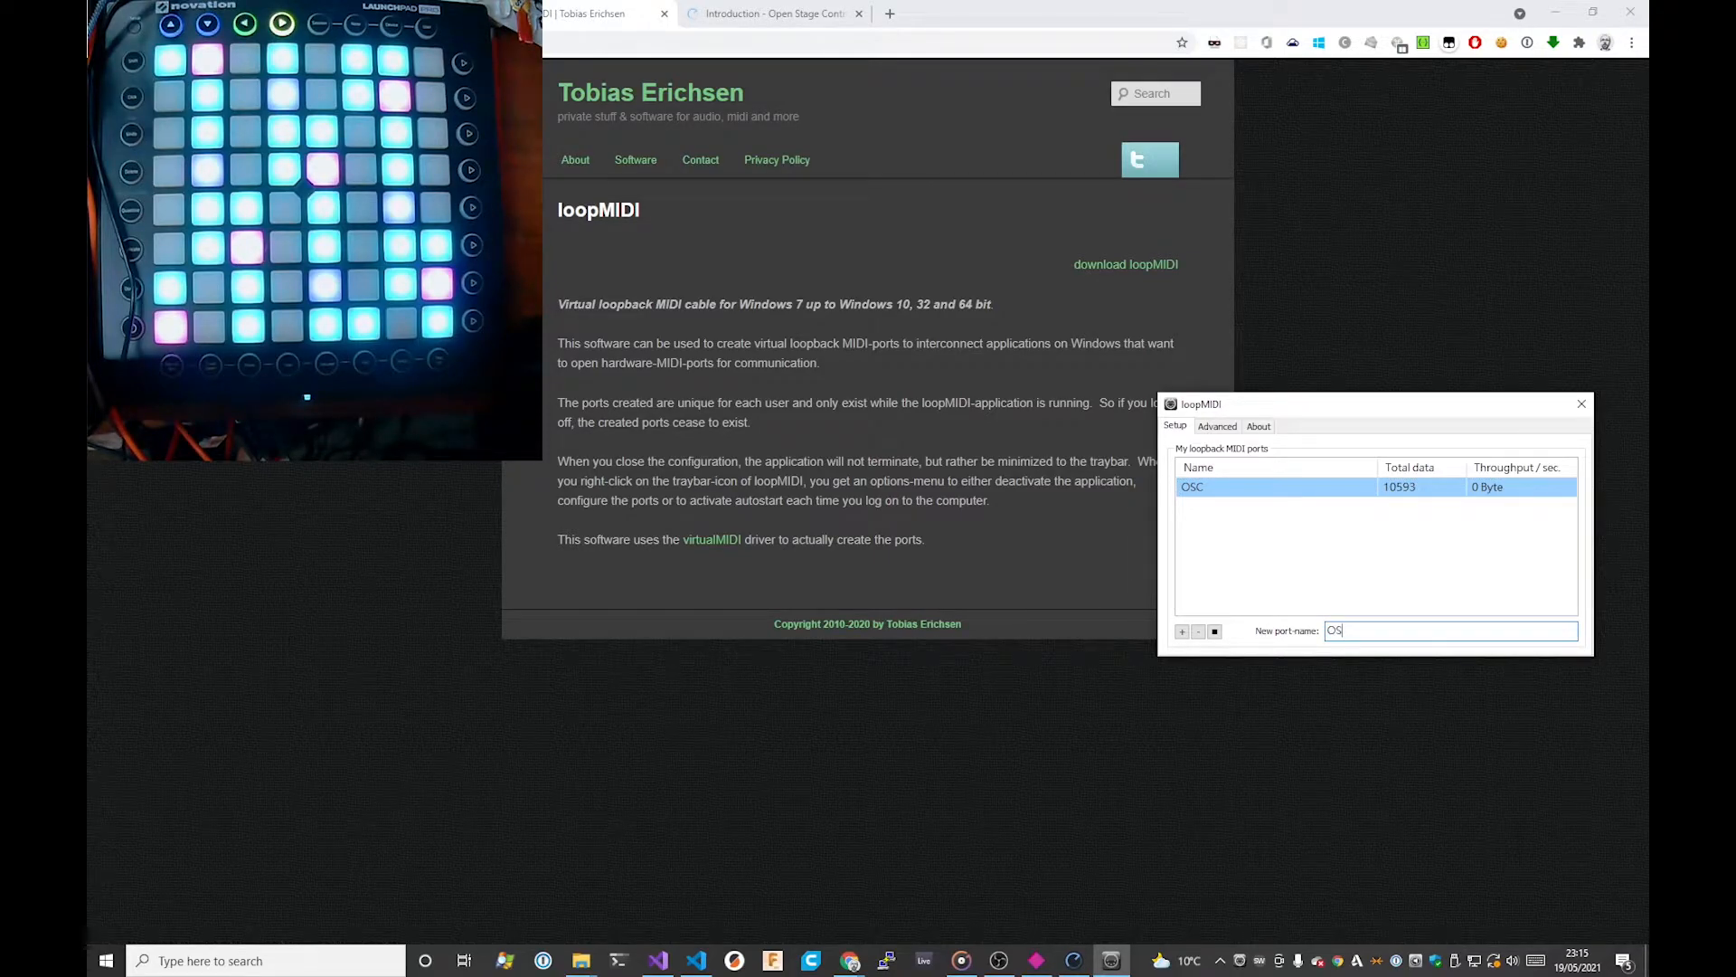
pyautogui.click(1182, 631)
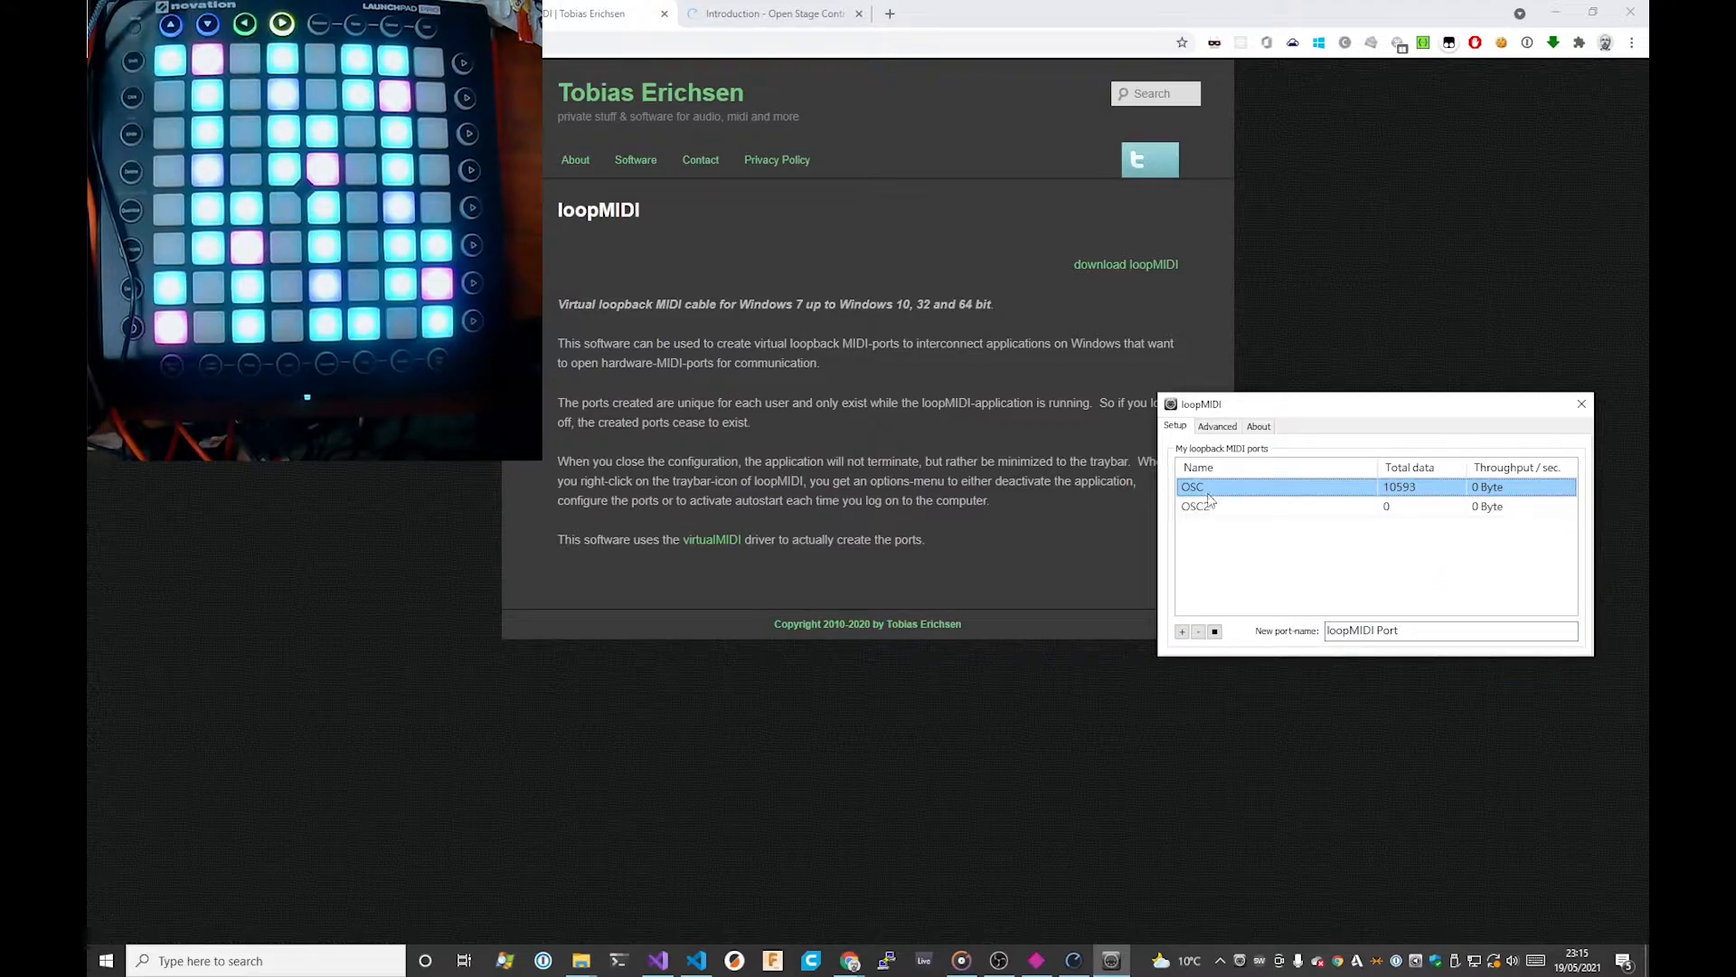
pyautogui.click(1211, 507)
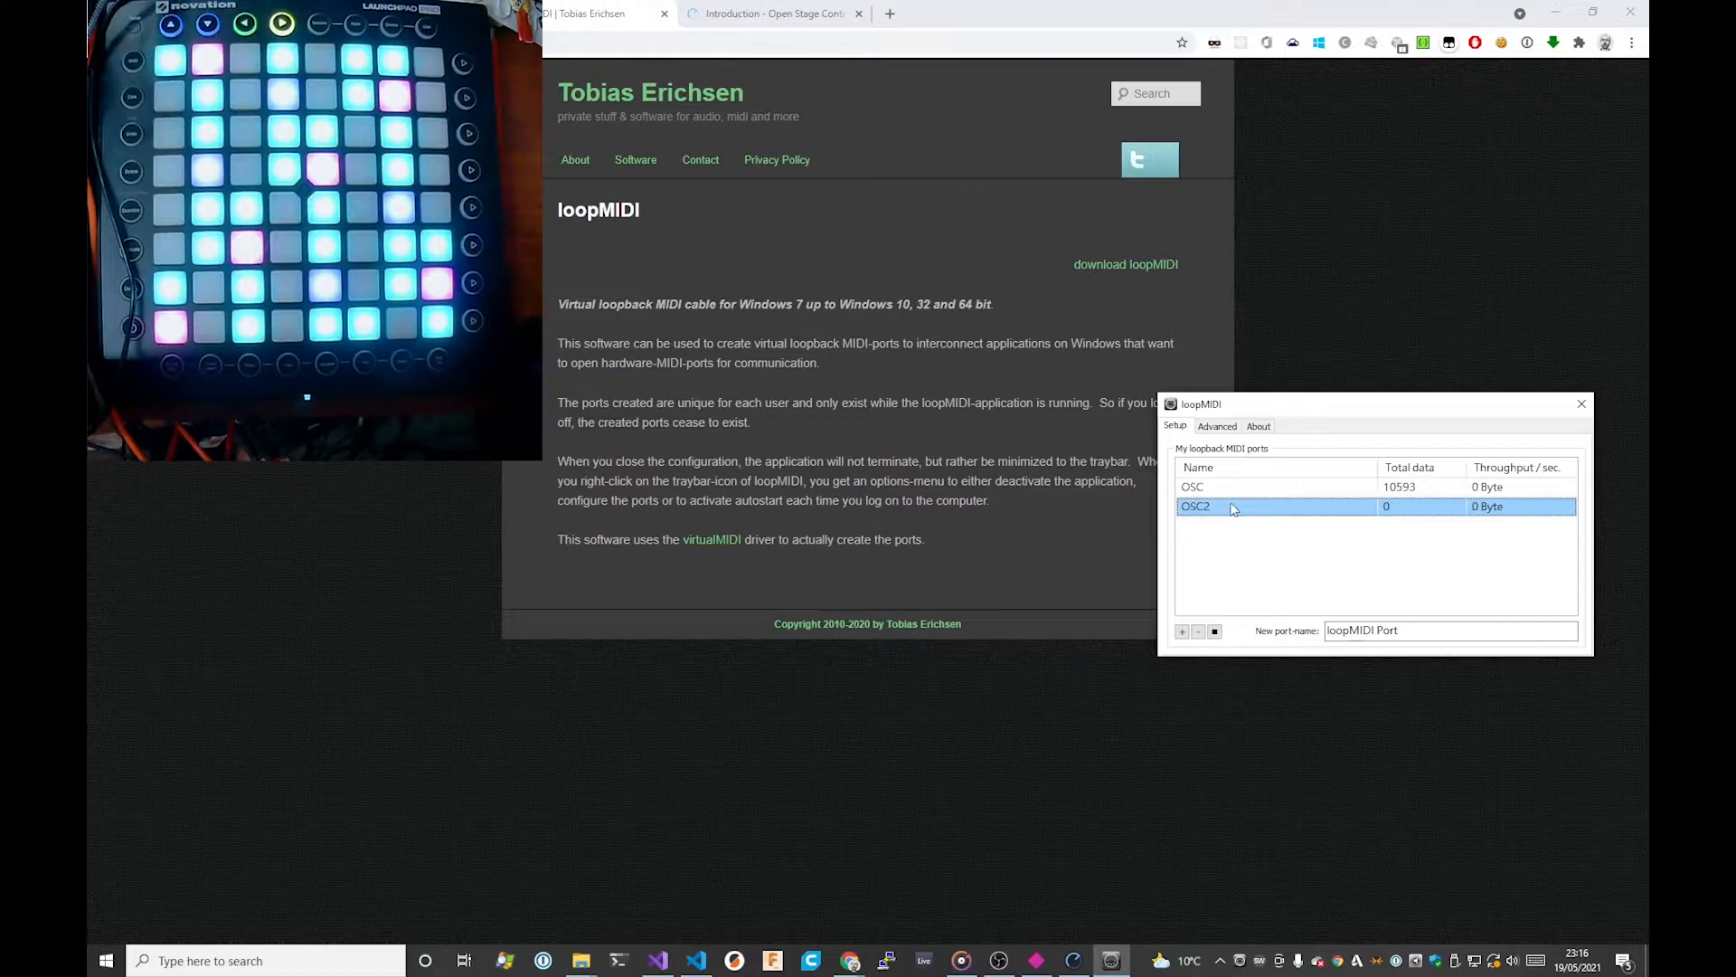
pyautogui.click(1199, 633)
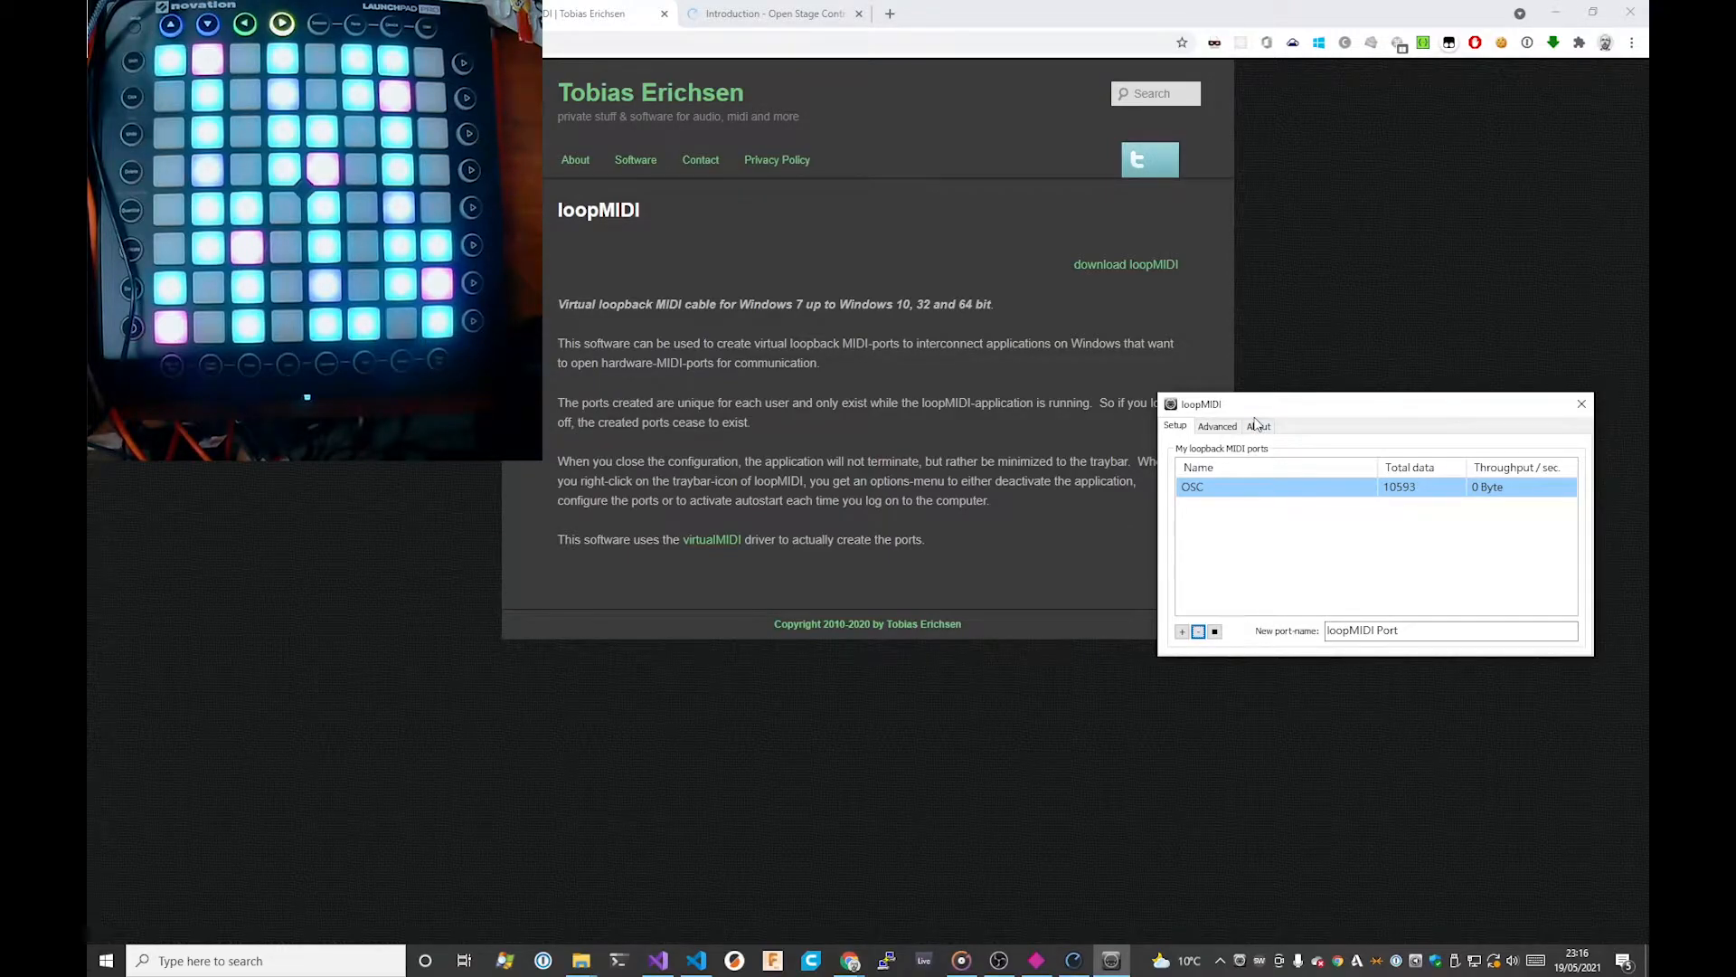
# Step: Switch back to the Open Stage Control launcher, reposition it, and list the available MIDI devices
pyautogui.hotkey('alt', 'Tab')
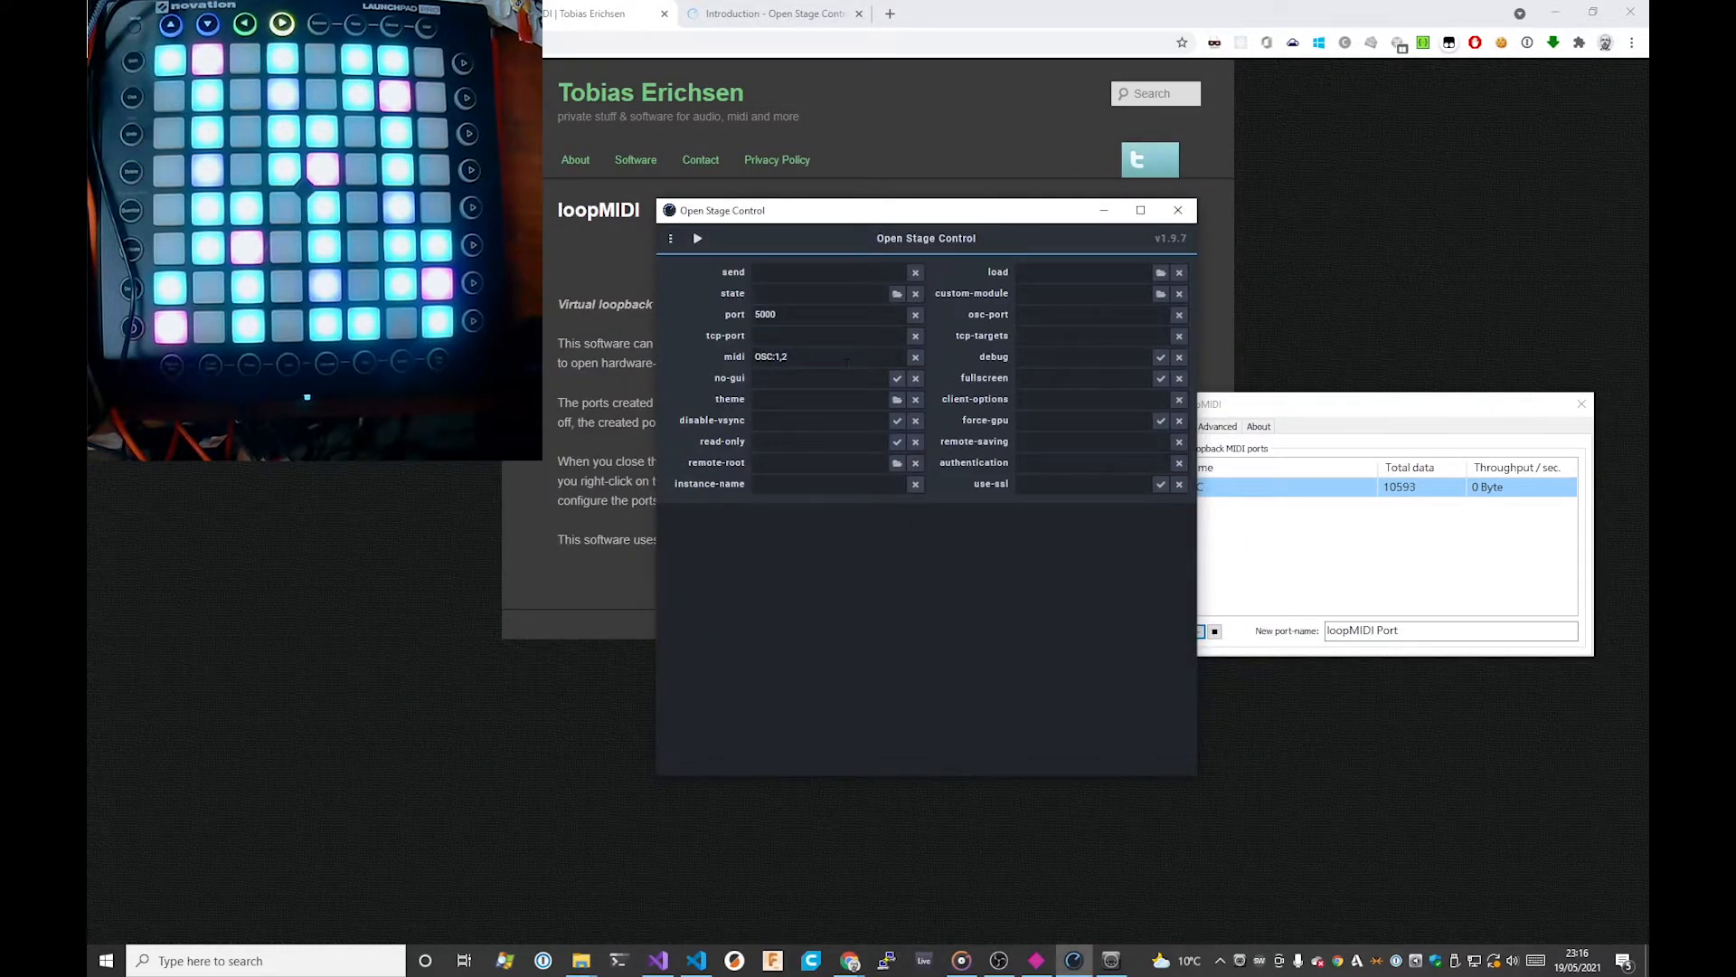
pyautogui.moveTo(905, 224); pyautogui.dragTo(955, 274)
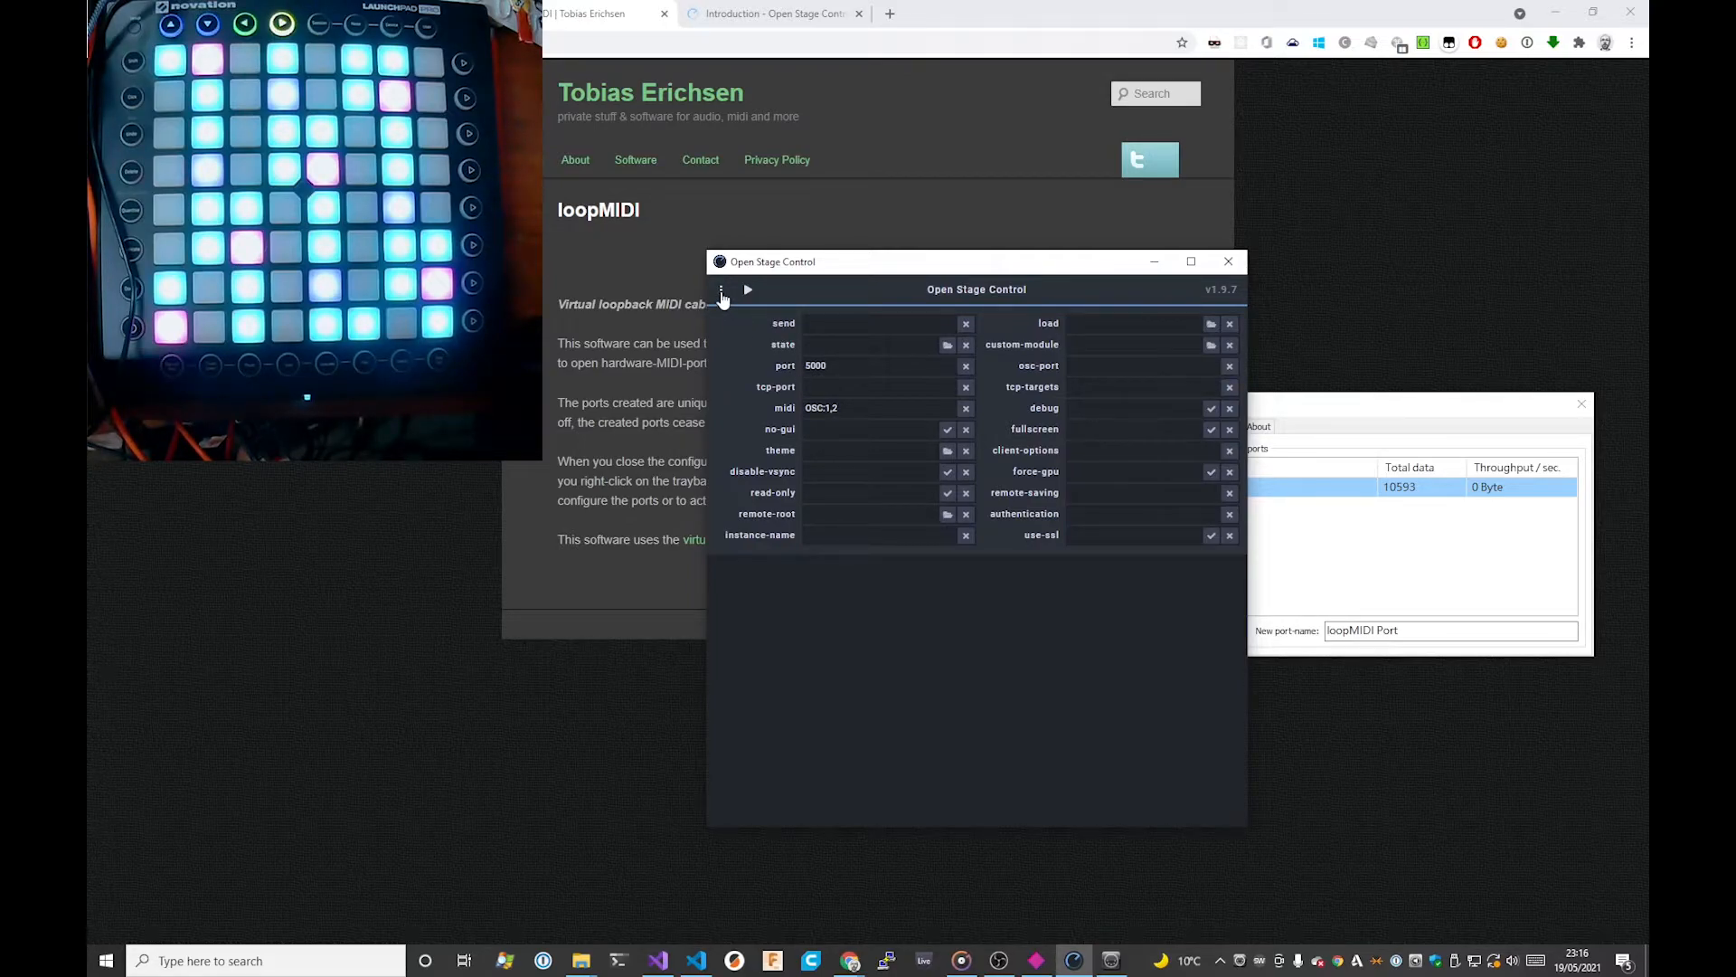
pyautogui.click(722, 291)
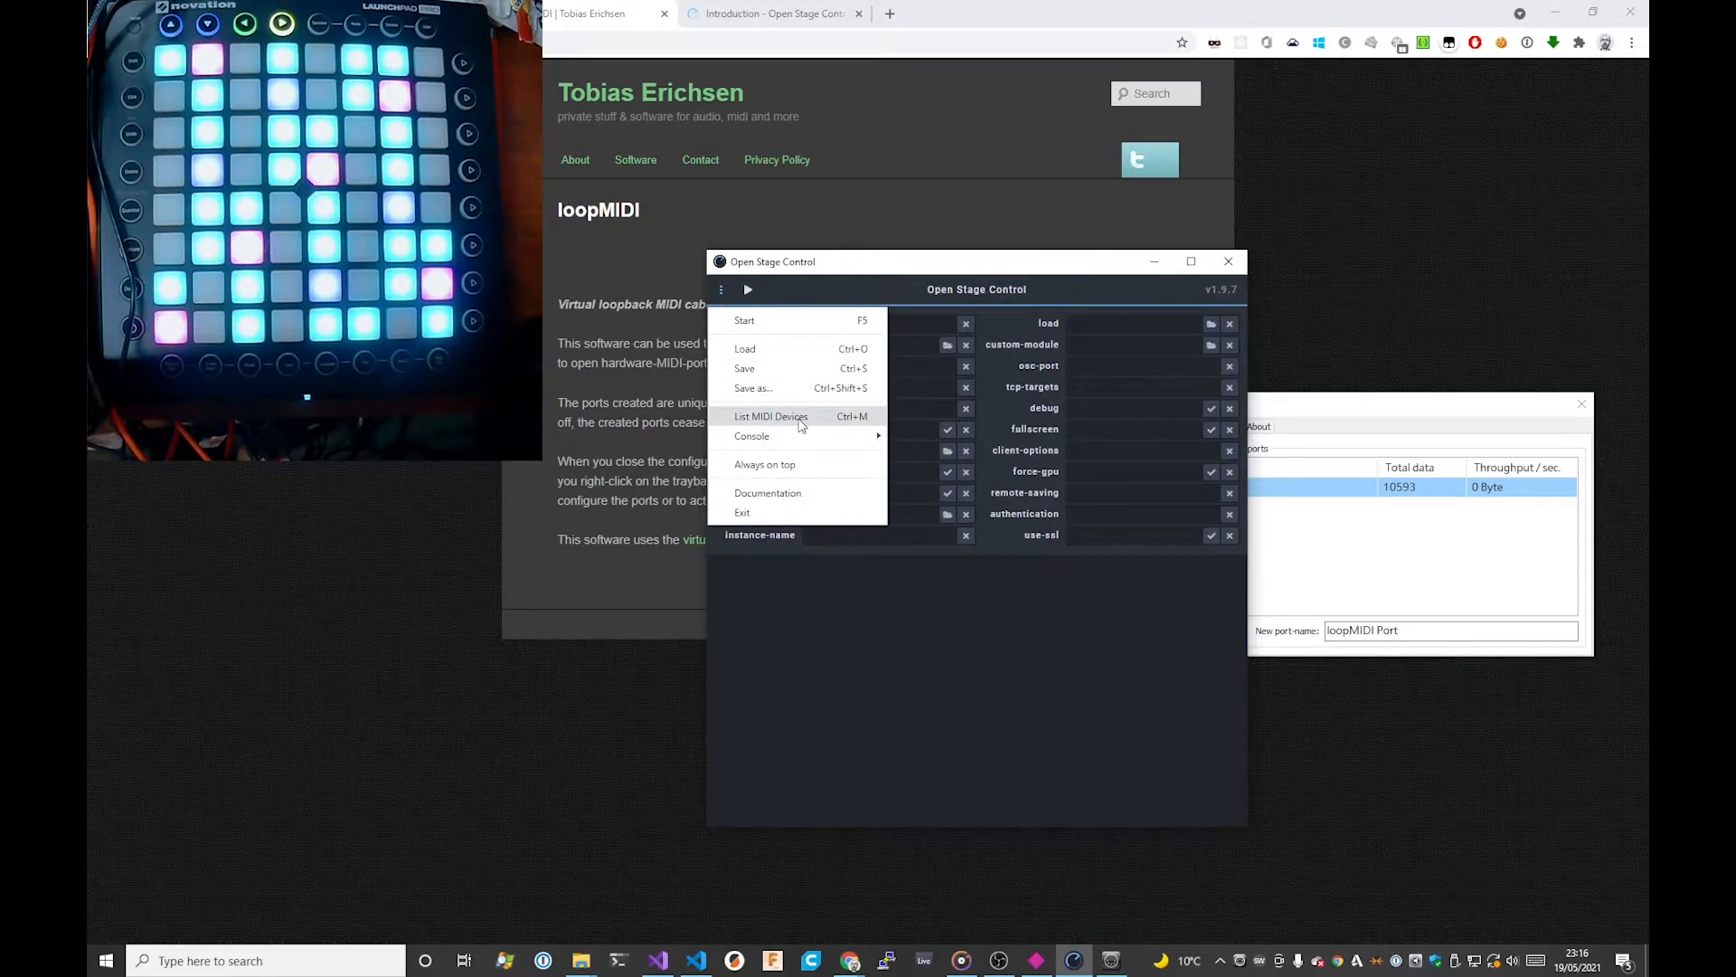
pyautogui.click(805, 419)
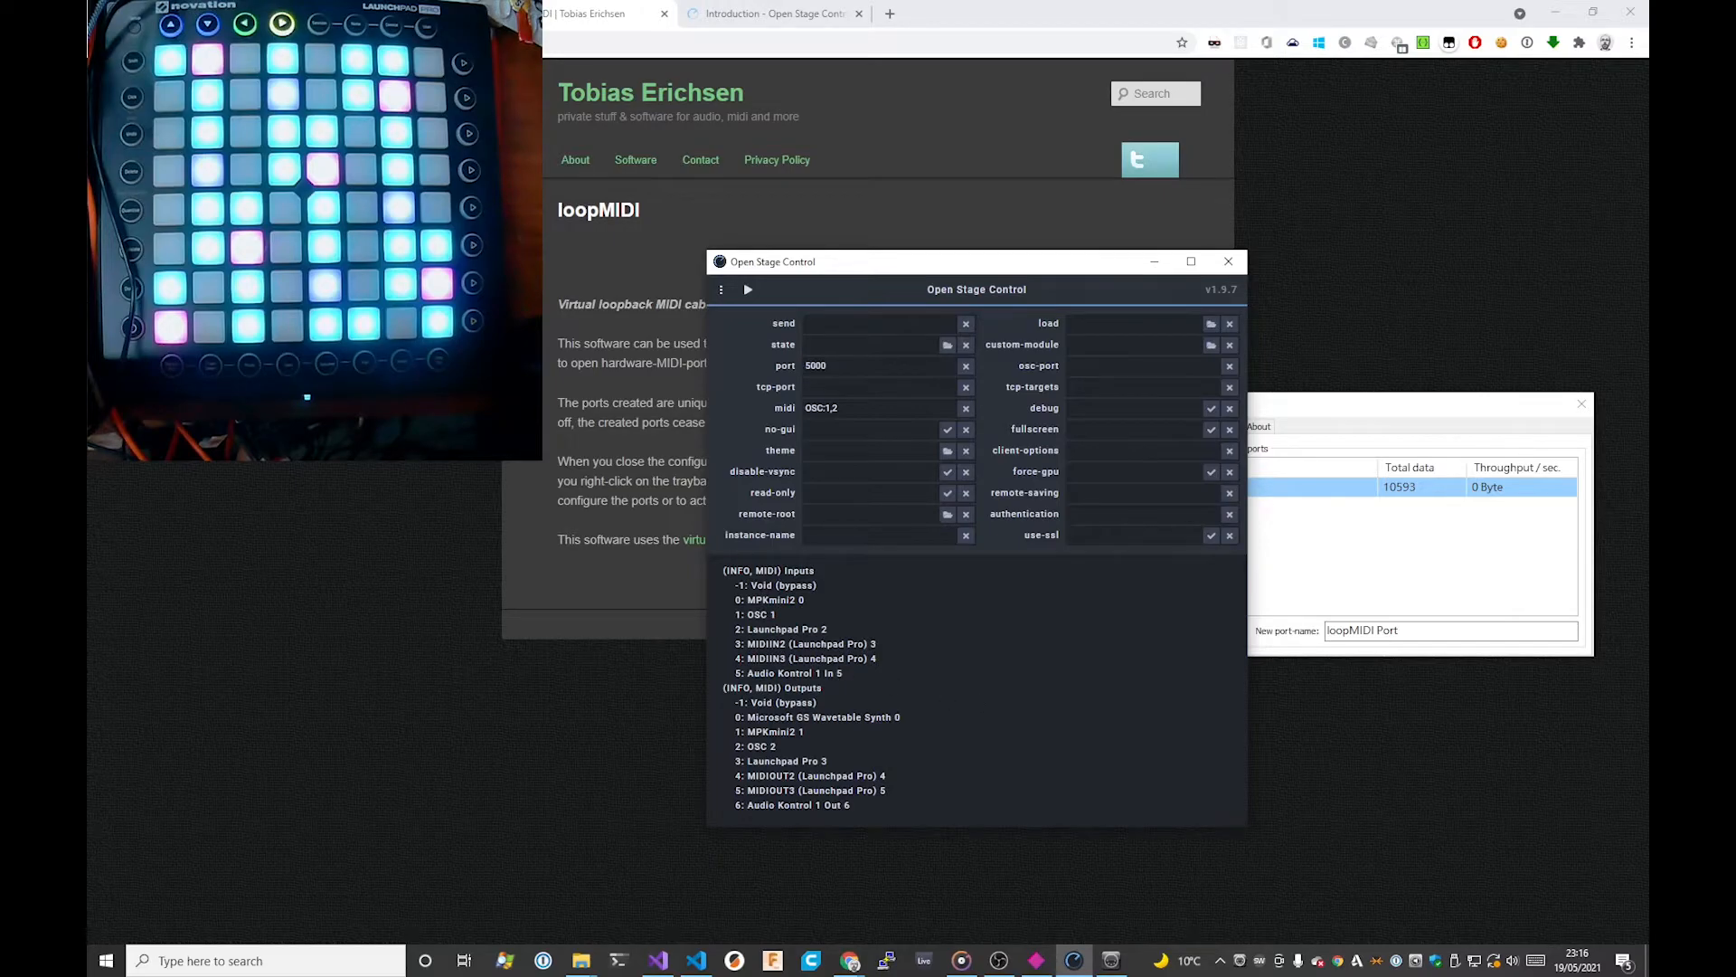
# Step: Compare the OSC port numbers in the MIDI input and output lists with the launcher's midi setting and the loopMIDI port
pyautogui.moveTo(736, 615); pyautogui.dragTo(838, 574)
pyautogui.click(736, 622)
pyautogui.click(796, 621)
pyautogui.click(837, 575)
pyautogui.moveTo(724, 693); pyautogui.dragTo(885, 691)
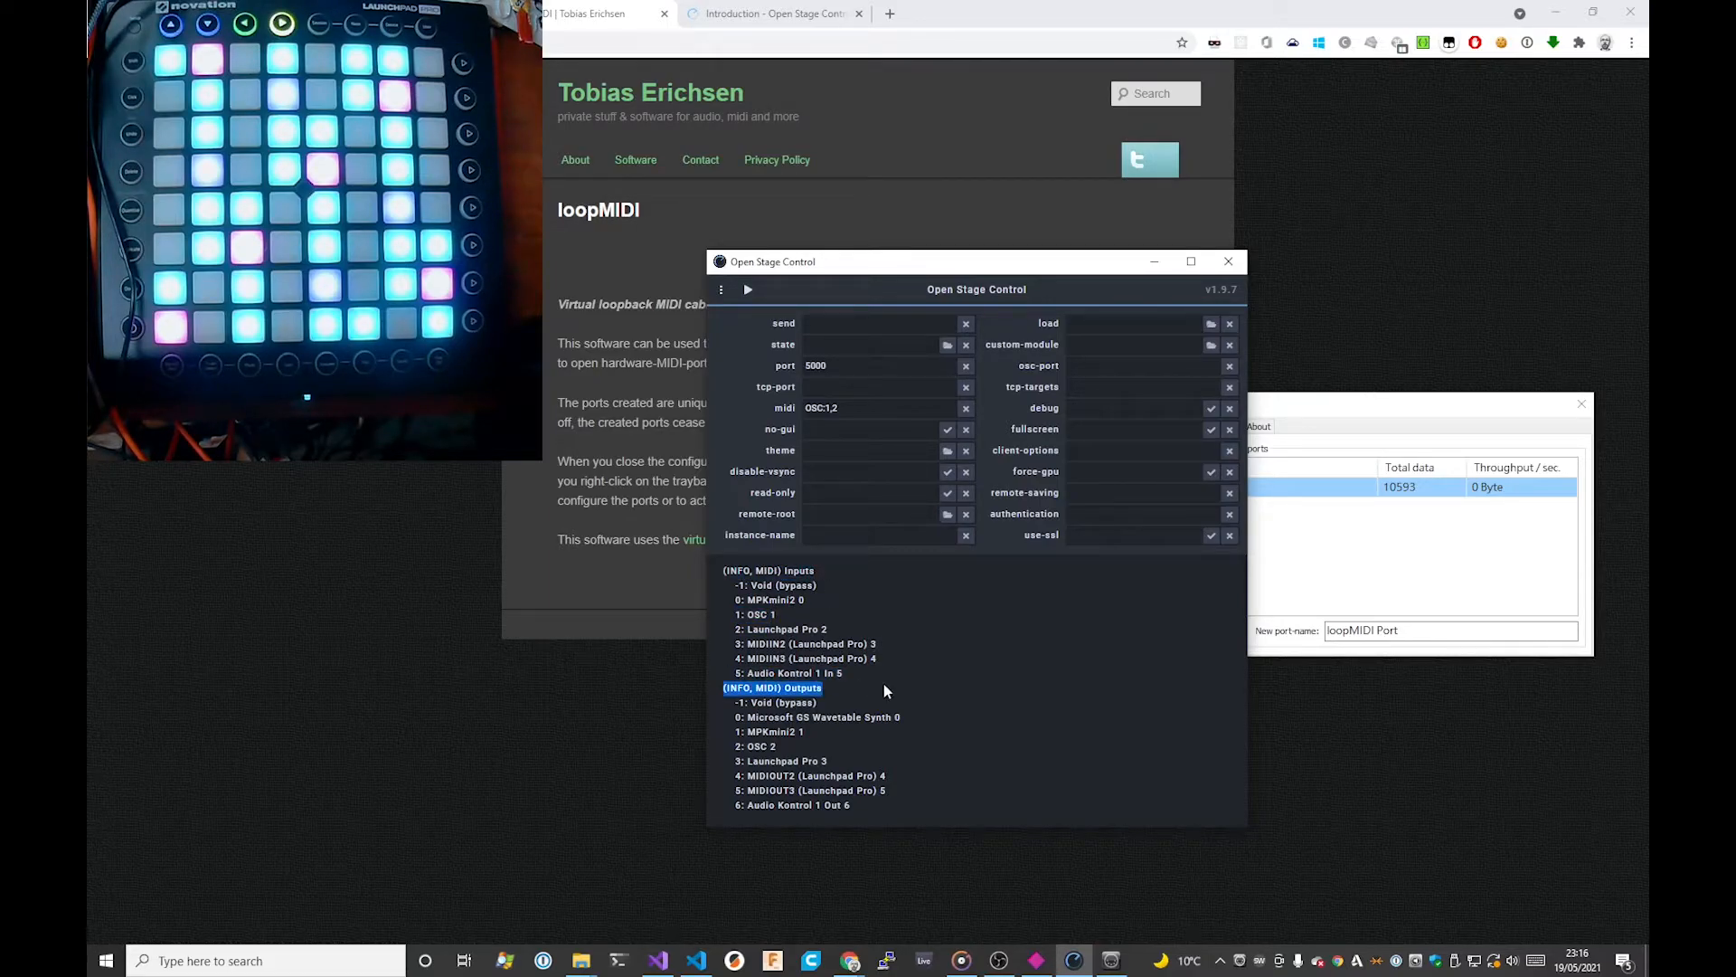
pyautogui.click(870, 690)
pyautogui.moveTo(729, 747); pyautogui.dragTo(855, 756)
pyautogui.click(792, 755)
pyautogui.click(869, 405)
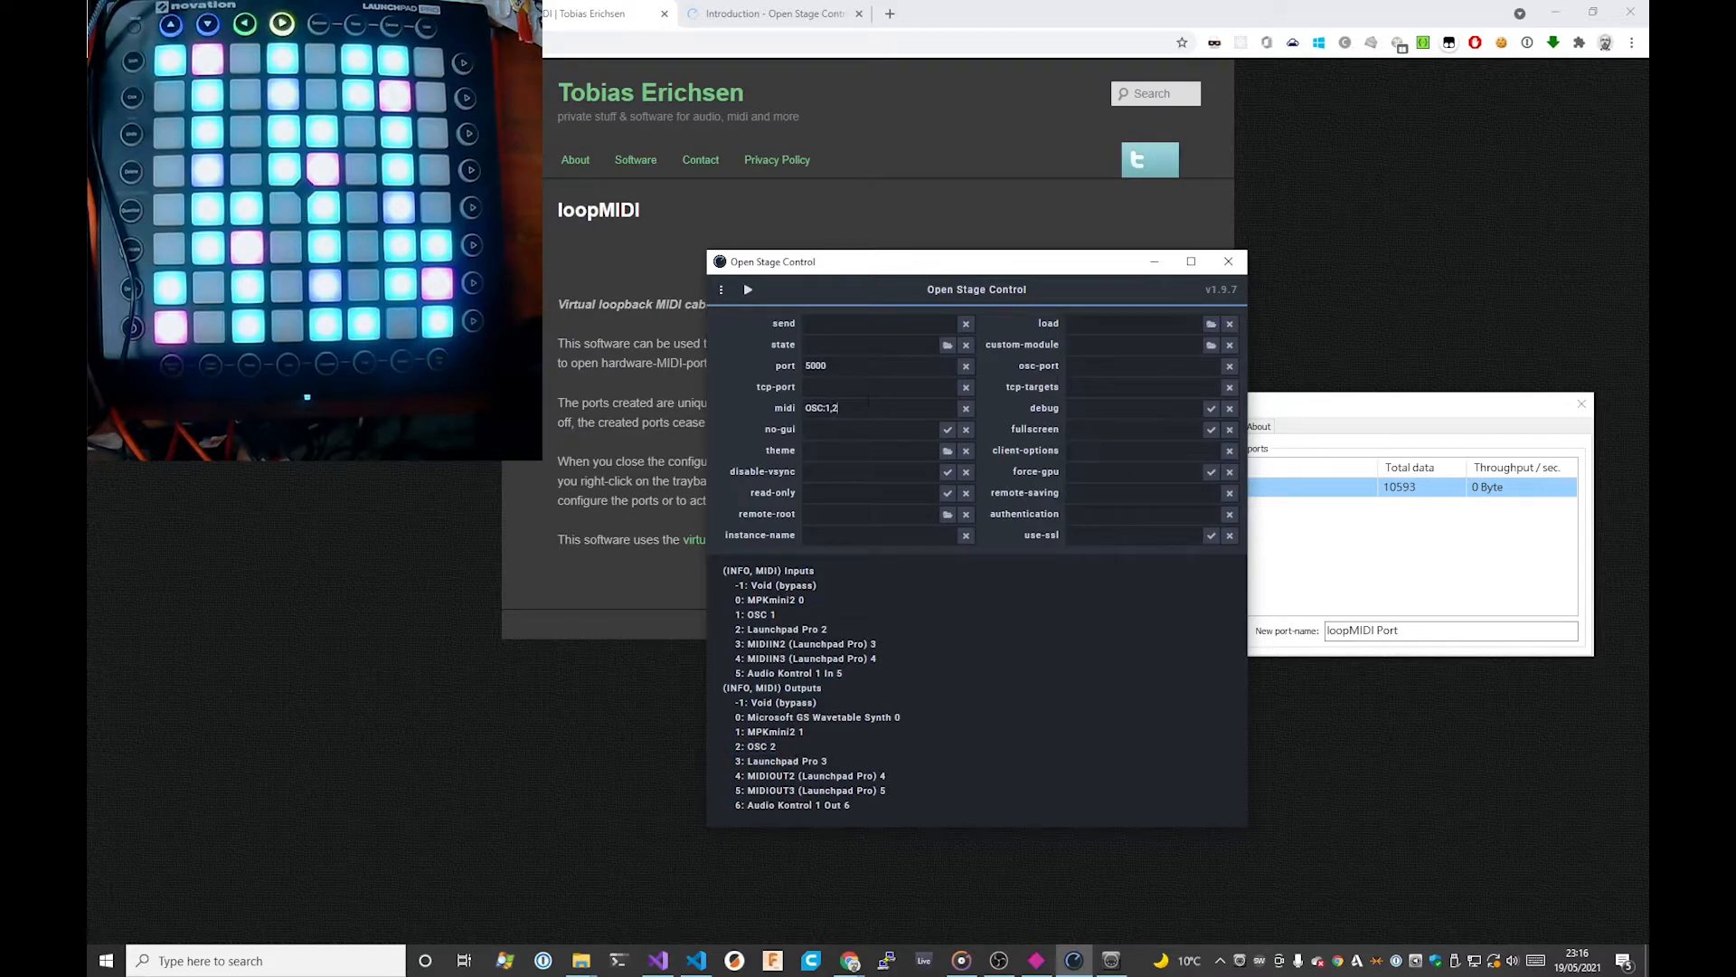
pyautogui.click(1537, 412)
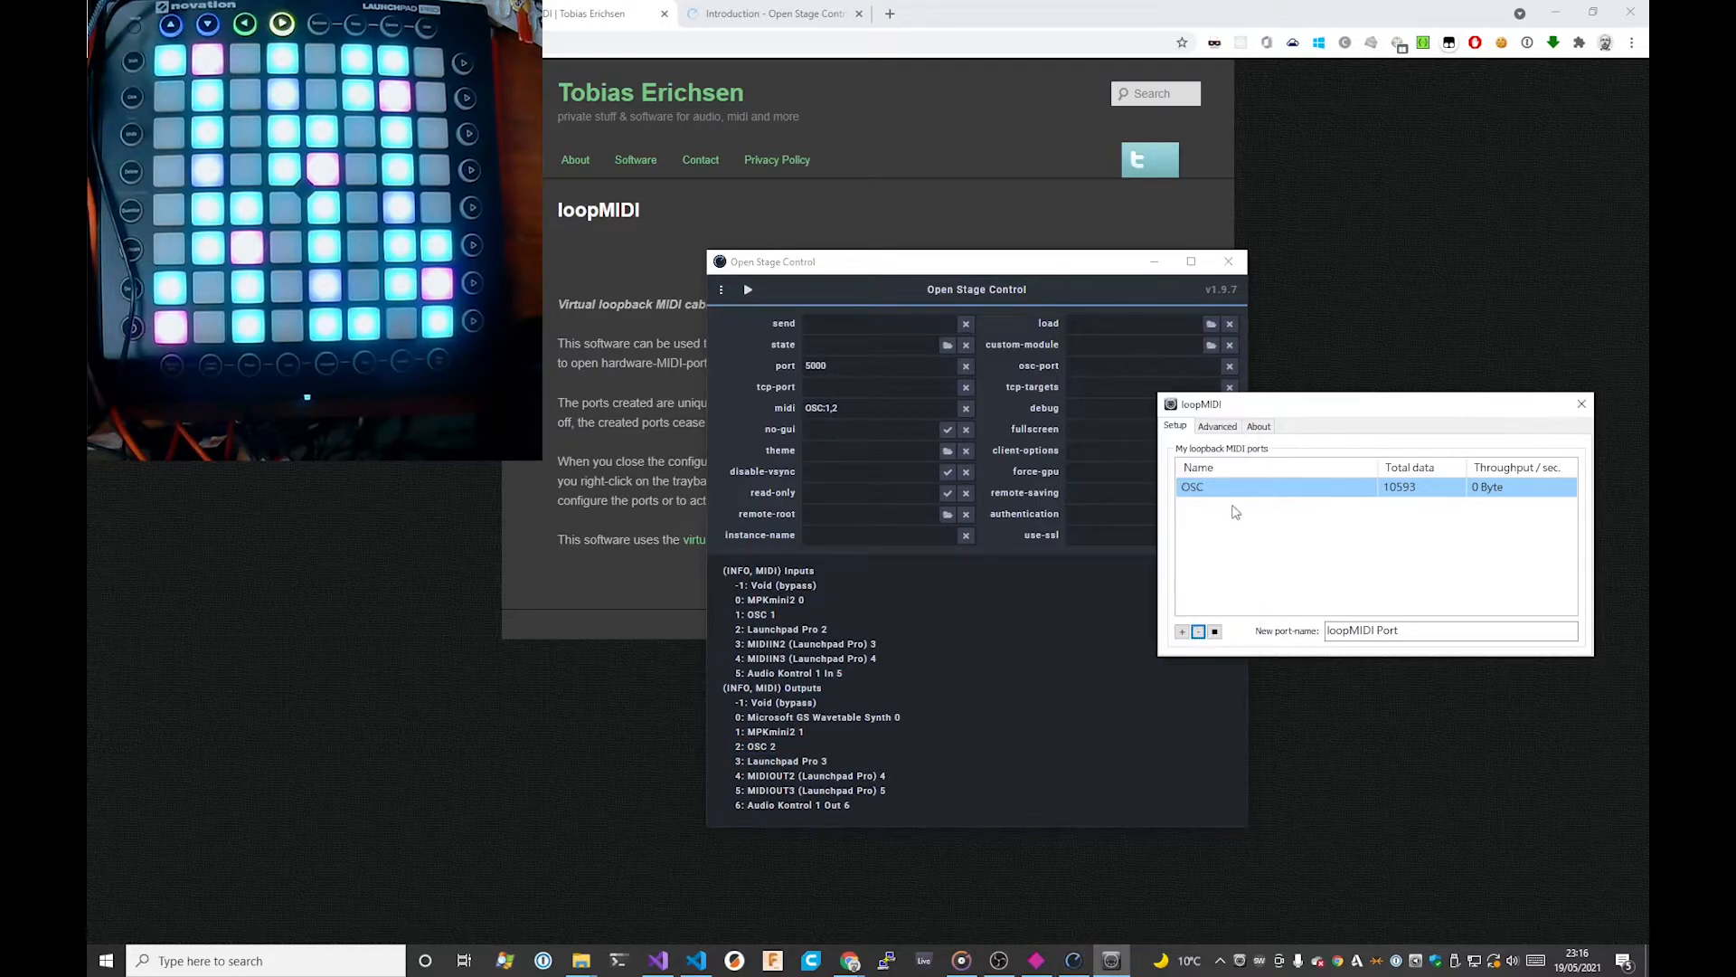
pyautogui.click(896, 602)
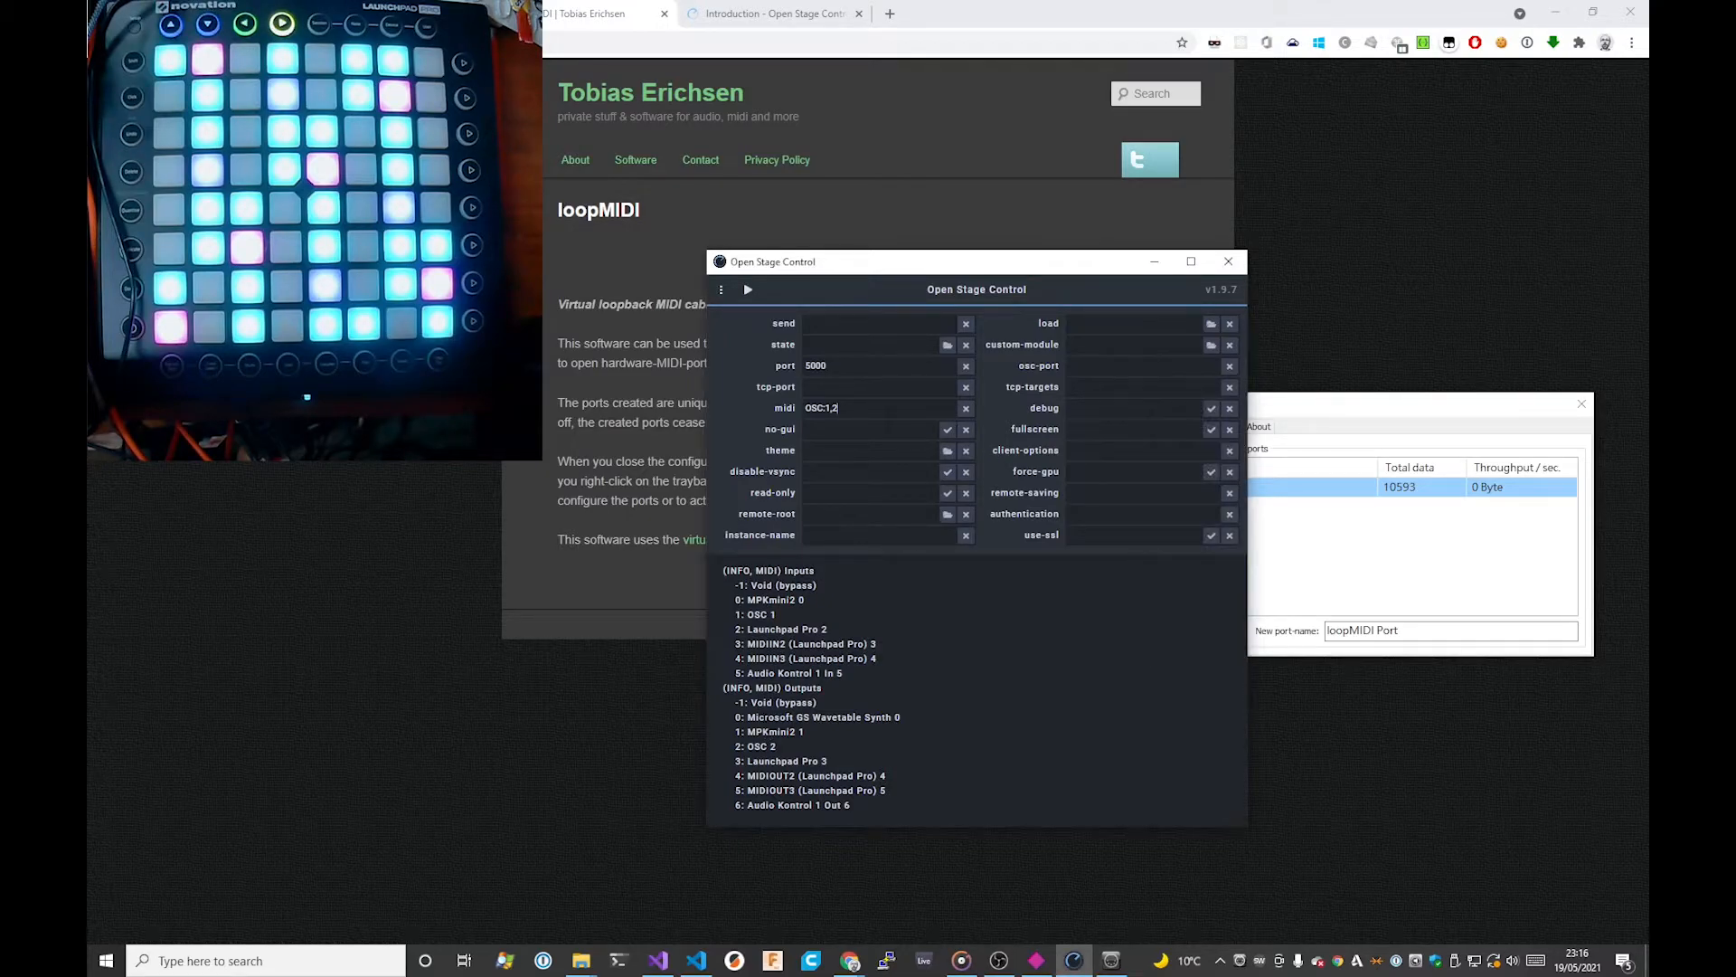
pyautogui.moveTo(729, 615); pyautogui.dragTo(817, 618)
pyautogui.moveTo(730, 746); pyautogui.dragTo(812, 757)
pyautogui.click(822, 736)
# Step: Start the Open Stage Control server, move its client window aside, and bring the launcher back to the front
pyautogui.click(748, 291)
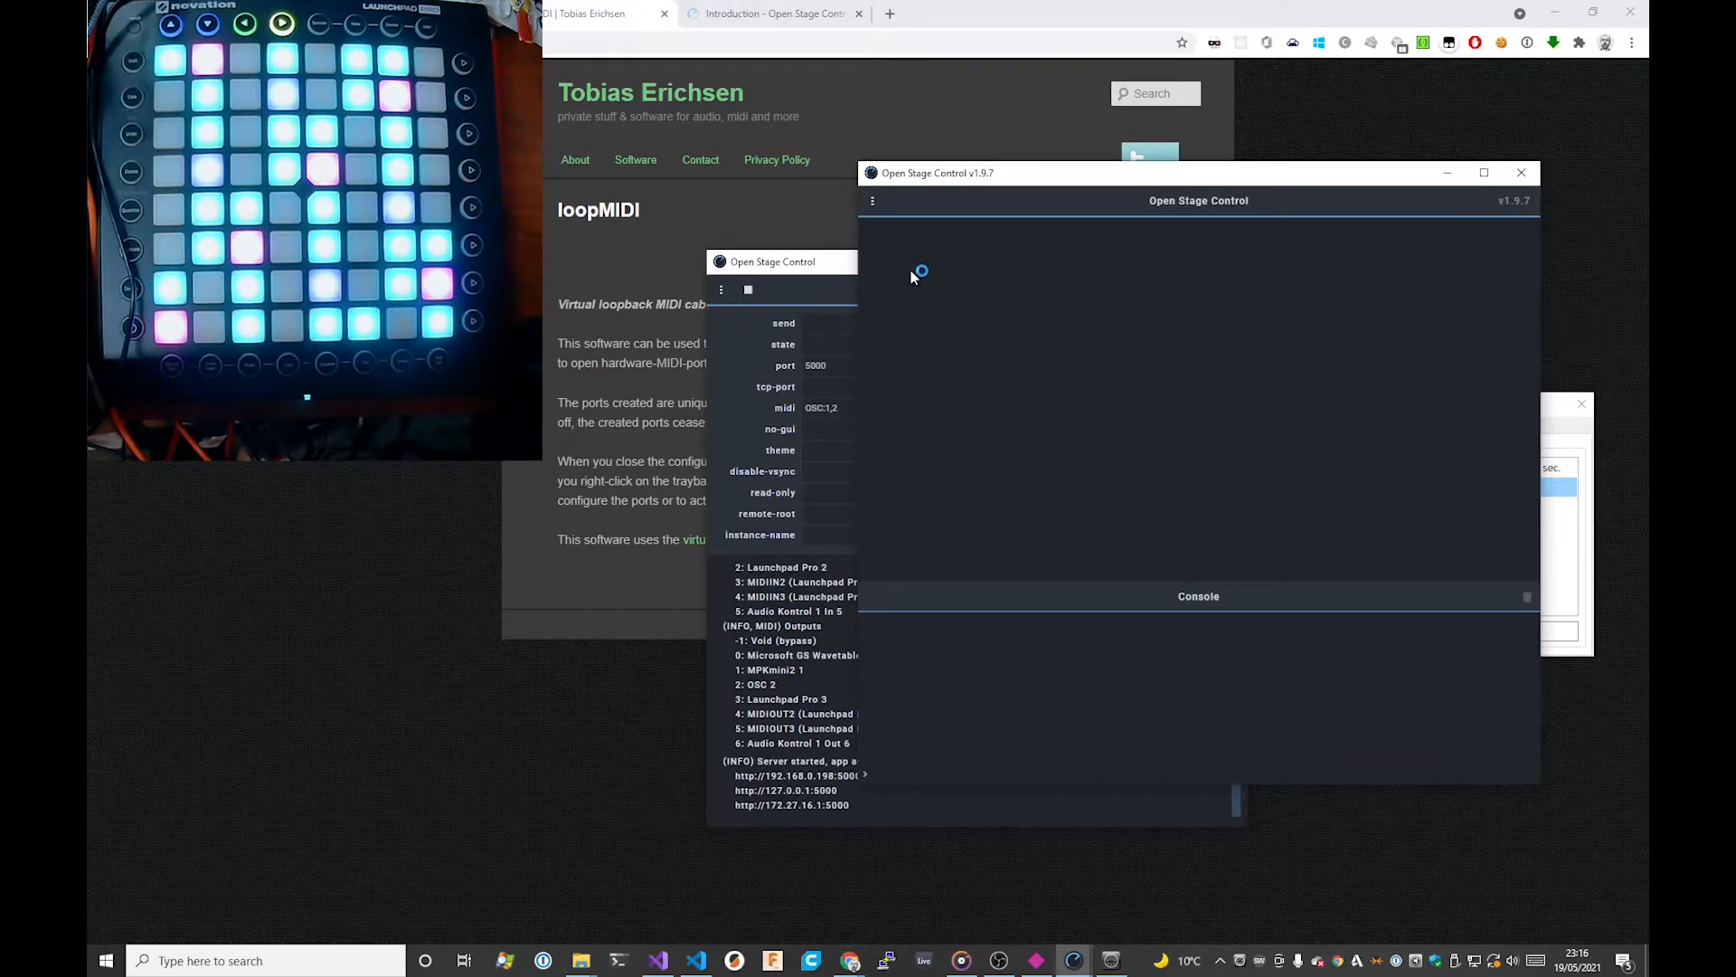
pyautogui.moveTo(1063, 177)
pyautogui.mouseDown()
pyautogui.moveTo(1098, 185)
pyautogui.moveTo(1085, 164)
pyautogui.mouseUp()
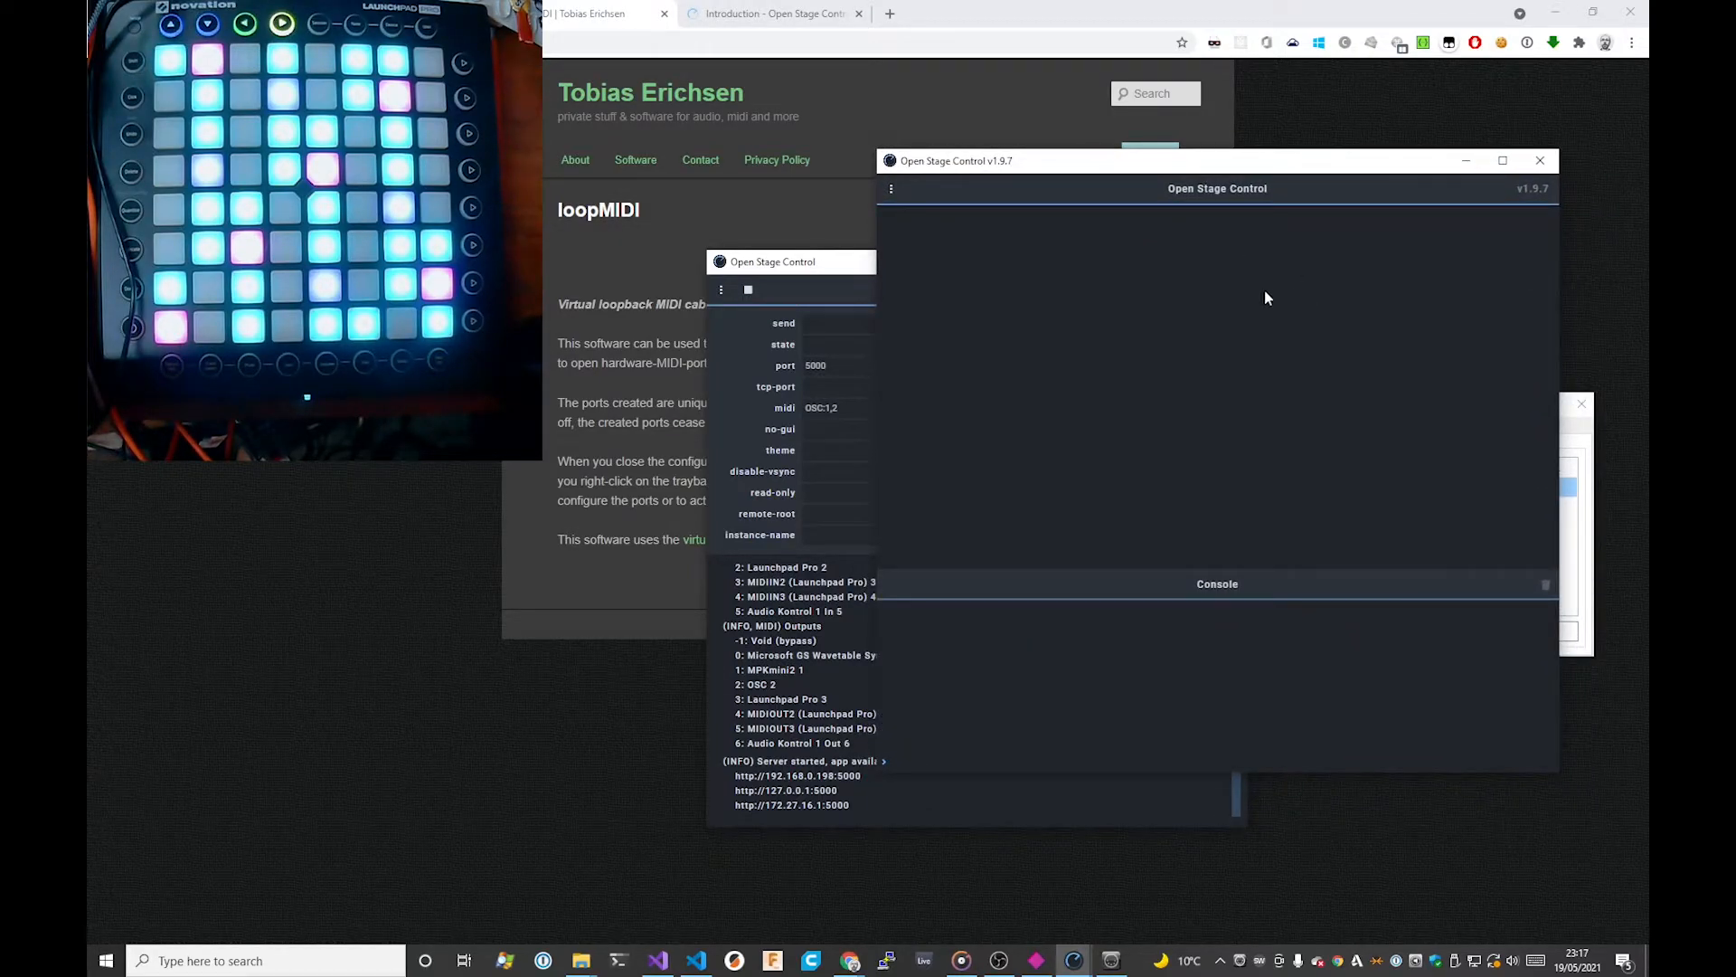
pyautogui.click(814, 268)
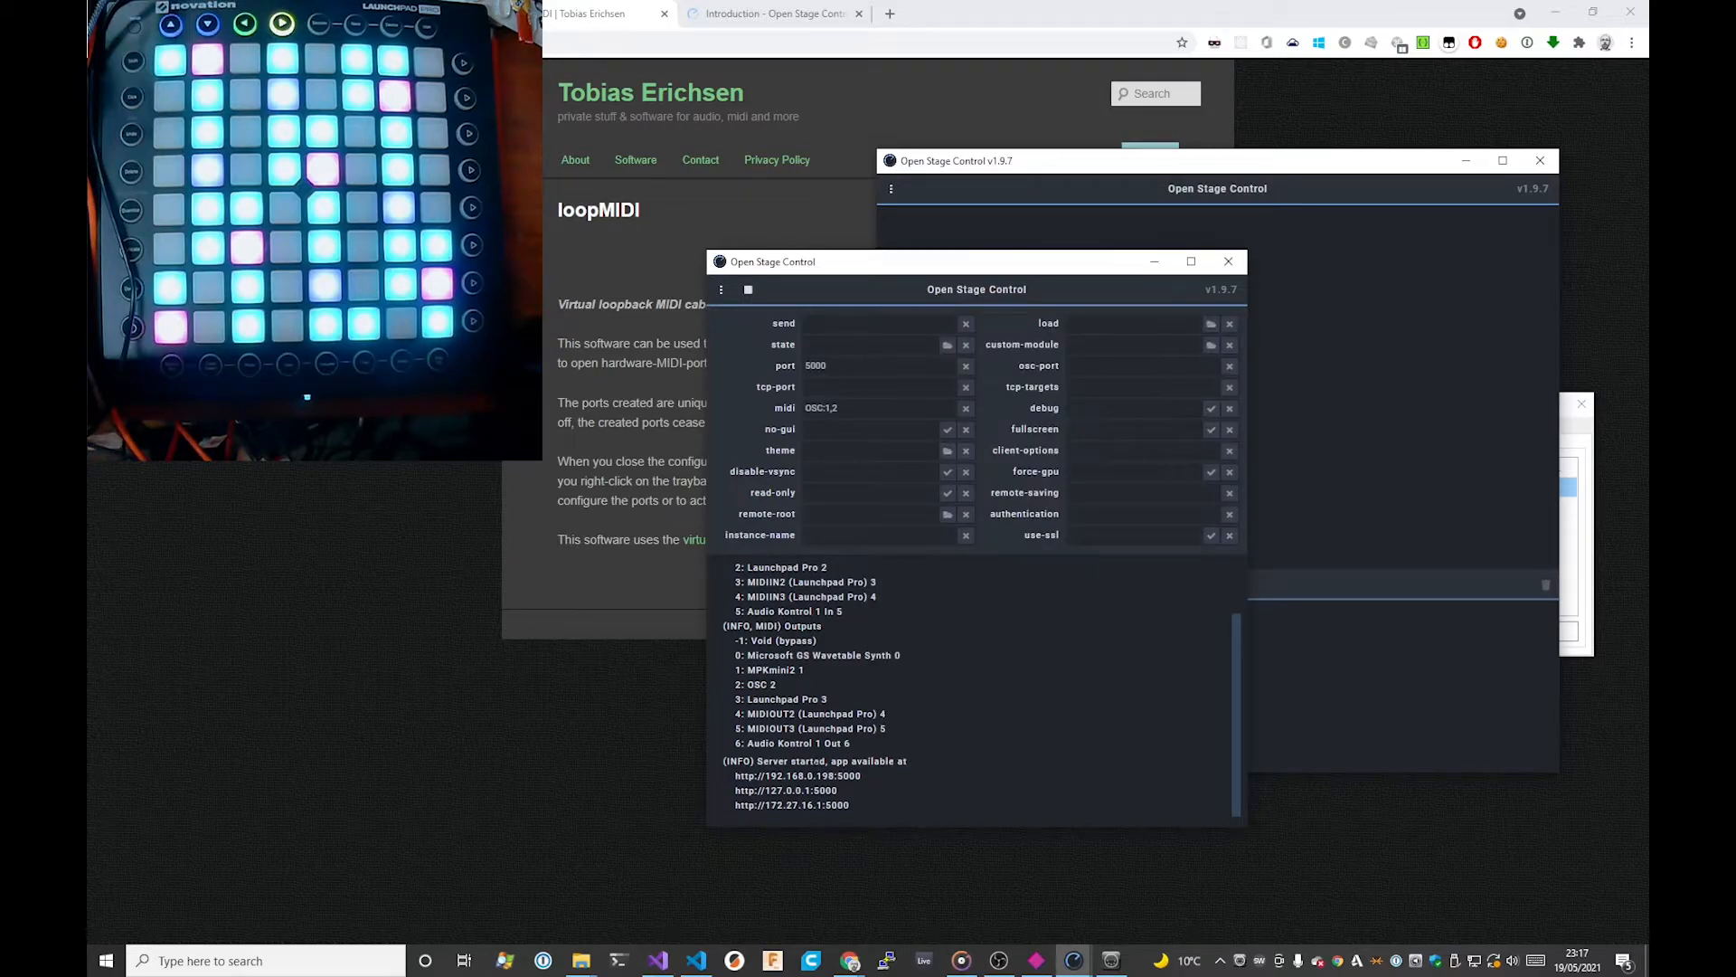
pyautogui.moveTo(735, 775); pyautogui.dragTo(901, 783)
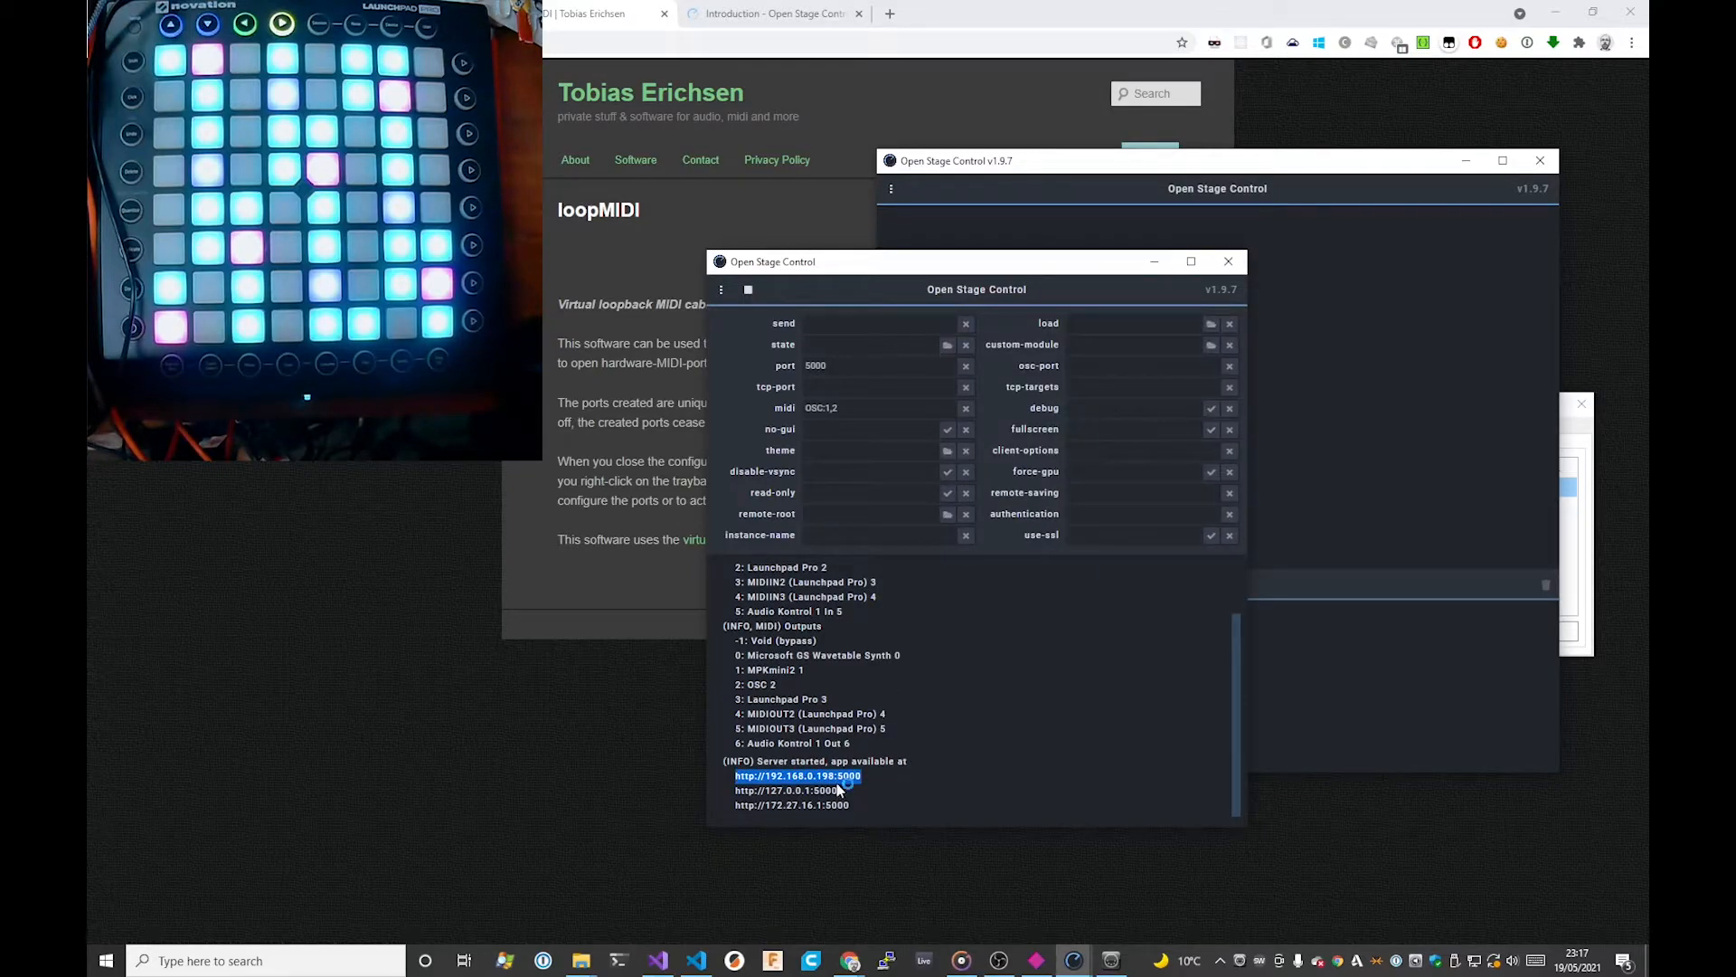
pyautogui.rightClick(832, 776)
pyautogui.click(858, 787)
pyautogui.click(890, 14)
pyautogui.hotkey('ctrl', 'v')
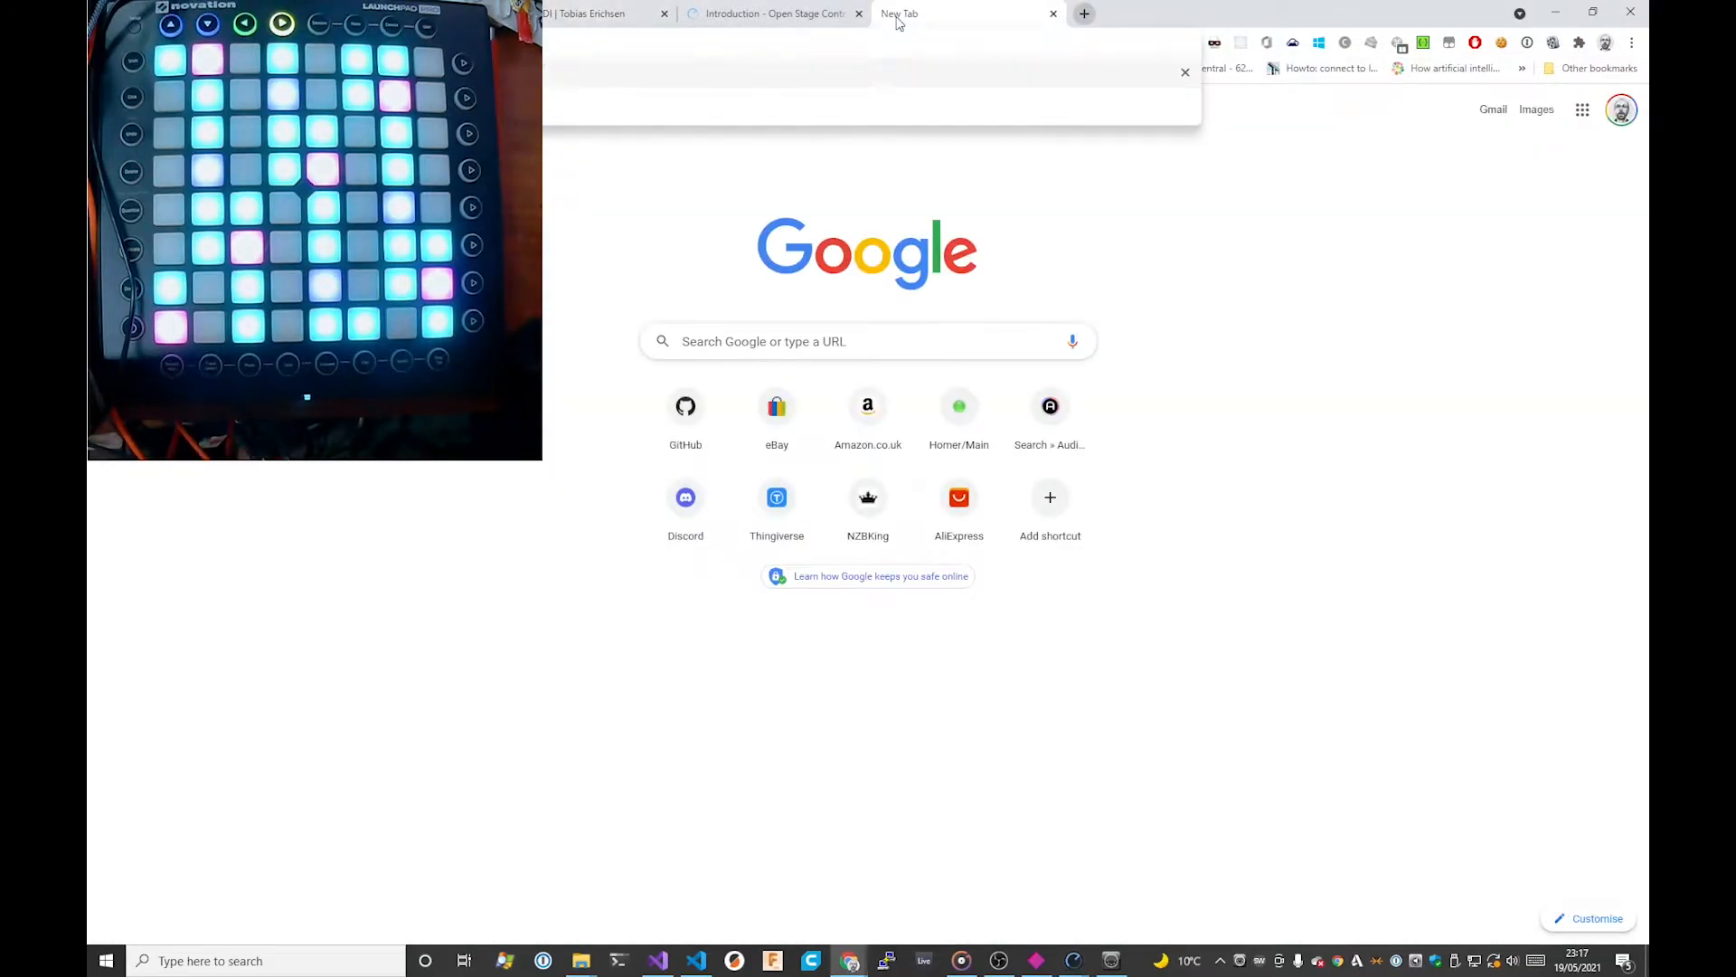
pyautogui.press('Return')
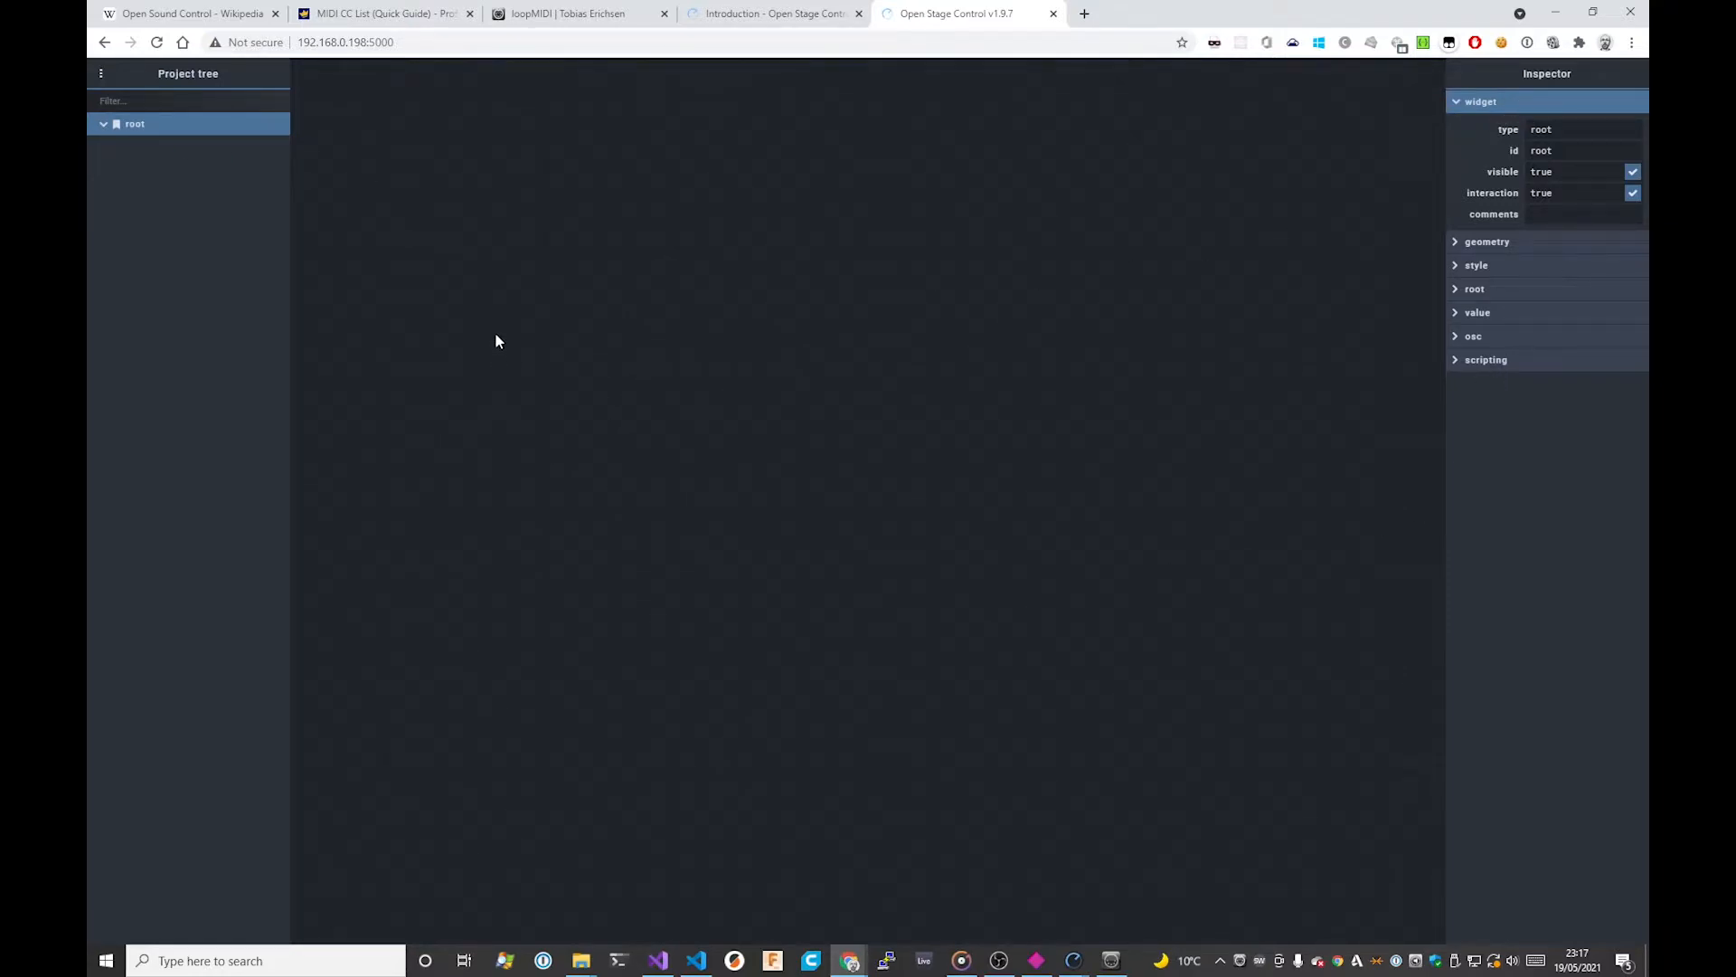
# Step: Add a panel widget to the root canvas and enlarge it to about 370 by 320
pyautogui.rightClick(692, 263)
pyautogui.moveTo(693, 265)
pyautogui.moveTo(832, 296)
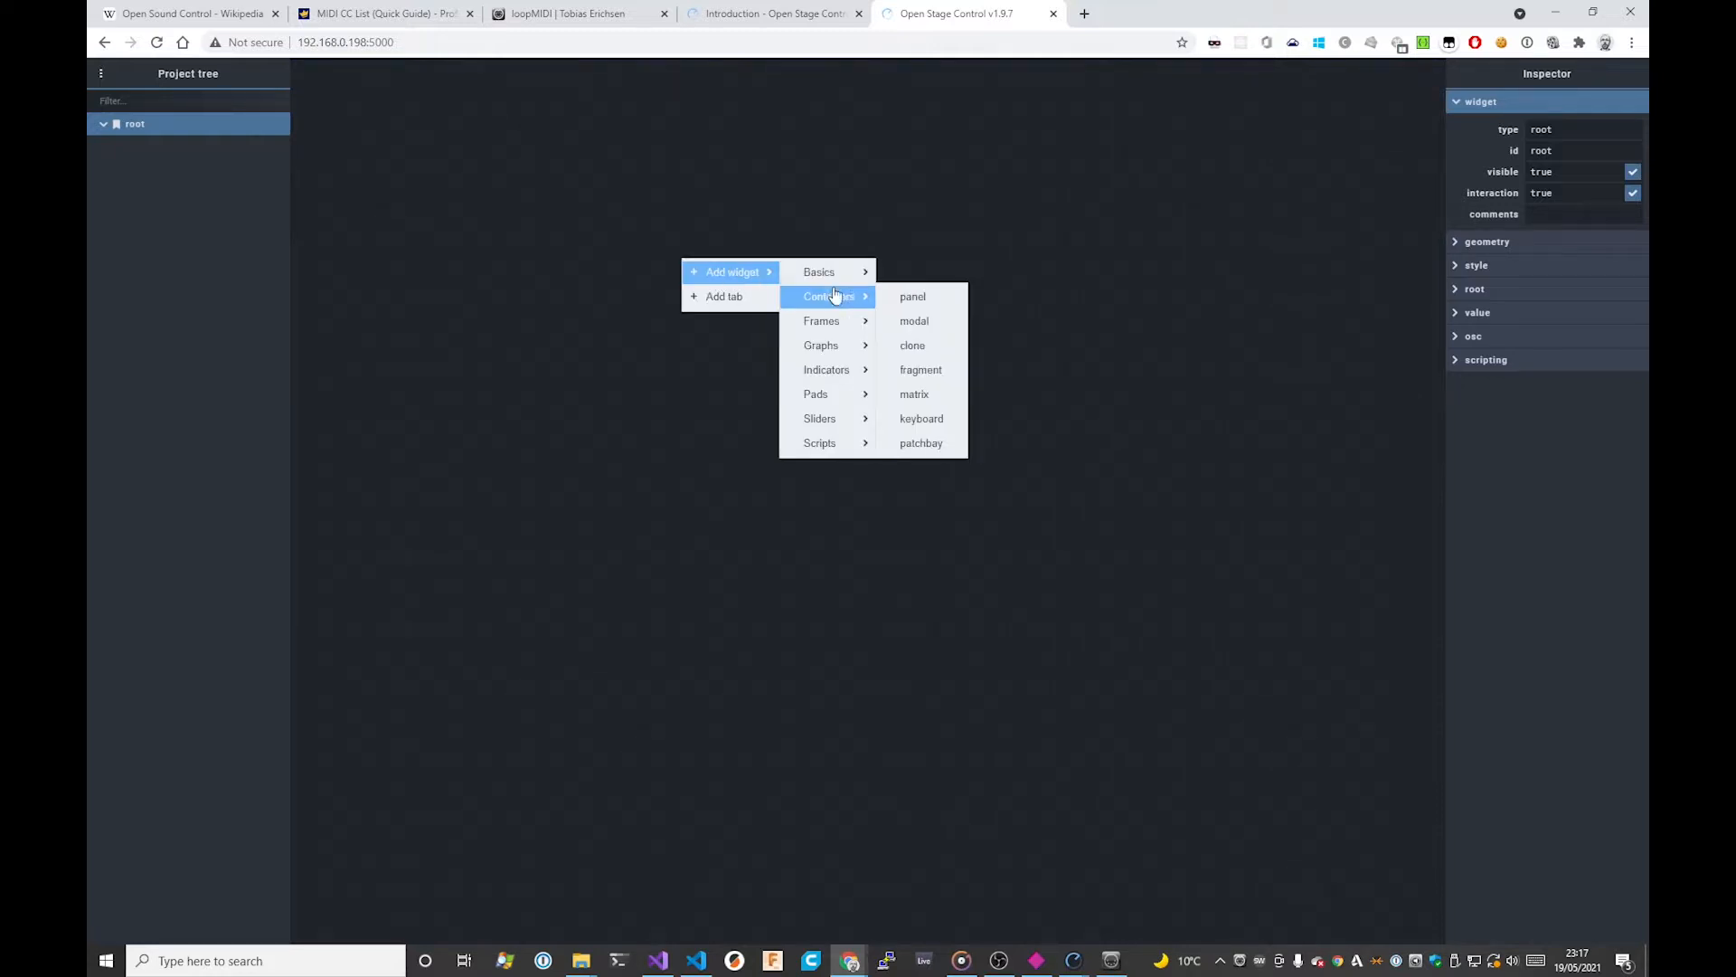
pyautogui.click(913, 296)
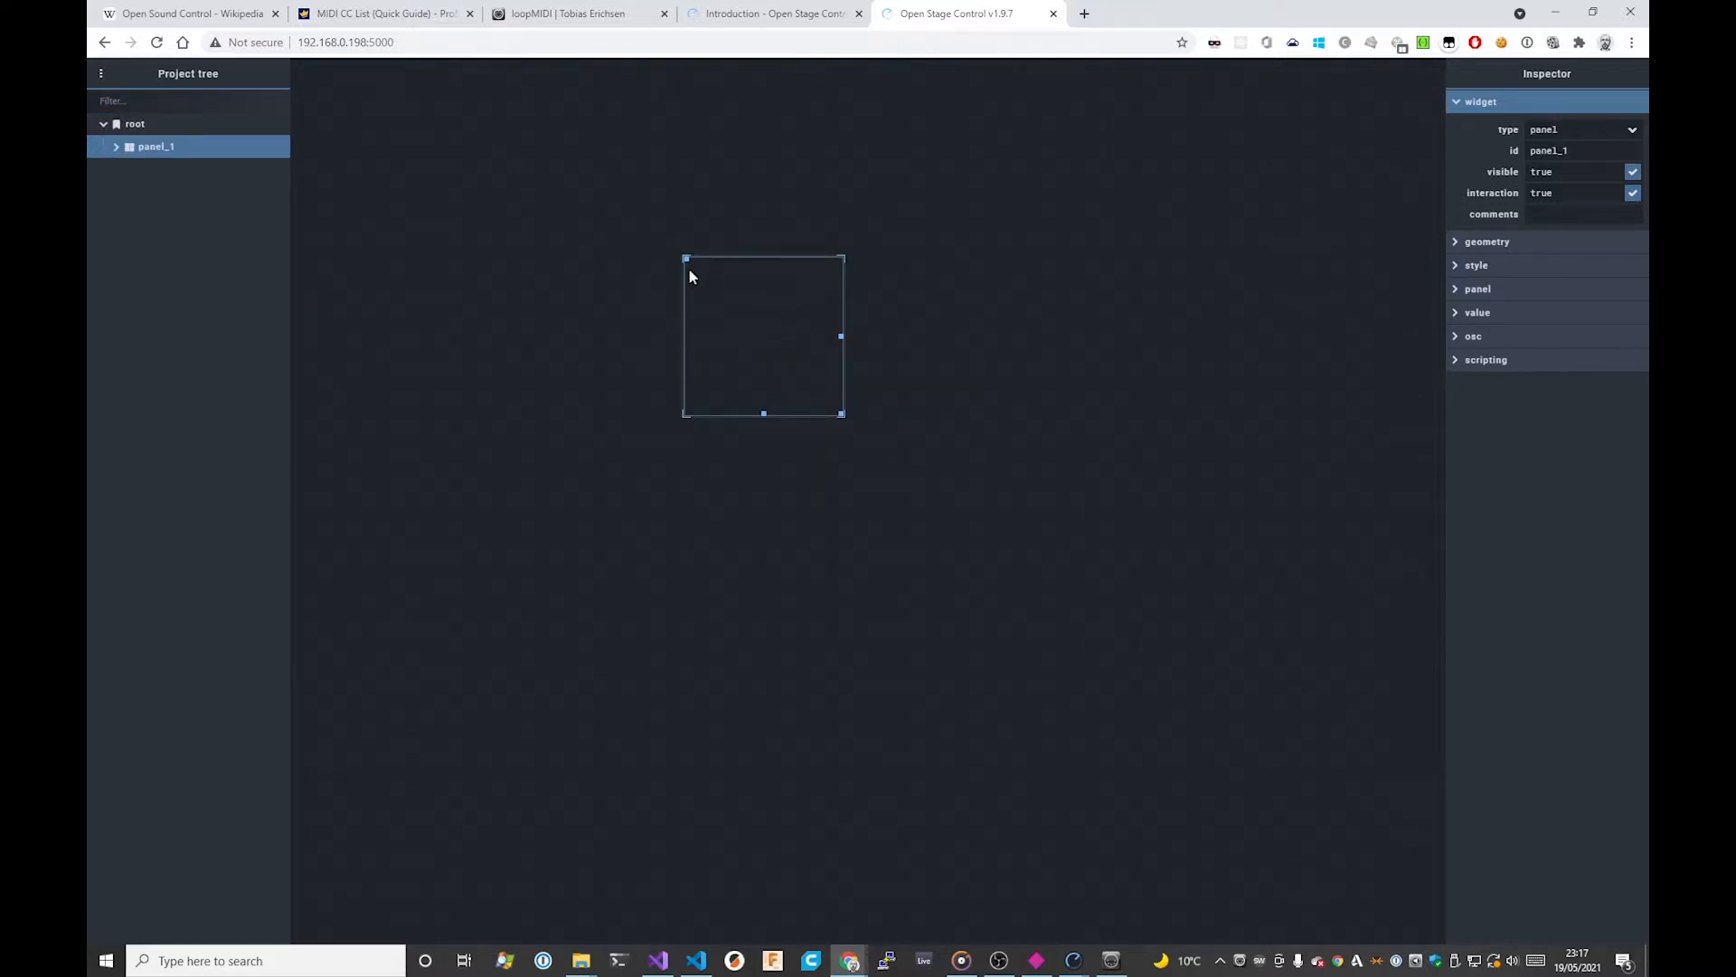
pyautogui.moveTo(686, 258); pyautogui.dragTo(548, 168)
pyautogui.moveTo(704, 326); pyautogui.dragTo(842, 421)
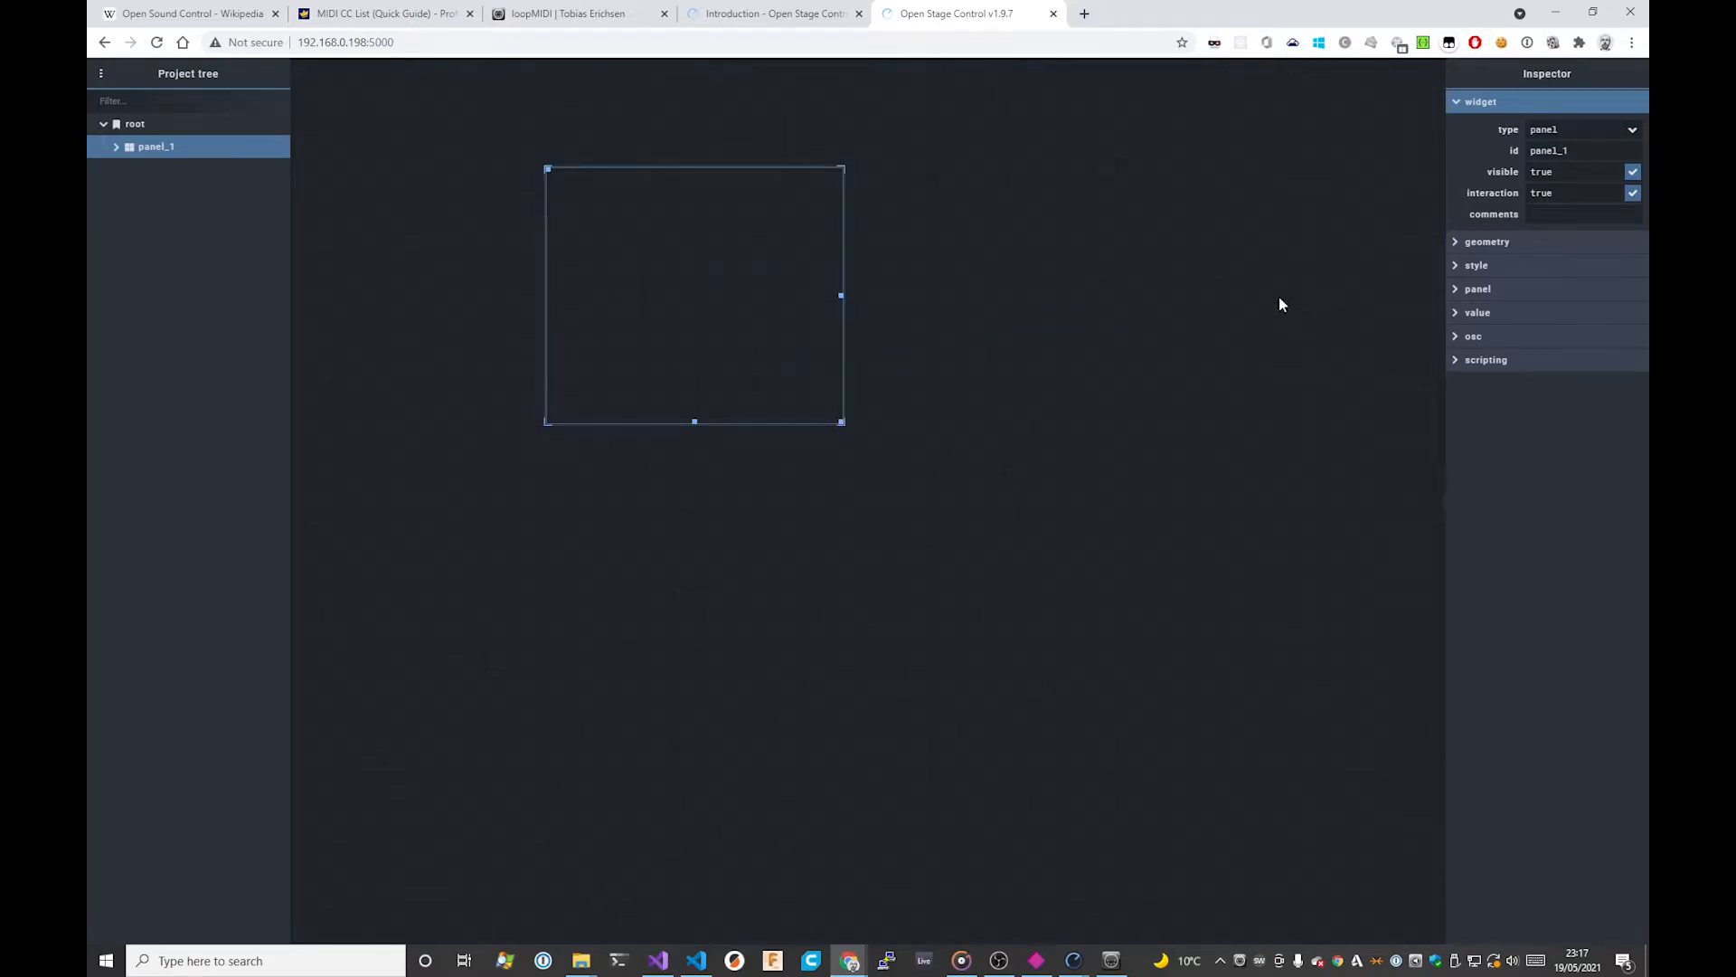
# Step: Set the panel's geometry to left 0, top 0, width 100% and height 100%
pyautogui.click(1494, 243)
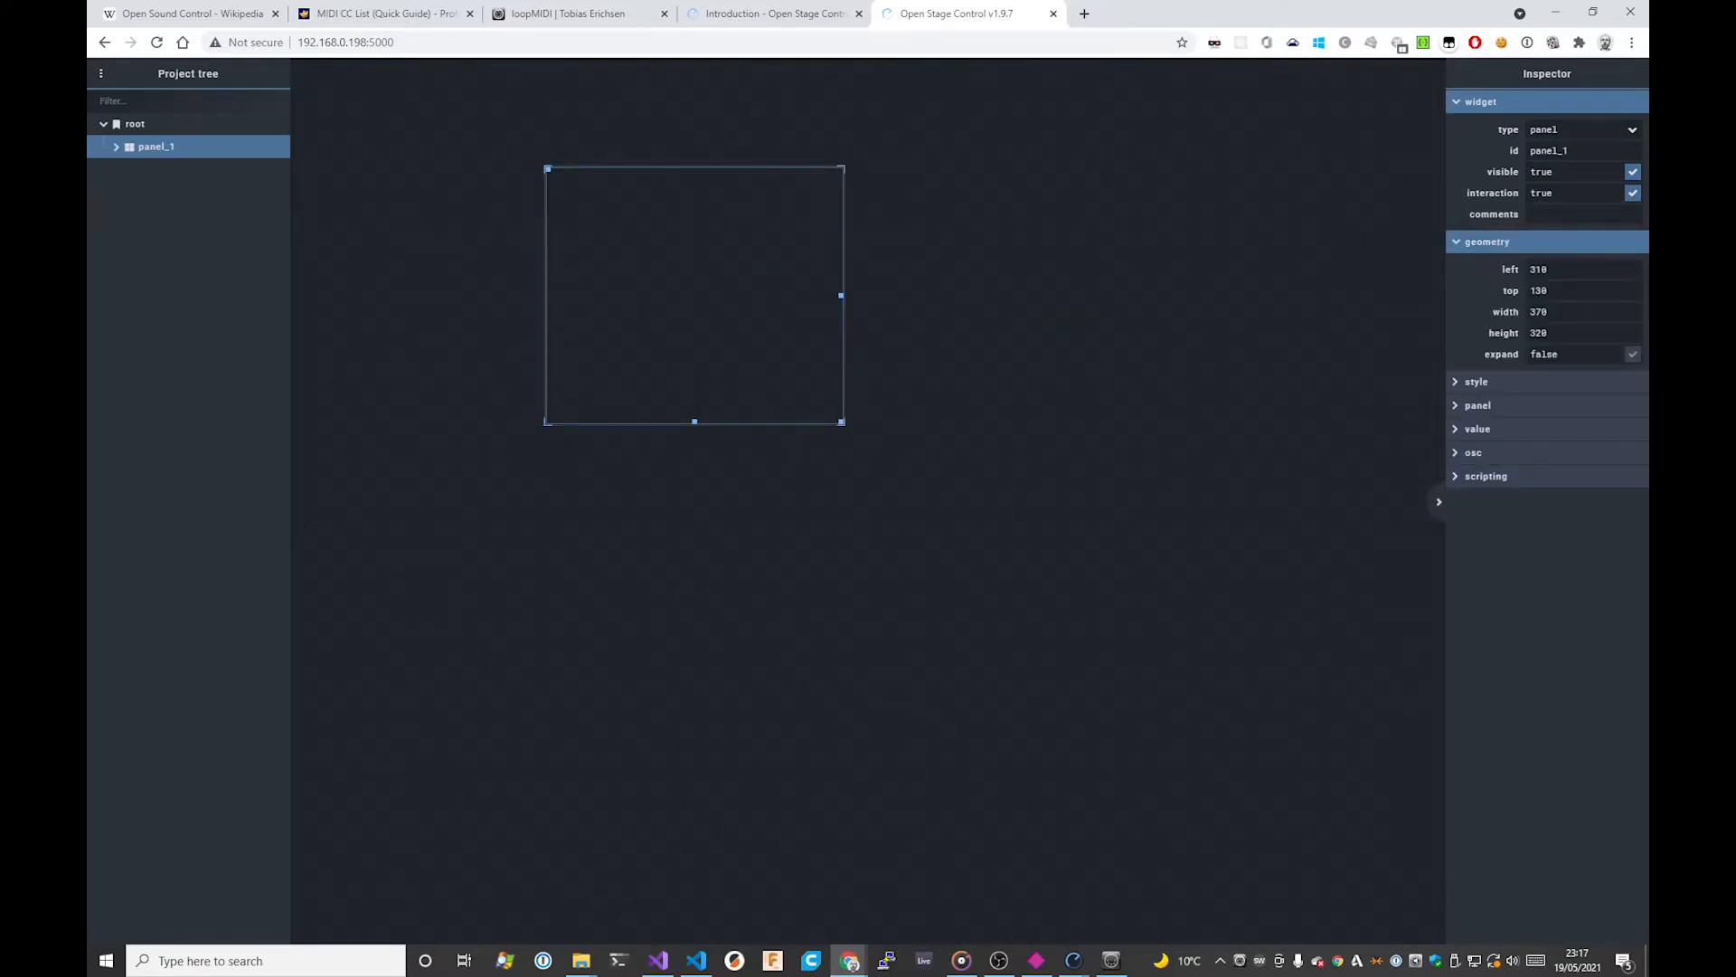
pyautogui.hotkey('ctrl', 'a')
pyautogui.write('0')
pyautogui.press('Tab')
pyautogui.write('0')
pyautogui.press('Tab')
pyautogui.write('100')
pyautogui.hotkey('ctrl', 'a')
pyautogui.press('Tab')
pyautogui.hotkey('ctrl', 'a')
pyautogui.write('100%')
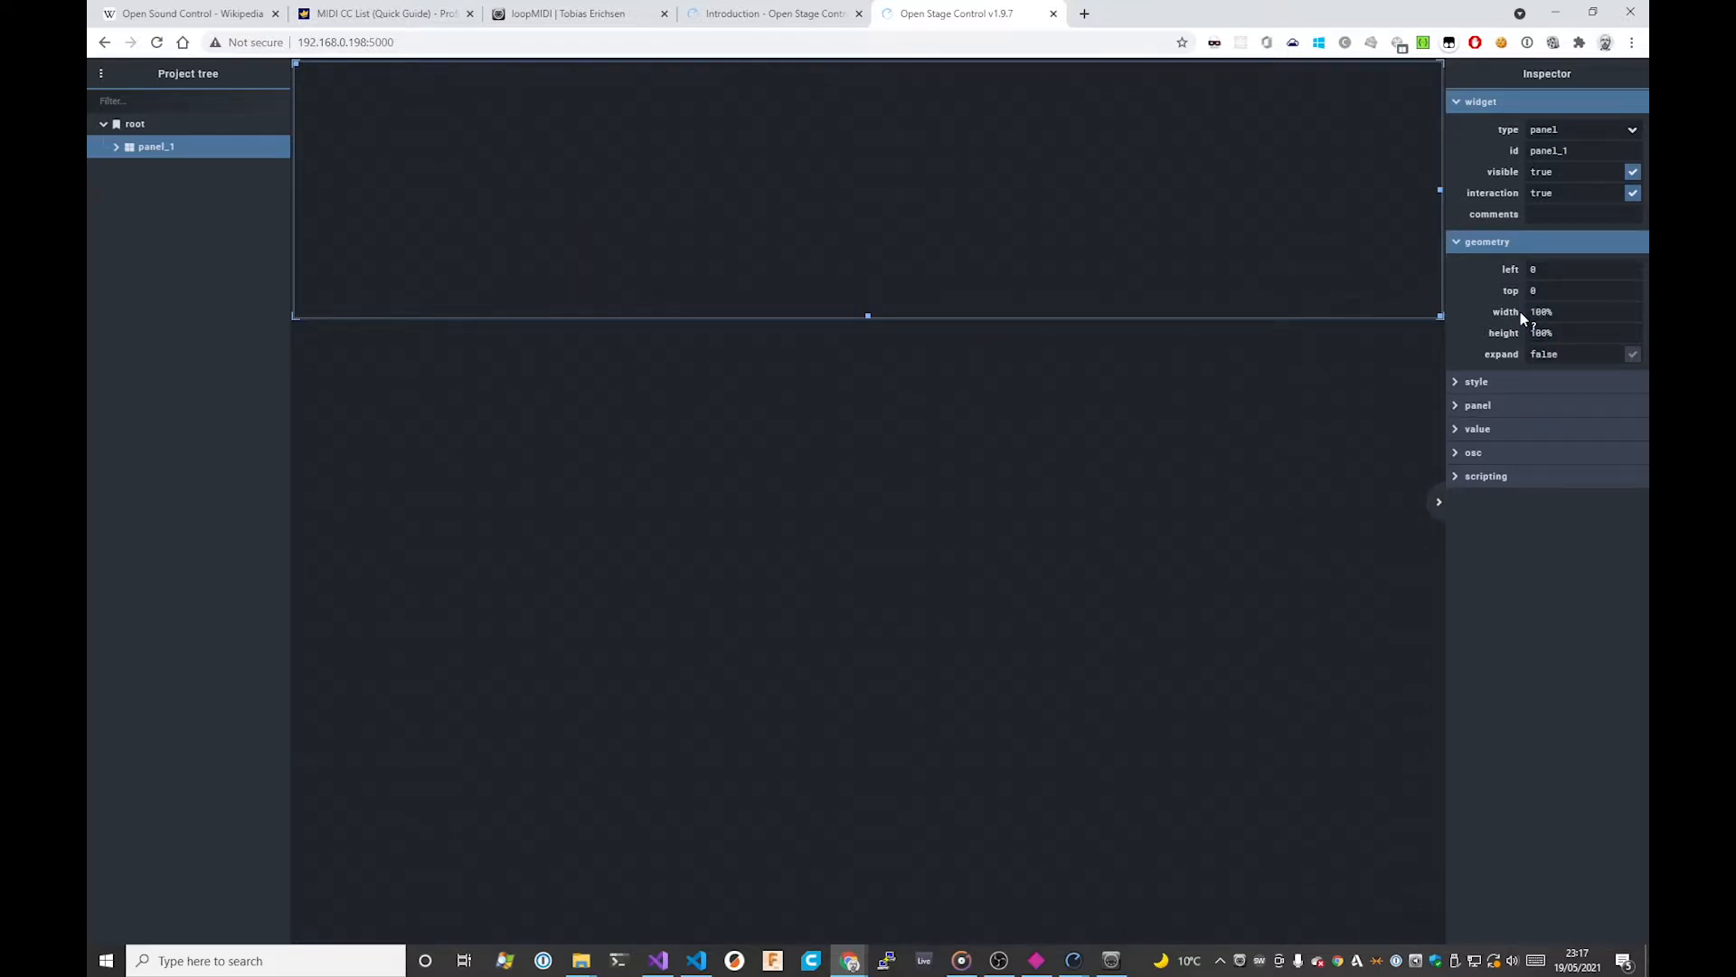
# Step: Apply the panel's 100% height, then bring SnookerLoopy forward, move its window aside, and return to the browser
pyautogui.press('Return')
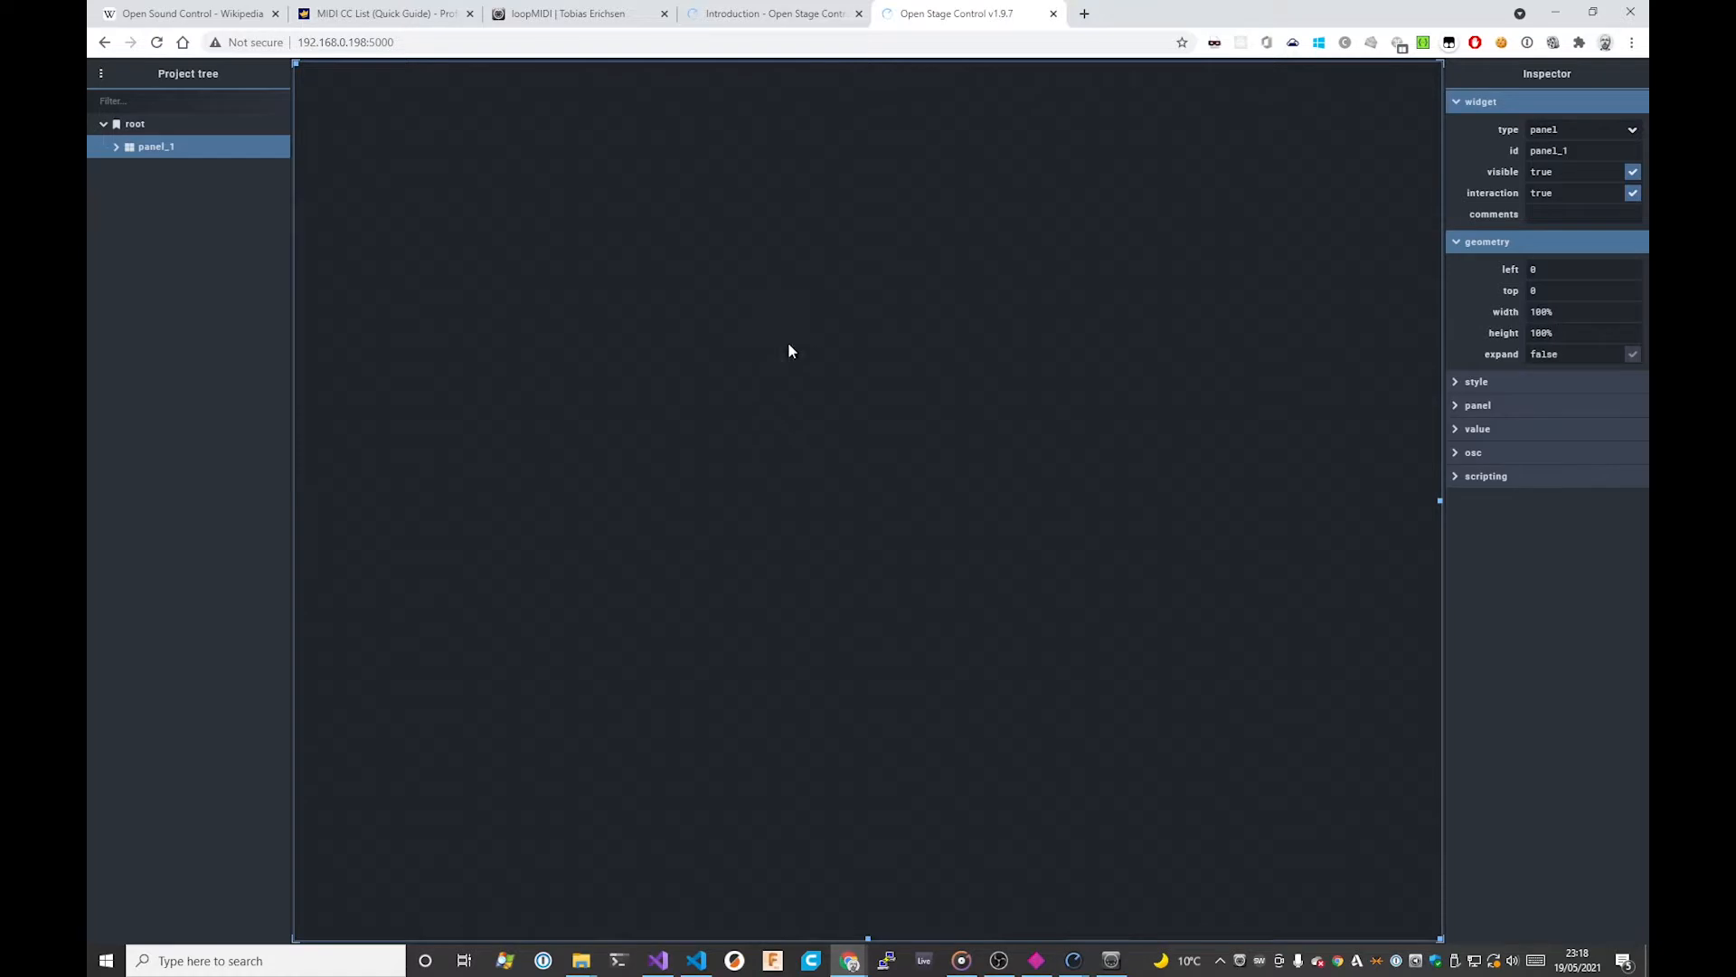
pyautogui.hotkey('alt', 'Tab')
pyautogui.hotkey('alt', 'Tab')
pyautogui.hotkey('alt', 'Tab')
pyautogui.hotkey('alt', 'Tab')
pyautogui.hotkey('alt', 'Tab')
pyautogui.hotkey('alt', 'Tab')
pyautogui.hotkey('alt', 'Tab')
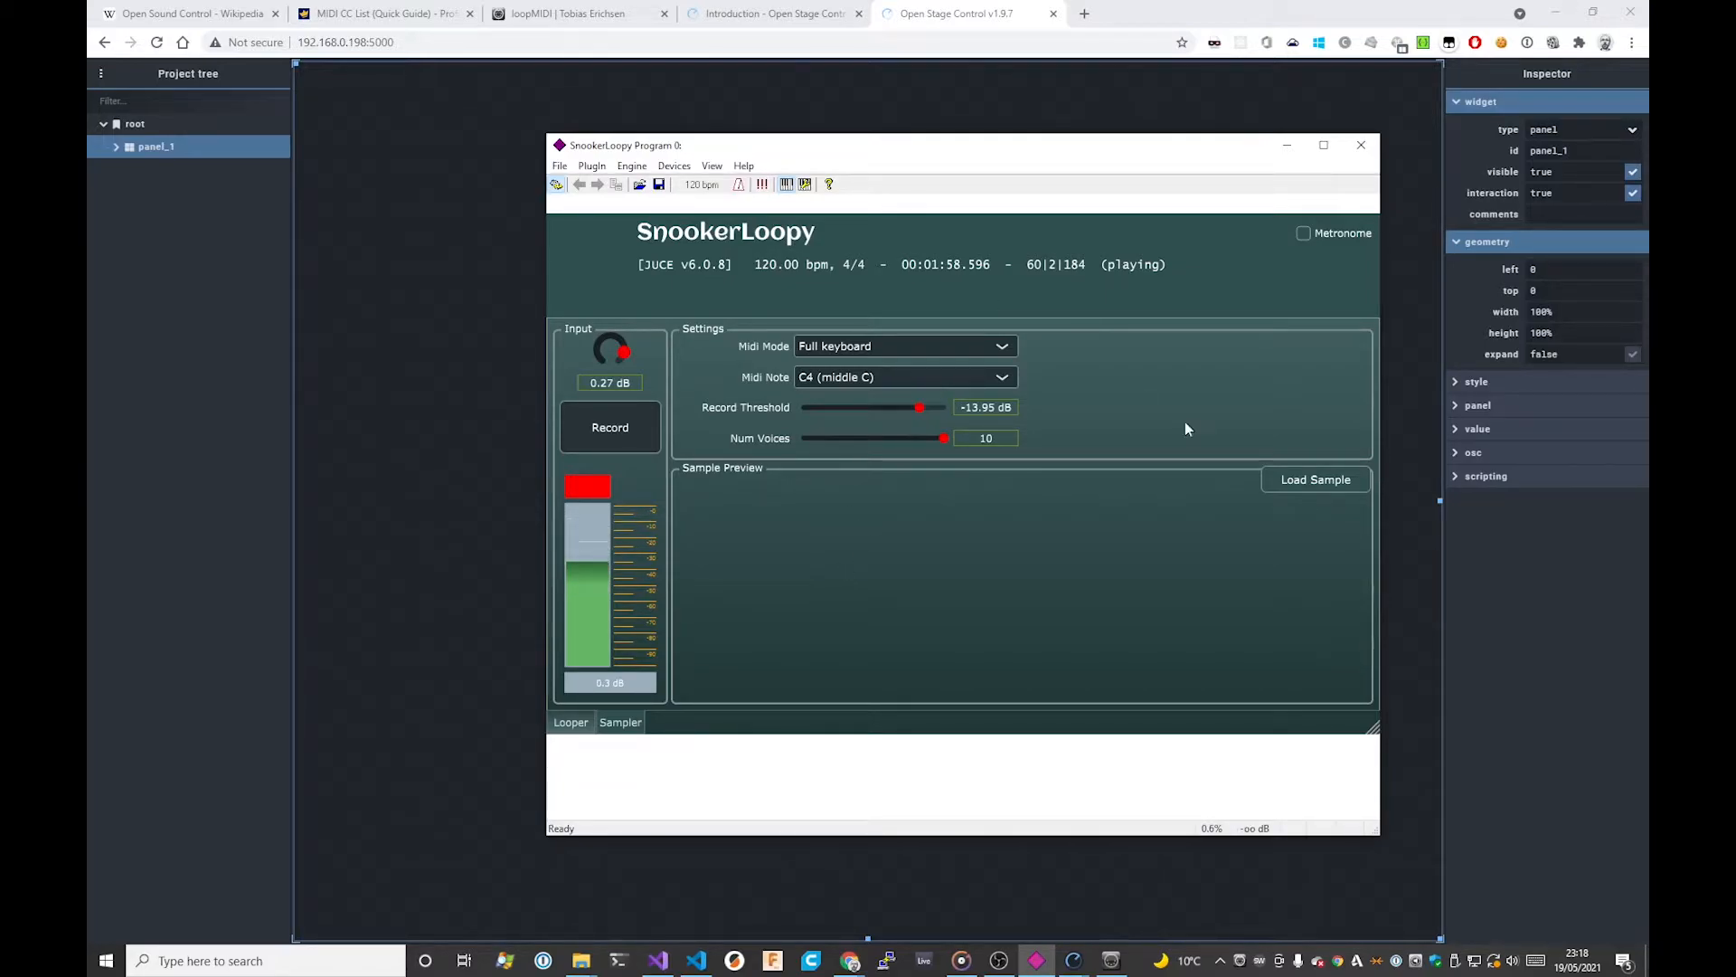
pyautogui.moveTo(916, 148); pyautogui.dragTo(1065, 154)
pyautogui.click(491, 363)
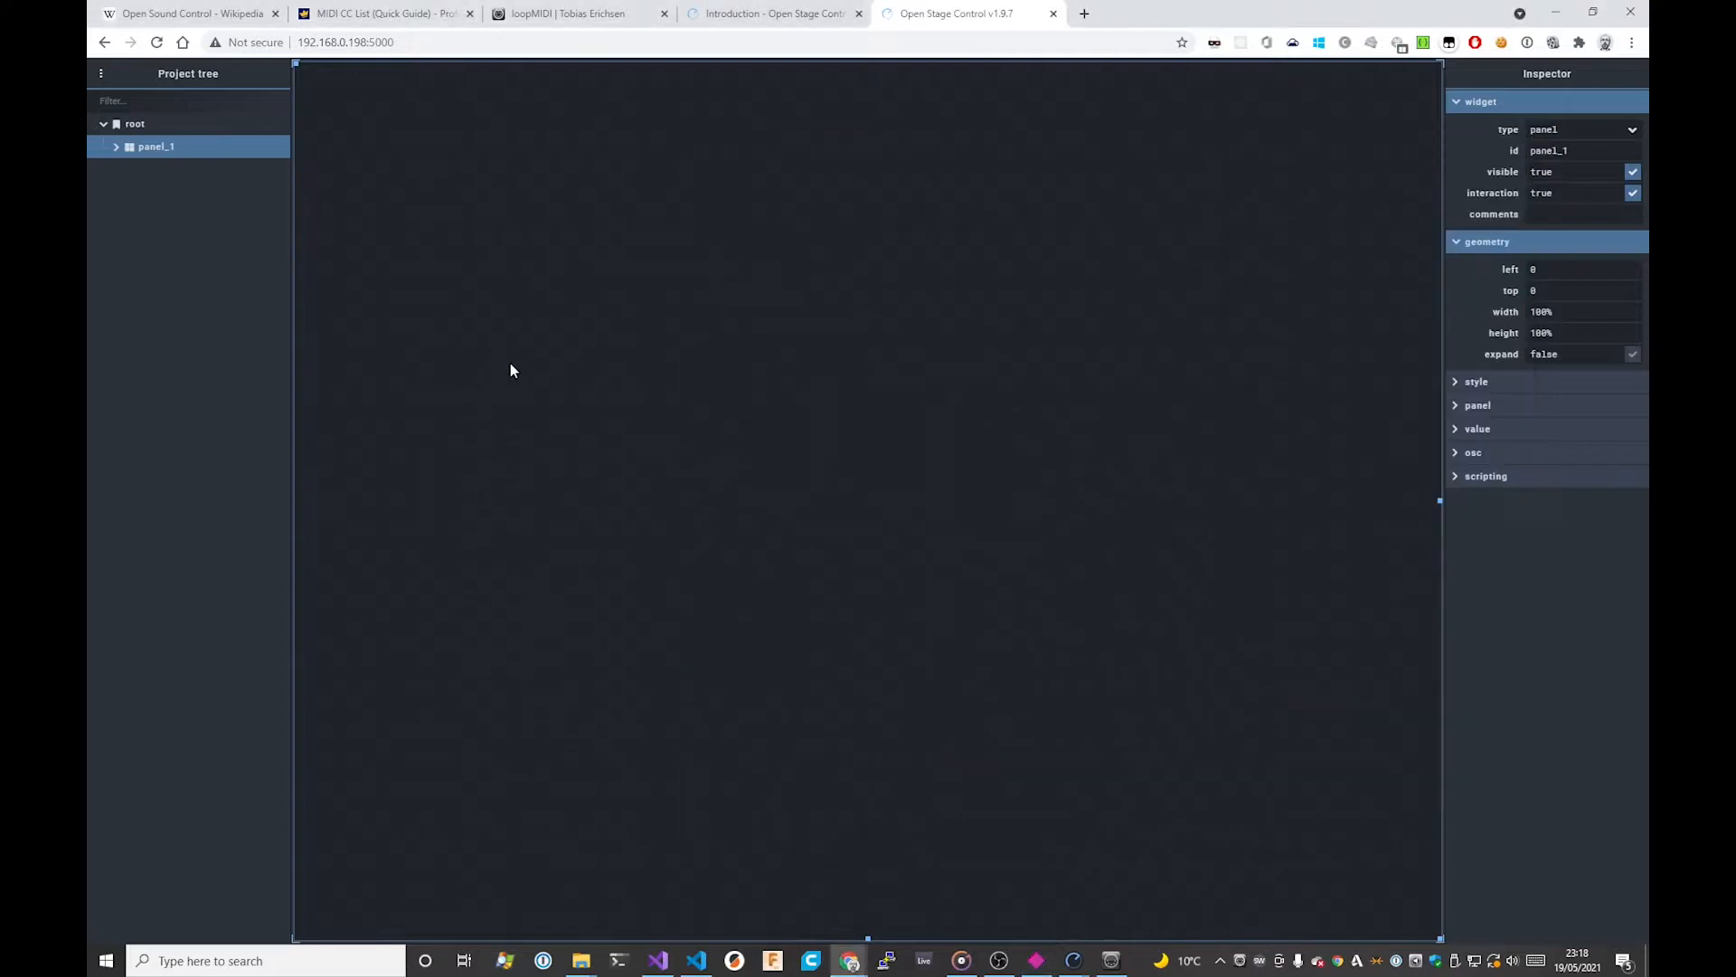
# Step: Add a button widget inside the panel, enlarge it and move it closer to the panel's upper-left corner
pyautogui.rightClick(629, 192)
pyautogui.moveTo(703, 288)
pyautogui.moveTo(787, 290)
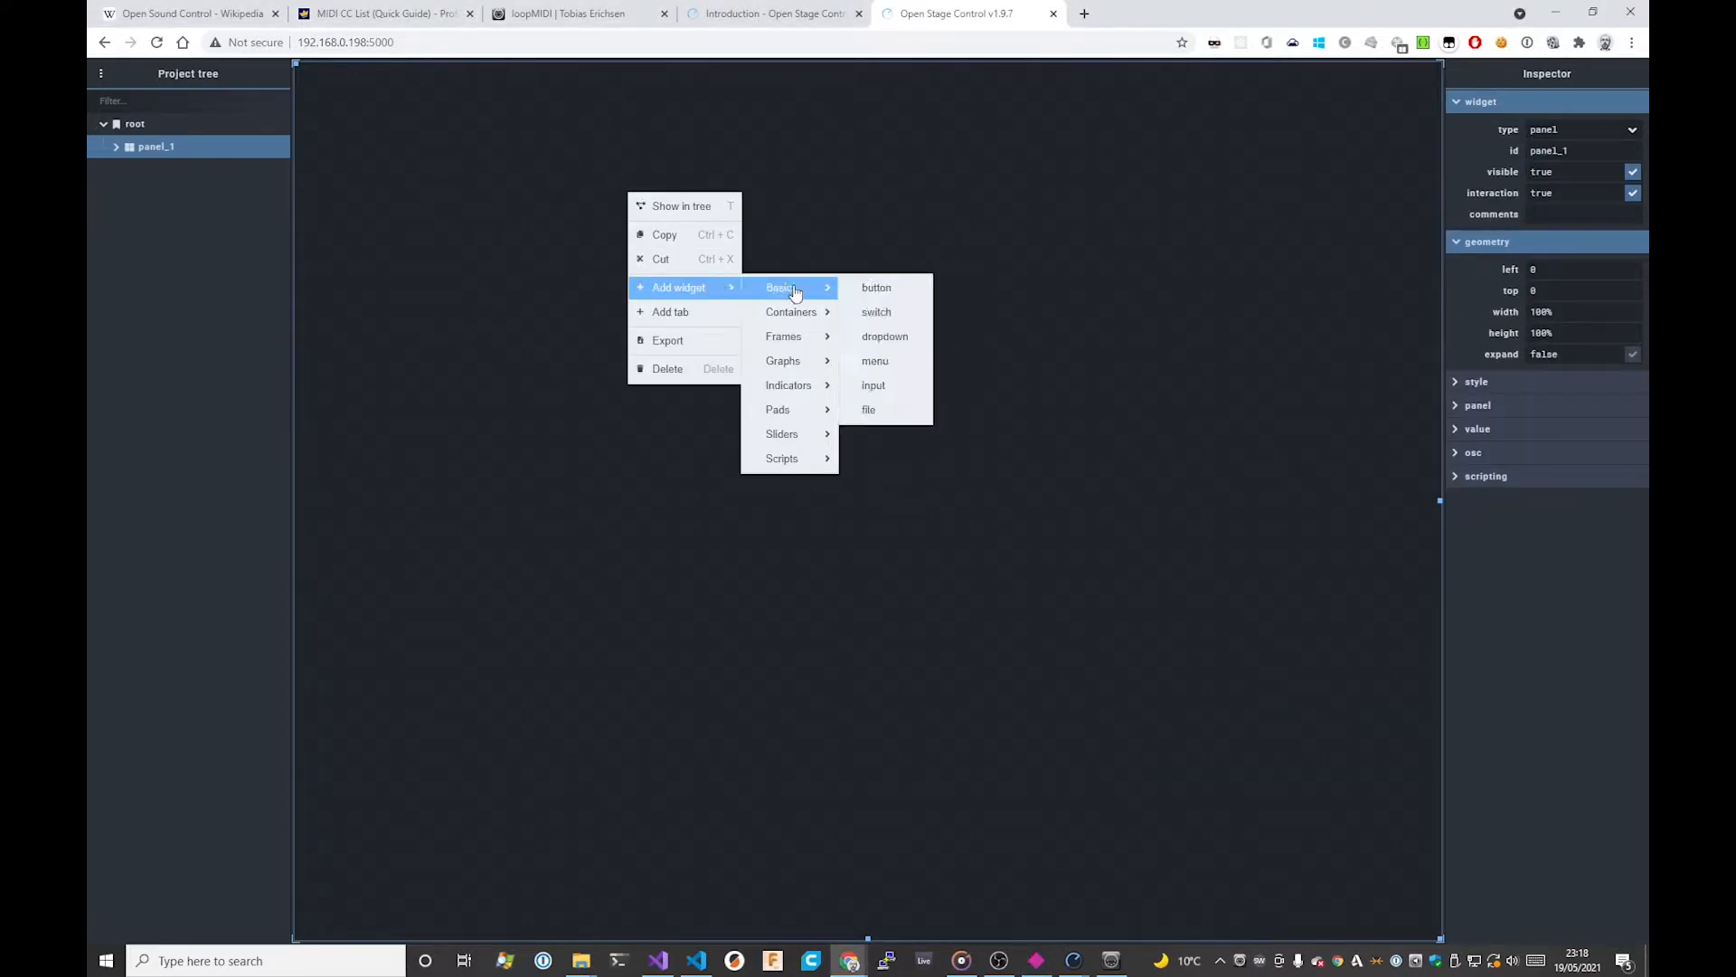
pyautogui.click(877, 287)
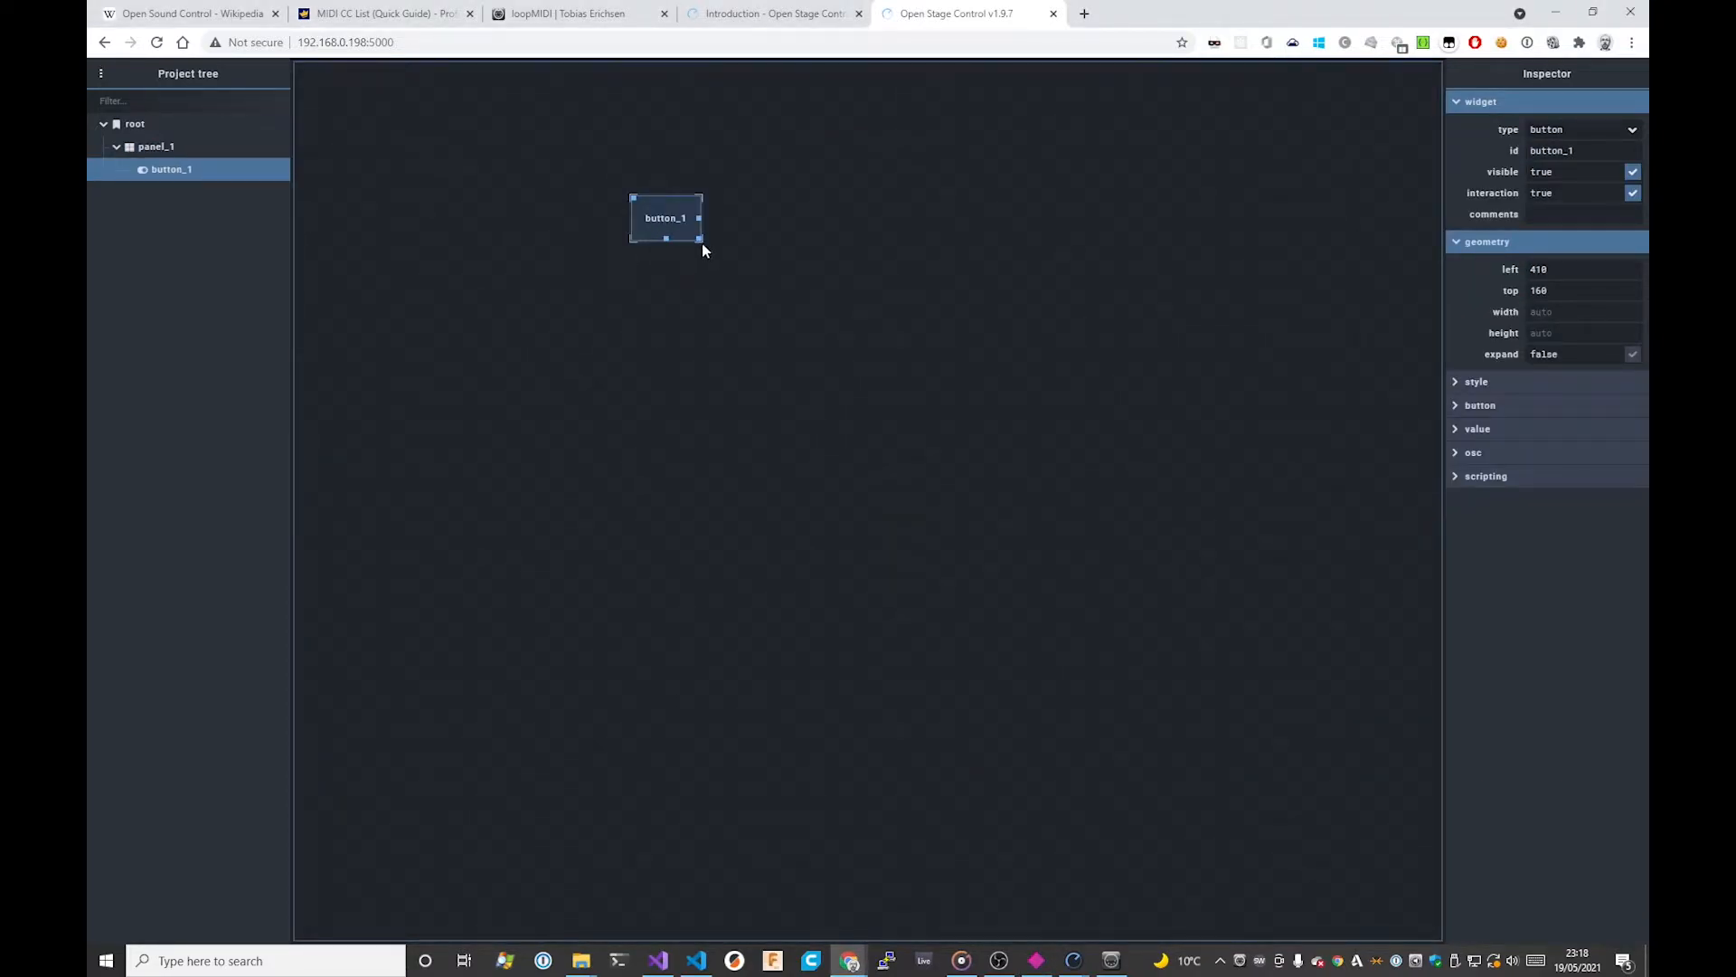
pyautogui.moveTo(699, 239); pyautogui.dragTo(741, 280)
pyautogui.moveTo(630, 195); pyautogui.dragTo(487, 141)
# Step: Switch the button's left, top, width and height geometry to percentage units by entering % for each
pyautogui.click(1582, 271)
pyautogui.write('%')
pyautogui.press('Tab')
pyautogui.write('%')
pyautogui.press('Tab')
pyautogui.write('%')
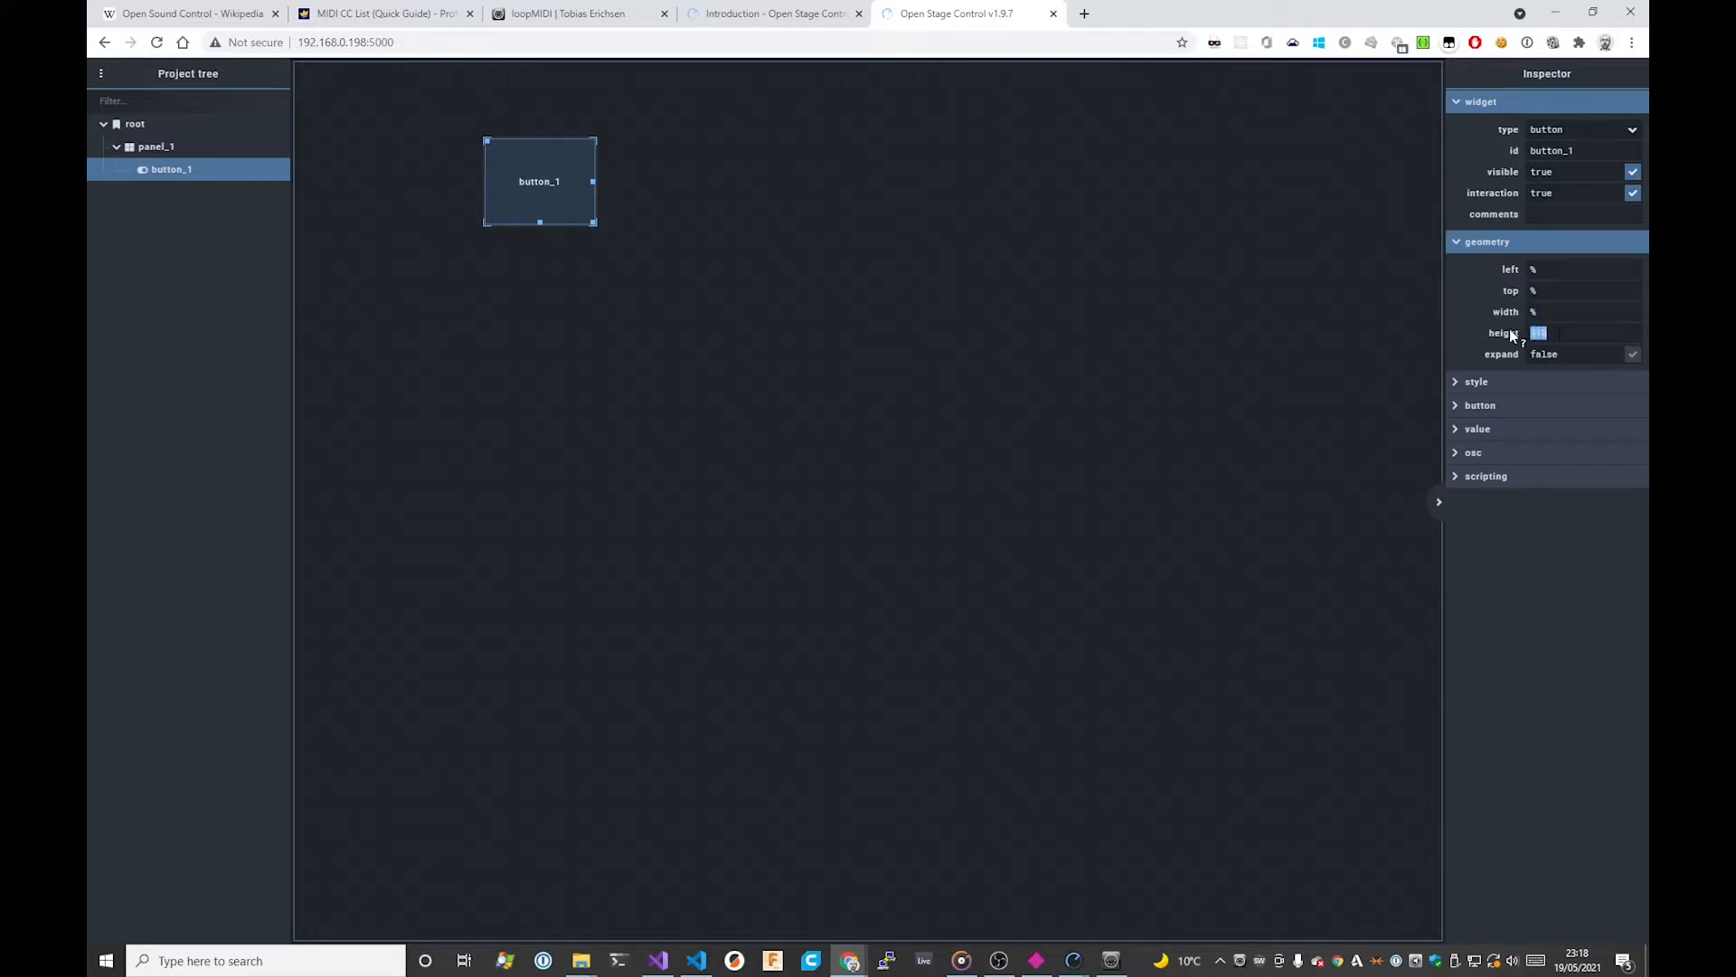
pyautogui.click(865, 307)
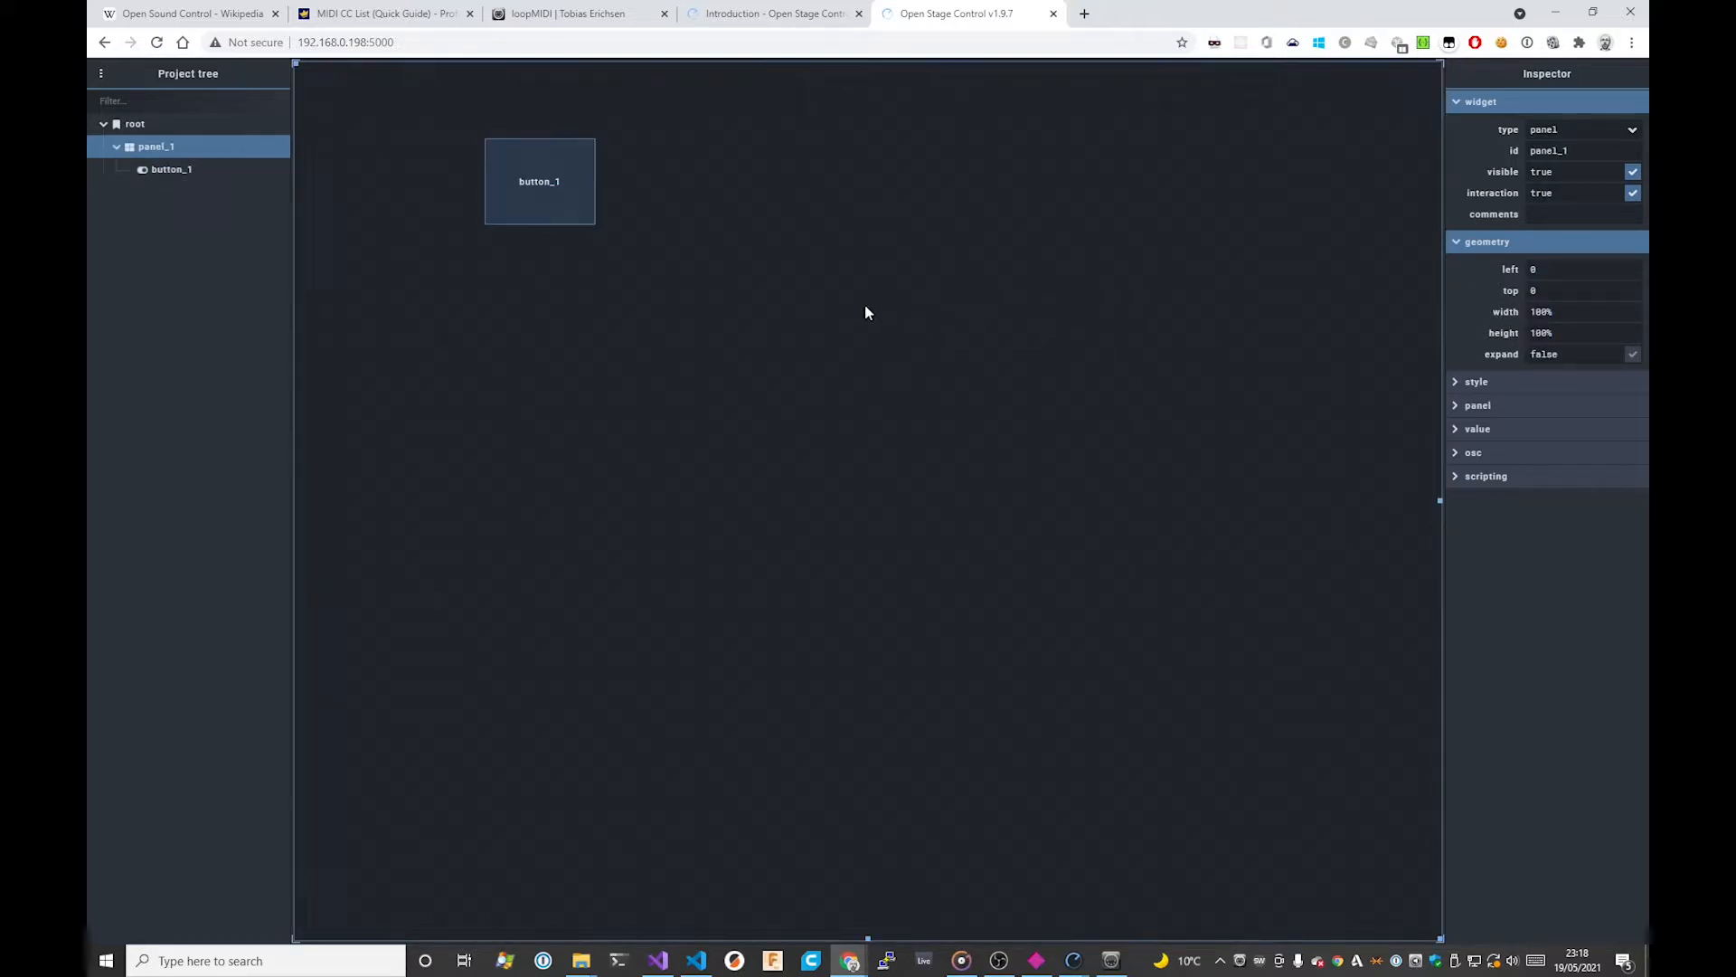
# Step: Fit the button into the panel's upper-left corner, about 0.71% from the left, 0.93% from the top, 14.94% wide and 8.37% high
pyautogui.click(530, 161)
pyautogui.moveTo(491, 143); pyautogui.dragTo(515, 127)
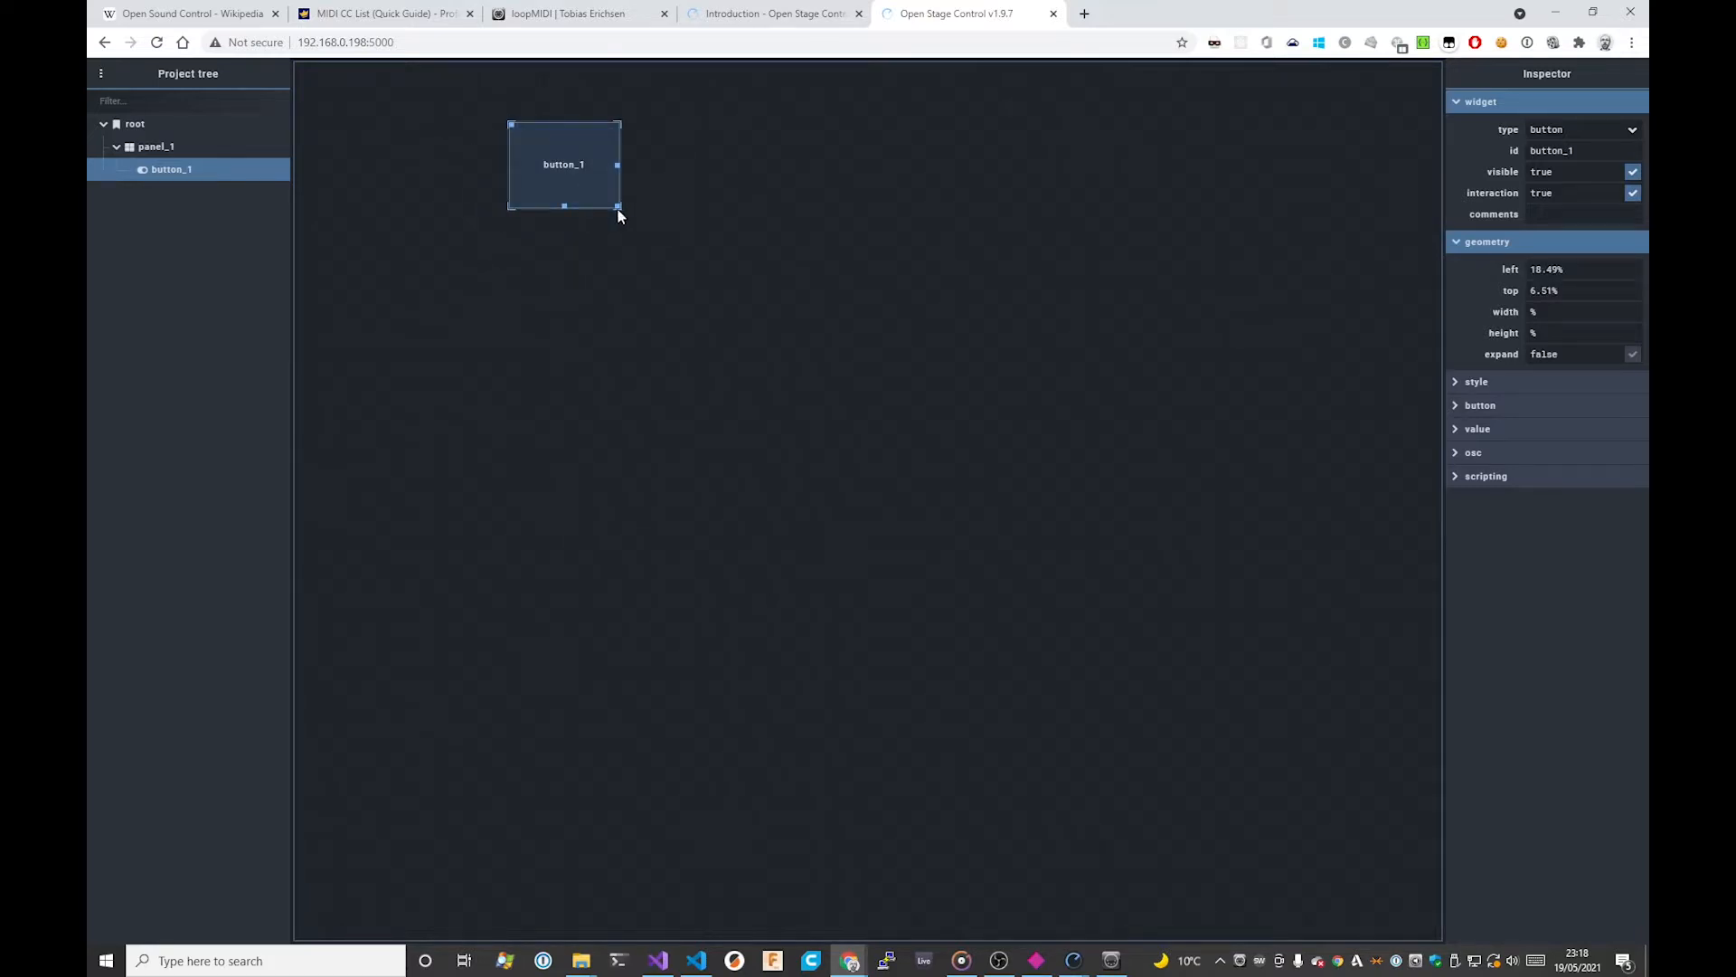
pyautogui.moveTo(617, 206); pyautogui.dragTo(668, 248)
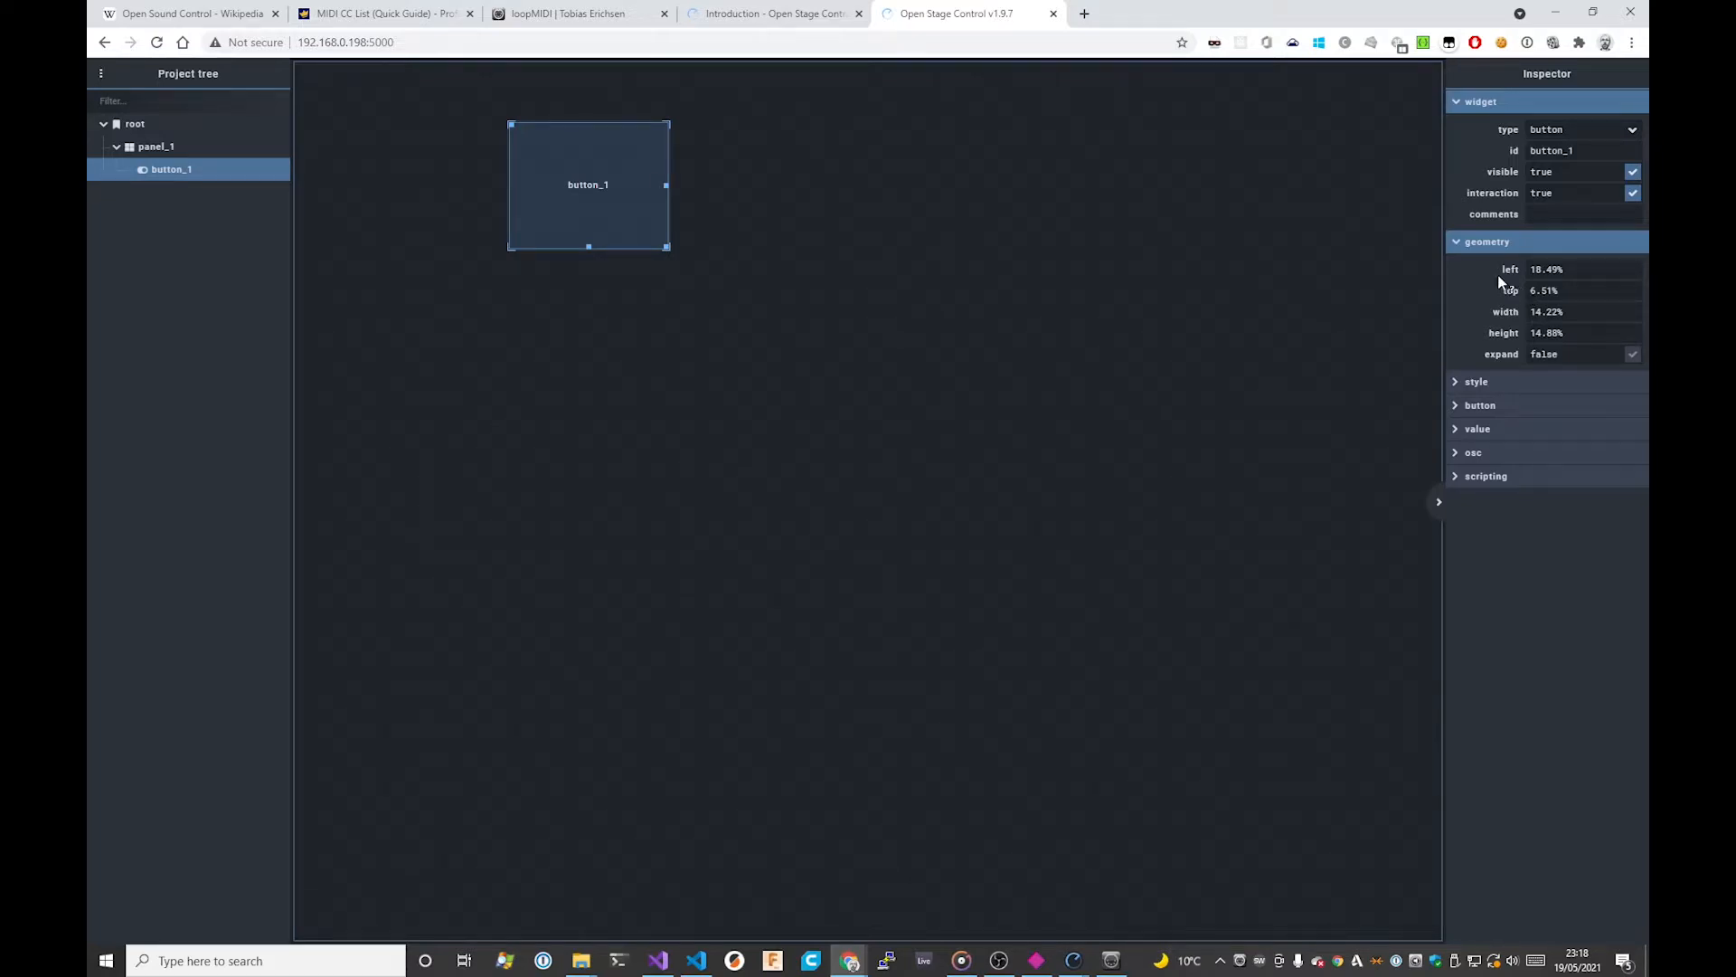
pyautogui.moveTo(510, 120); pyautogui.dragTo(308, 74)
pyautogui.moveTo(463, 198); pyautogui.dragTo(477, 150)
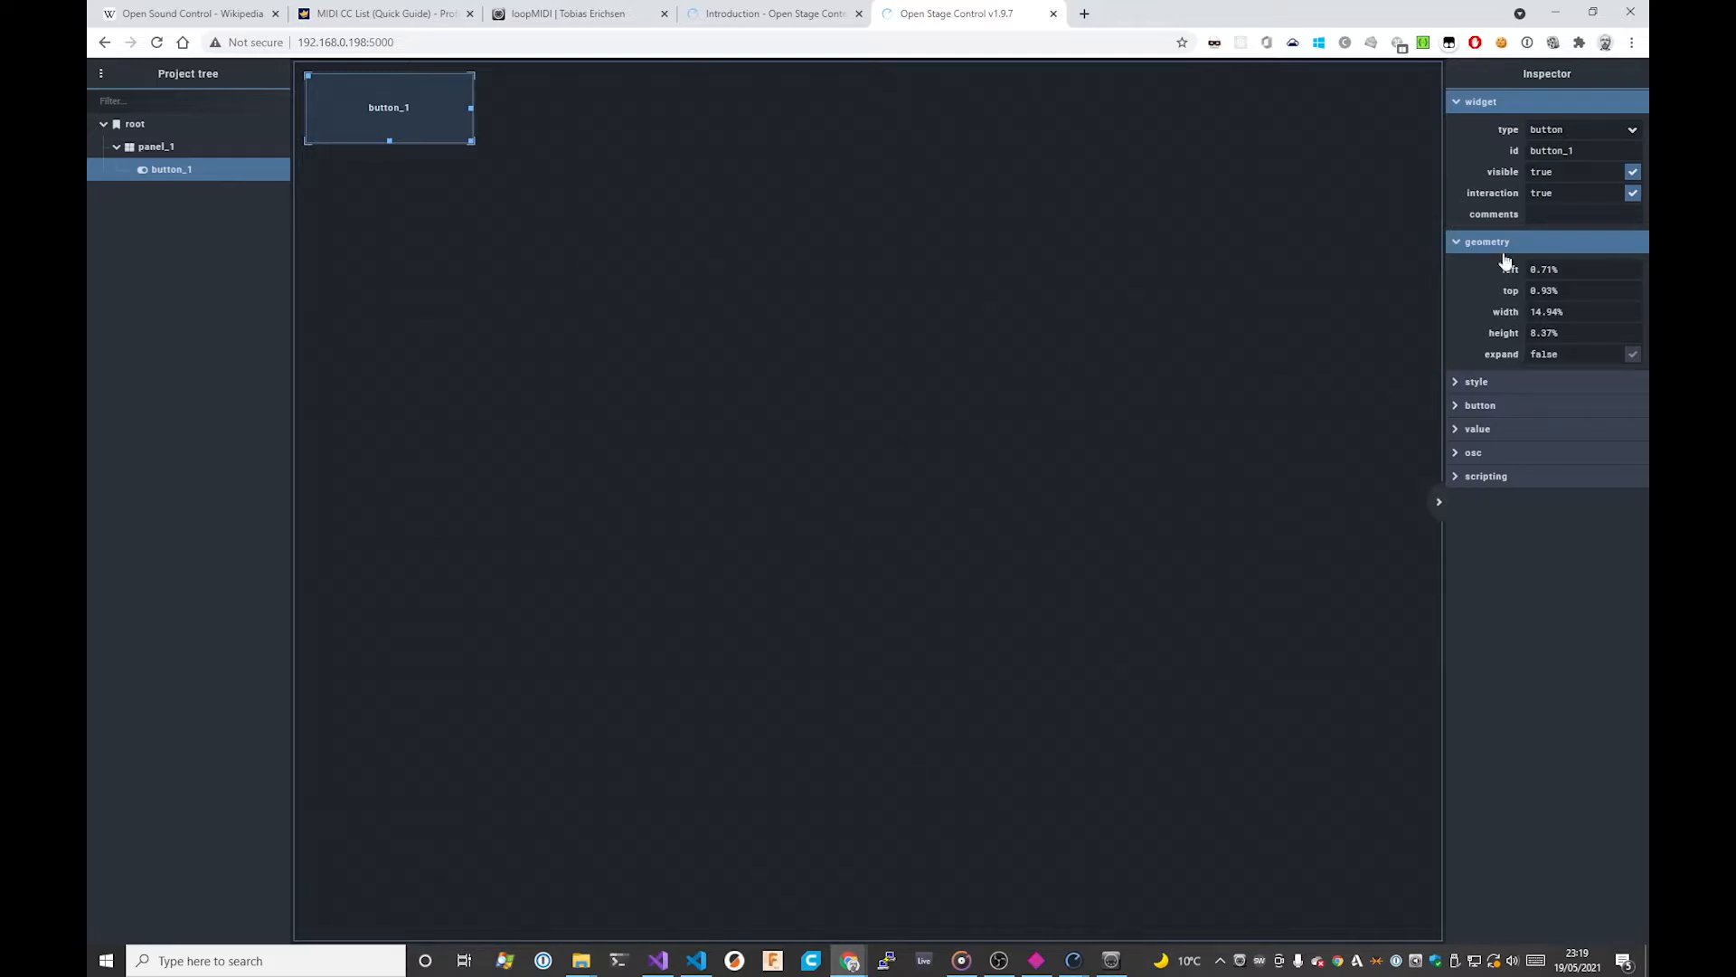
# Step: Round the button's corners with the CSS border-radius:10px; and deselect the button to check the result
pyautogui.click(1475, 382)
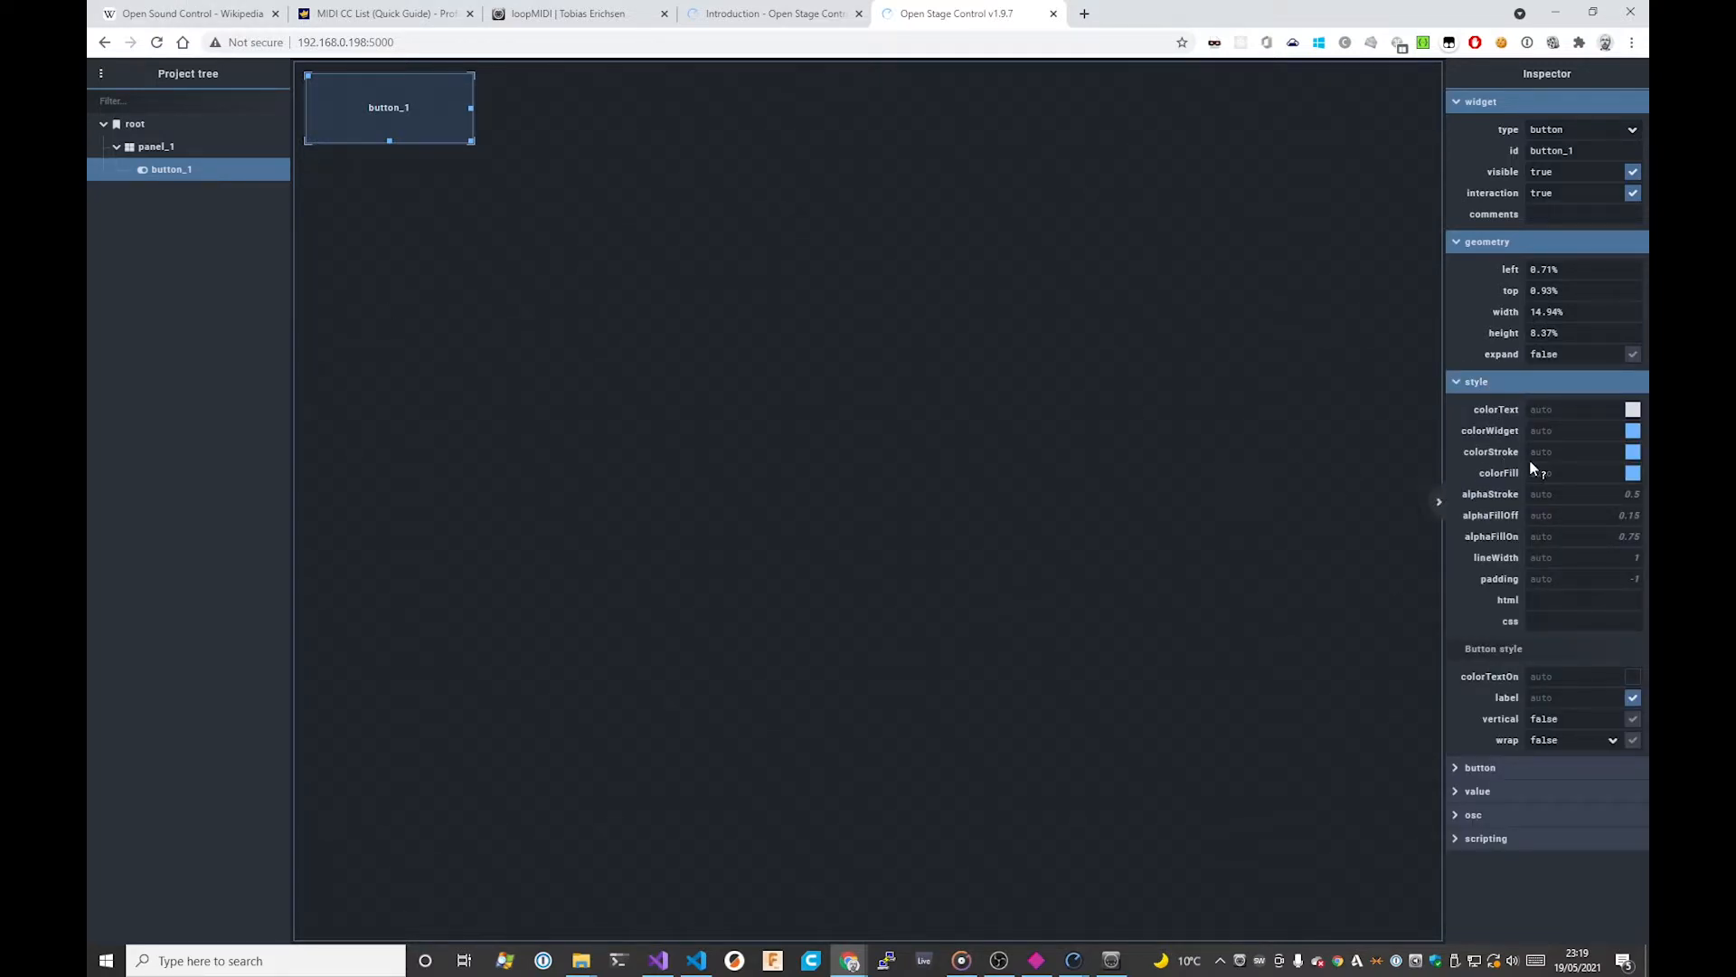
pyautogui.write('border')
pyautogui.write('-radius:1`0px;')
pyautogui.press('BackSpace')
pyautogui.click(577, 117)
pyautogui.click(449, 132)
pyautogui.click(492, 154)
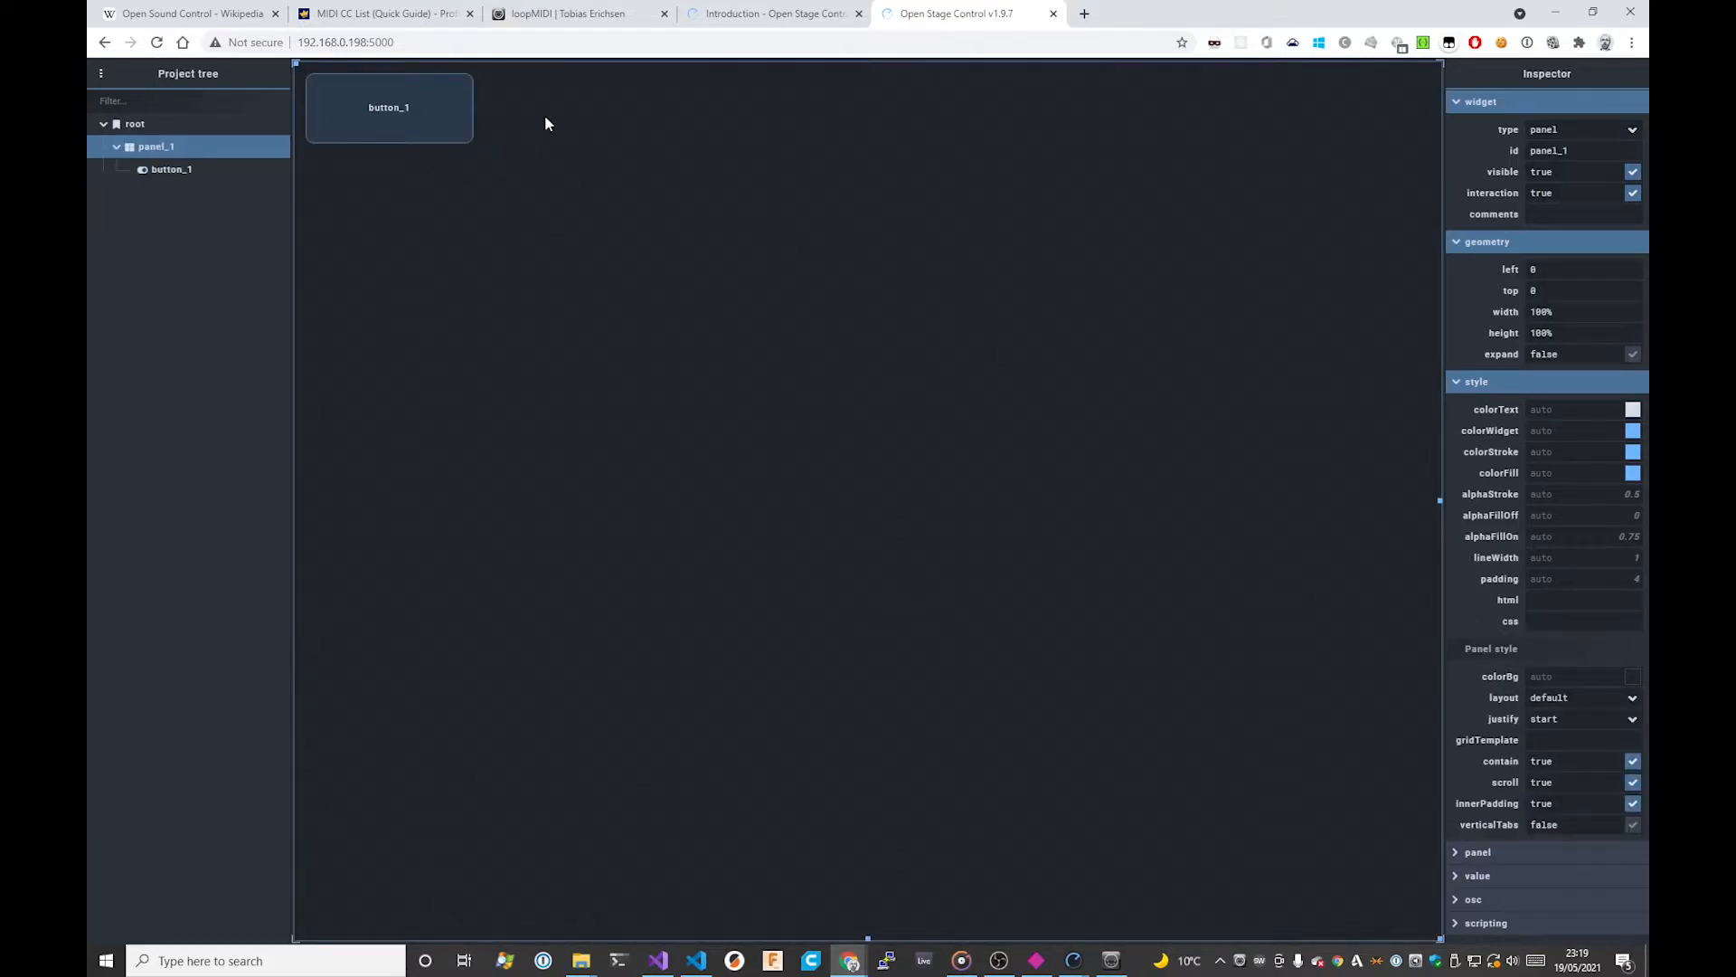
# Step: Reselect the button, review its button and value properties, and set its label to "Push me!"
pyautogui.click(388, 115)
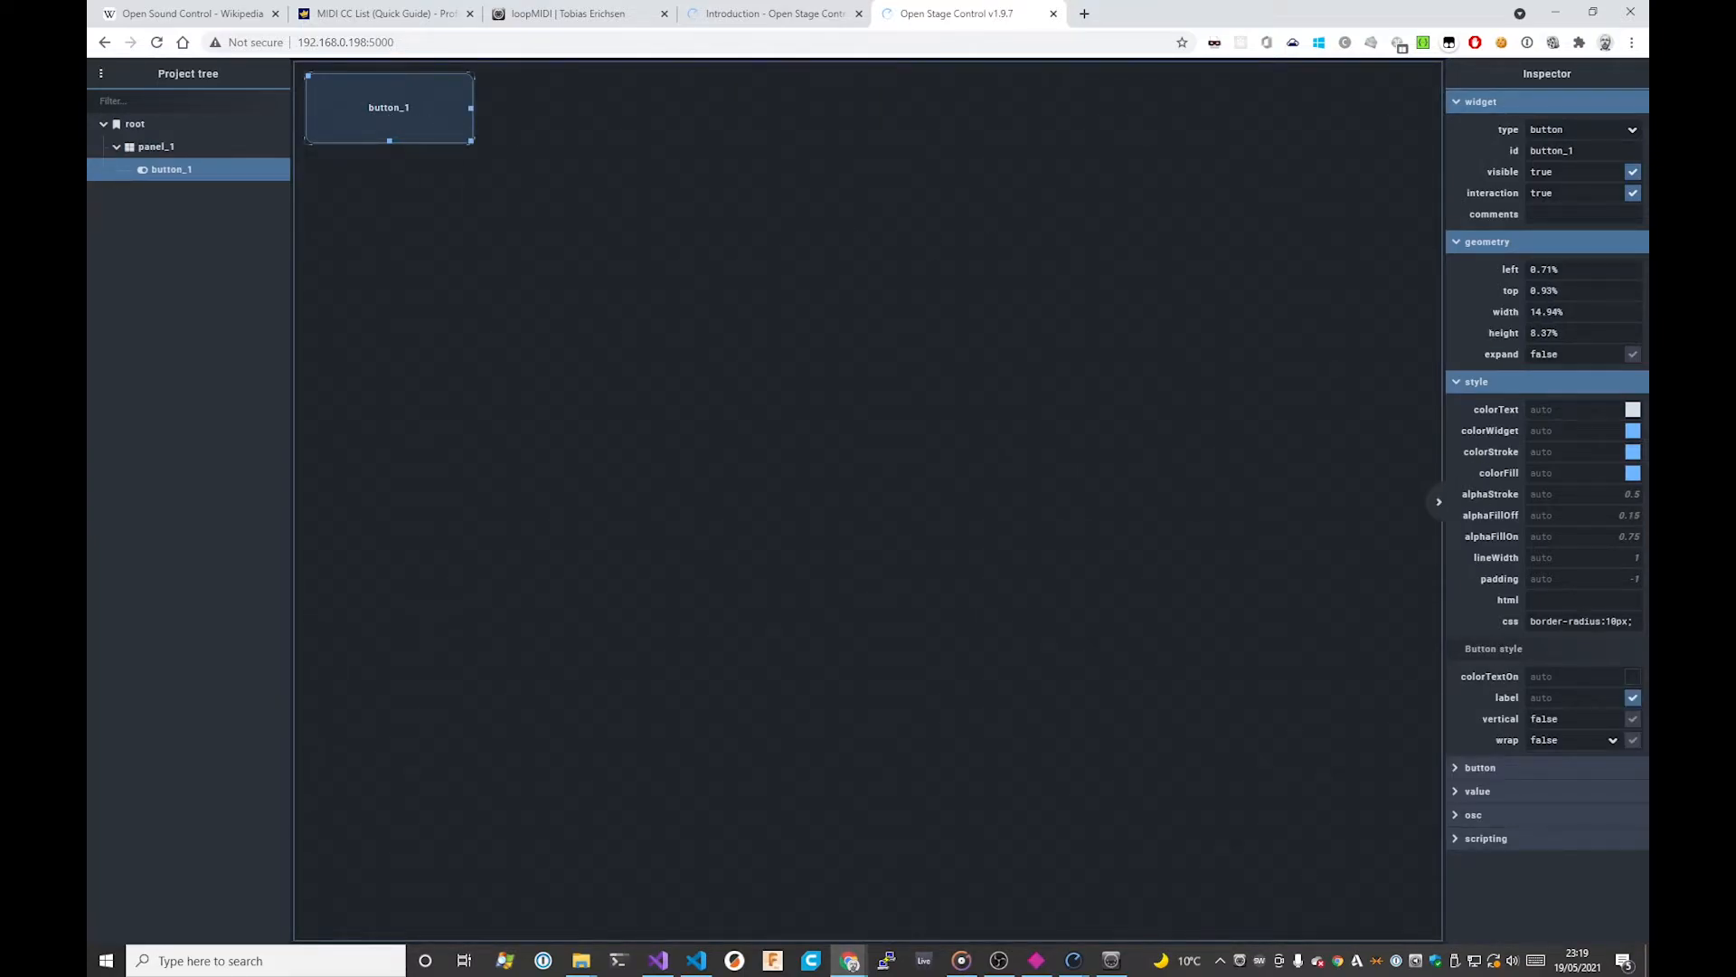
pyautogui.click(1497, 768)
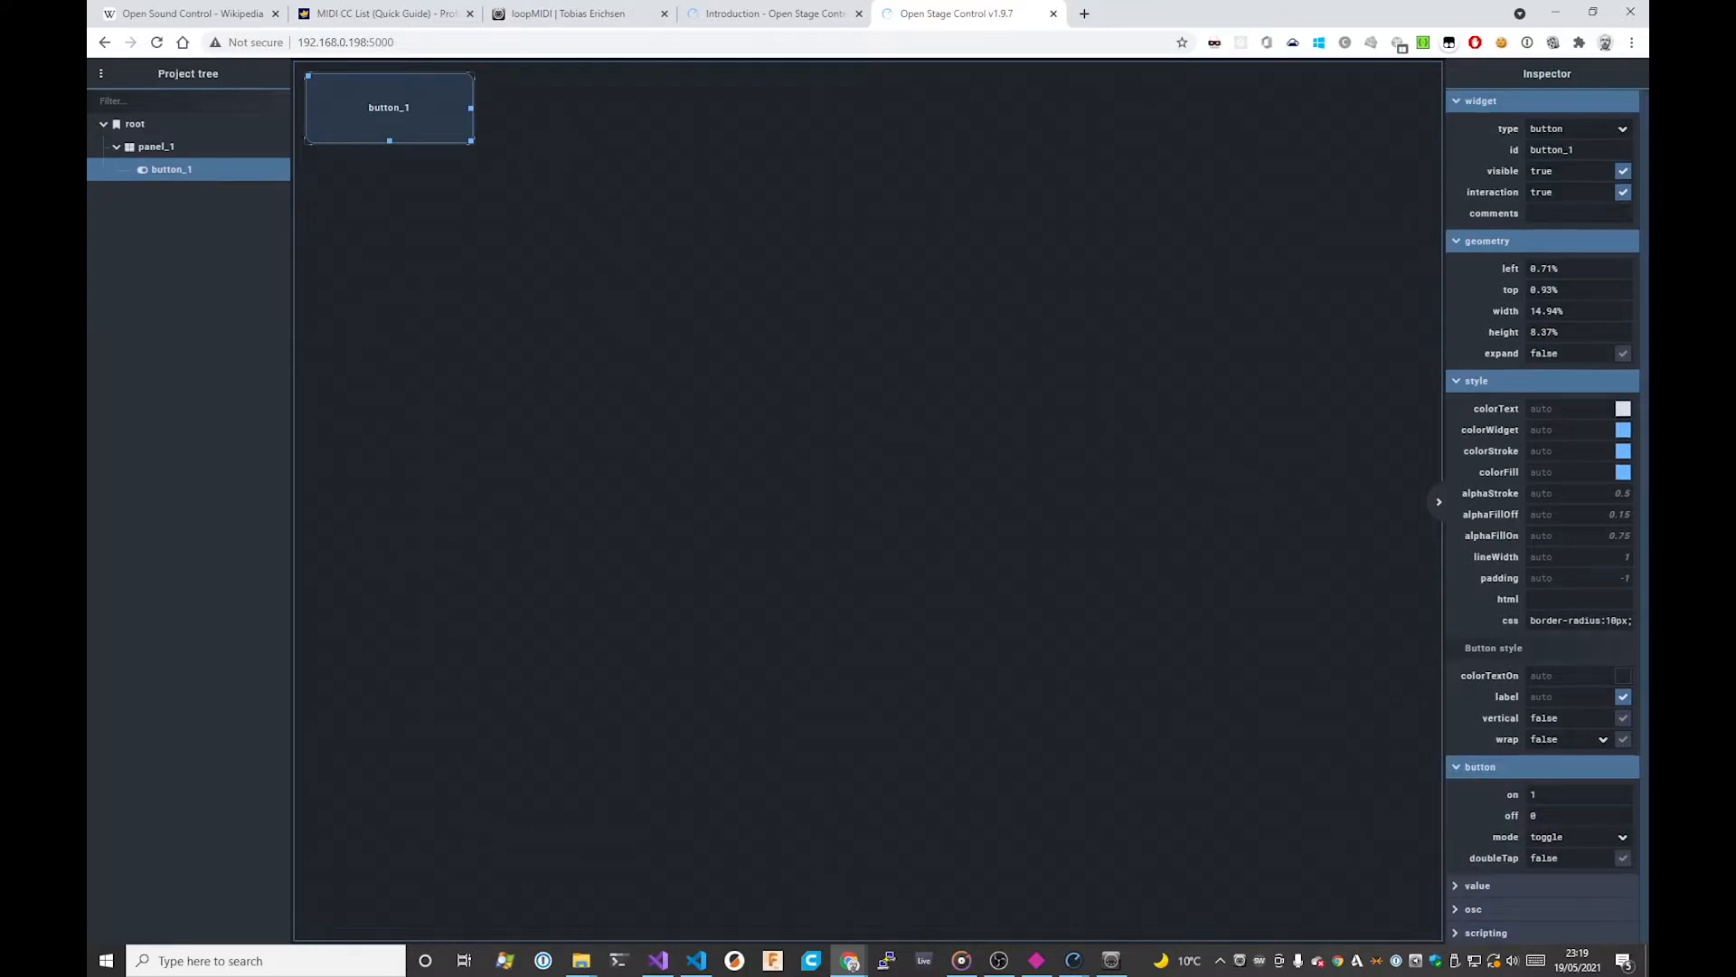
pyautogui.click(1477, 886)
pyautogui.scroll(-1, 1570, 768)
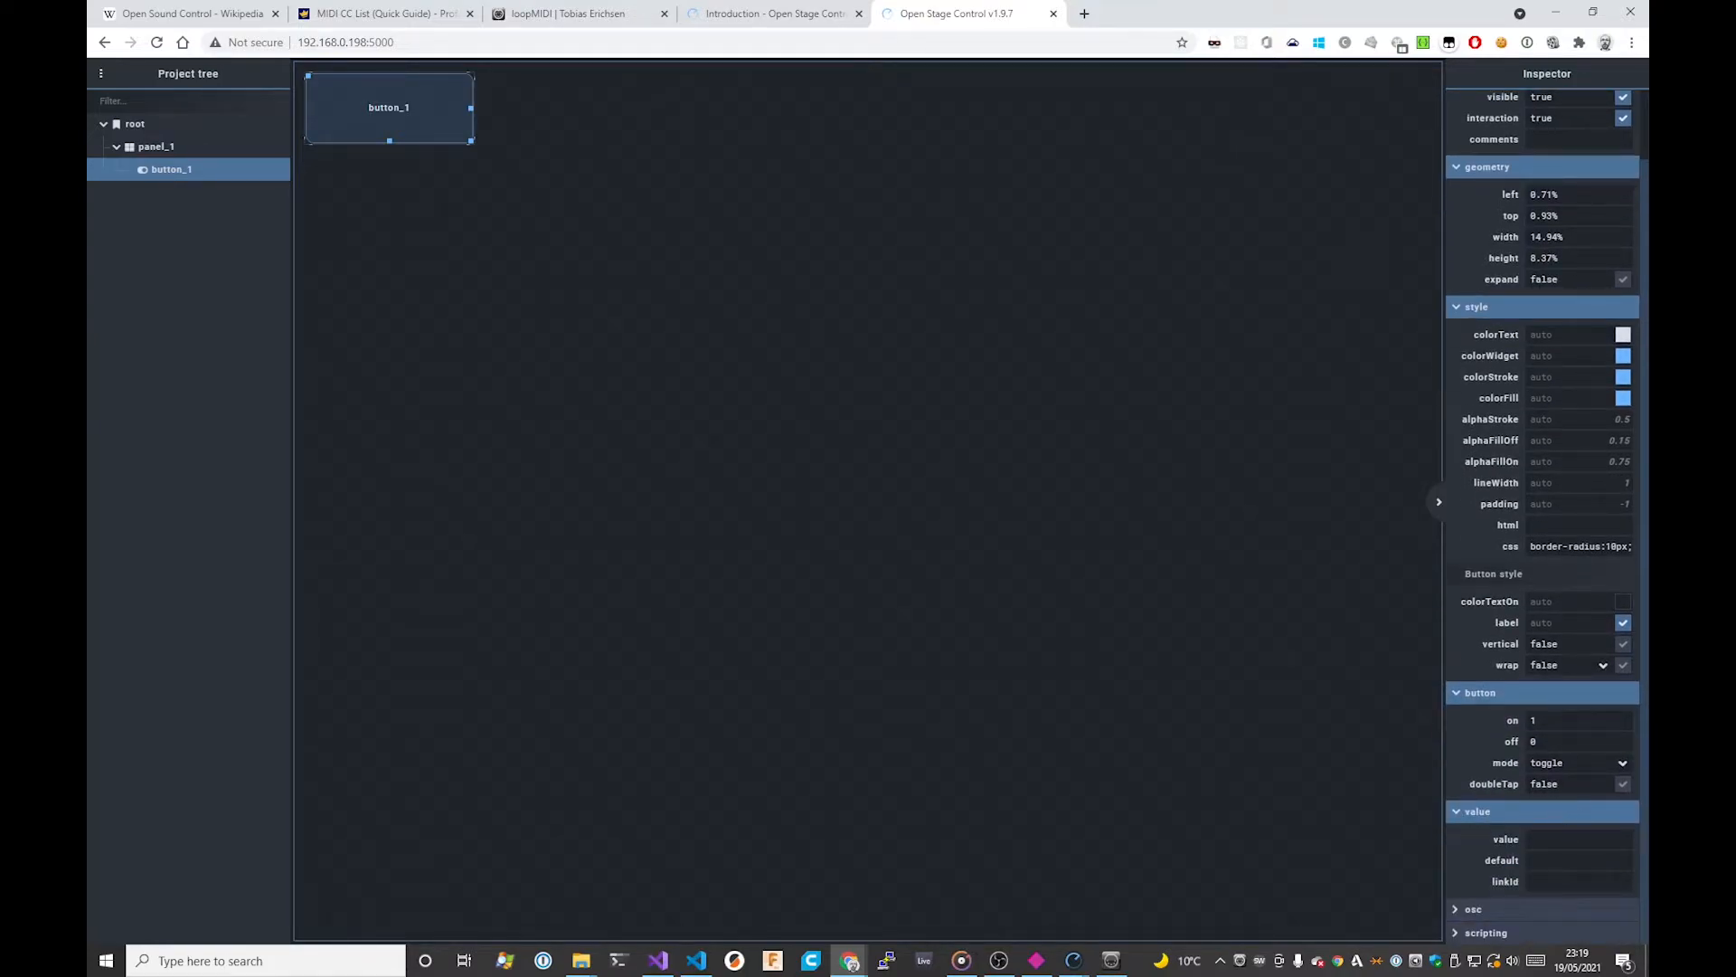
pyautogui.scroll(1, 1582, 437)
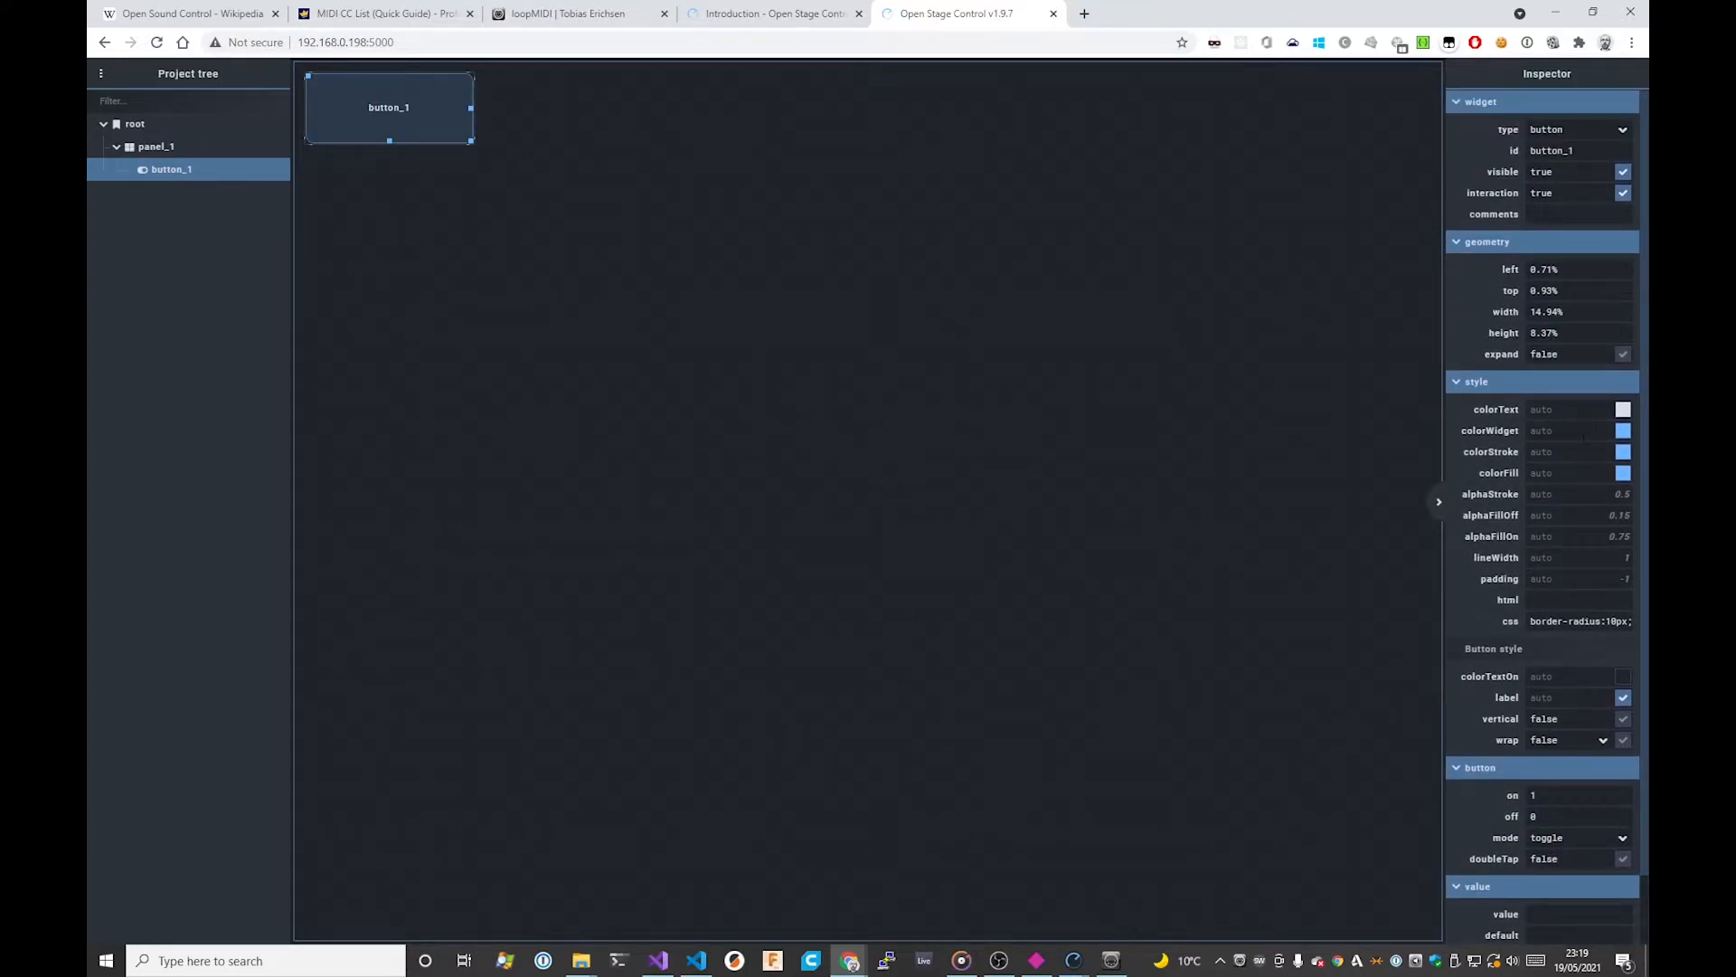
pyautogui.scroll(-1, 1547, 517)
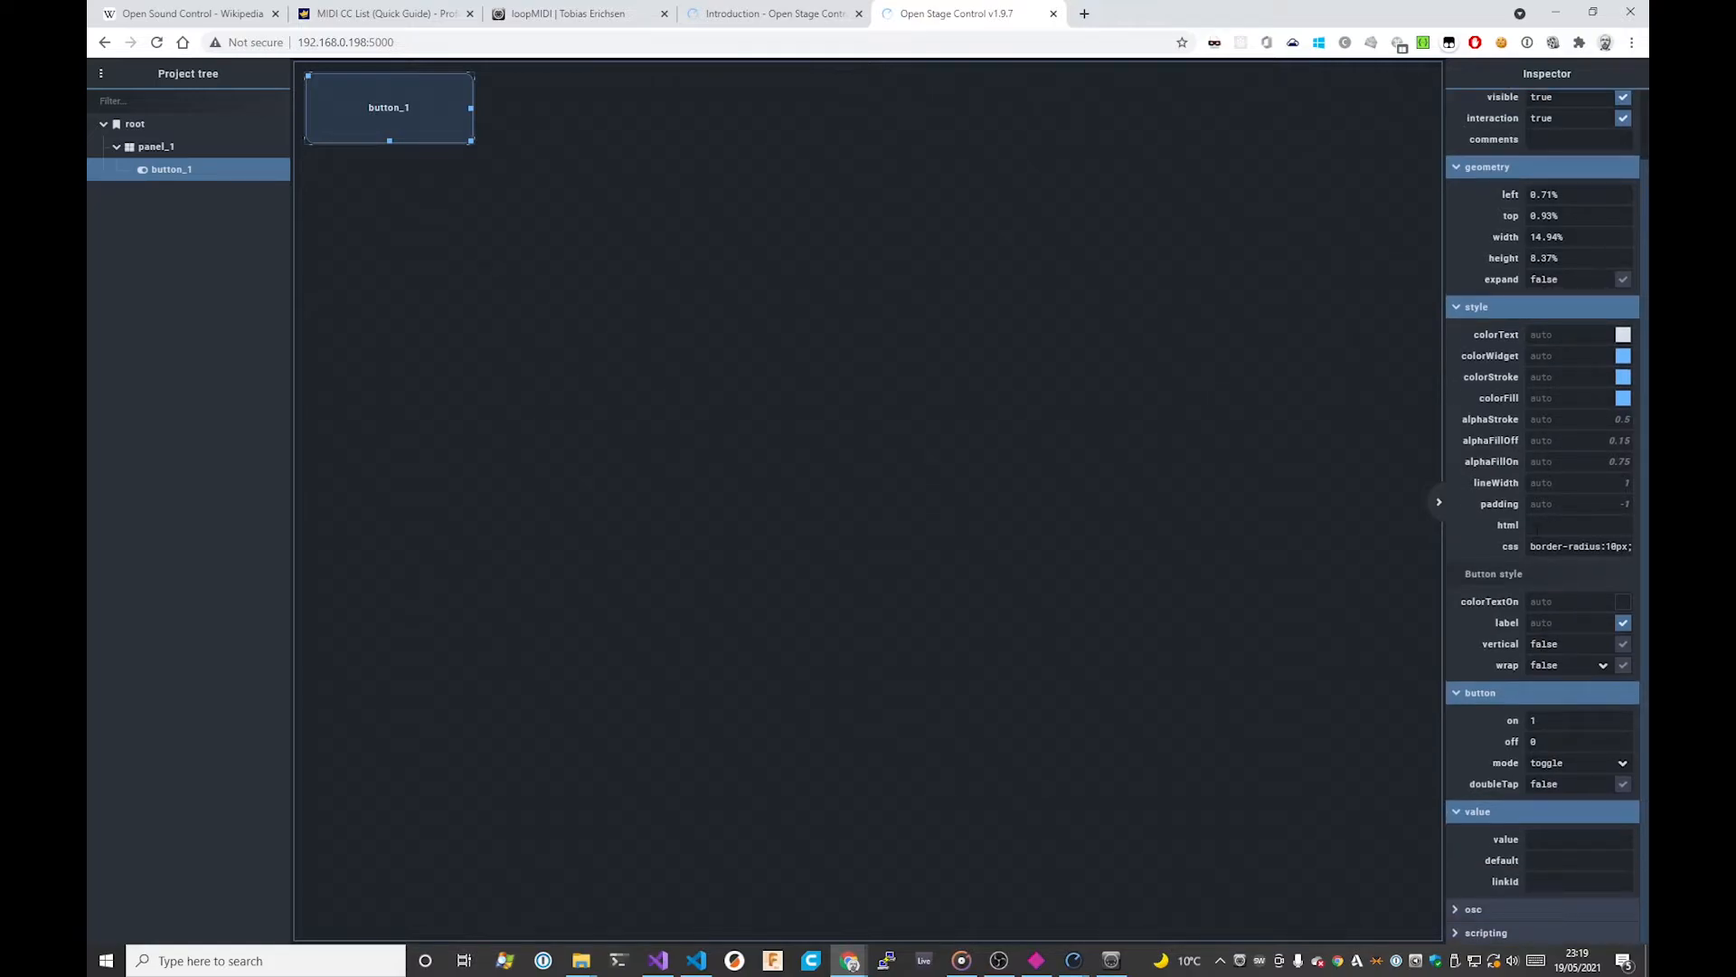
pyautogui.write('Push me!')
pyautogui.click(936, 540)
# Step: Check the button's mode options and test the button by triggering it repeatedly
pyautogui.click(453, 138)
pyautogui.click(1621, 765)
pyautogui.click(1621, 765)
pyautogui.click(369, 116)
pyautogui.click(371, 115)
pyautogui.click(371, 115)
pyautogui.click(371, 115)
# Step: Try another button mode, set the mode to tap, and test the button
pyautogui.click(1621, 765)
pyautogui.click(1592, 797)
pyautogui.click(380, 117)
pyautogui.click(379, 122)
pyautogui.click(1622, 764)
pyautogui.click(398, 109)
# Step: Set the button's OSC address to /note and its target to midi:OSC
pyautogui.click(1488, 906)
pyautogui.scroll(-2, 1537, 633)
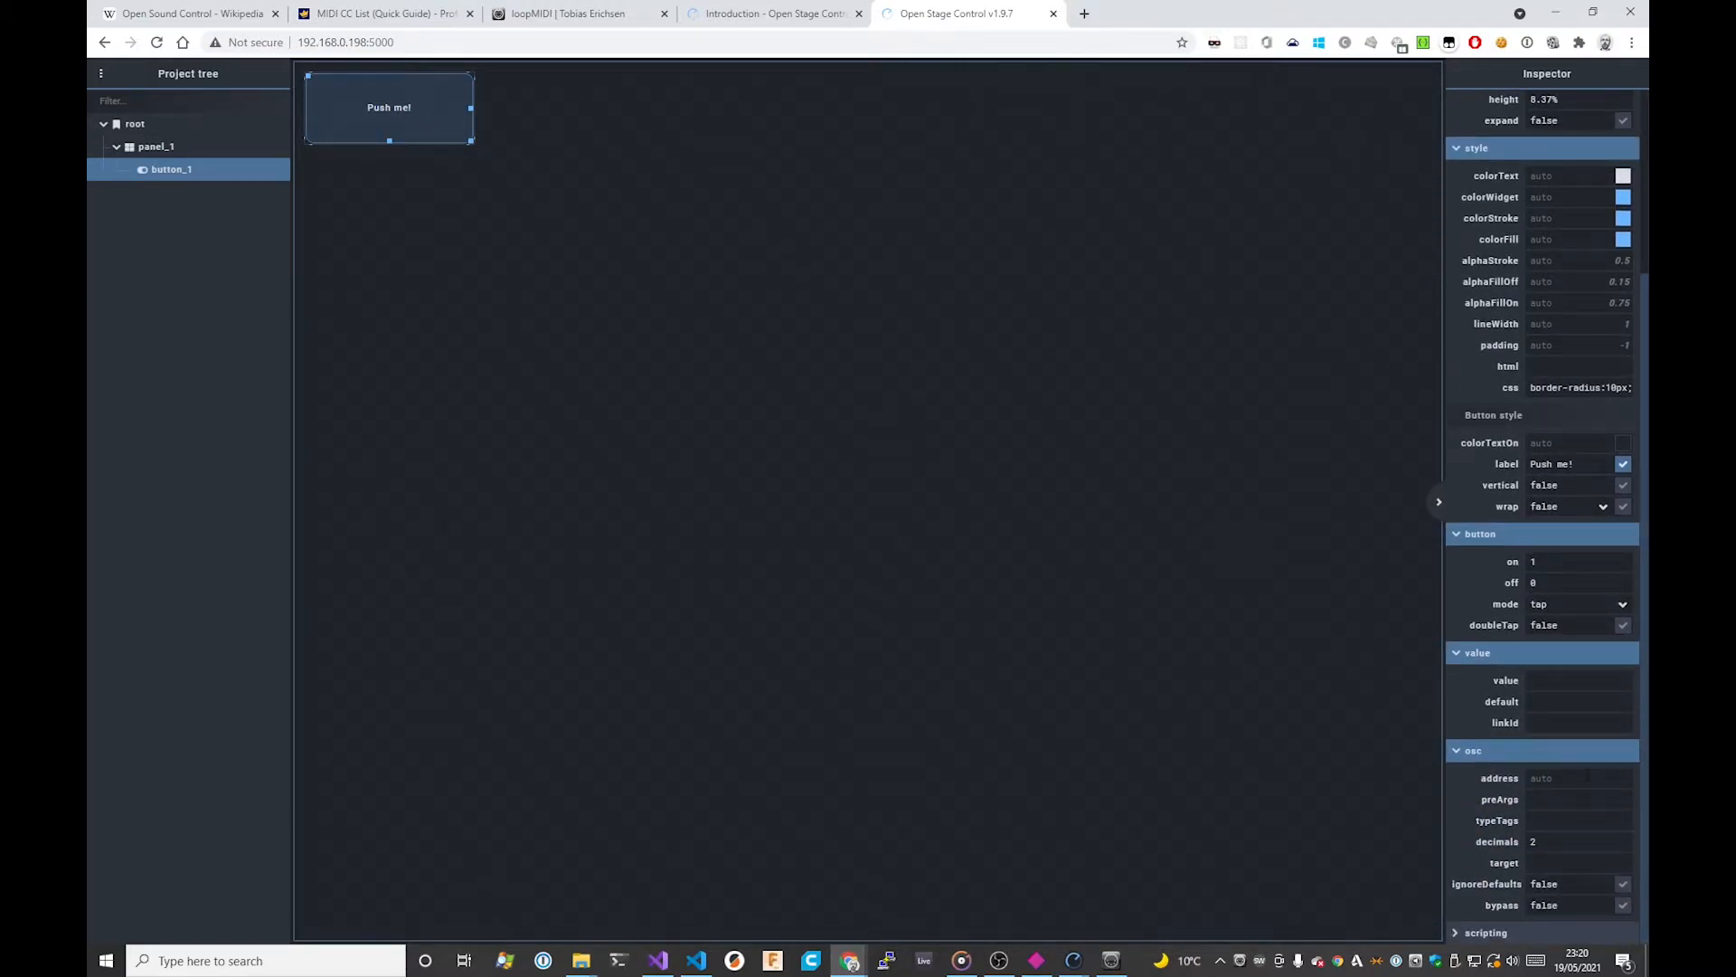
pyautogui.write('/note')
pyautogui.write('midi')
pyautogui.write(':OSC')
# Step: Set the button's OSC preArgs to the array [6, 60]
pyautogui.write('[')
pyautogui.write(']')
pyautogui.write('6')
pyautogui.write(',')
pyautogui.write('60')
# Step: Set the button's on value to 100, test the button, and review its OSC settings
pyautogui.click(1557, 562)
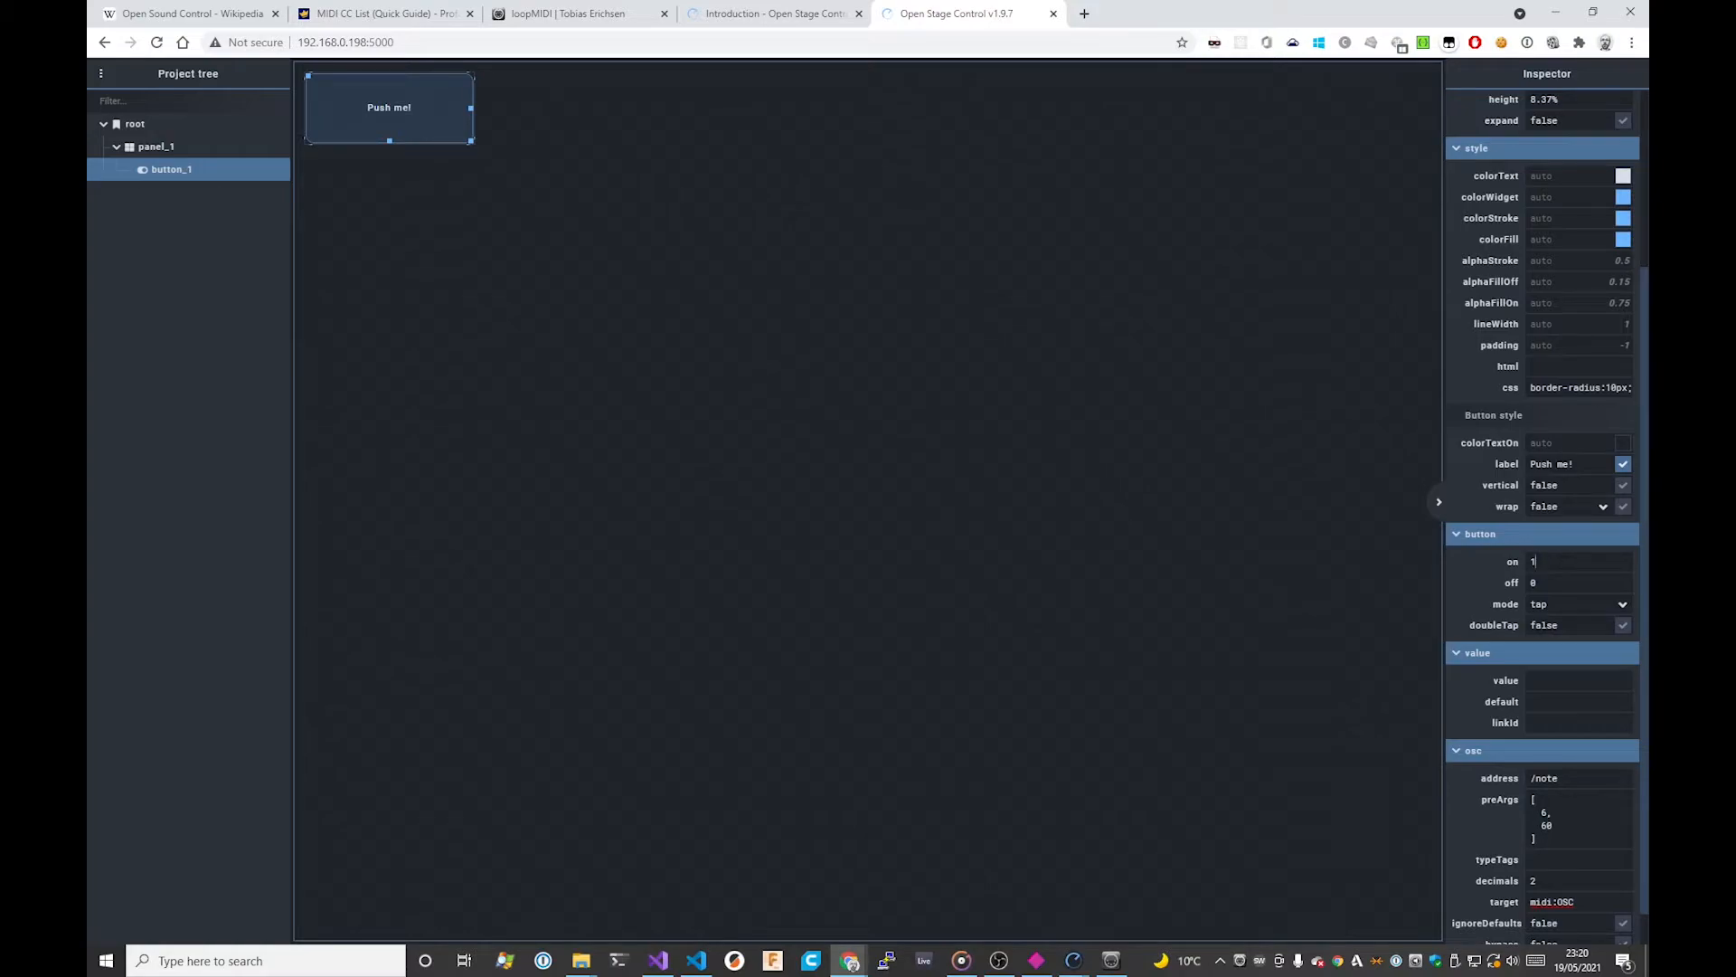
pyautogui.click(1323, 593)
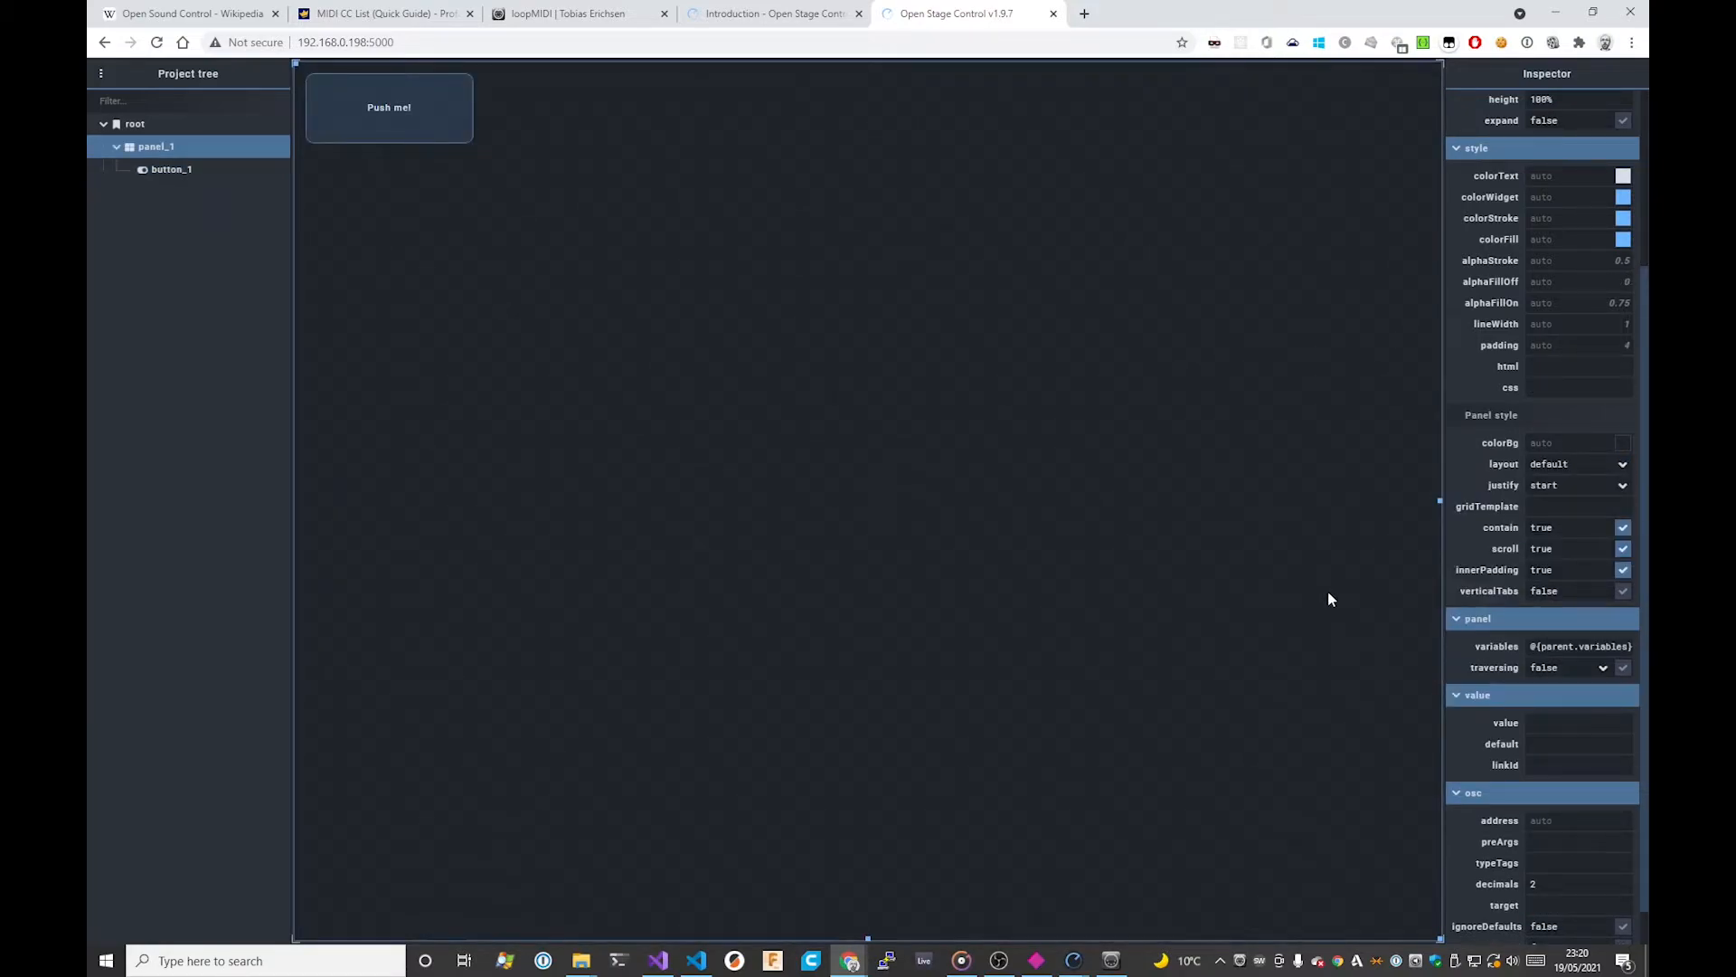
pyautogui.click(407, 109)
pyautogui.click(406, 110)
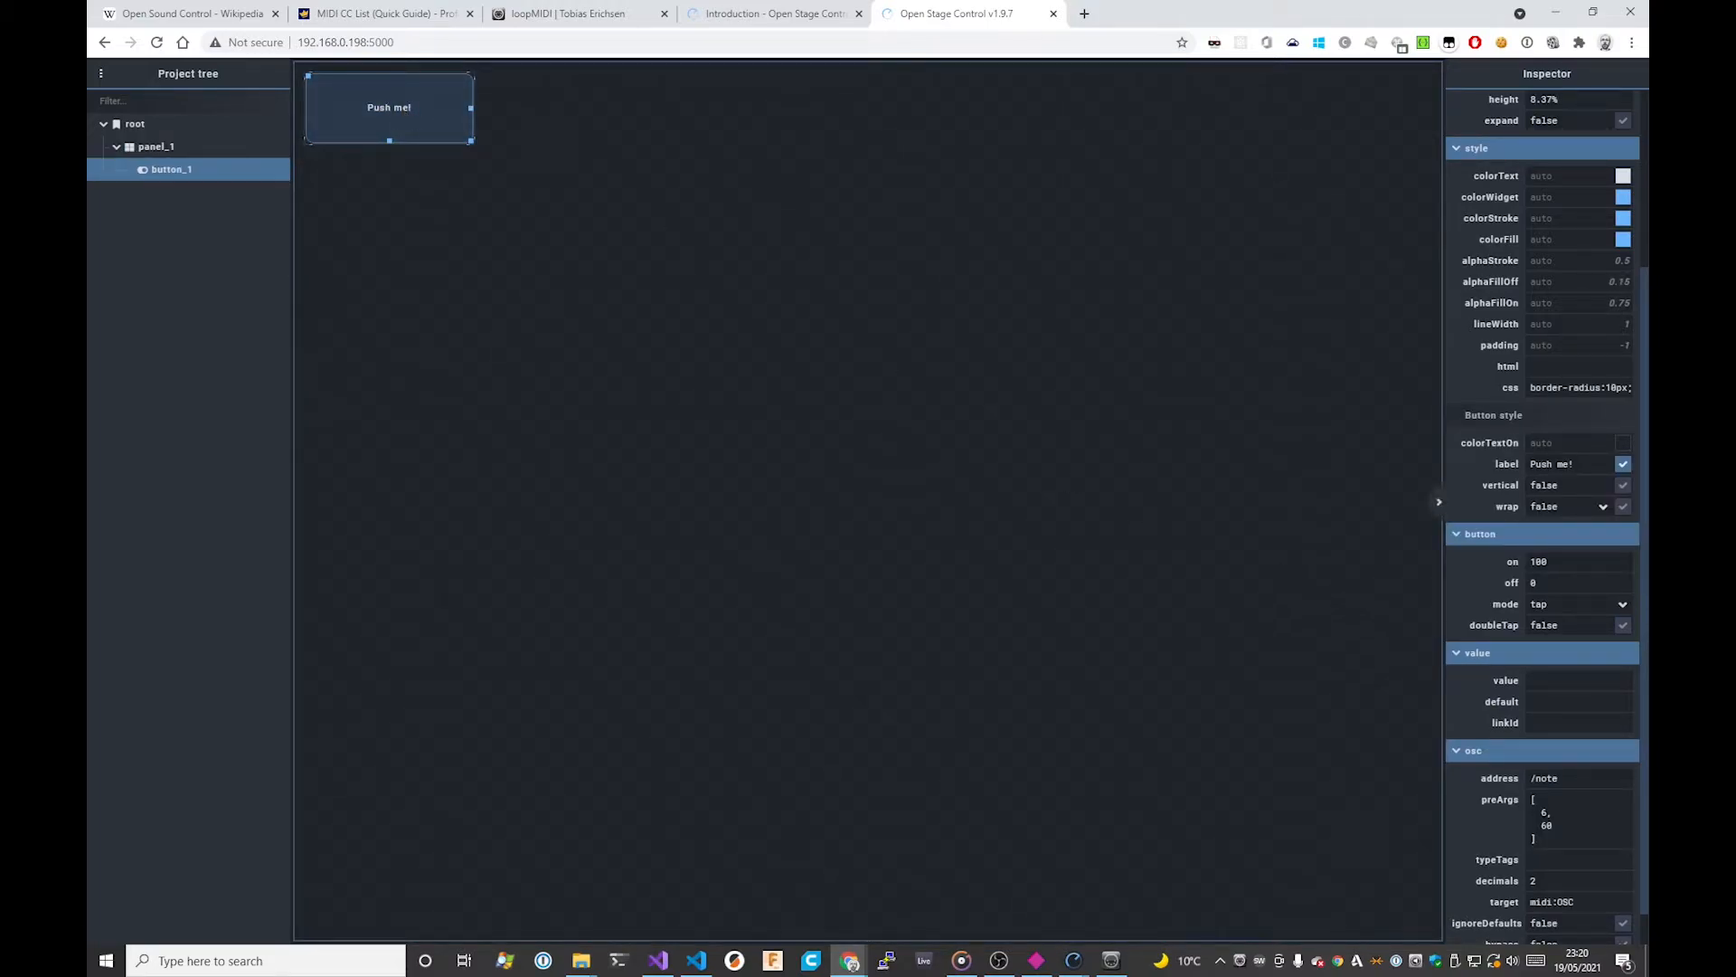
pyautogui.scroll(-1, 1548, 518)
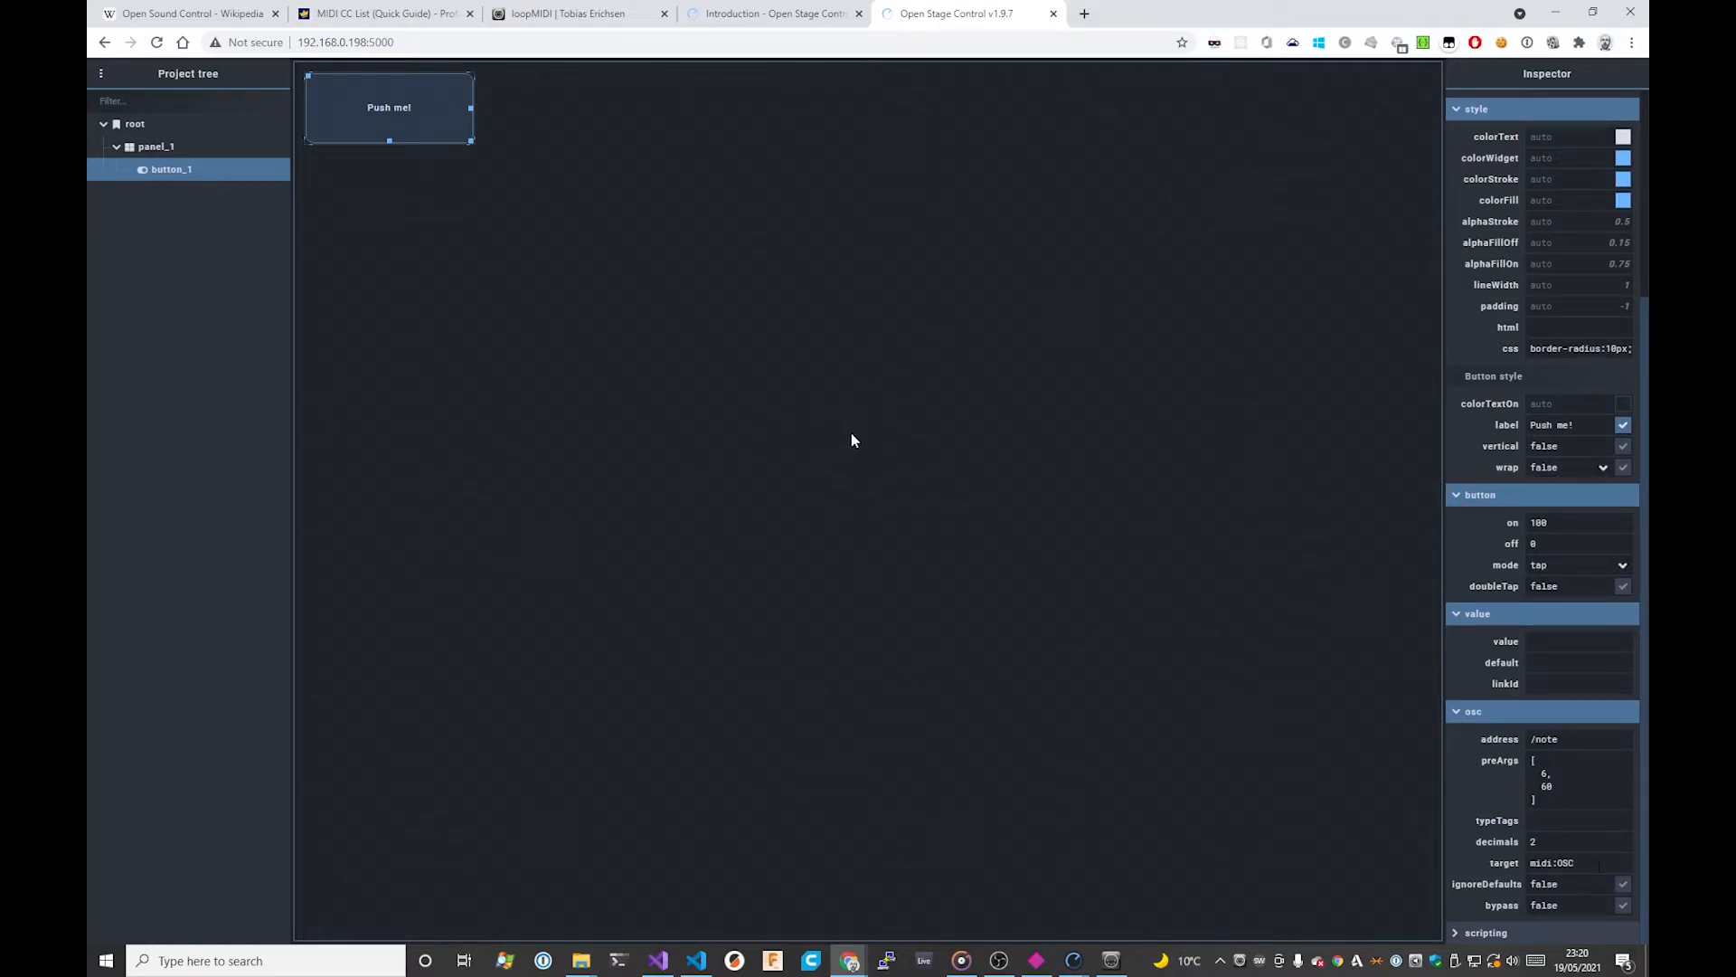
pyautogui.click(545, 208)
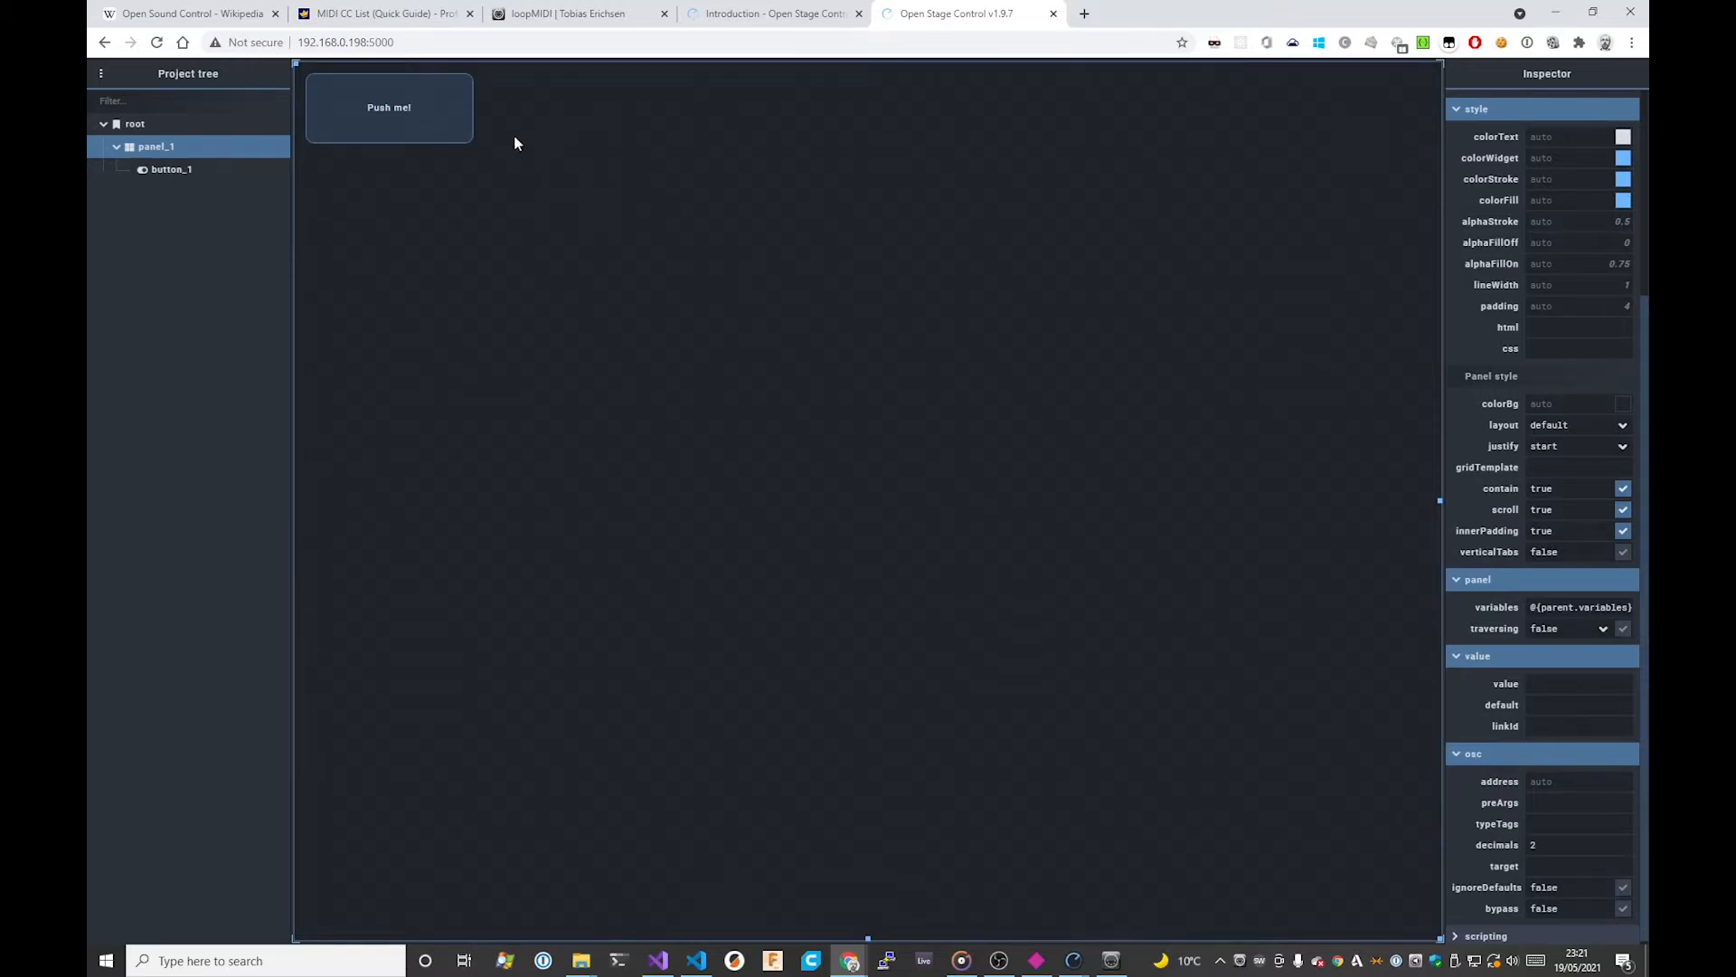
pyautogui.click(392, 107)
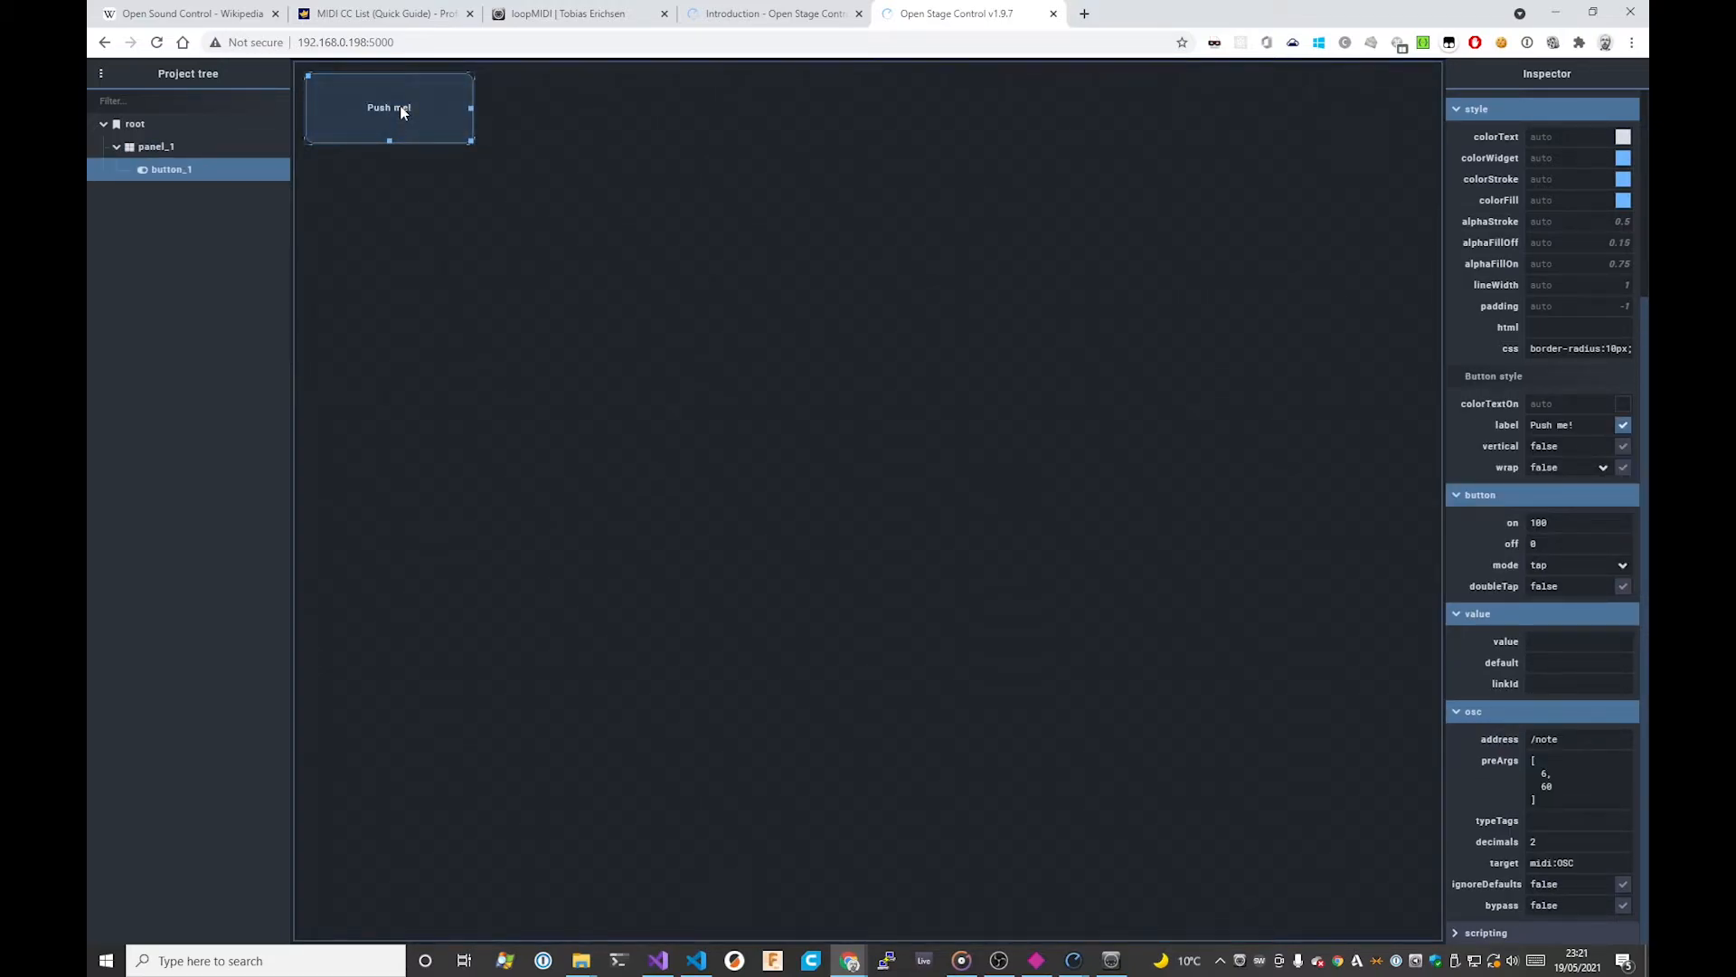
# Step: Switch to SnookerLoopy, set its MIDI Input Port 1 to OSC, and test the Push me! button in the browser
pyautogui.hotkey('alt', 'Tab')
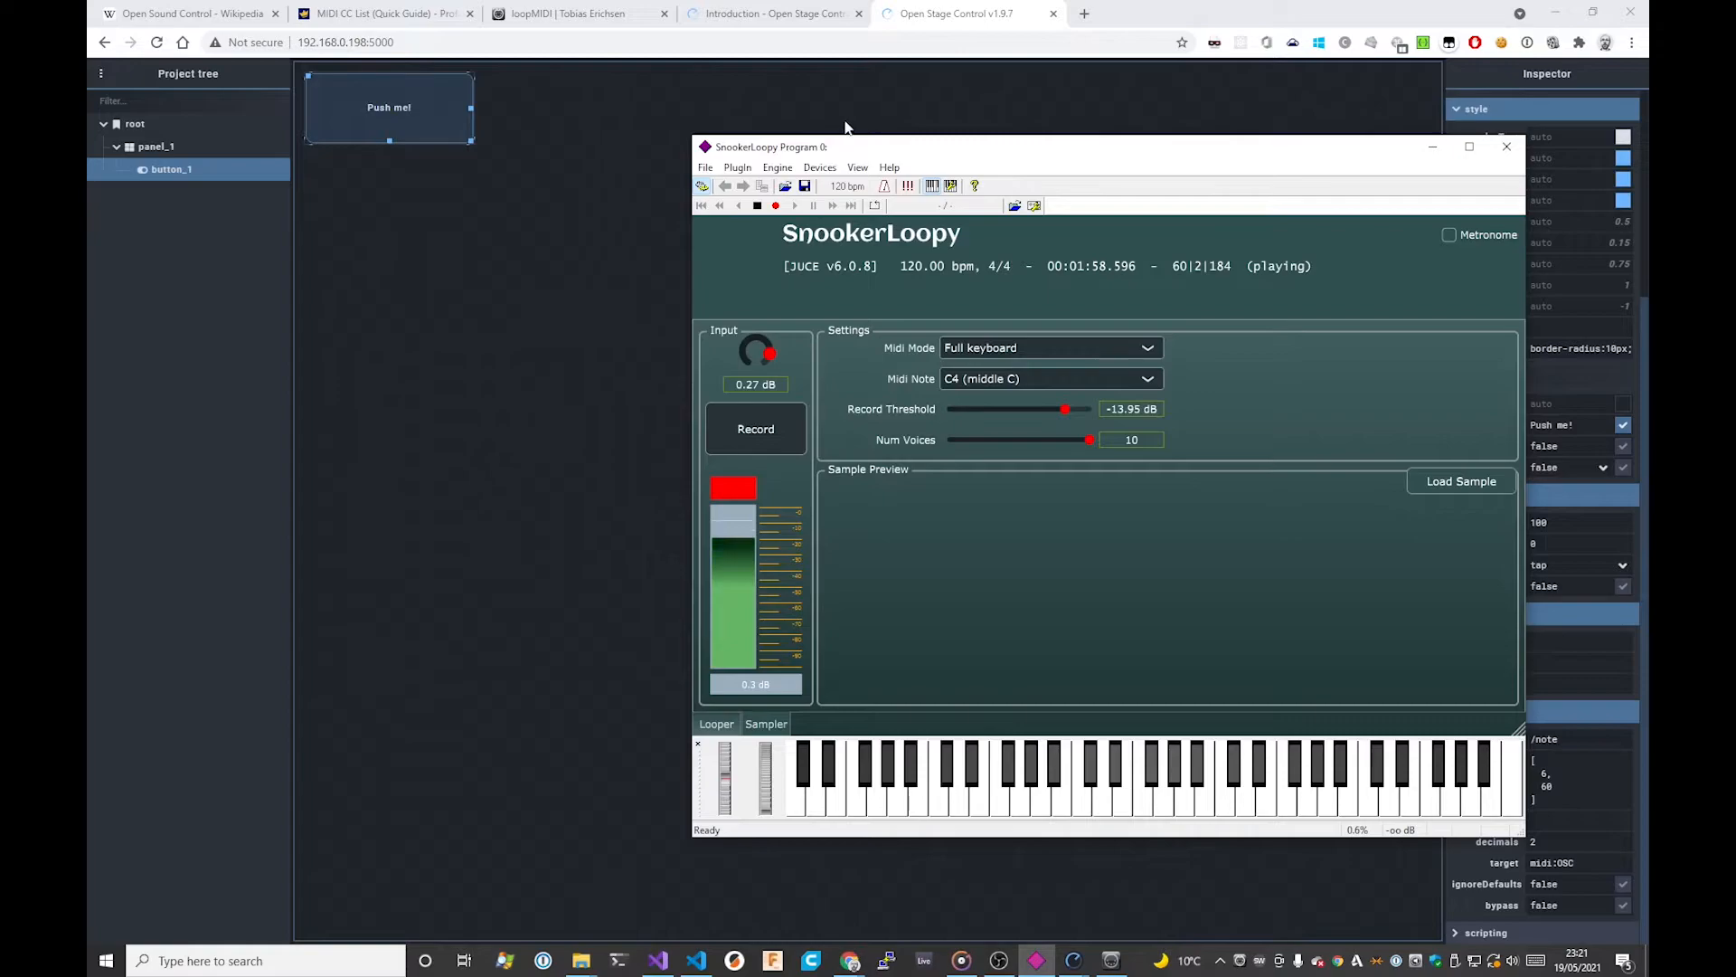
pyautogui.click(812, 168)
pyautogui.click(841, 201)
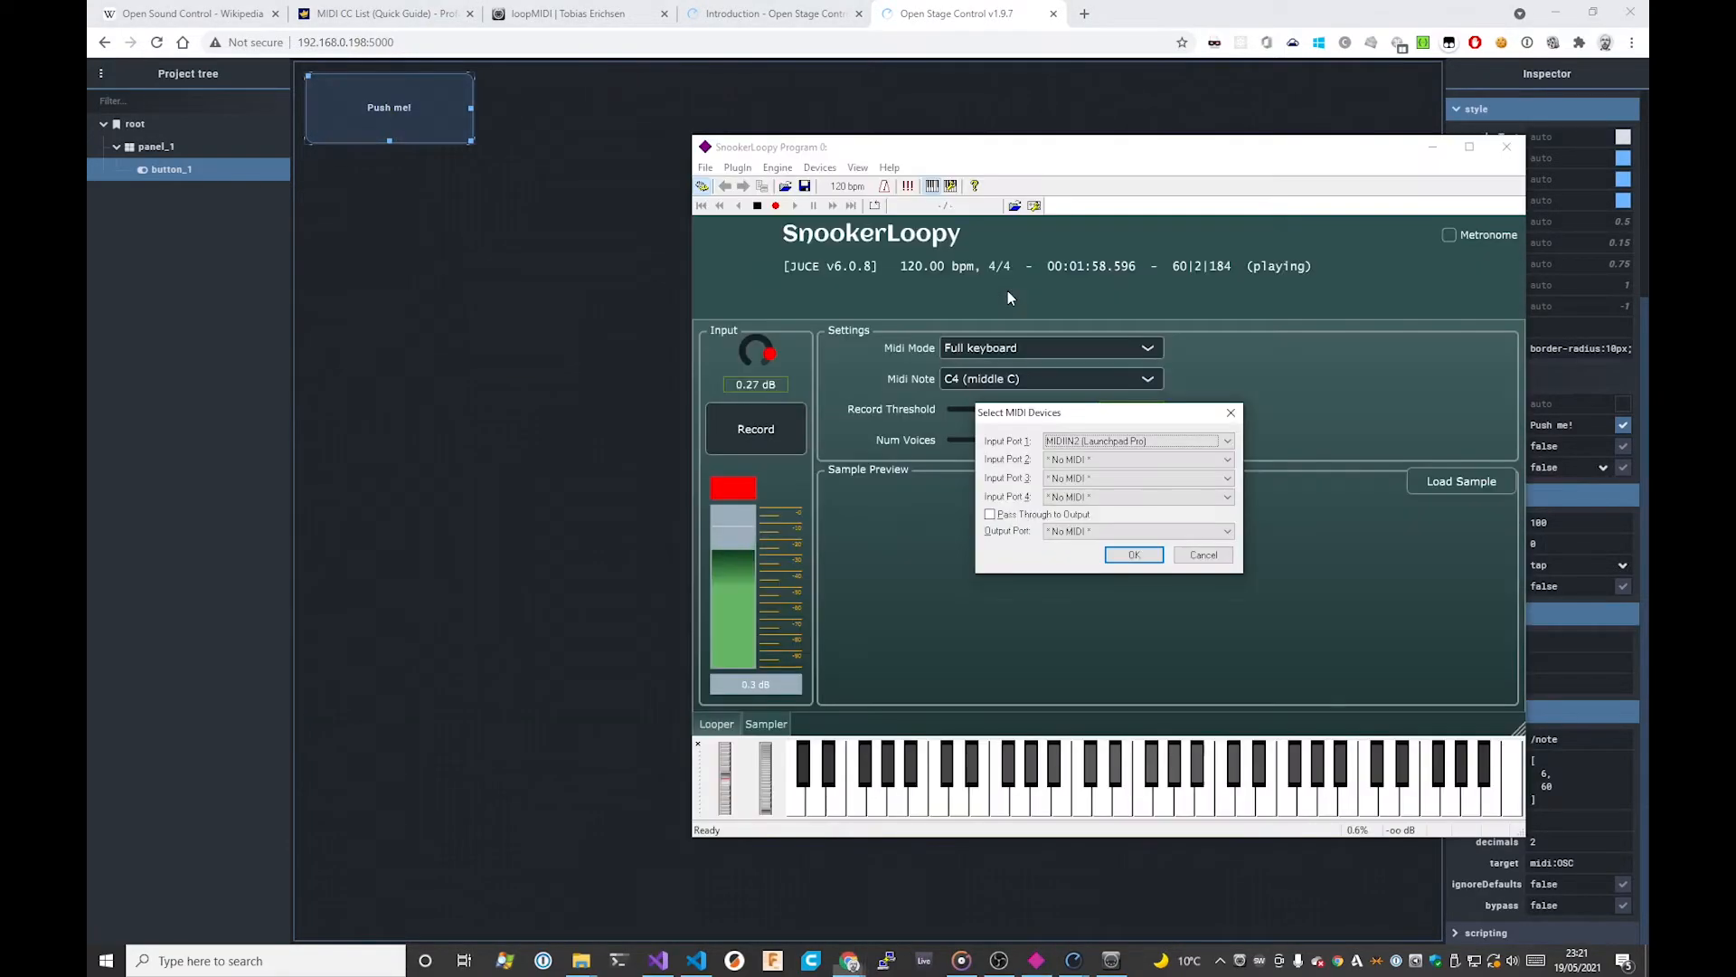
pyautogui.click(1135, 440)
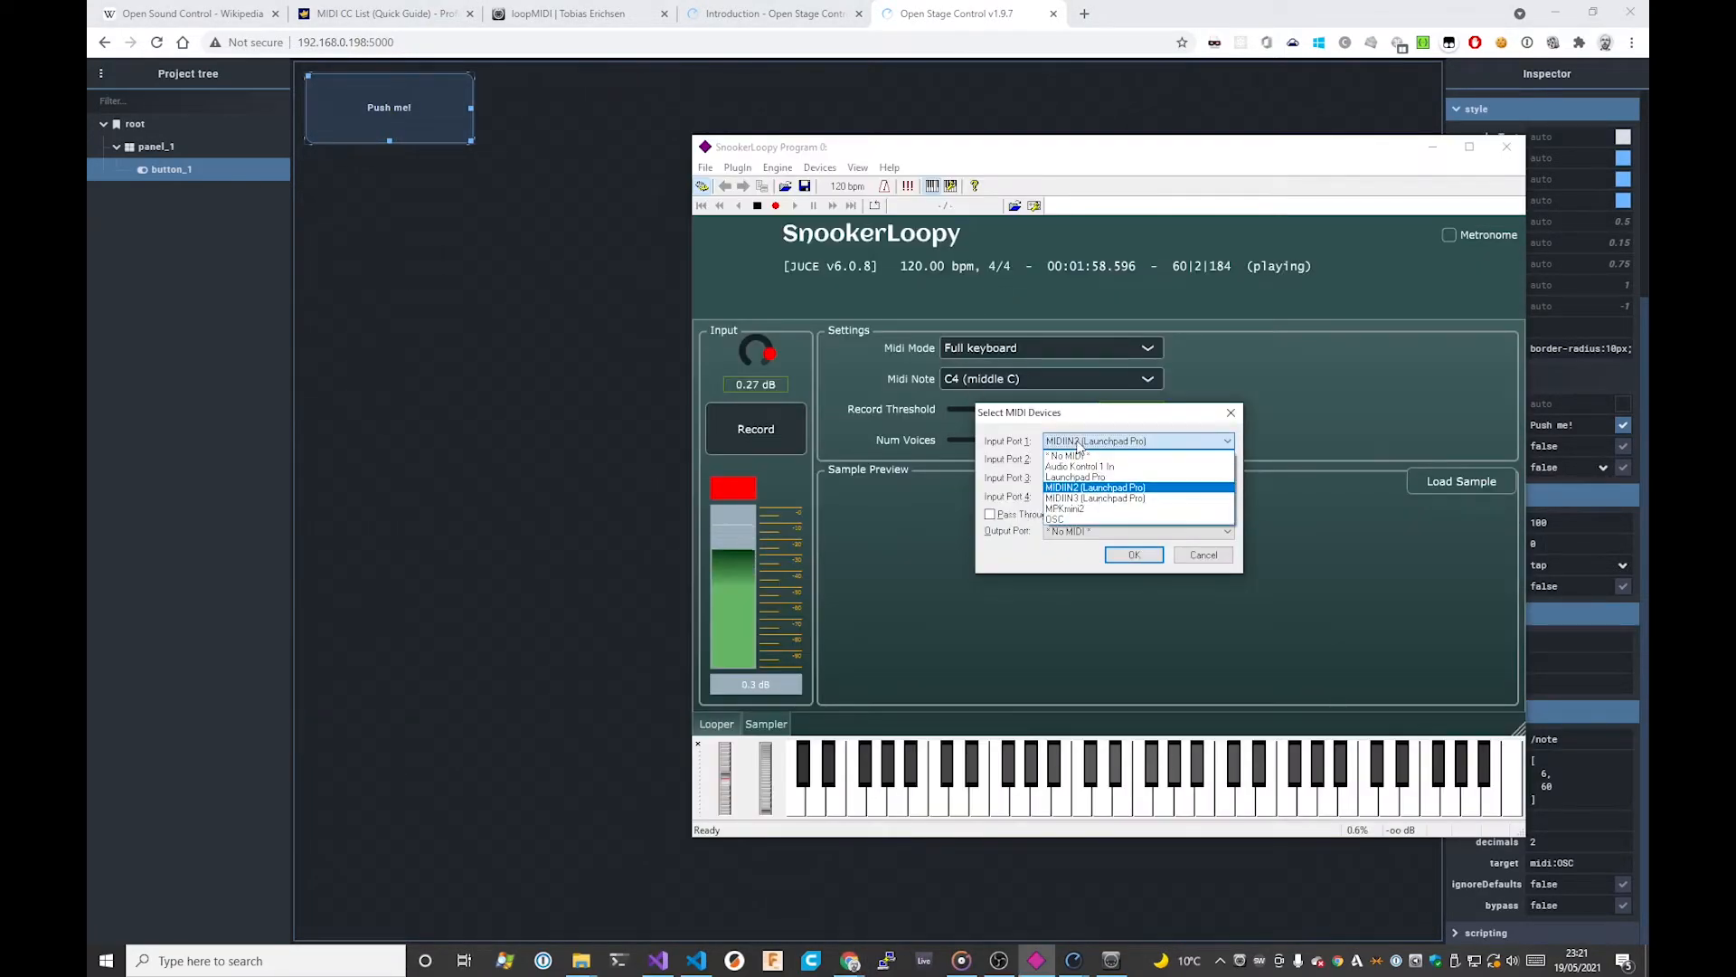
pyautogui.click(1098, 519)
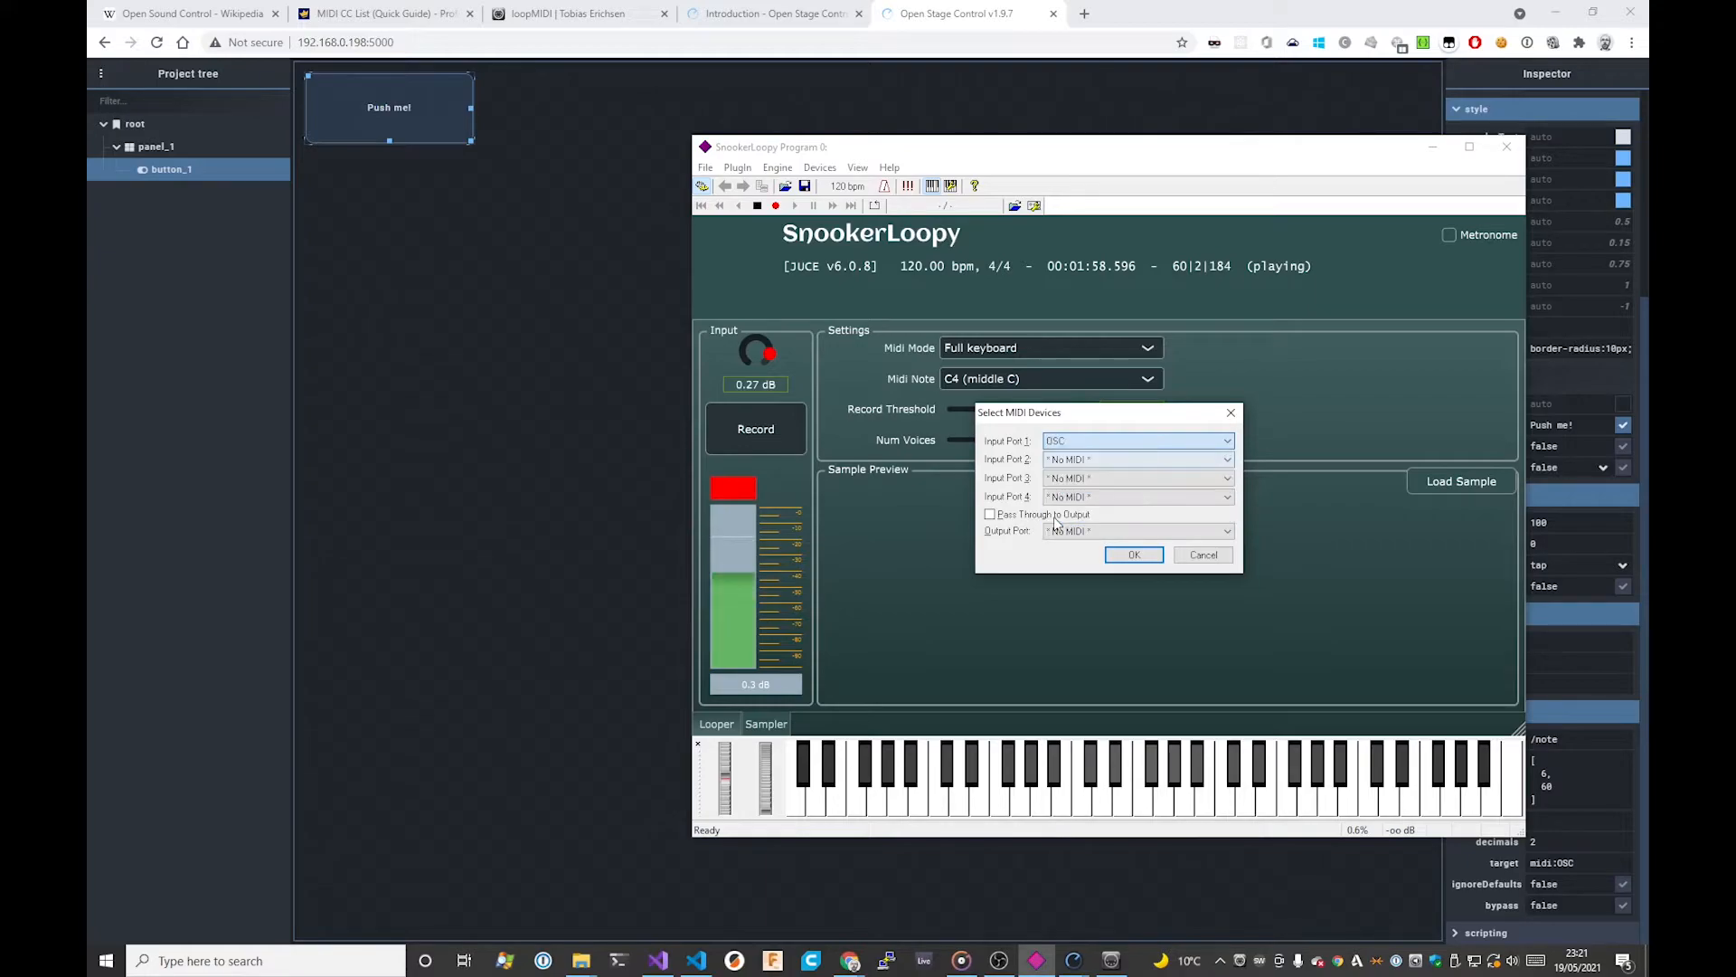
pyautogui.click(1136, 555)
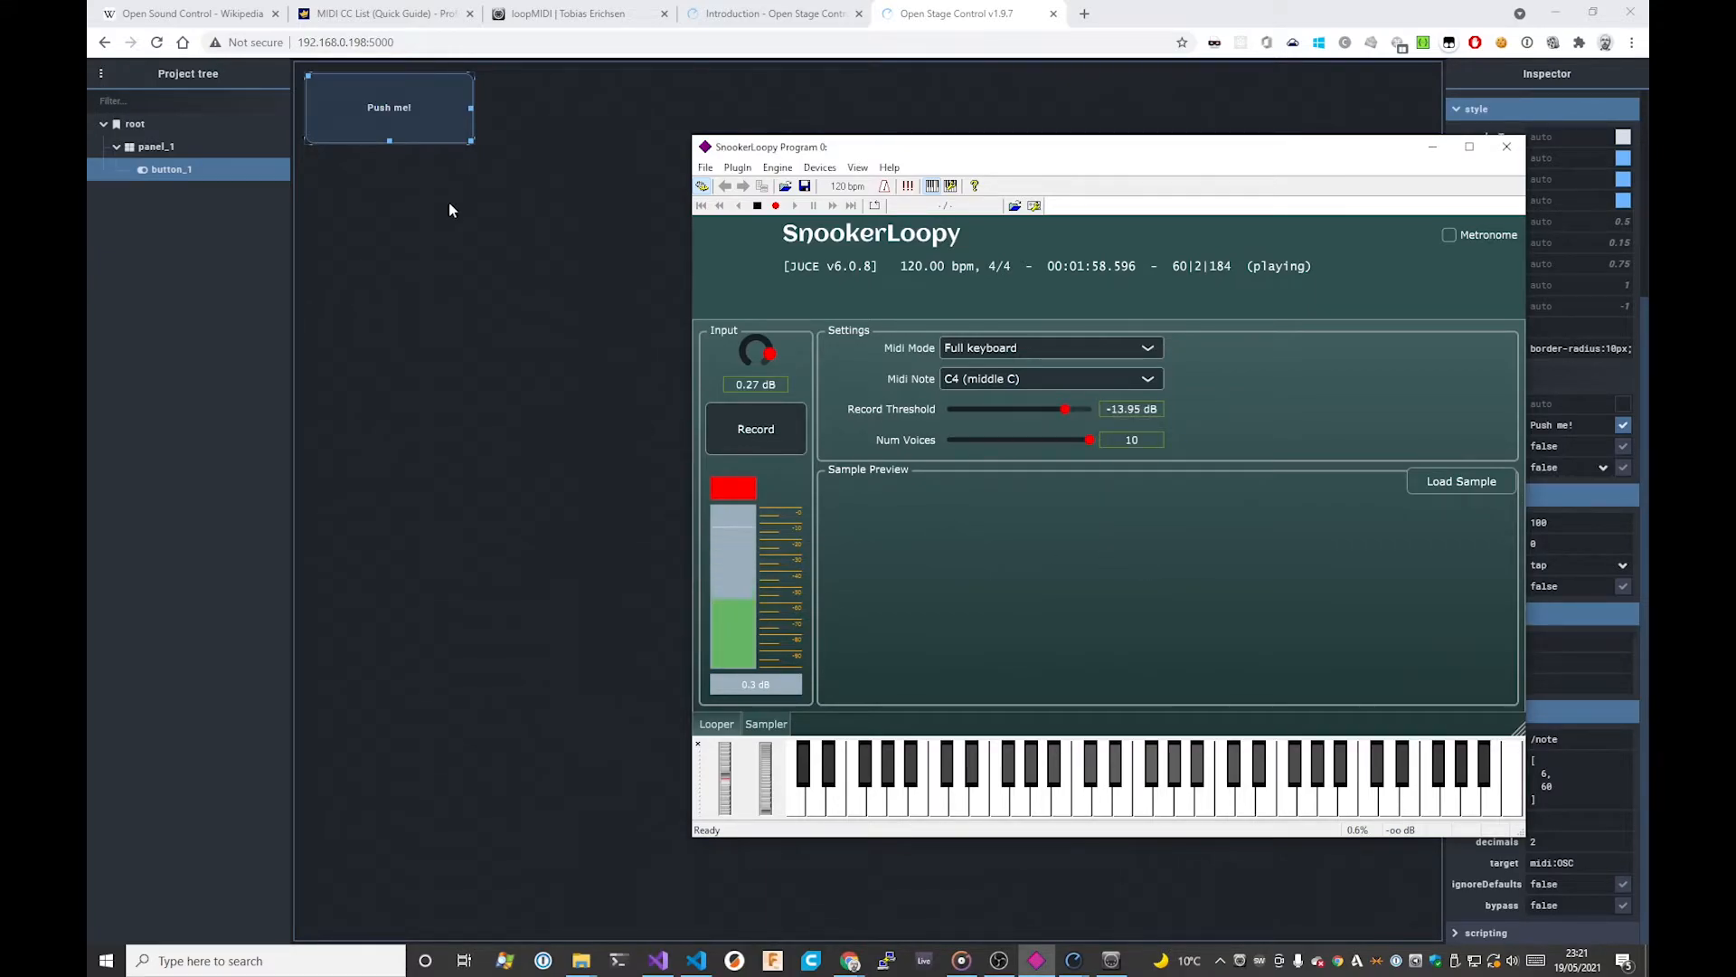
pyautogui.click(434, 154)
pyautogui.click(403, 112)
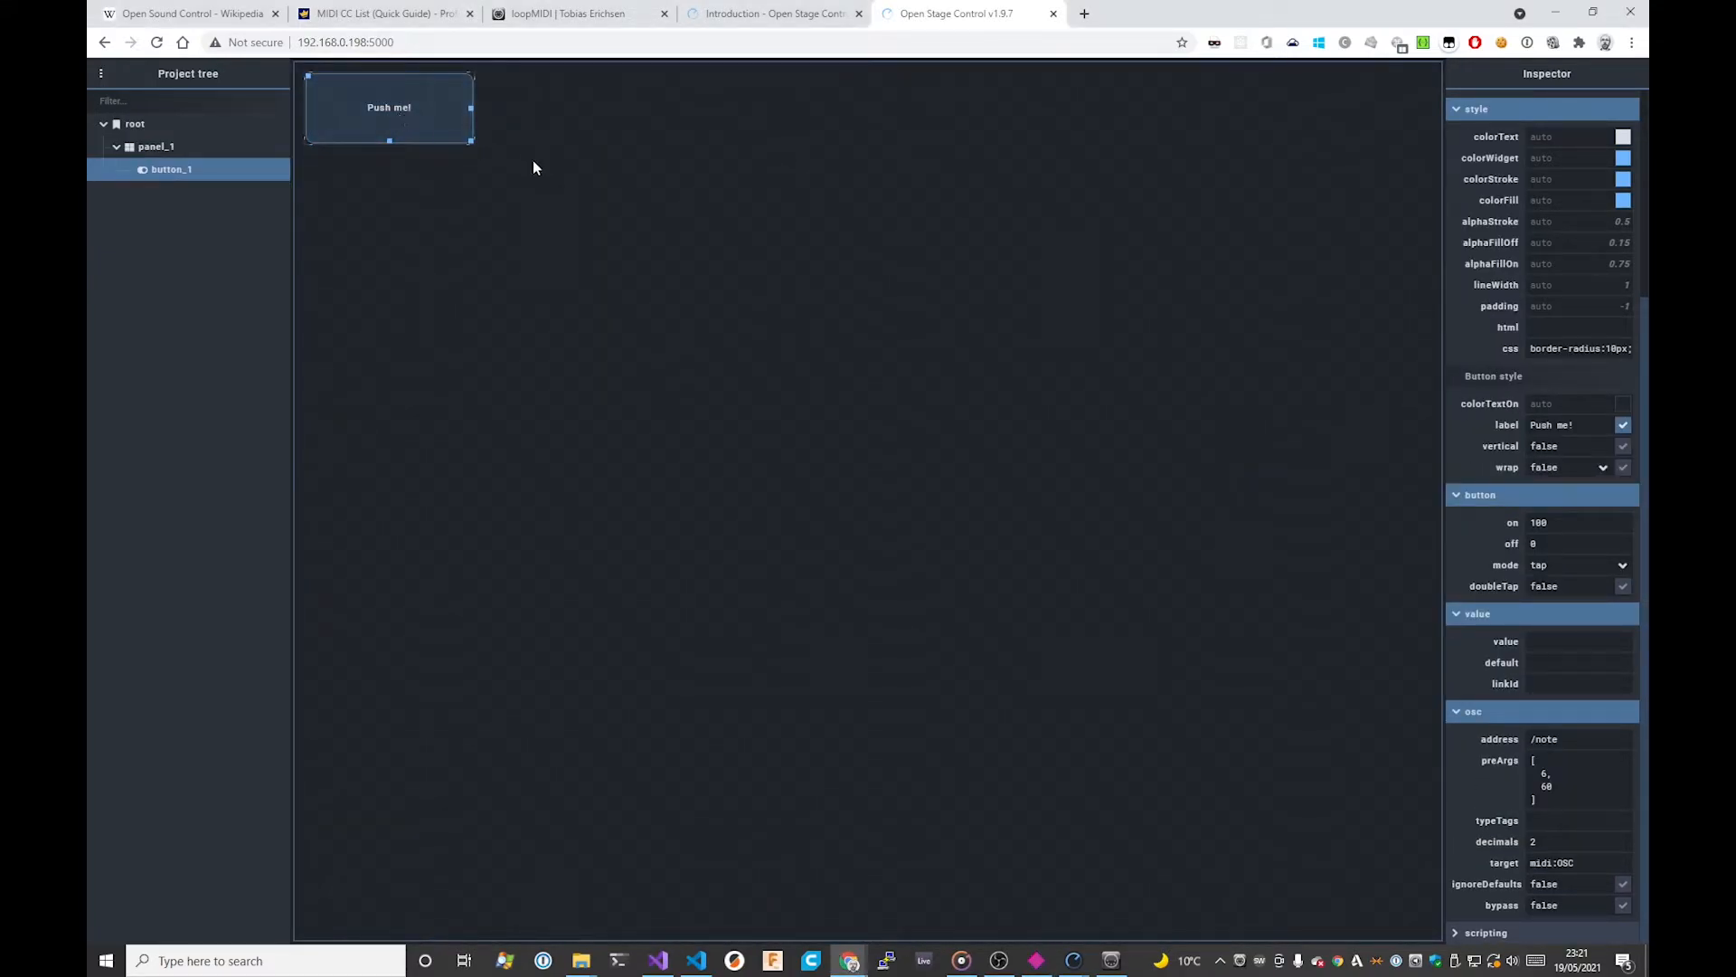
# Step: Switch to SnookerLoopy and record a short sample
pyautogui.hotkey('alt', 'Tab')
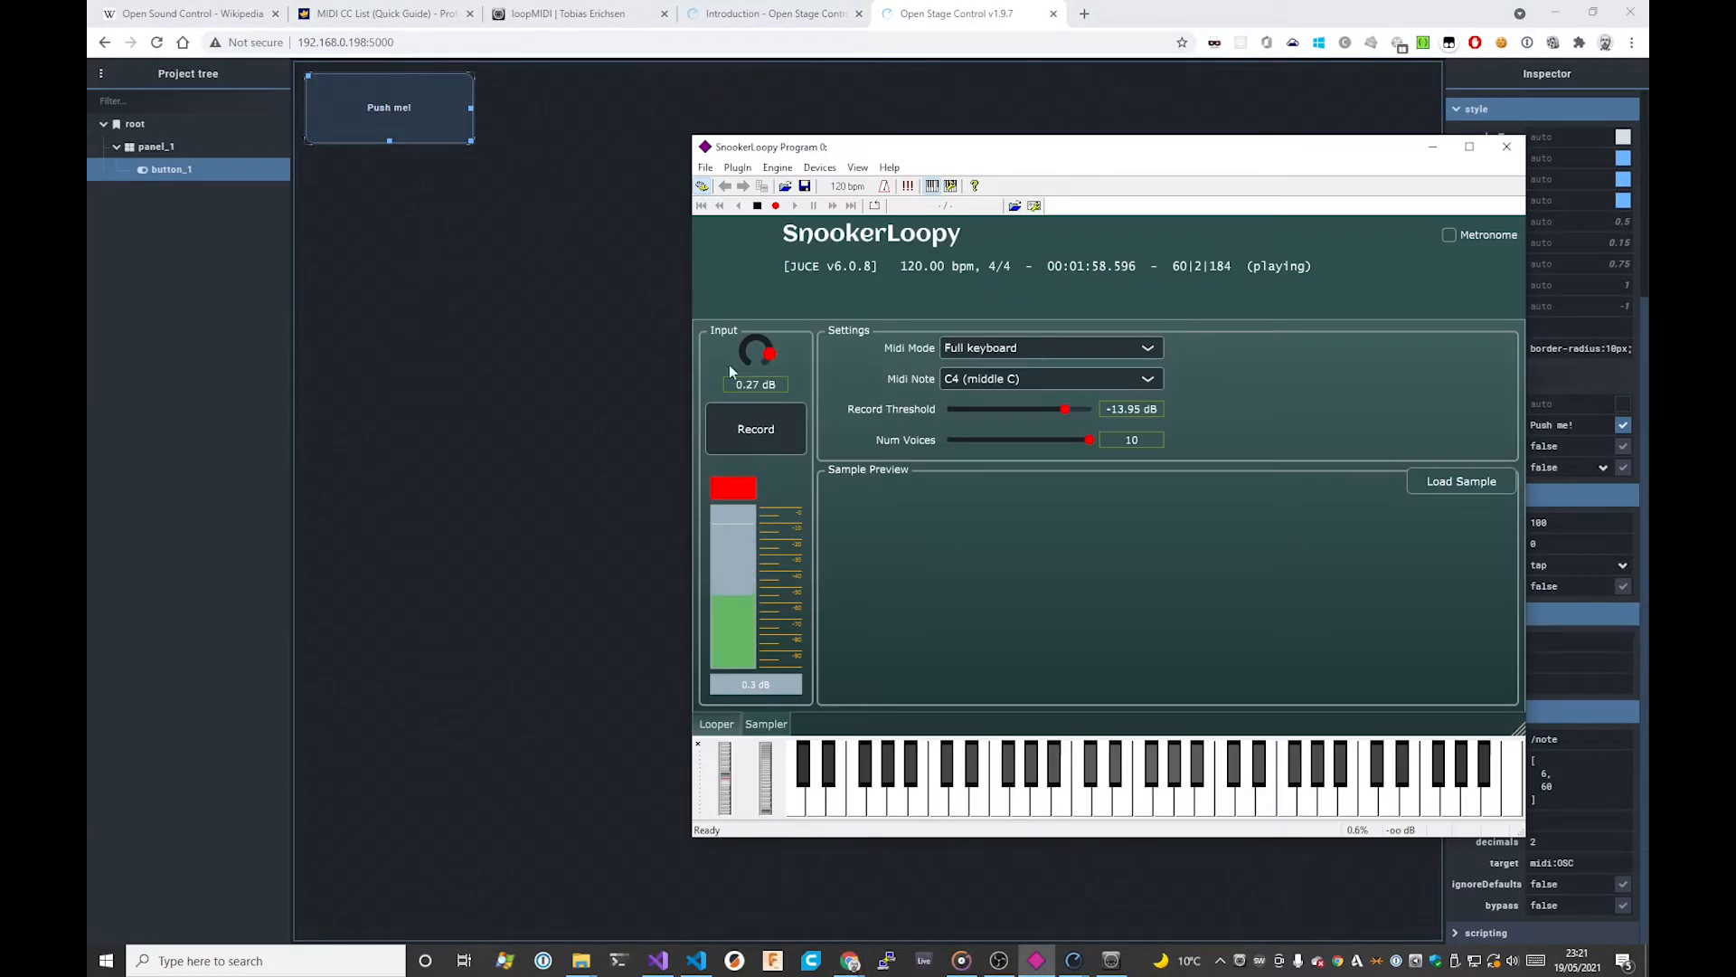
pyautogui.click(774, 440)
pyautogui.click(774, 440)
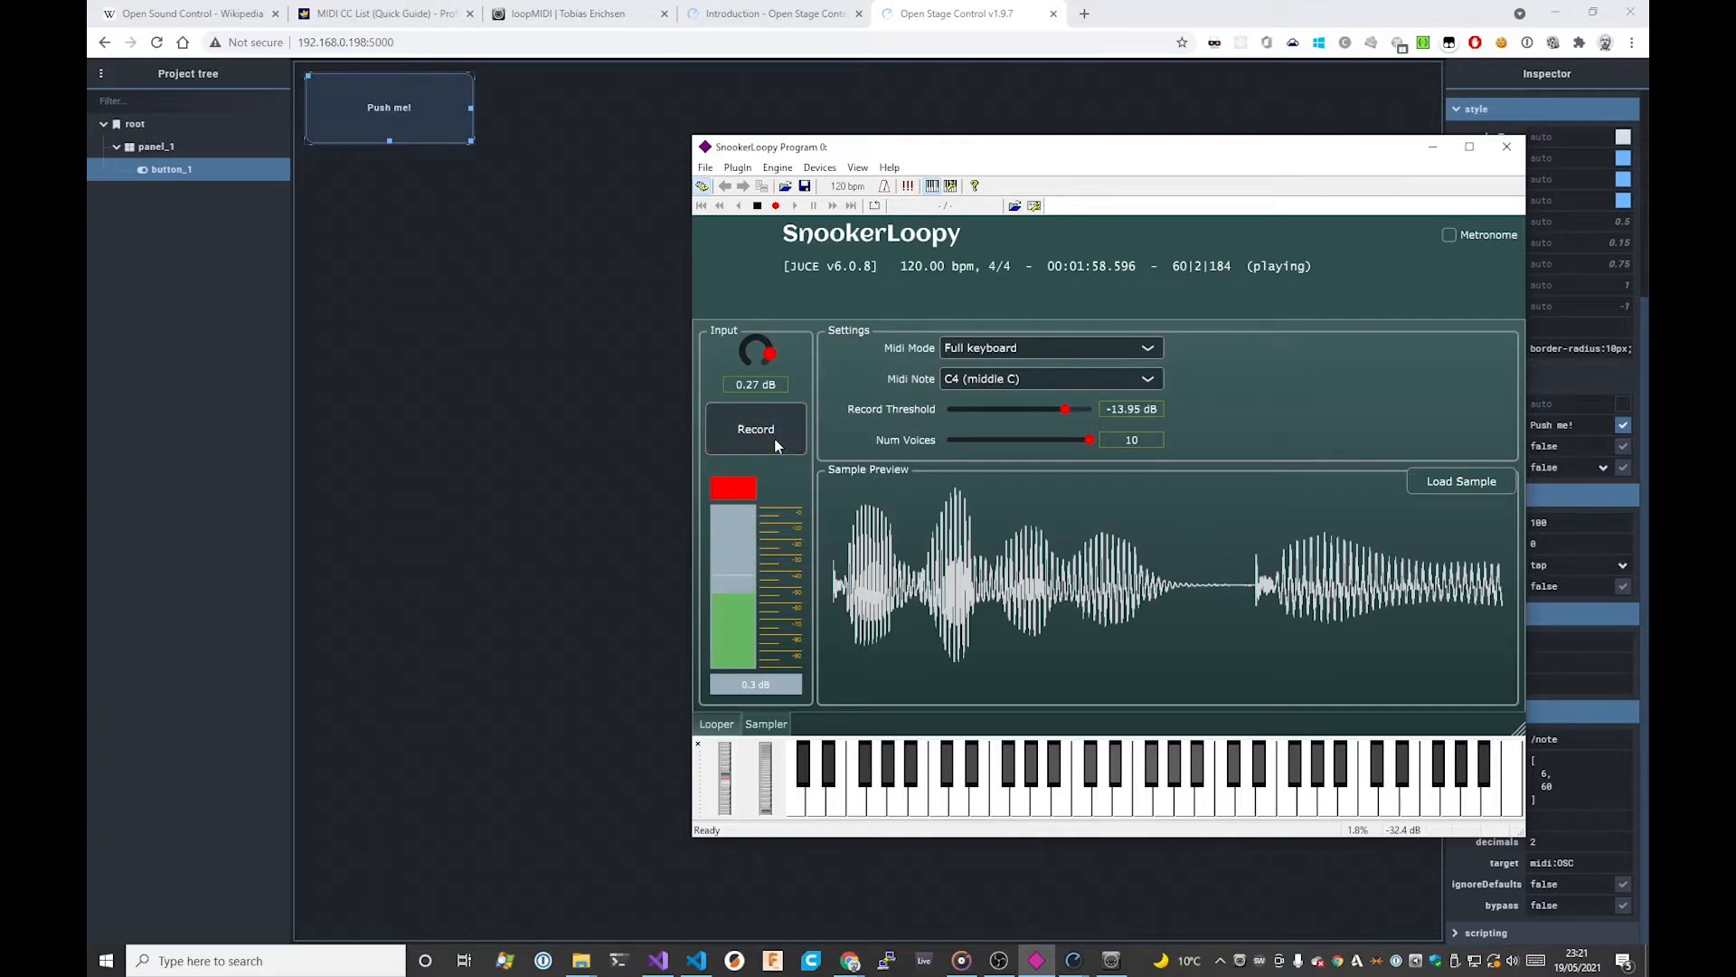
# Step: Trigger the recorded sample with the Push me! button in the browser, checking SnookerLoopy between attempts
pyautogui.click(416, 122)
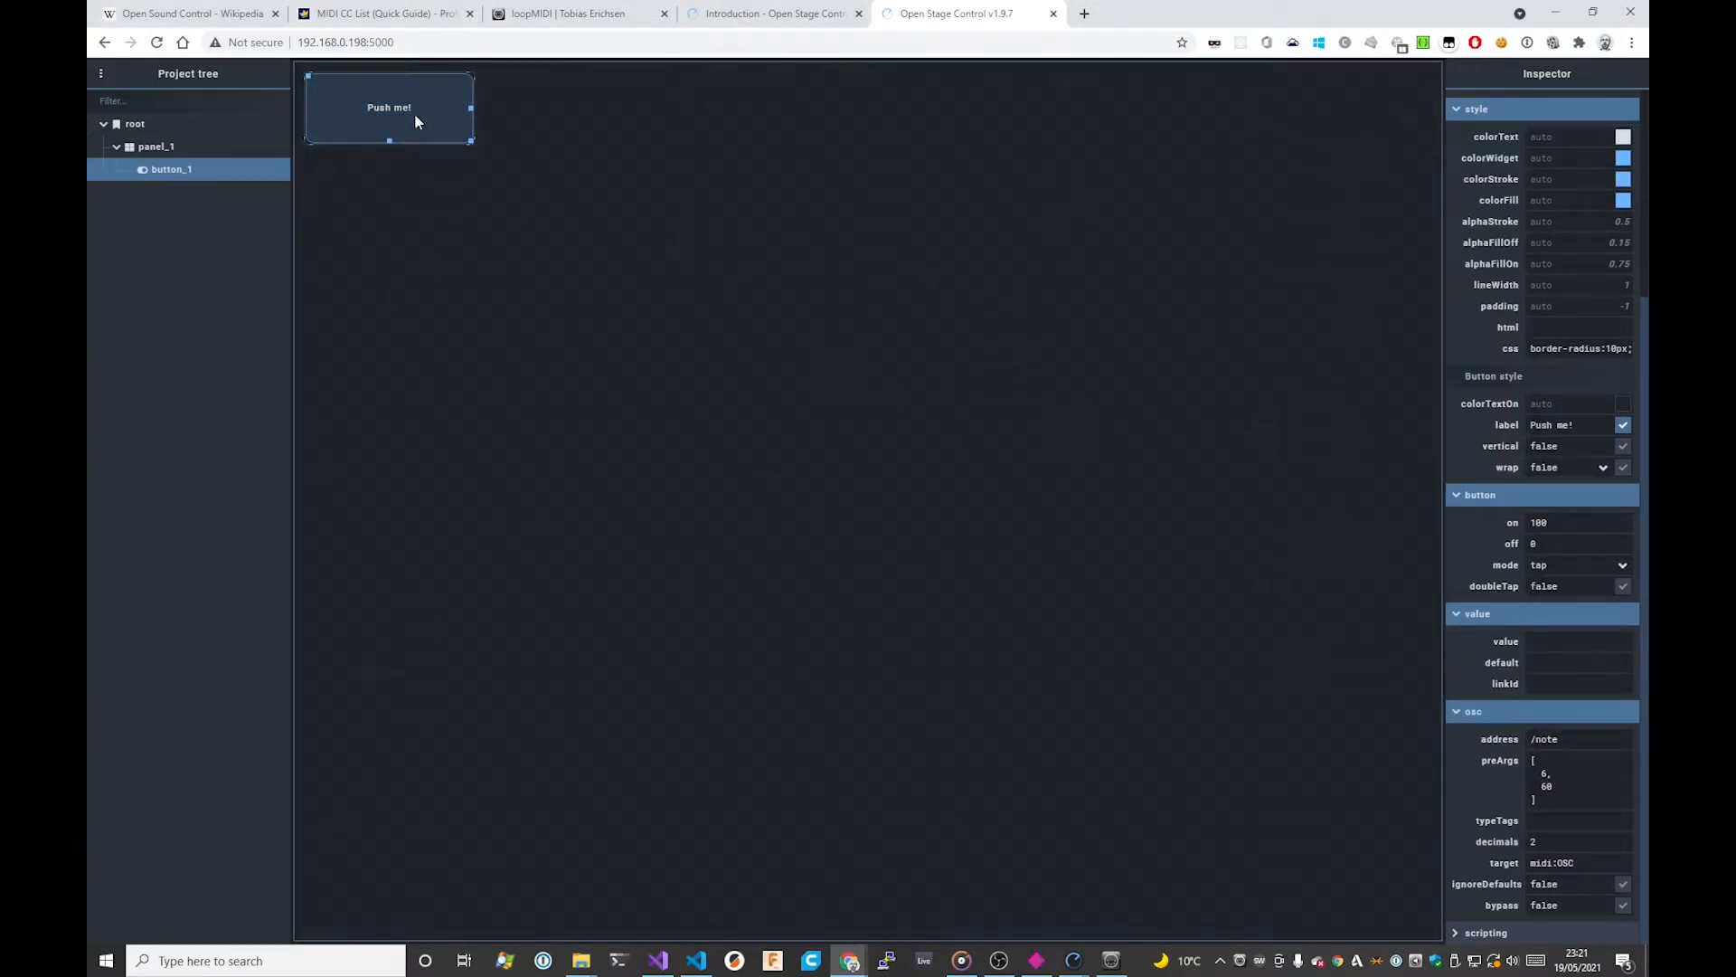
pyautogui.hotkey('alt', 'Tab')
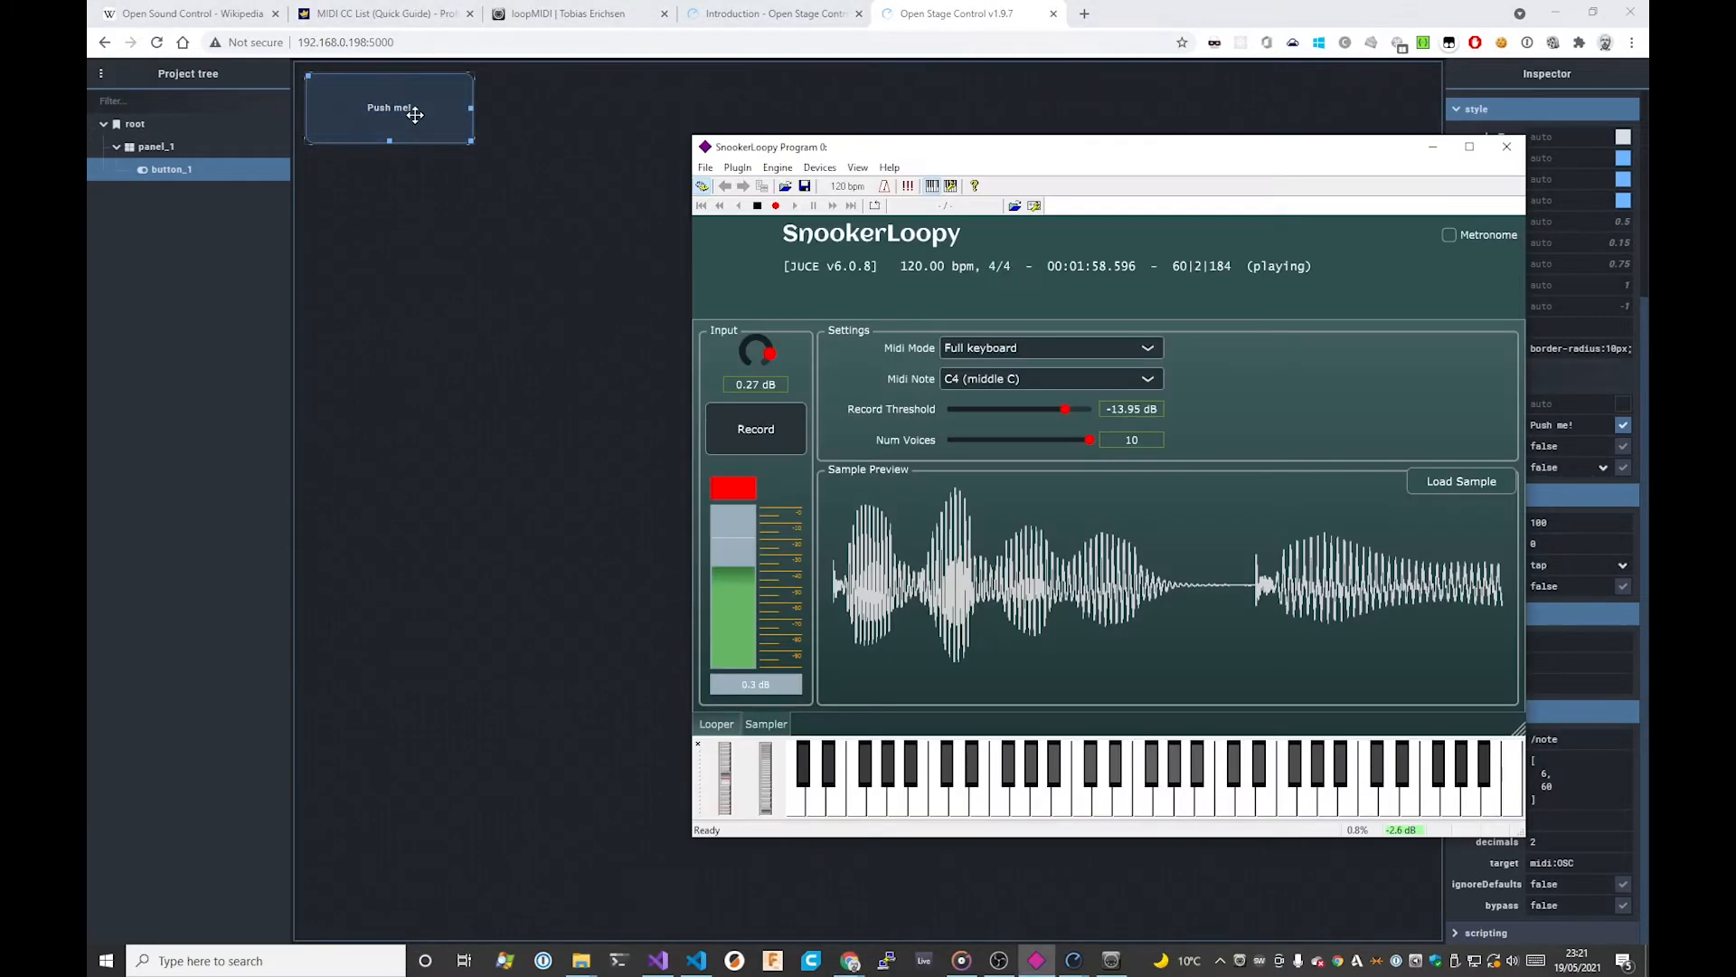
pyautogui.click(415, 112)
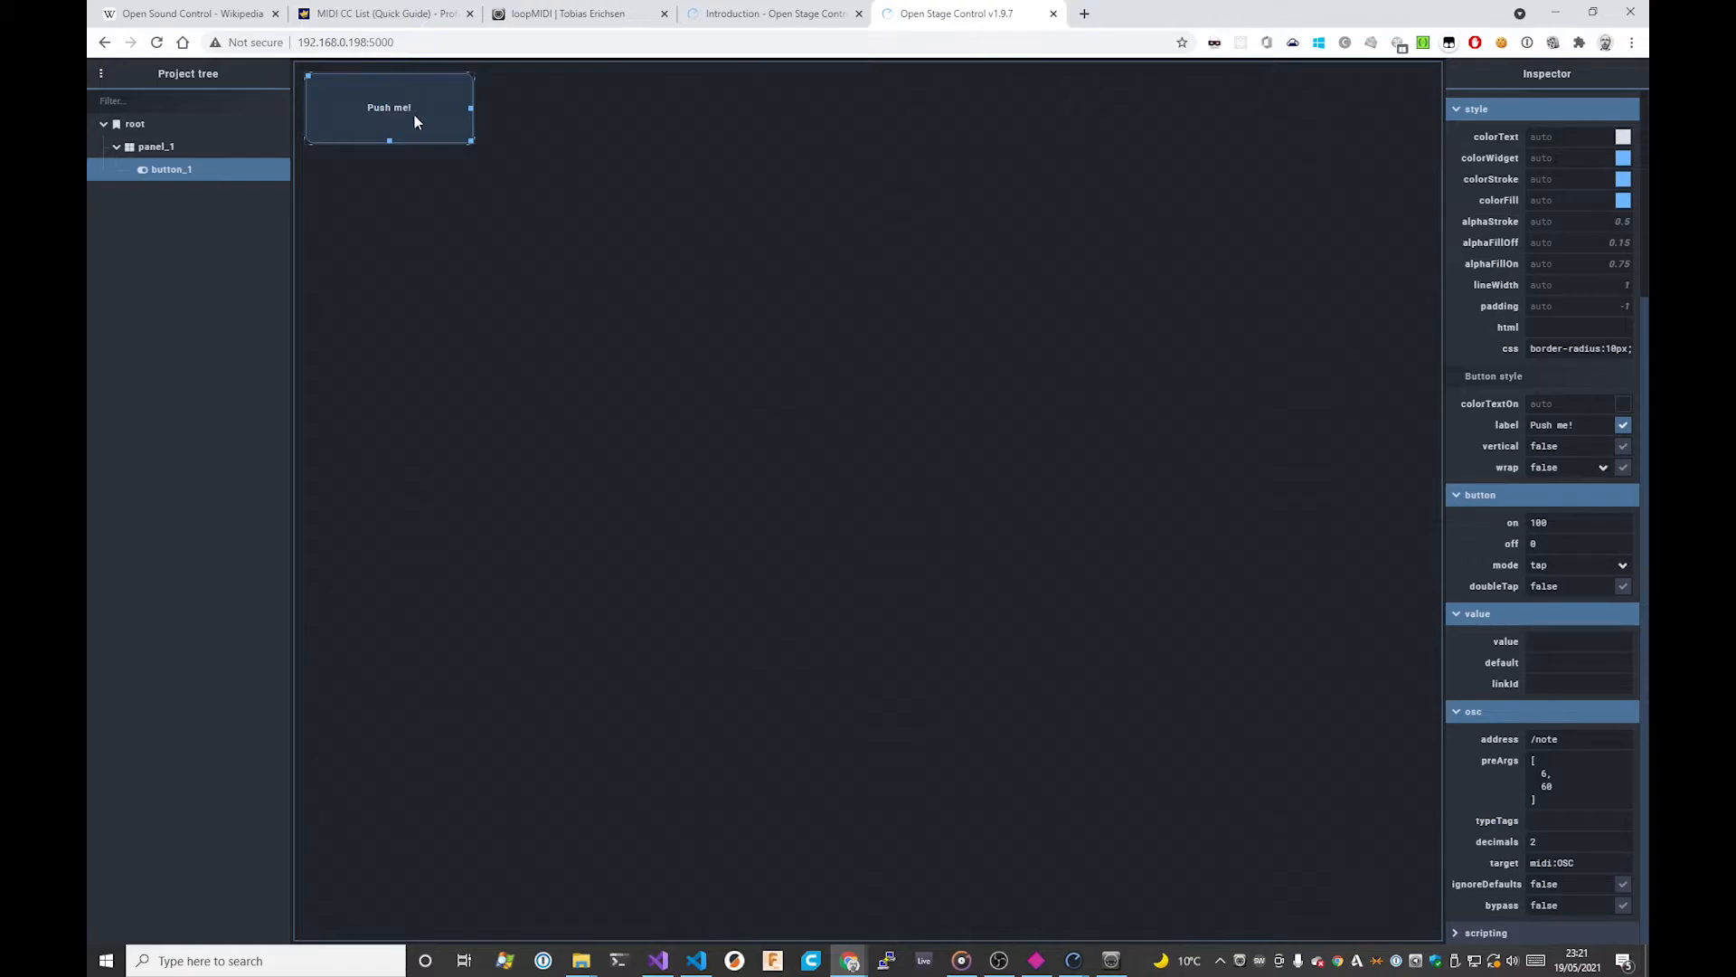
# Step: Duplicate the Push me! button in panel_1 with an incremented ID and align the copy beside the original
pyautogui.scroll(3, 1437, 501)
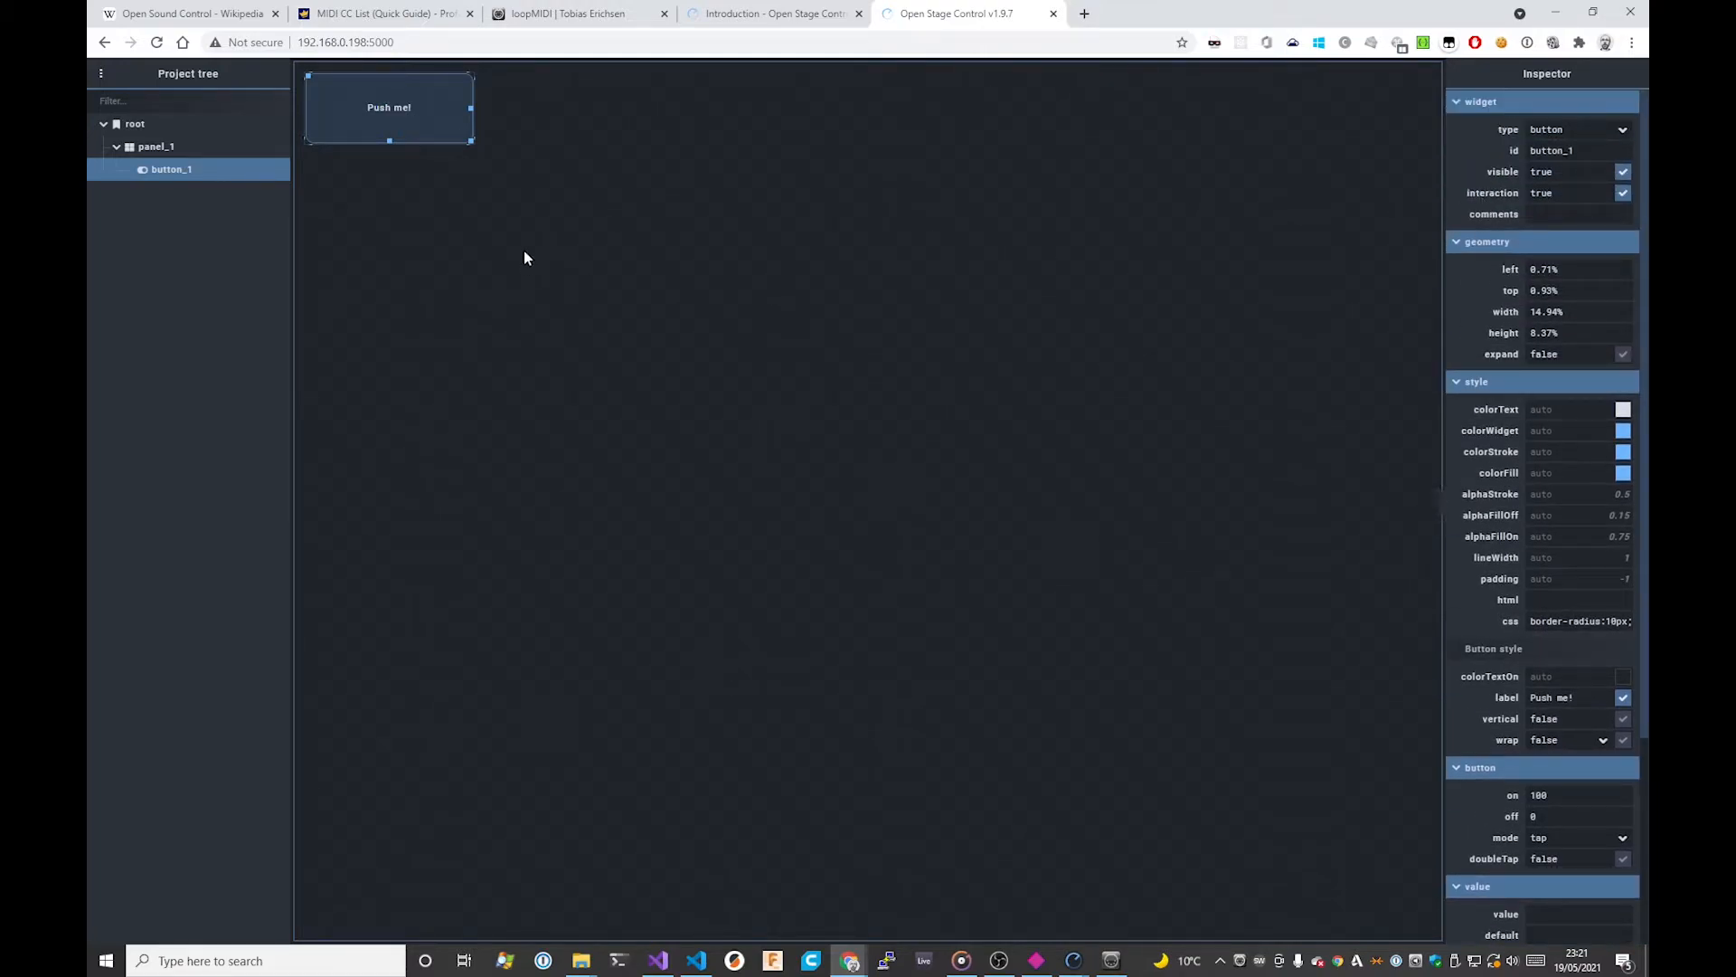
pyautogui.rightClick(413, 127)
pyautogui.click(463, 162)
pyautogui.rightClick(588, 124)
pyautogui.moveTo(633, 210)
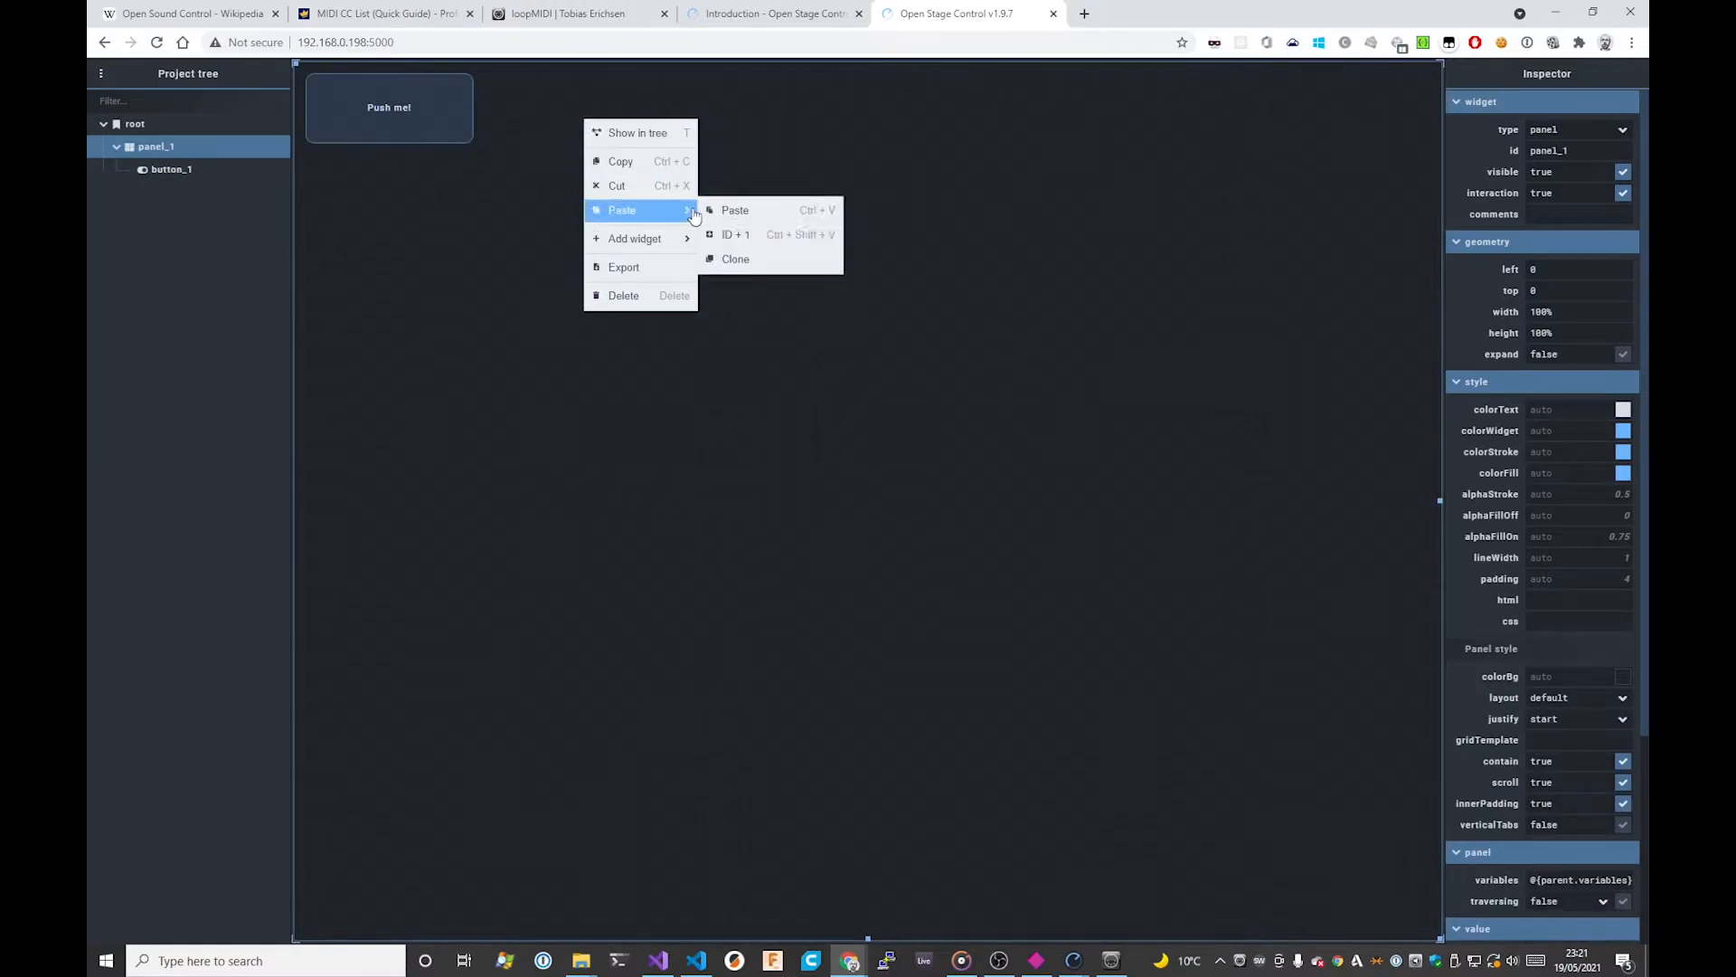
pyautogui.click(746, 232)
pyautogui.click(648, 165)
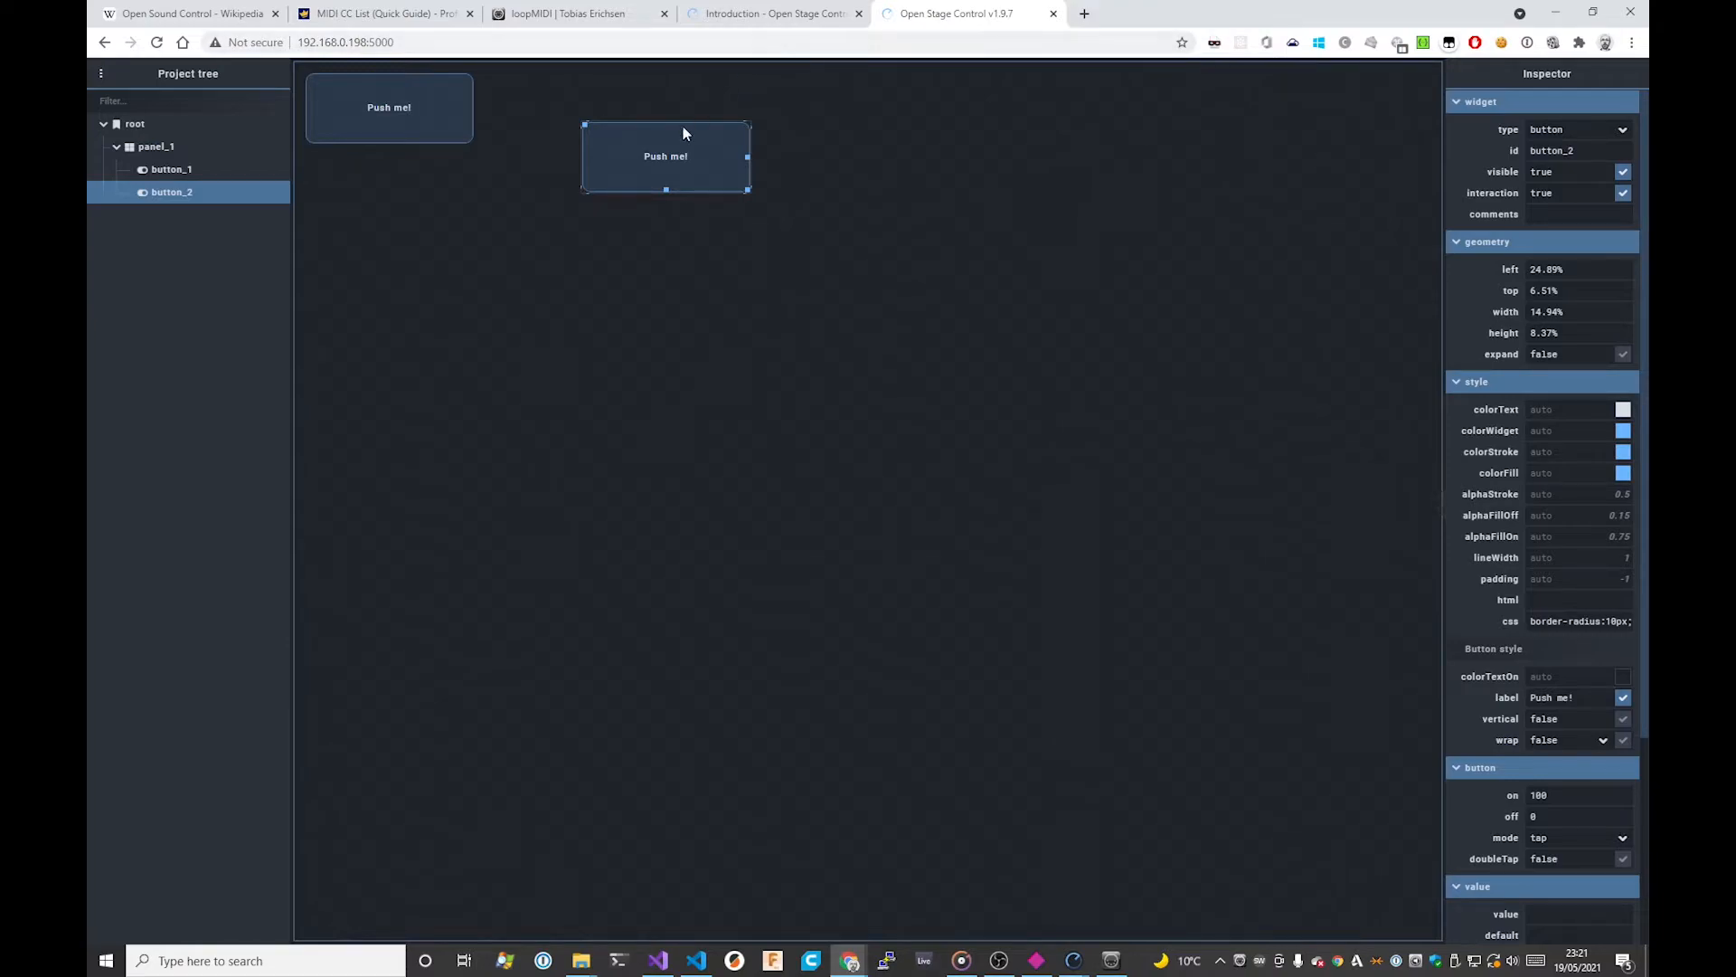
pyautogui.moveTo(588, 125); pyautogui.dragTo(493, 78)
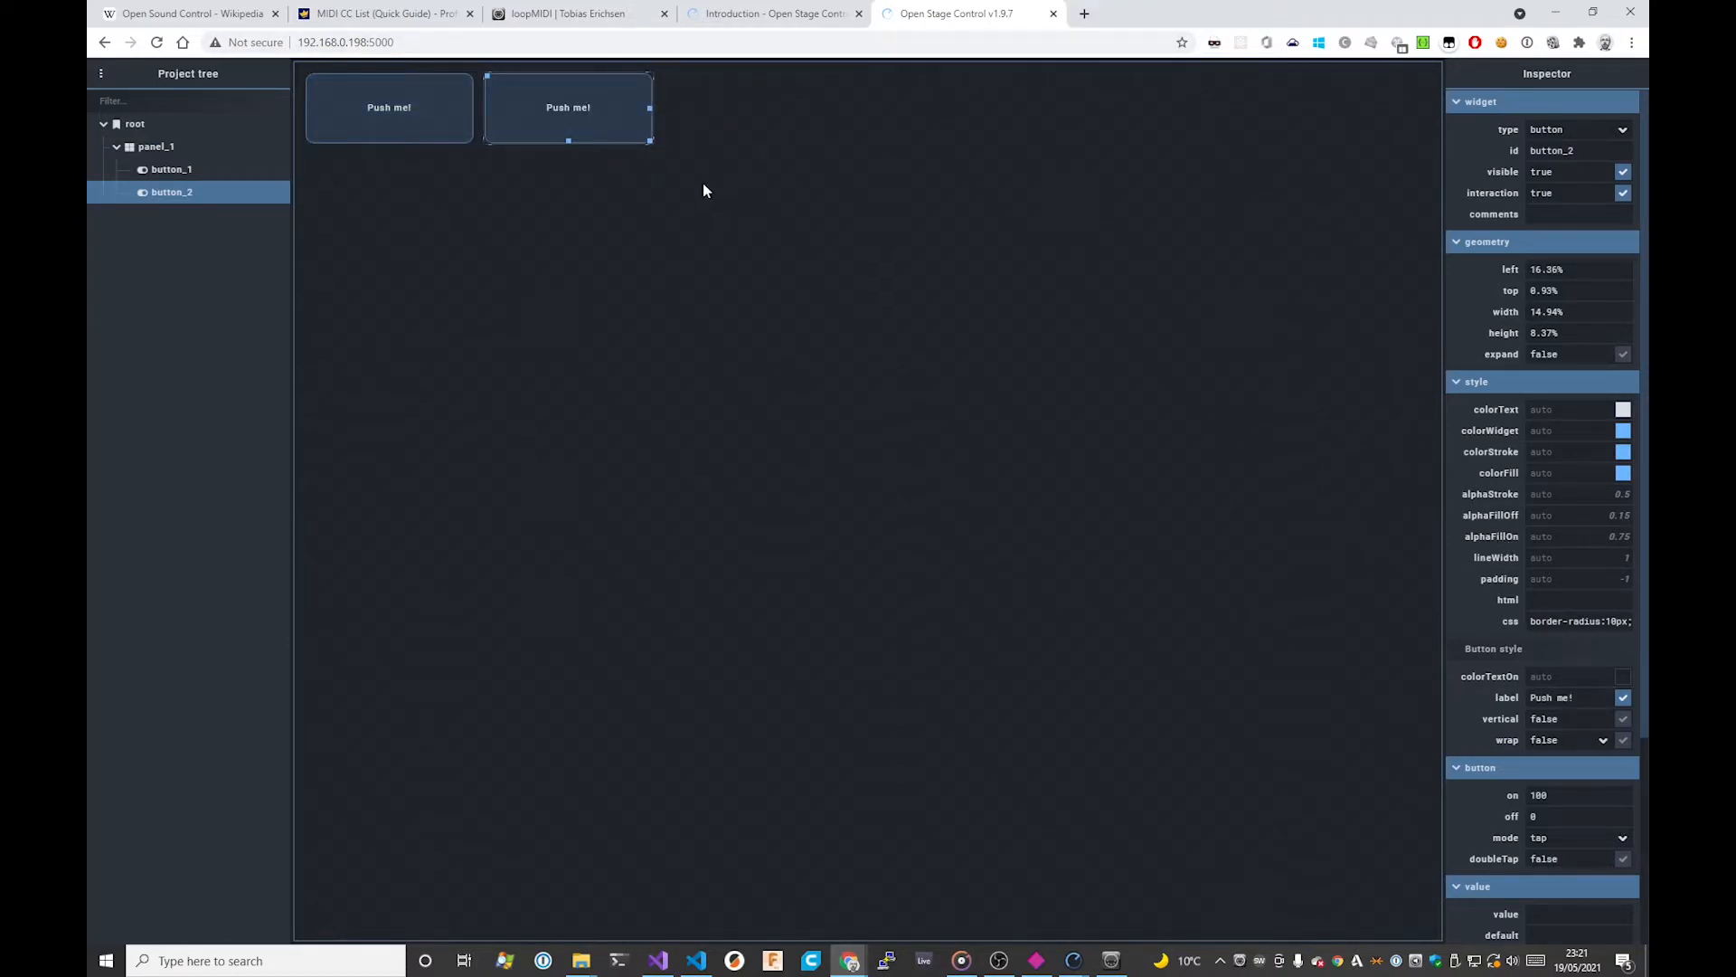
# Step: Set the second button's on value to 30 and test both buttons
pyautogui.scroll(-3, 1477, 571)
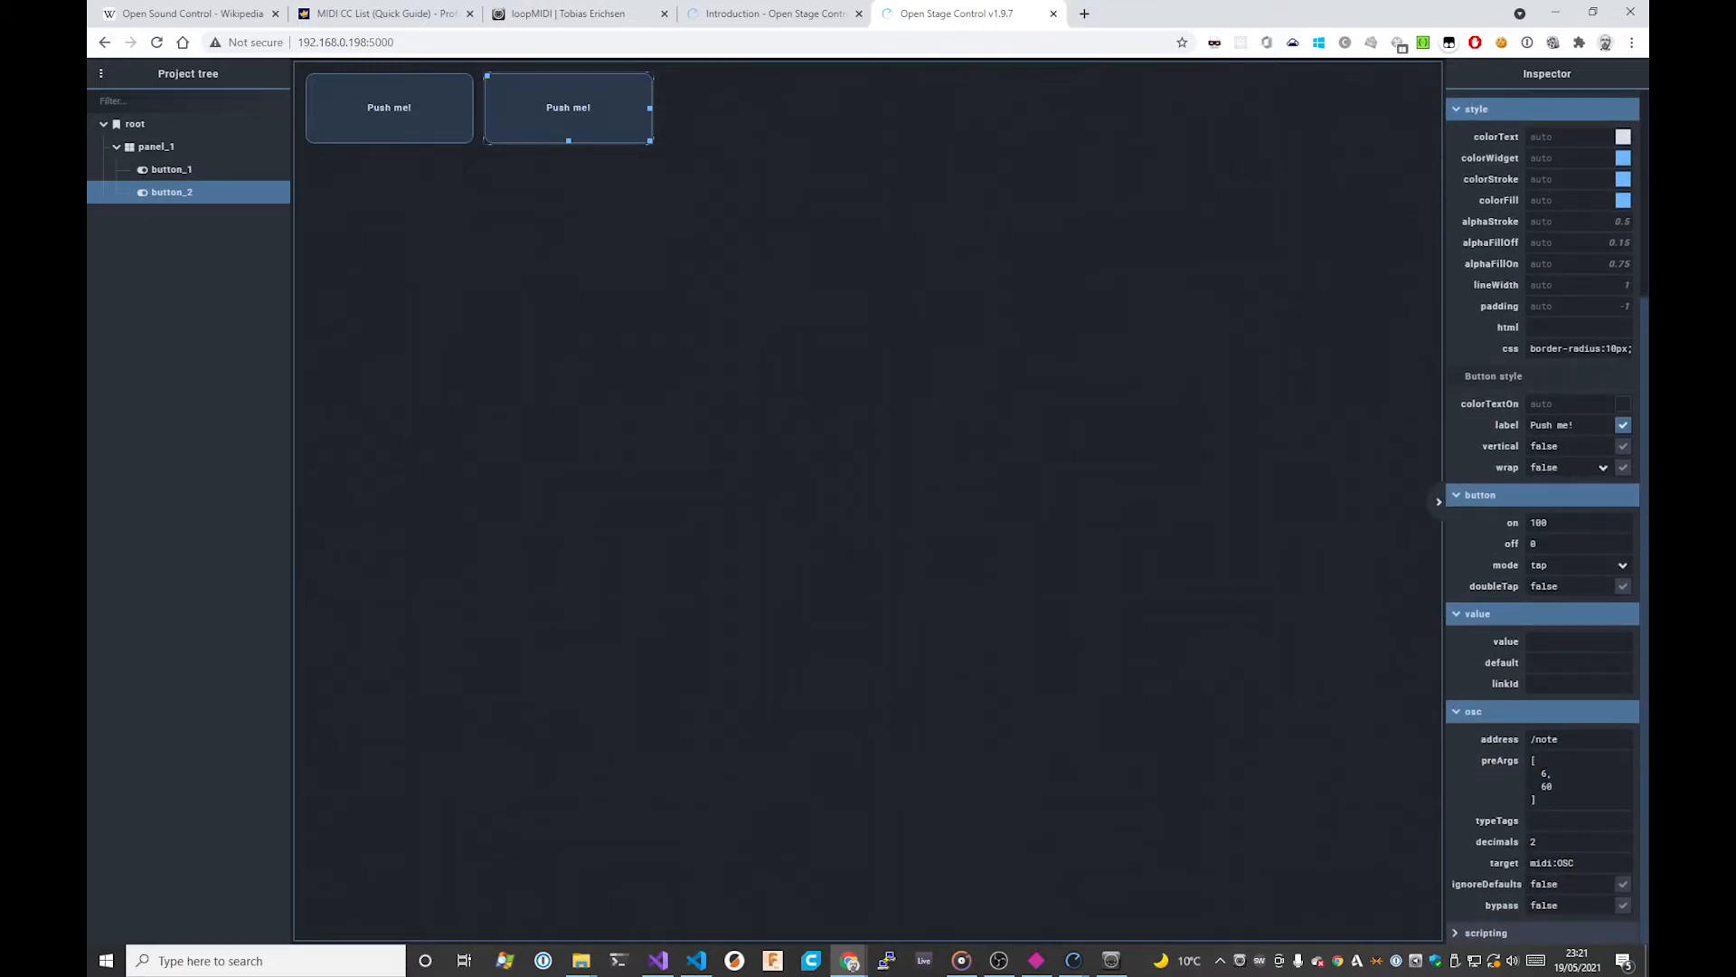
pyautogui.moveTo(1559, 523); pyautogui.dragTo(1492, 525)
pyautogui.click(1127, 447)
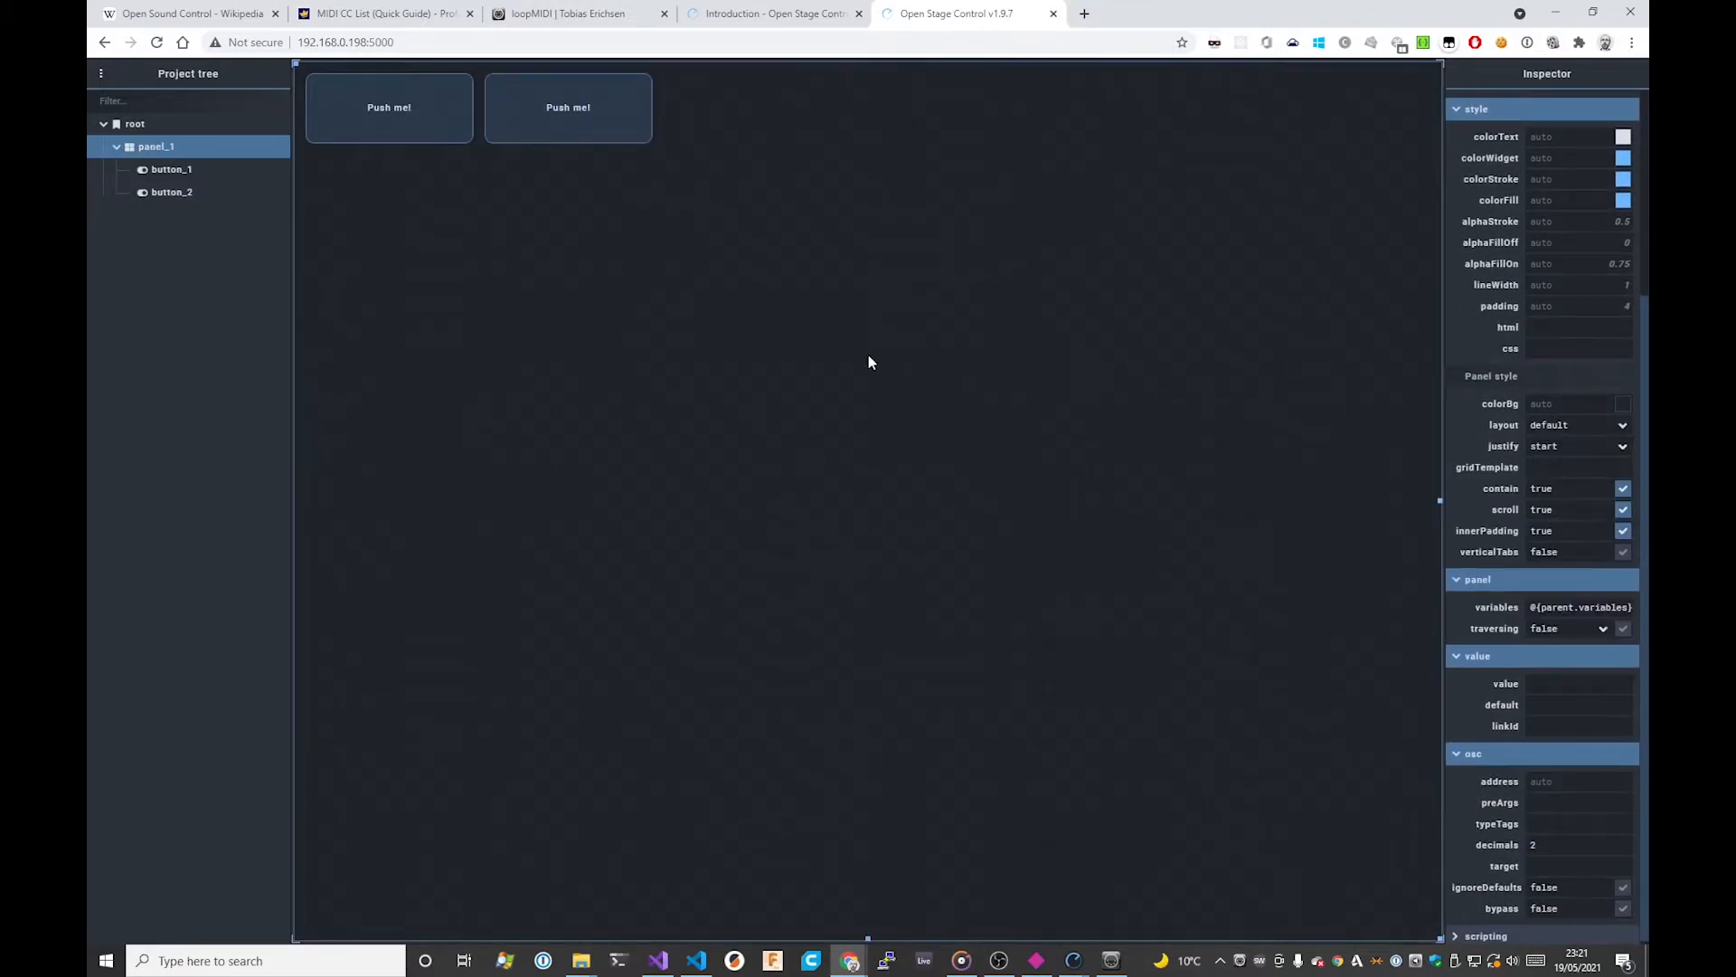
pyautogui.click(574, 113)
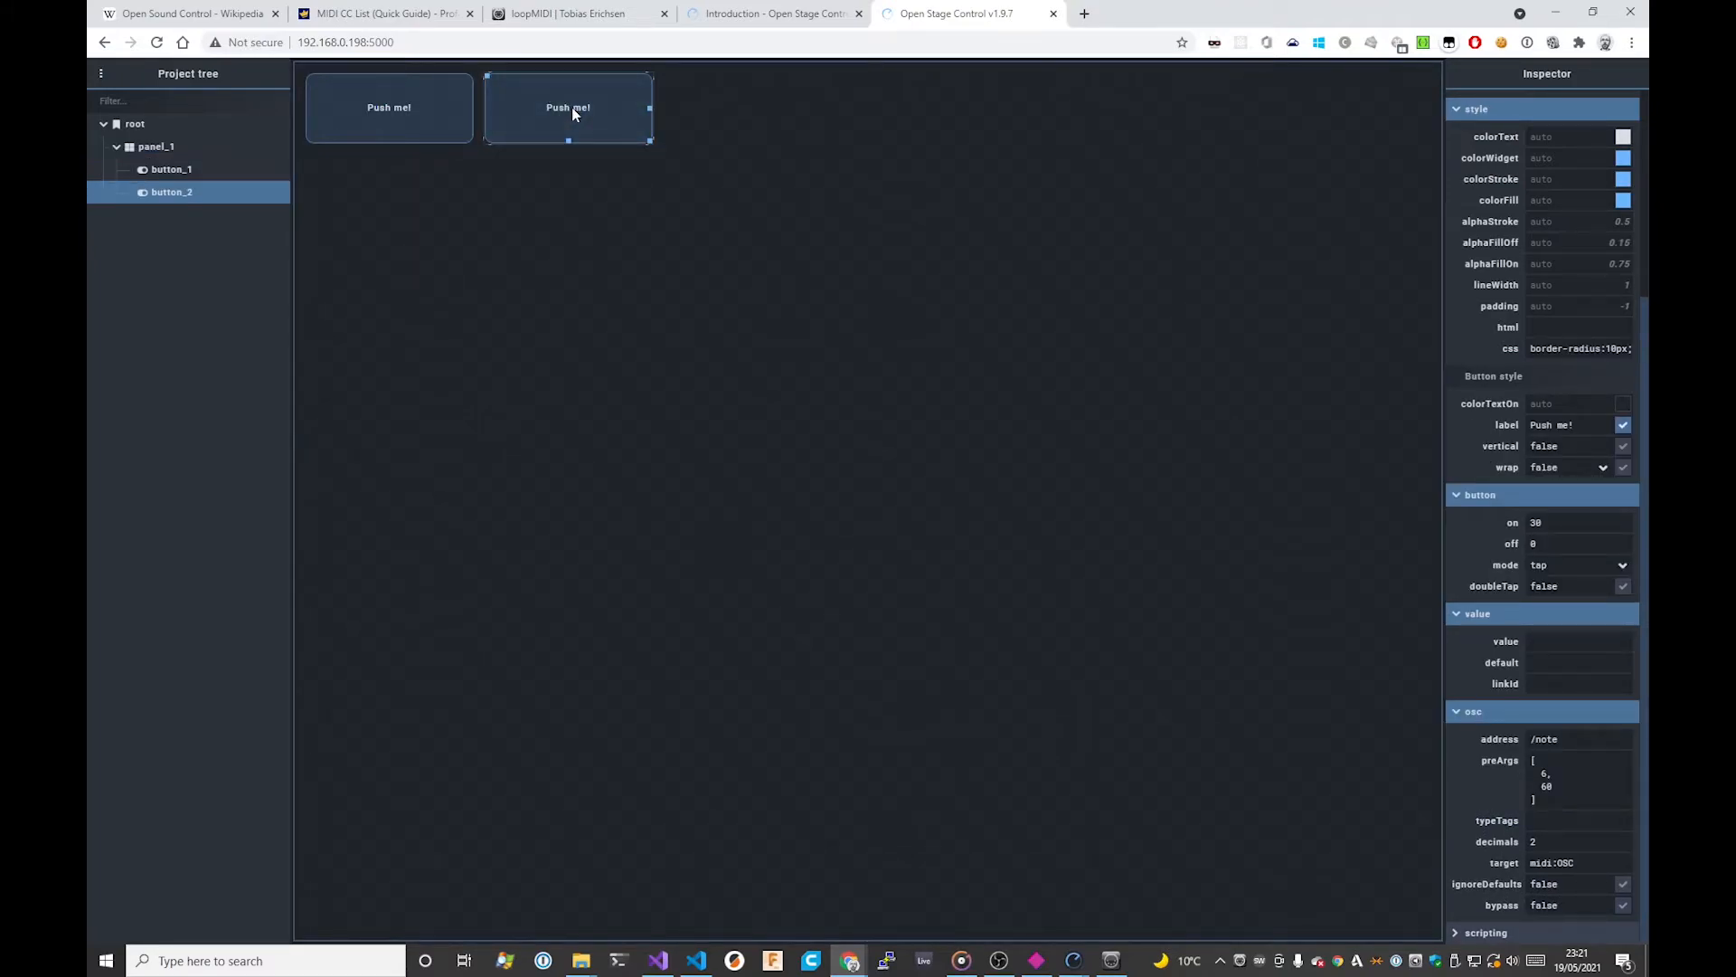
pyautogui.click(376, 103)
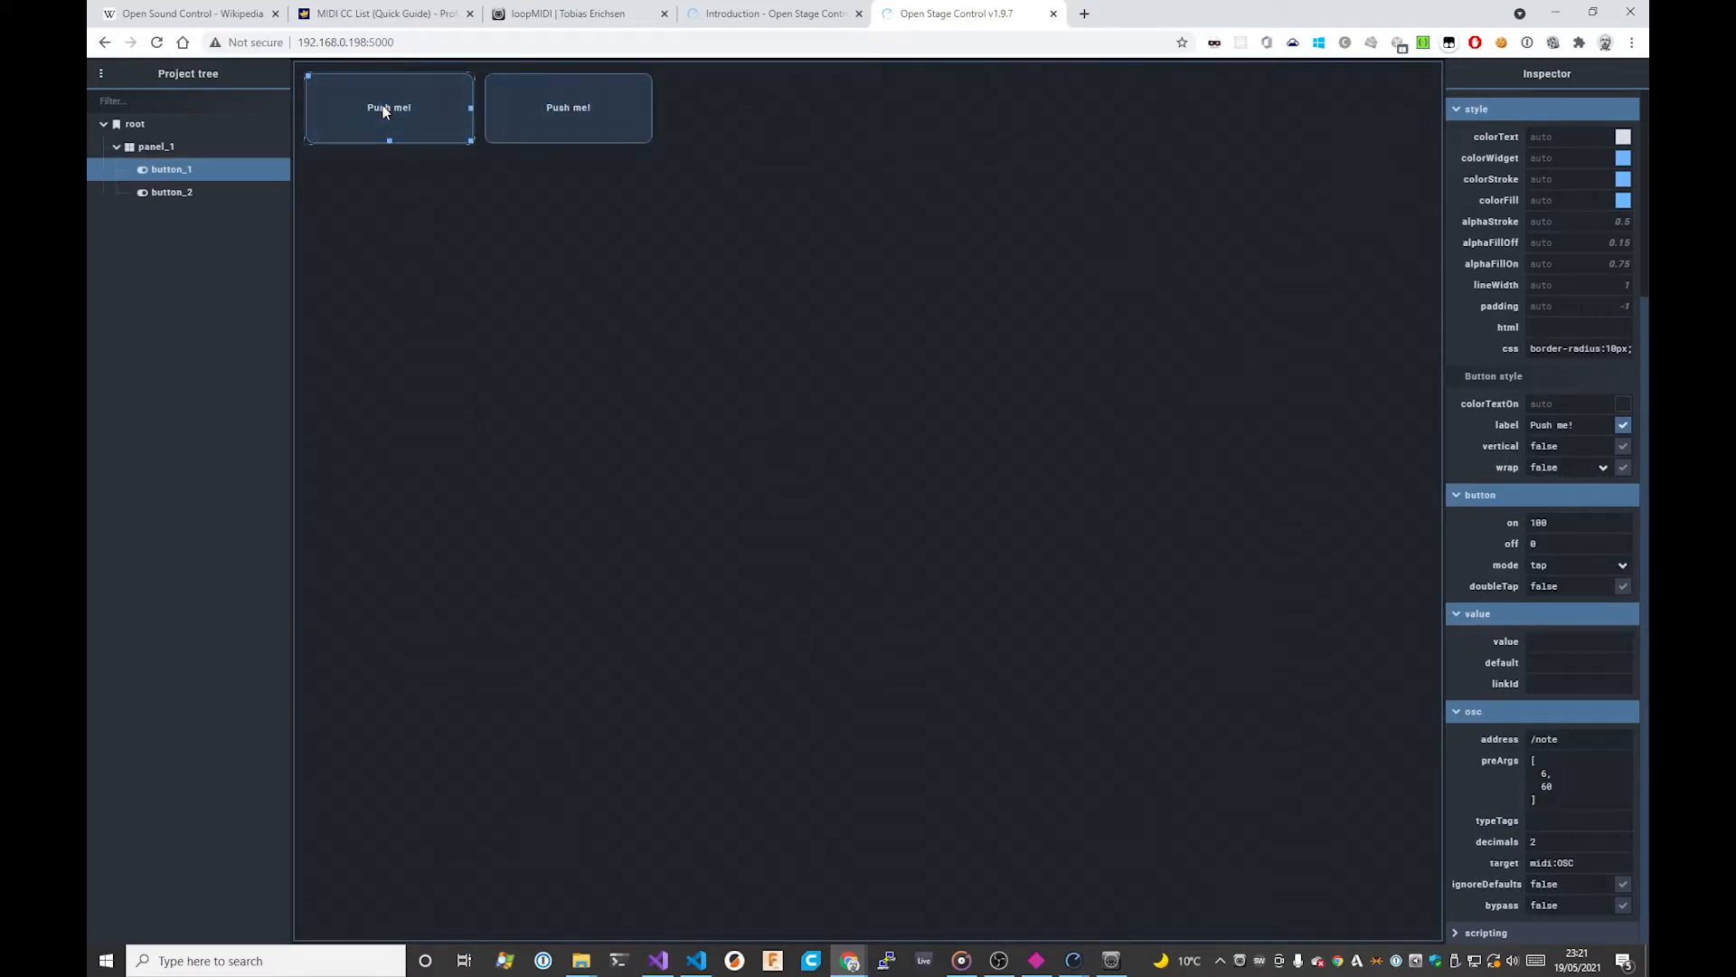
pyautogui.click(837, 174)
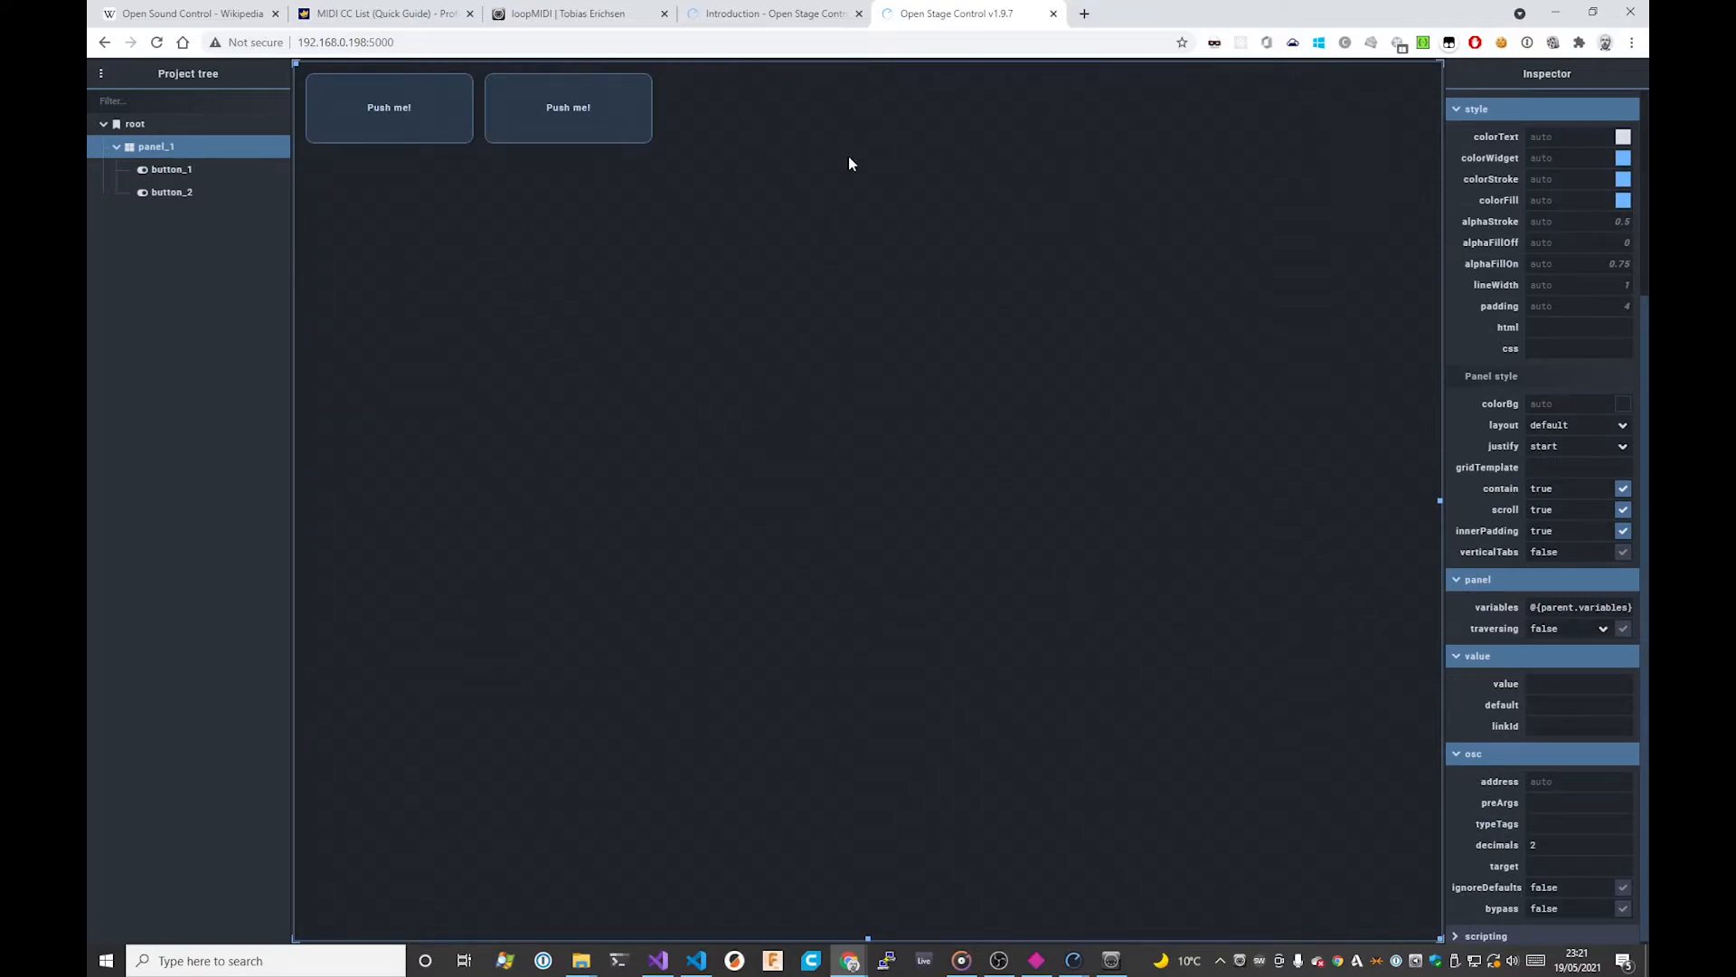
pyautogui.scroll(3, 1472, 372)
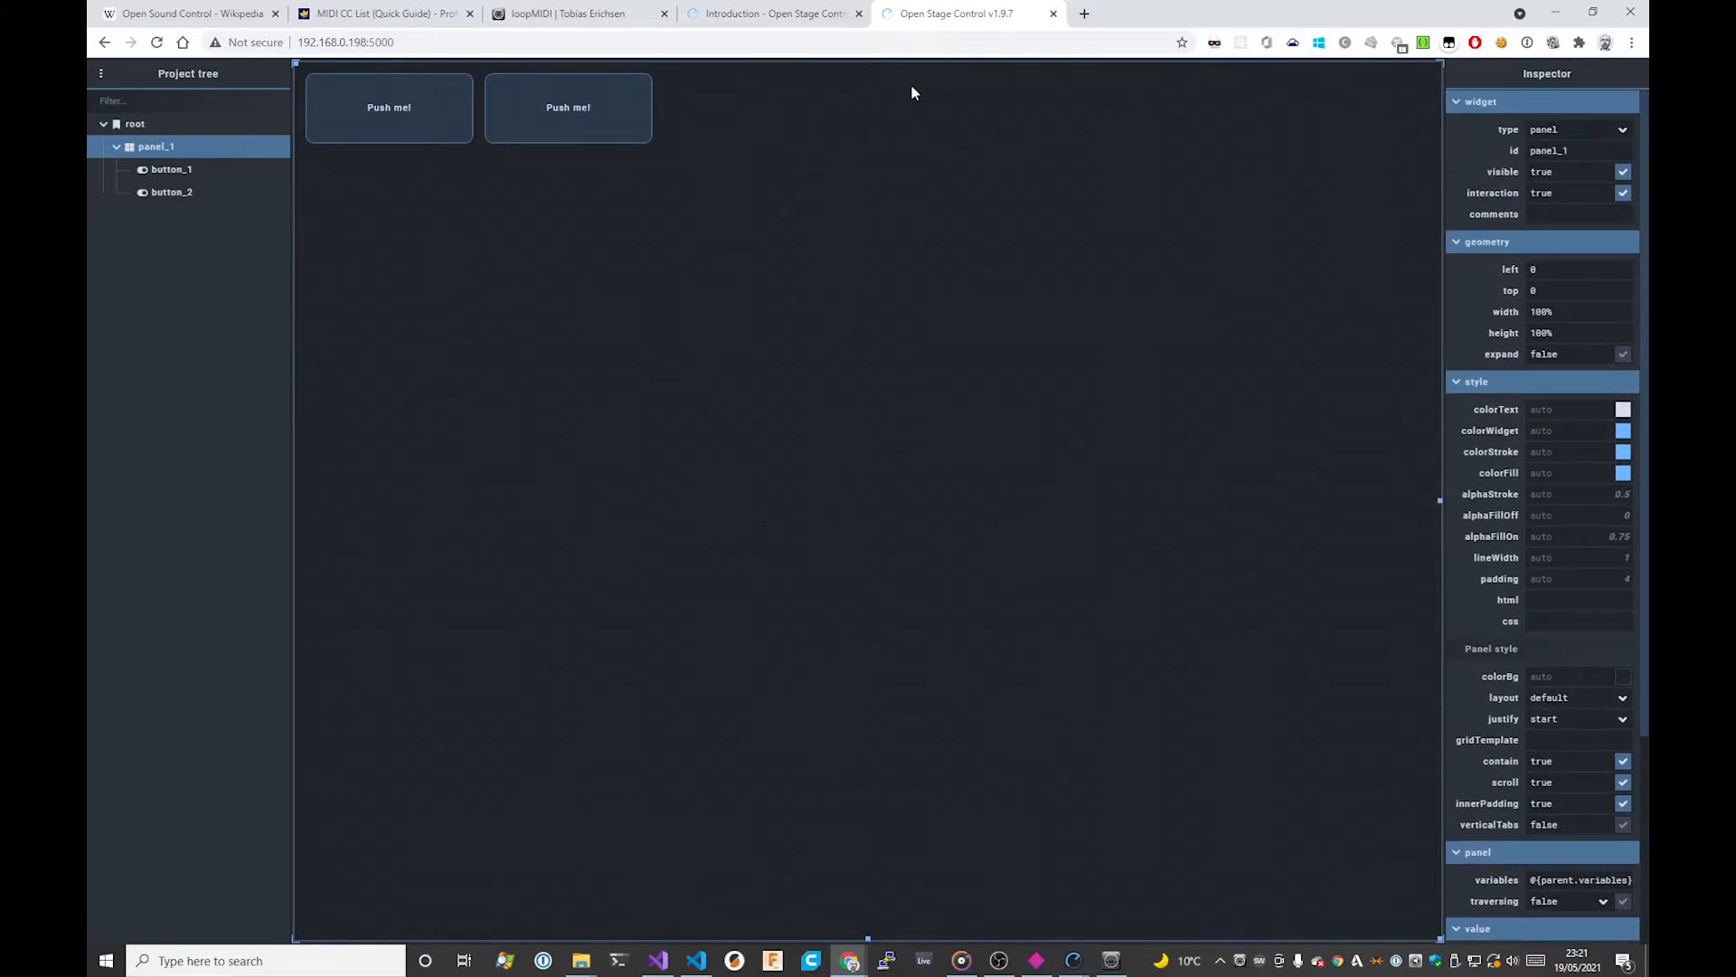
# Step: Change the note in the second button's preArgs to 72 and compare both buttons
pyautogui.click(534, 88)
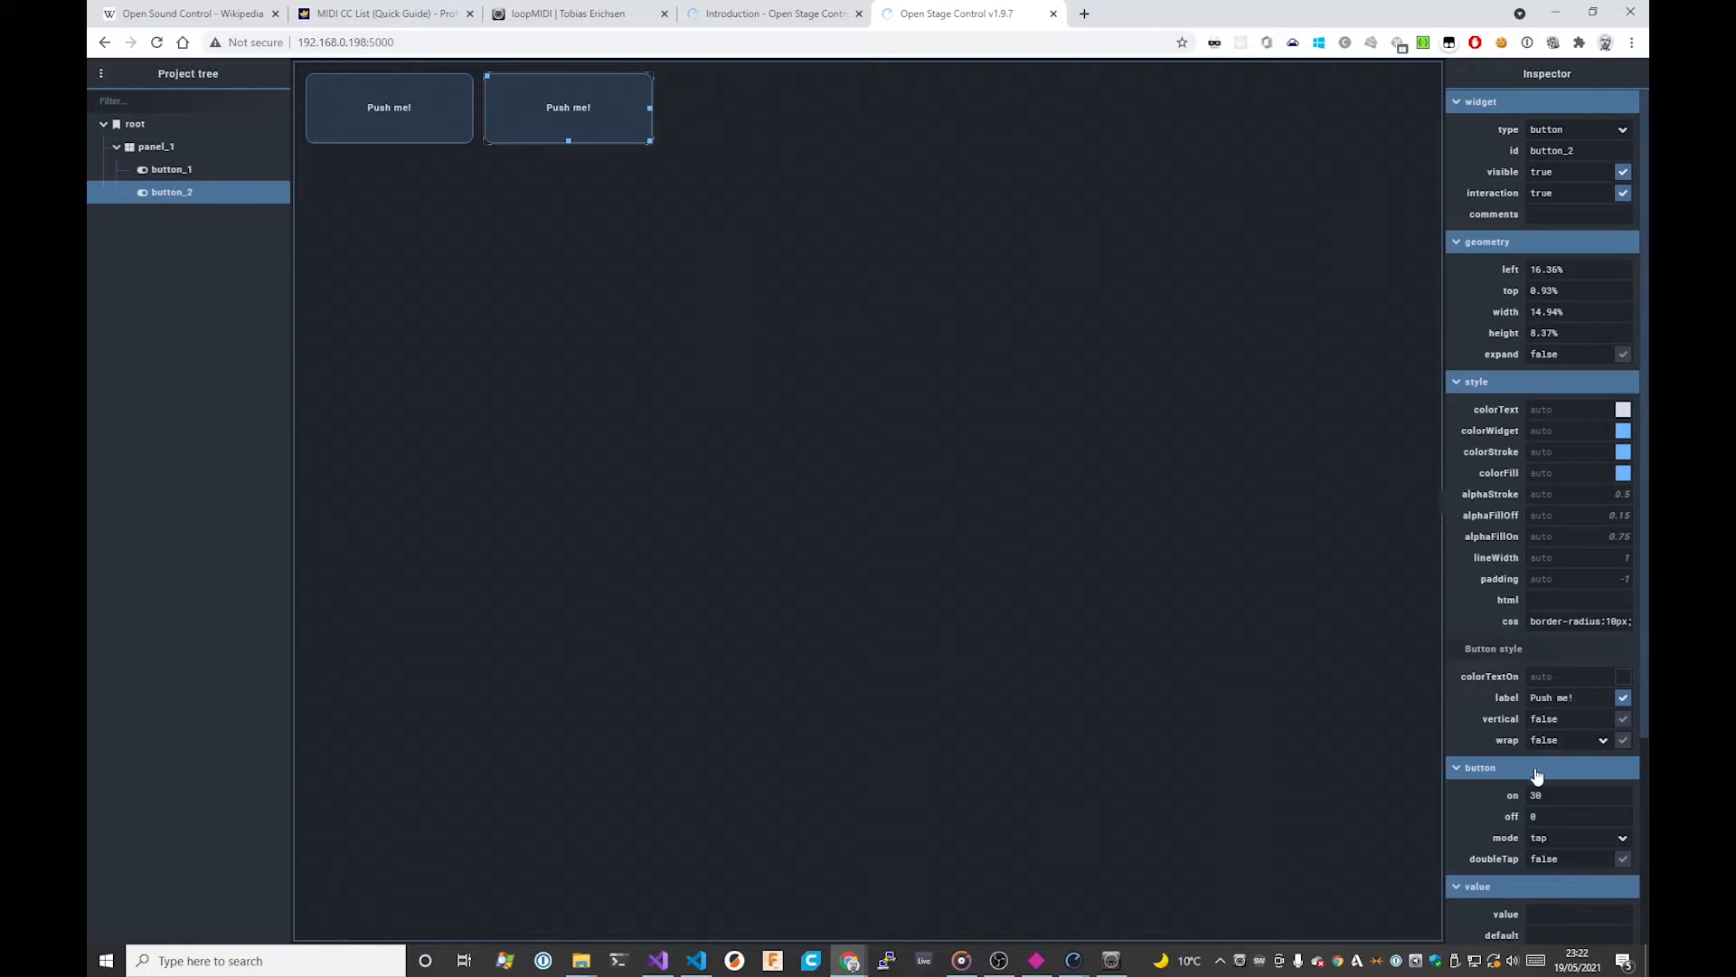
pyautogui.scroll(-3, 1565, 773)
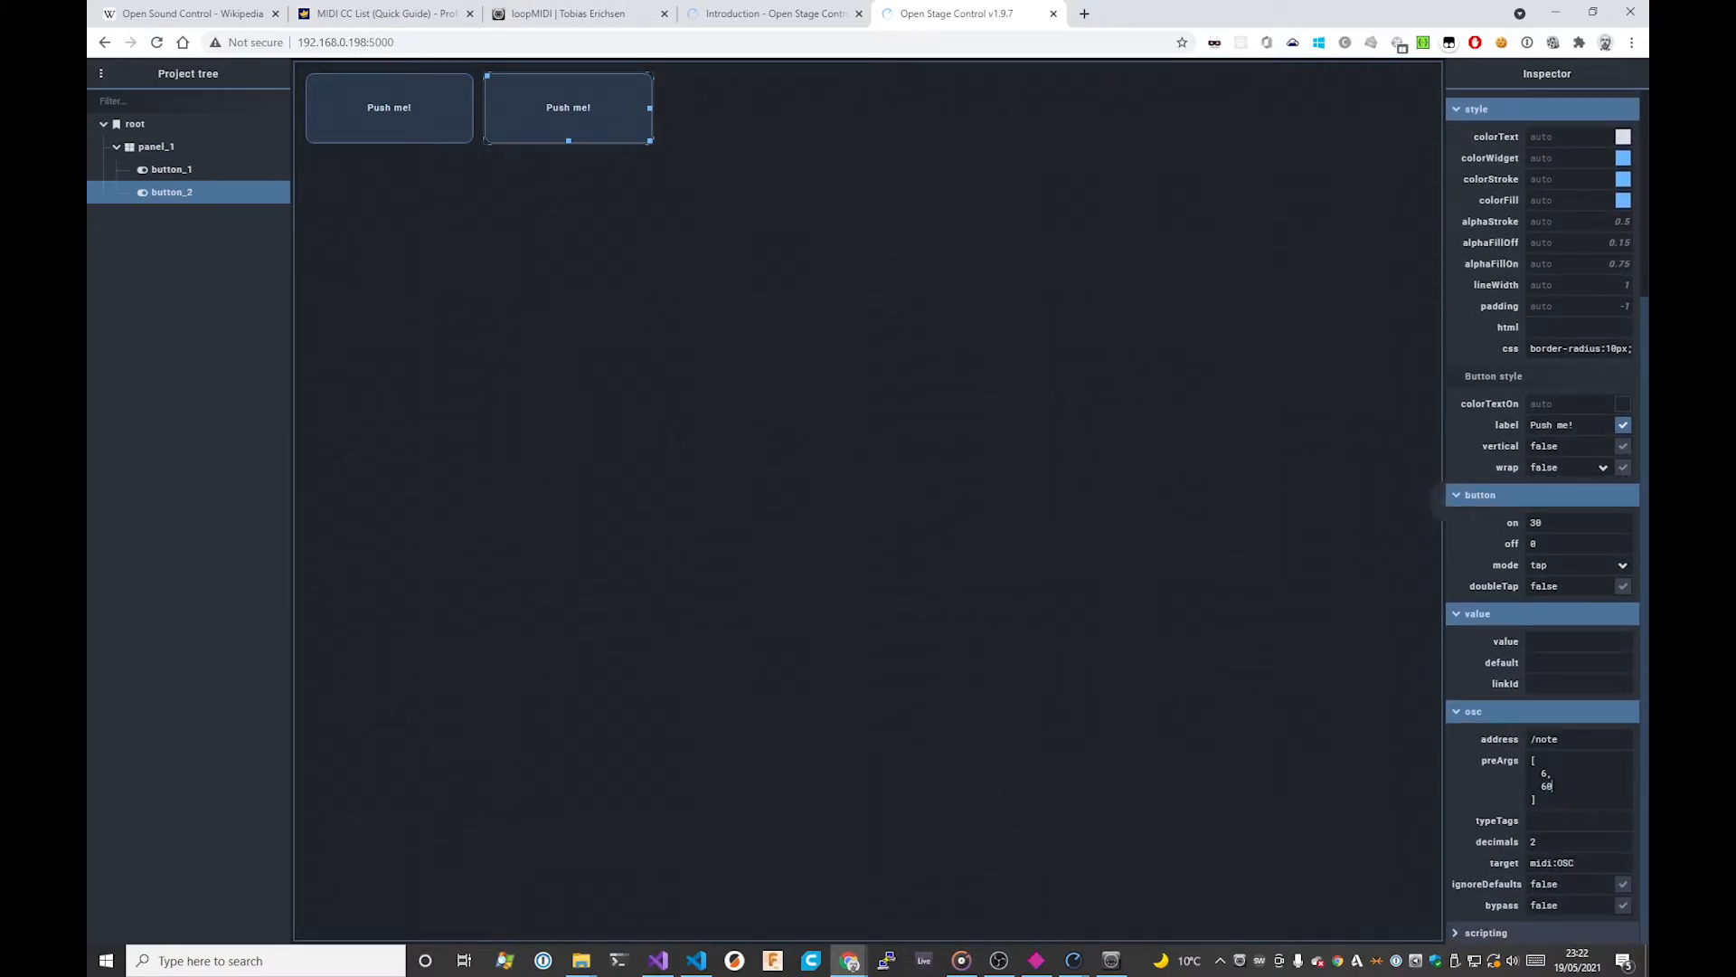
pyautogui.click(1542, 786)
pyautogui.click(940, 535)
pyautogui.click(552, 116)
pyautogui.click(359, 108)
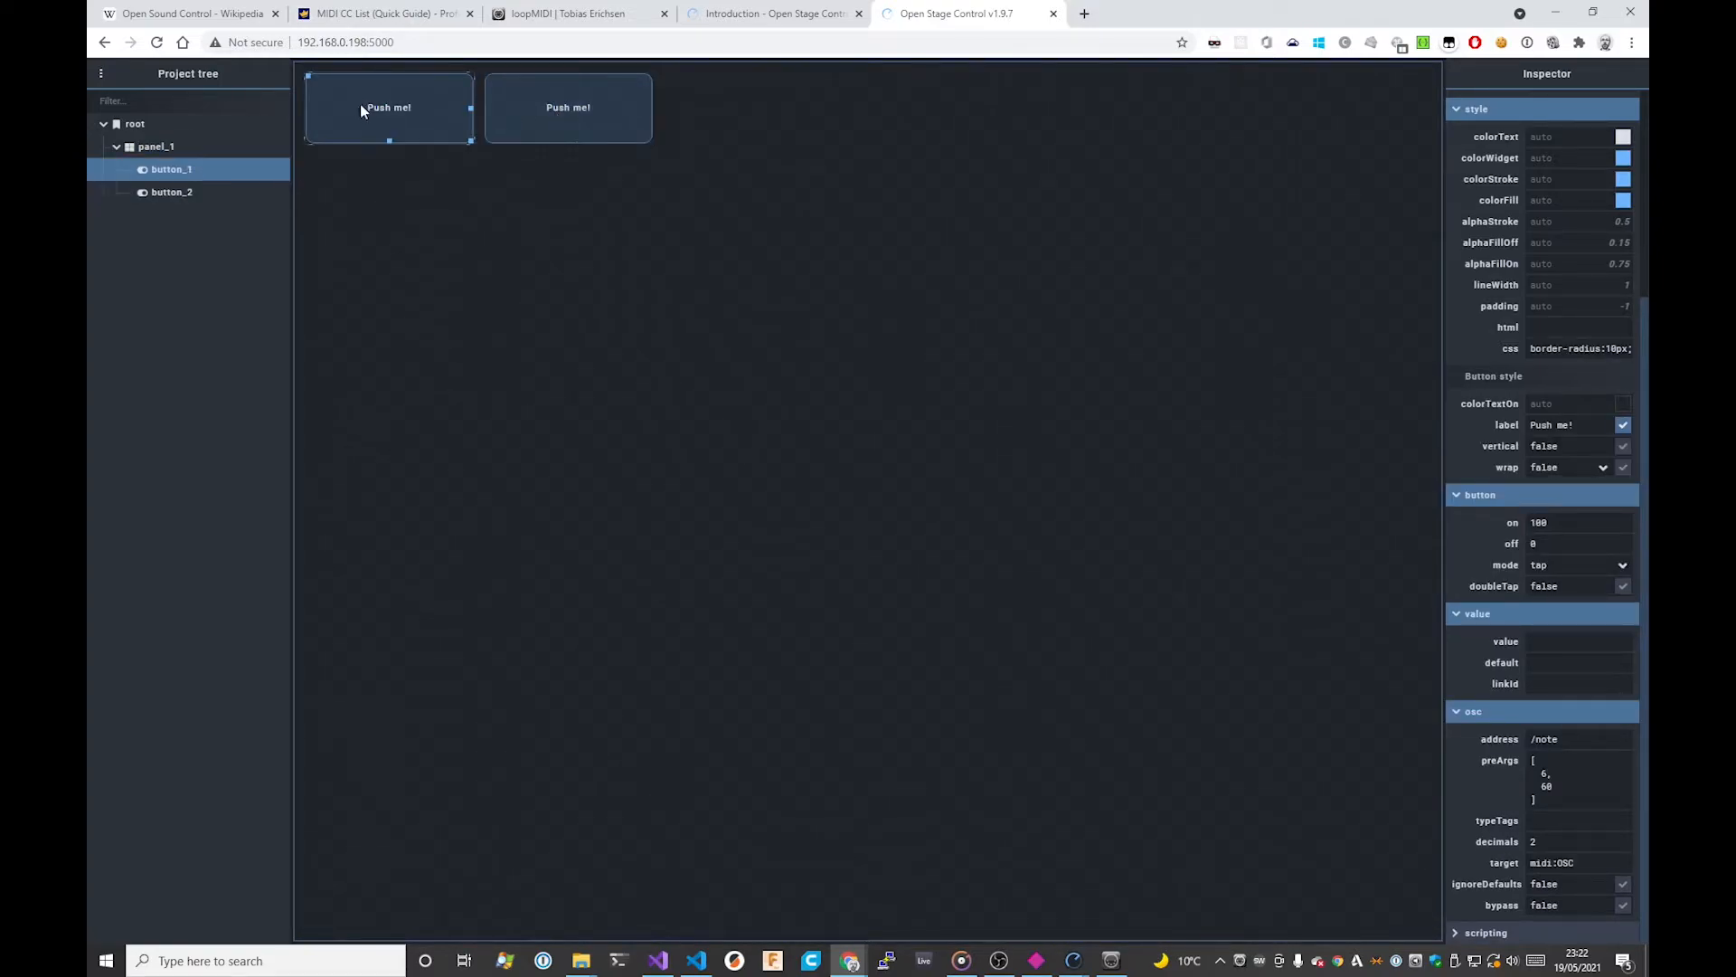
pyautogui.click(543, 103)
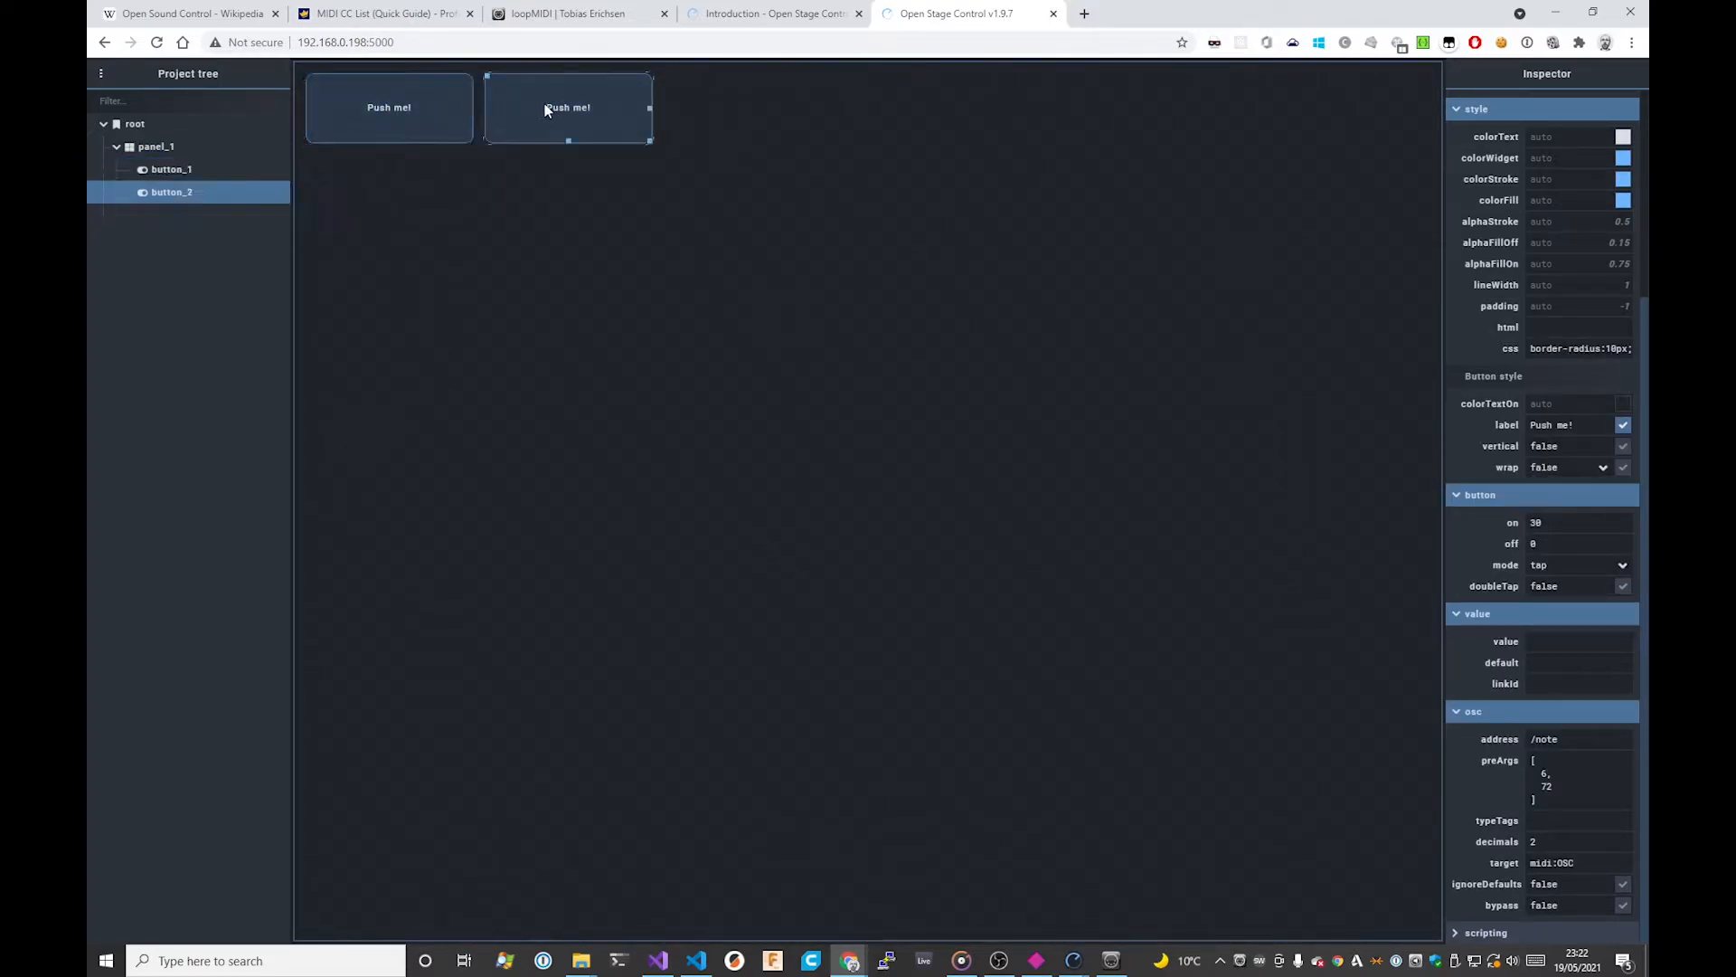
pyautogui.click(767, 147)
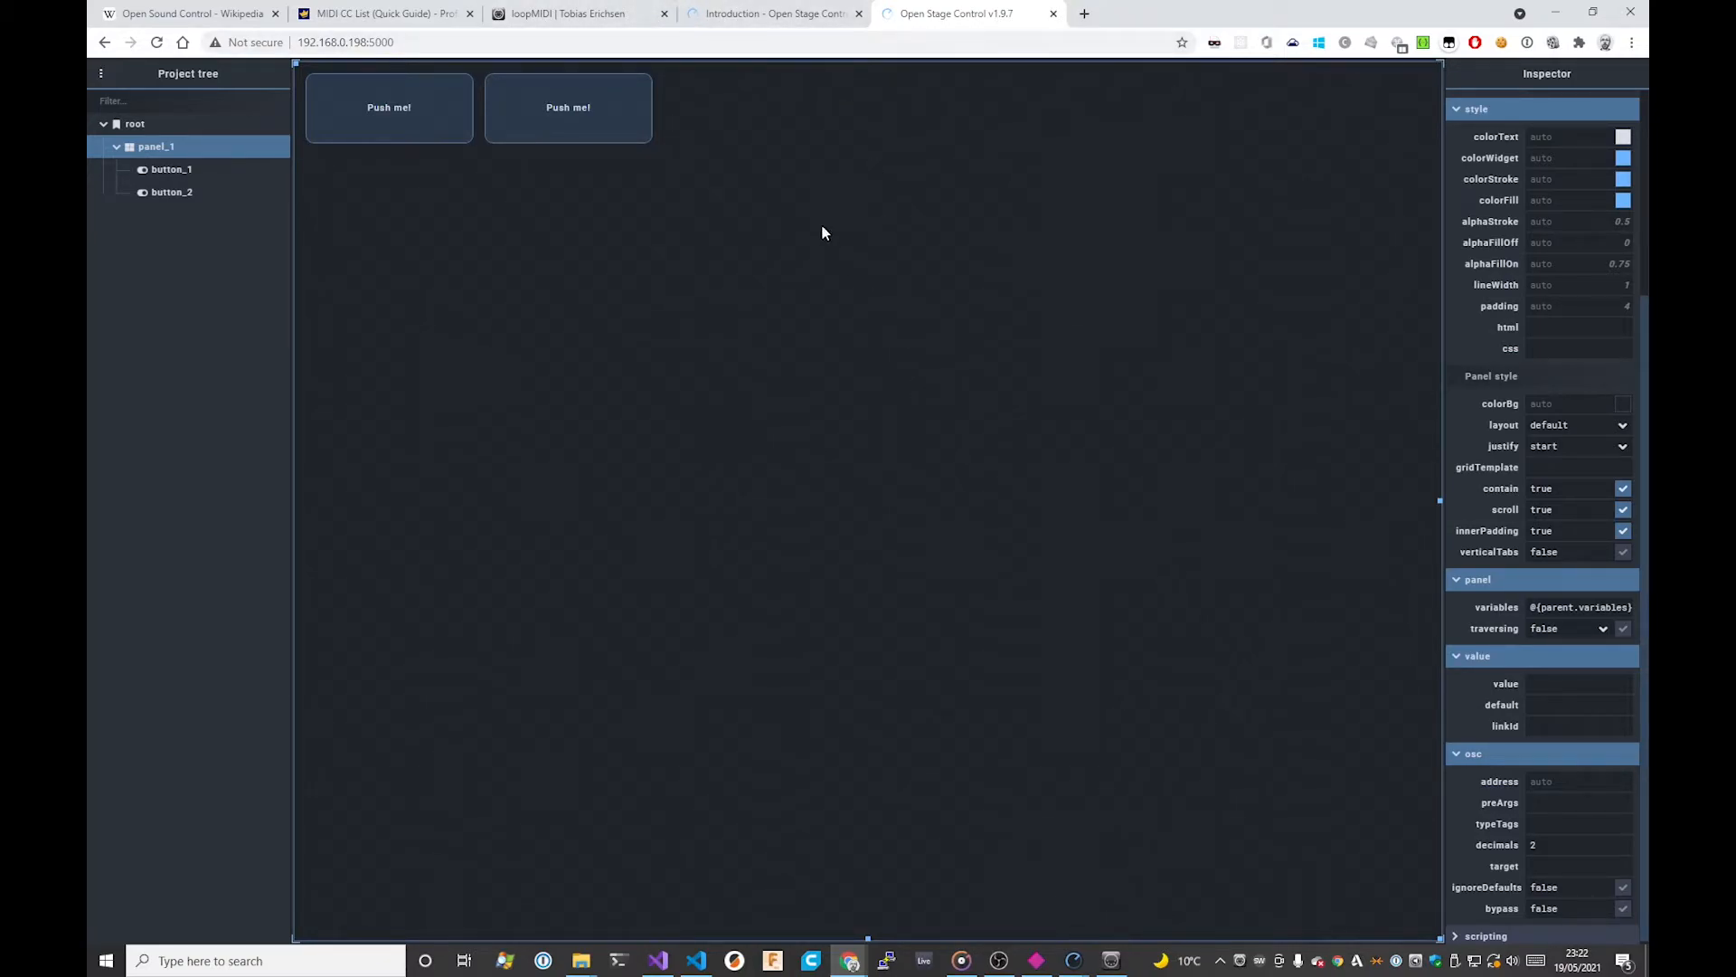
# Step: Look at the Load Sample control in SnookerLoopy, and switch to the SnookerLoopy project in Visual Studio
pyautogui.hotkey('alt', 'Tab')
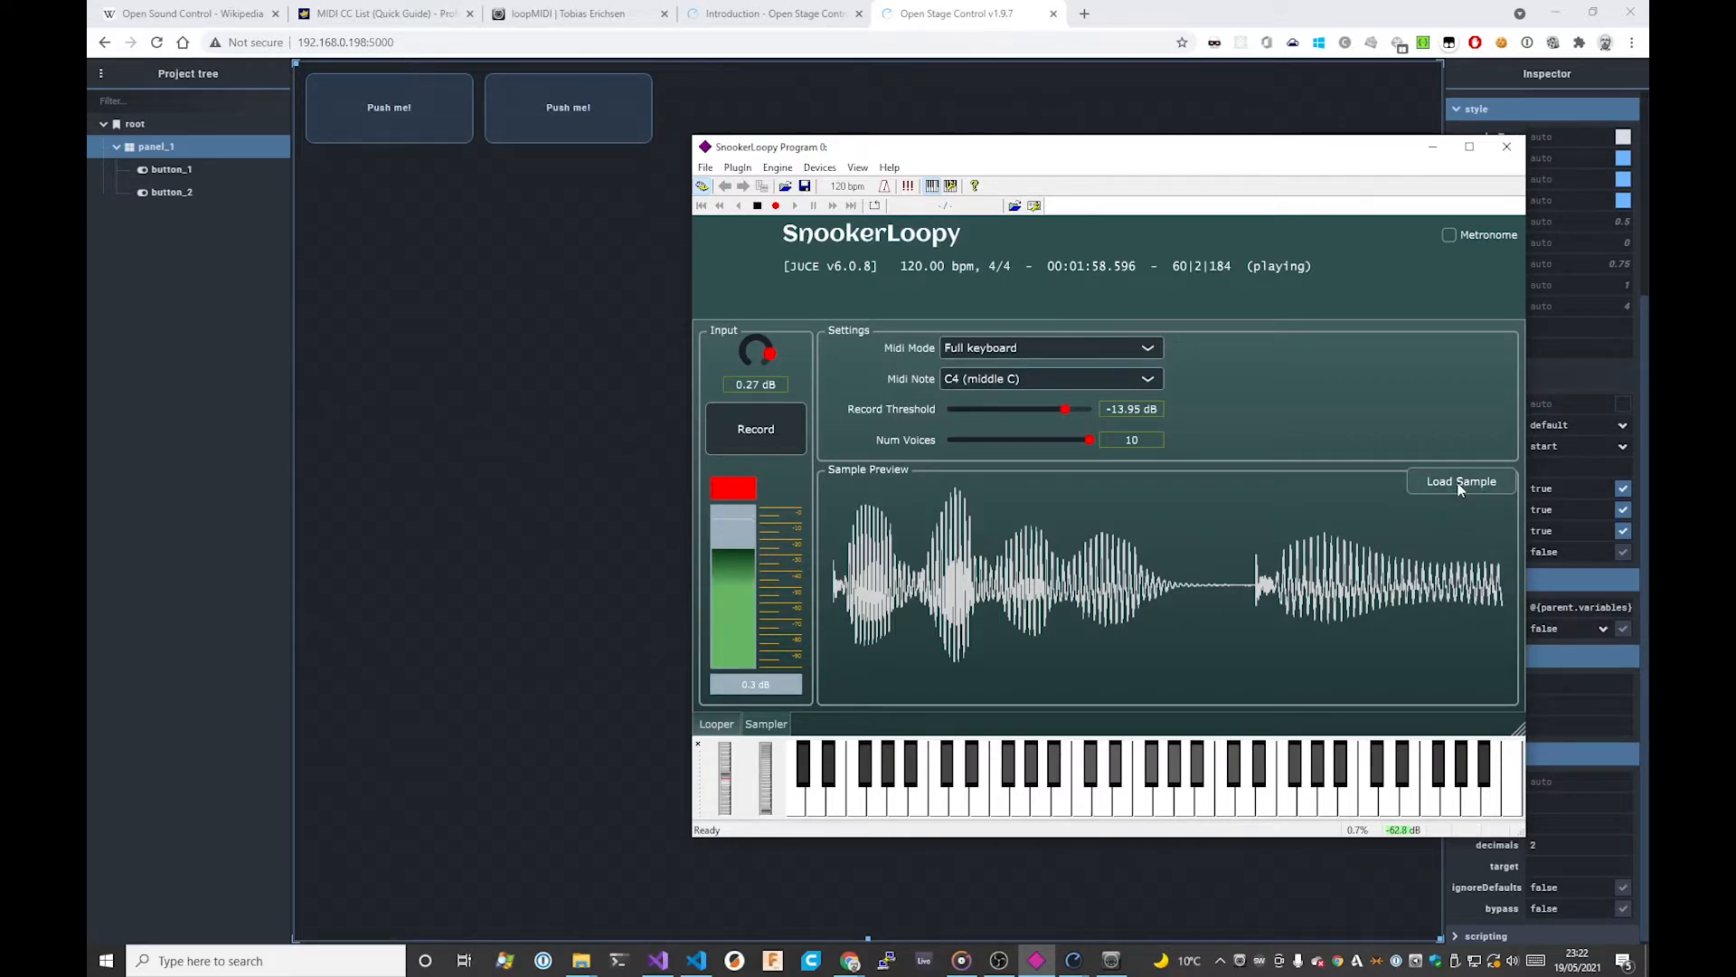
pyautogui.click(525, 285)
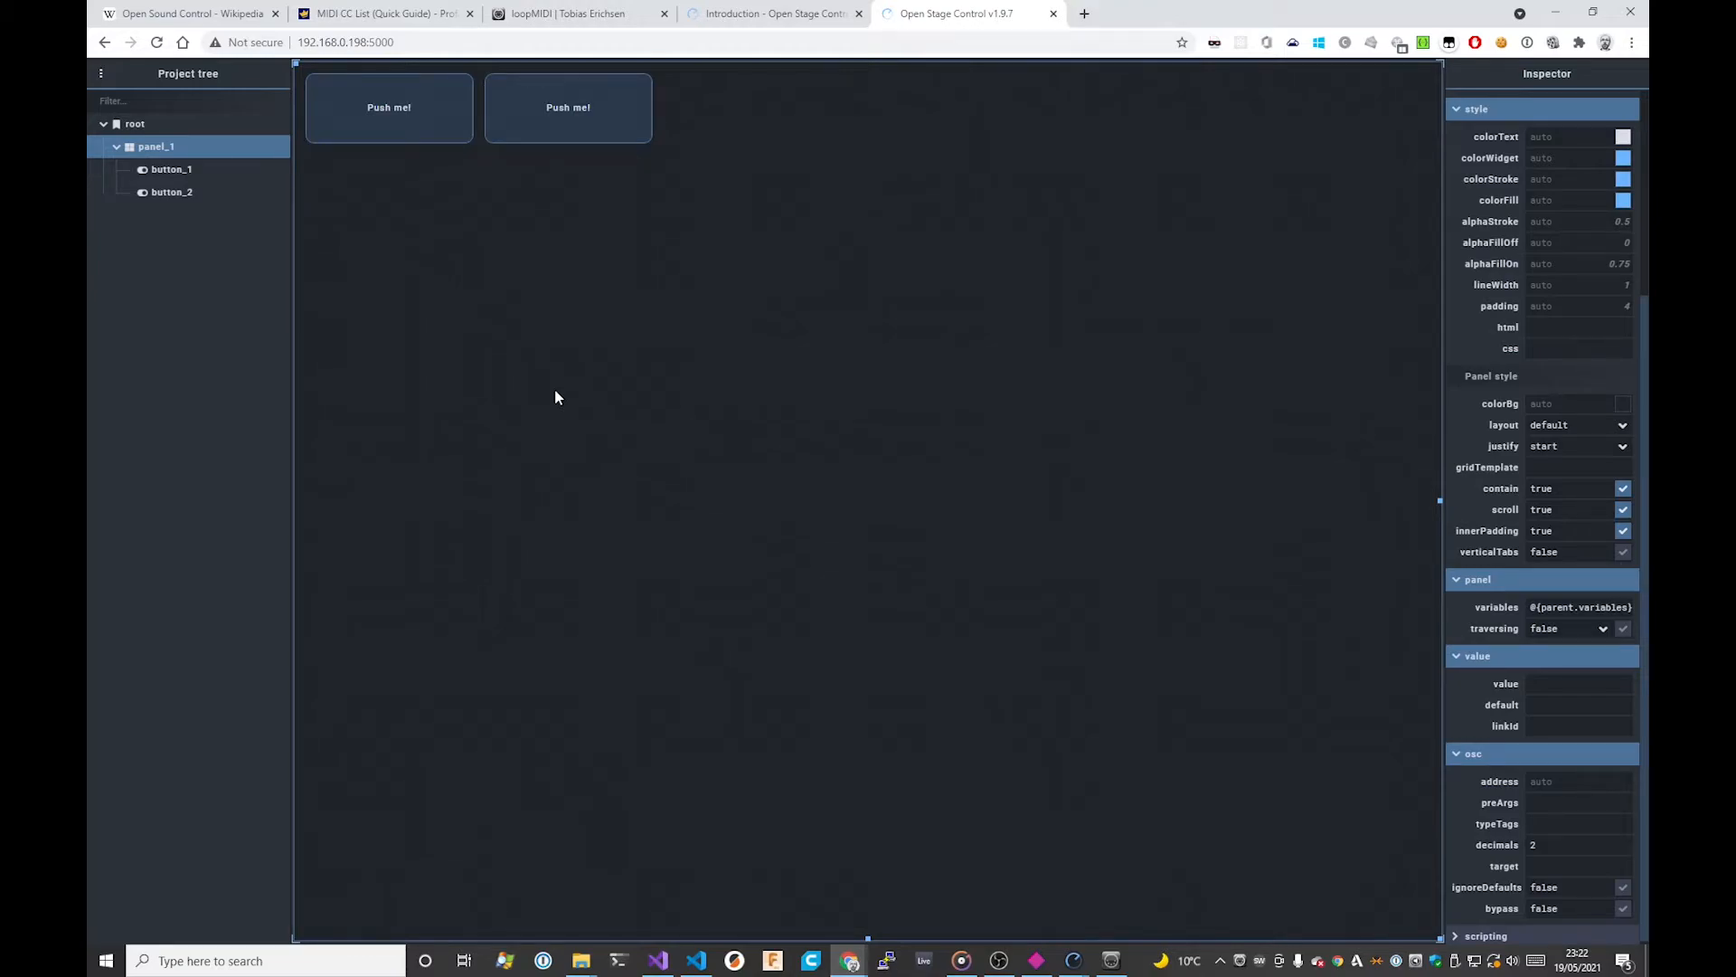
pyautogui.hotkey('alt', 'Tab')
pyautogui.hotkey('alt', 'Tab')
pyautogui.hotkey('alt', 'Tab')
pyautogui.hotkey('alt', 'Tab')
pyautogui.hotkey('alt', 'Tab')
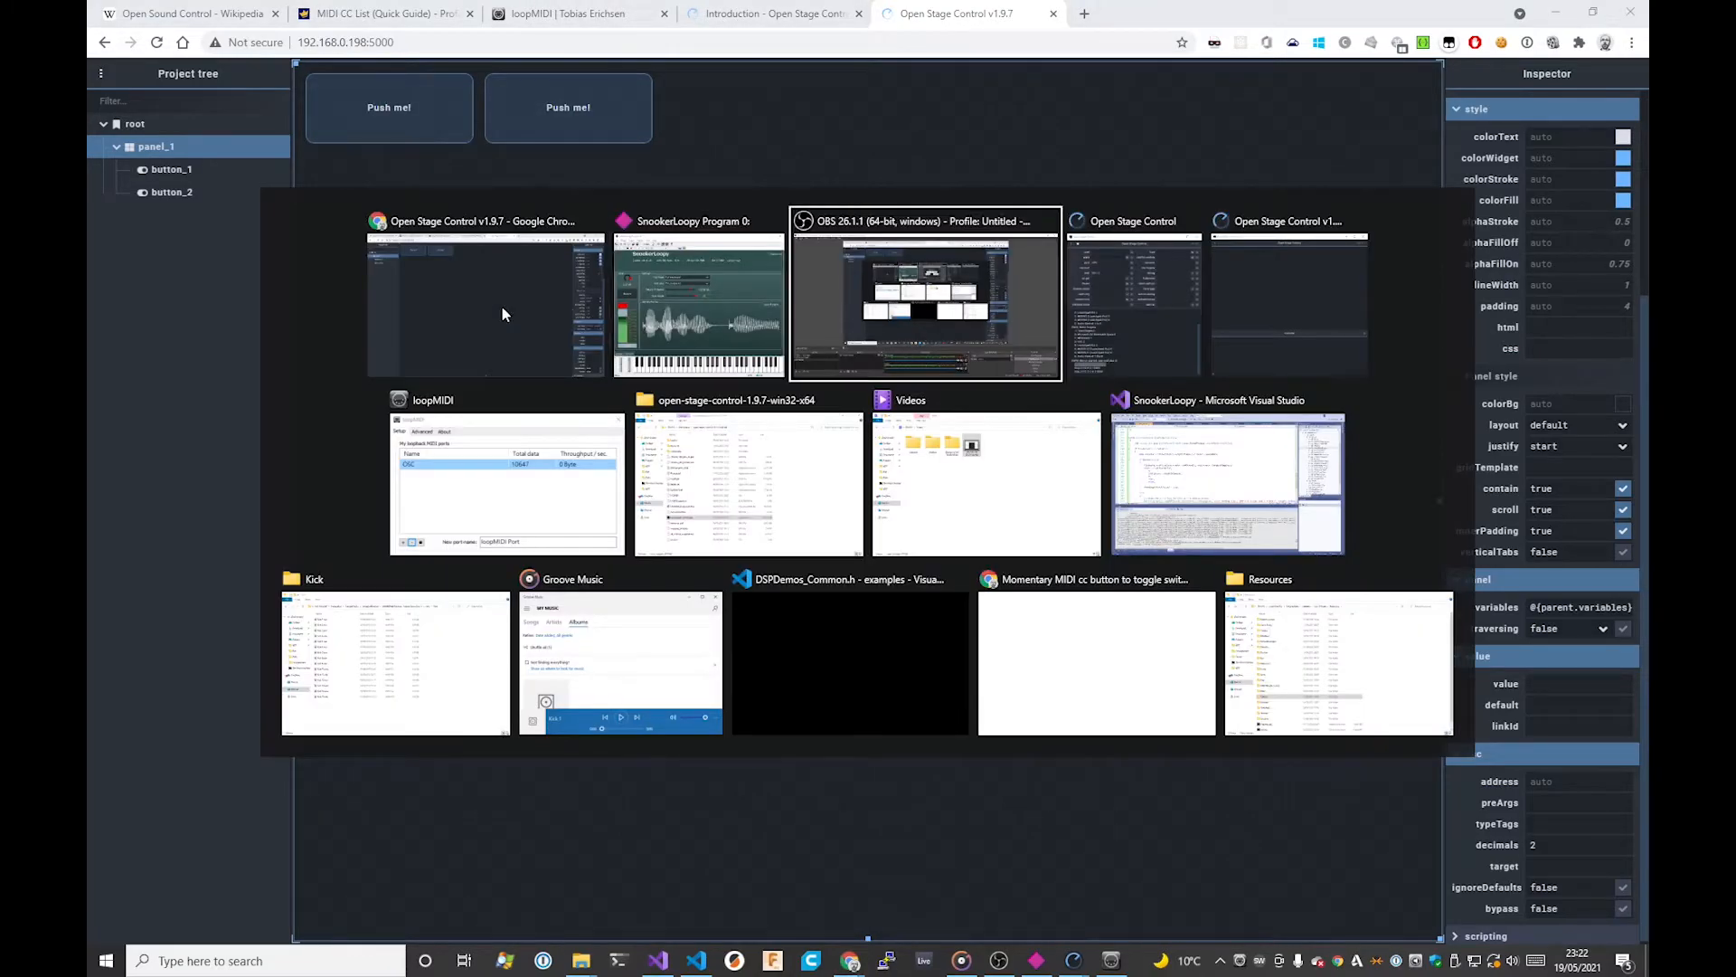
pyautogui.hotkey('alt', 'Tab')
pyautogui.hotkey('alt', 'Tab')
pyautogui.hotkey('alt', 'Tab')
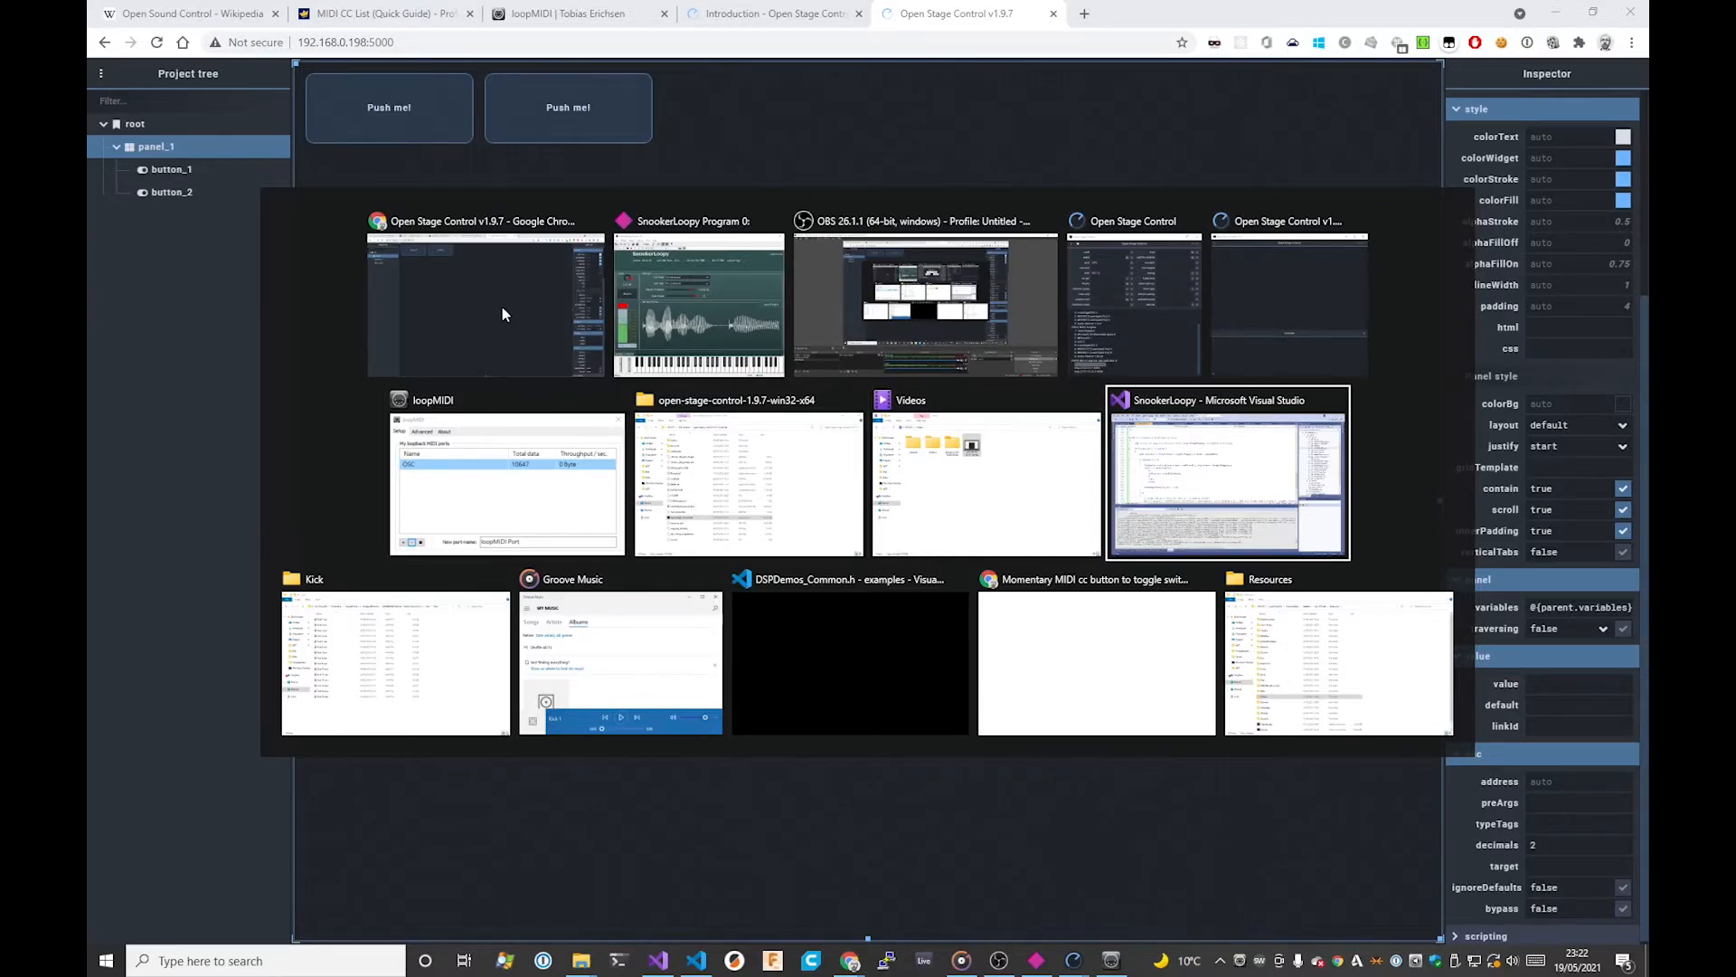
# Step: Find the OSC setup code in InstantSampler.cpp and examine the UDP port connection that uses oscPort
pyautogui.scroll(20, 562, 462)
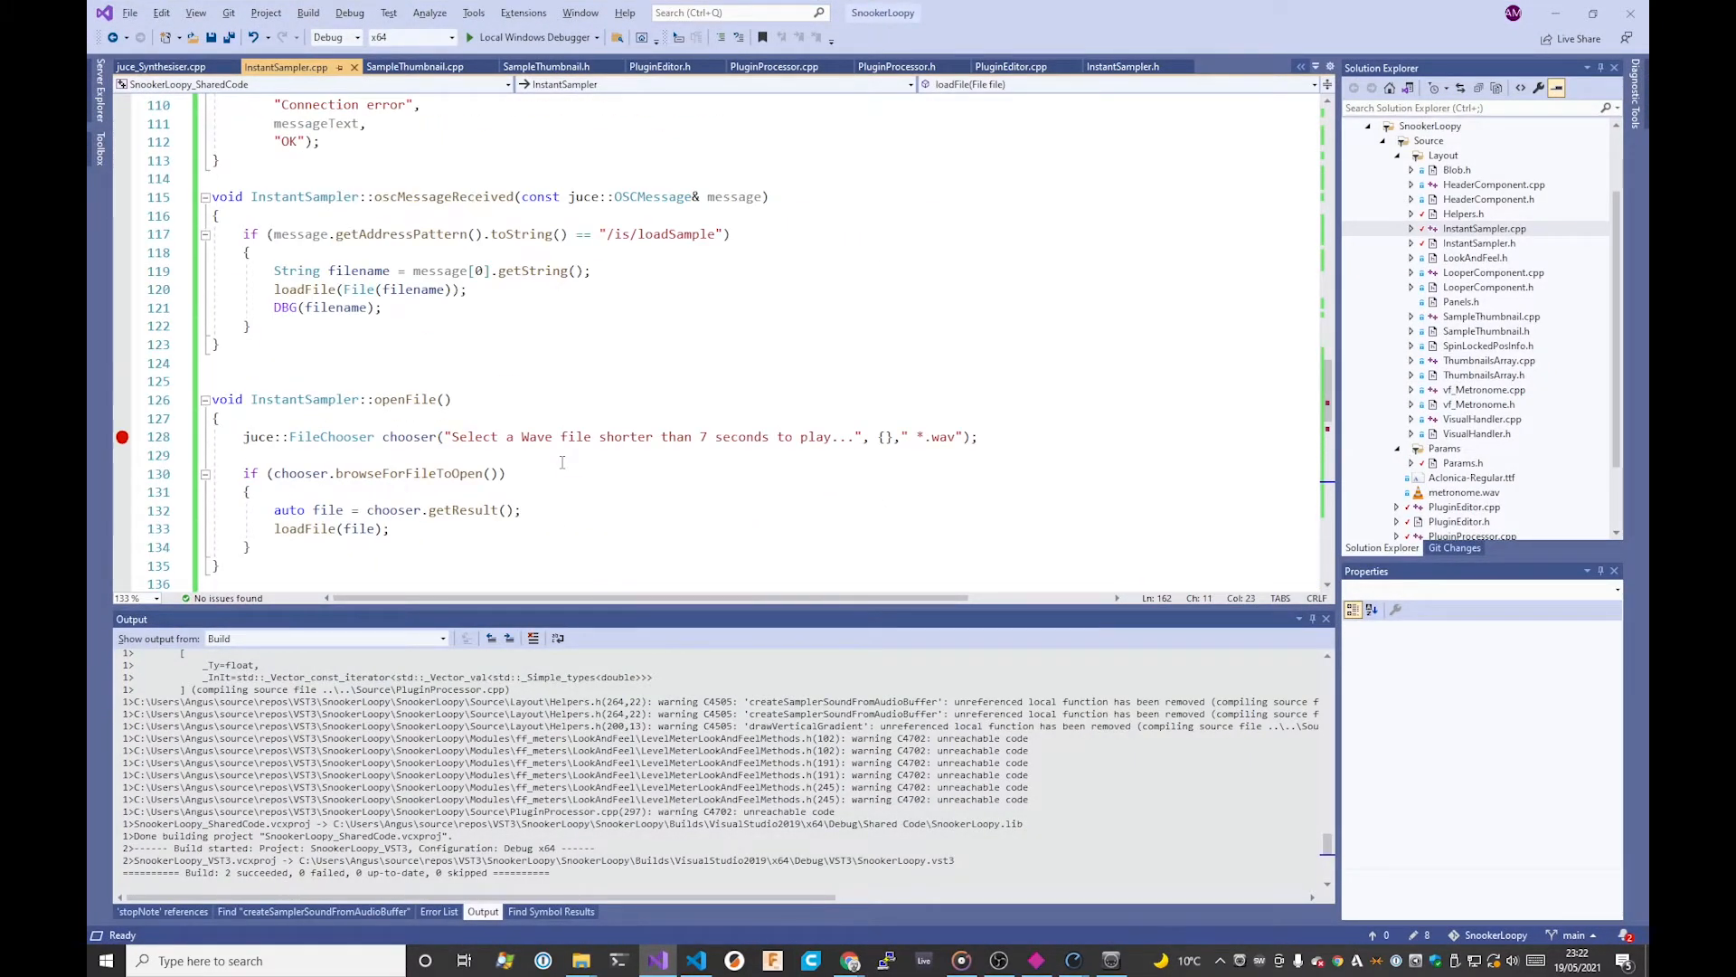
pyautogui.scroll(10, 561, 462)
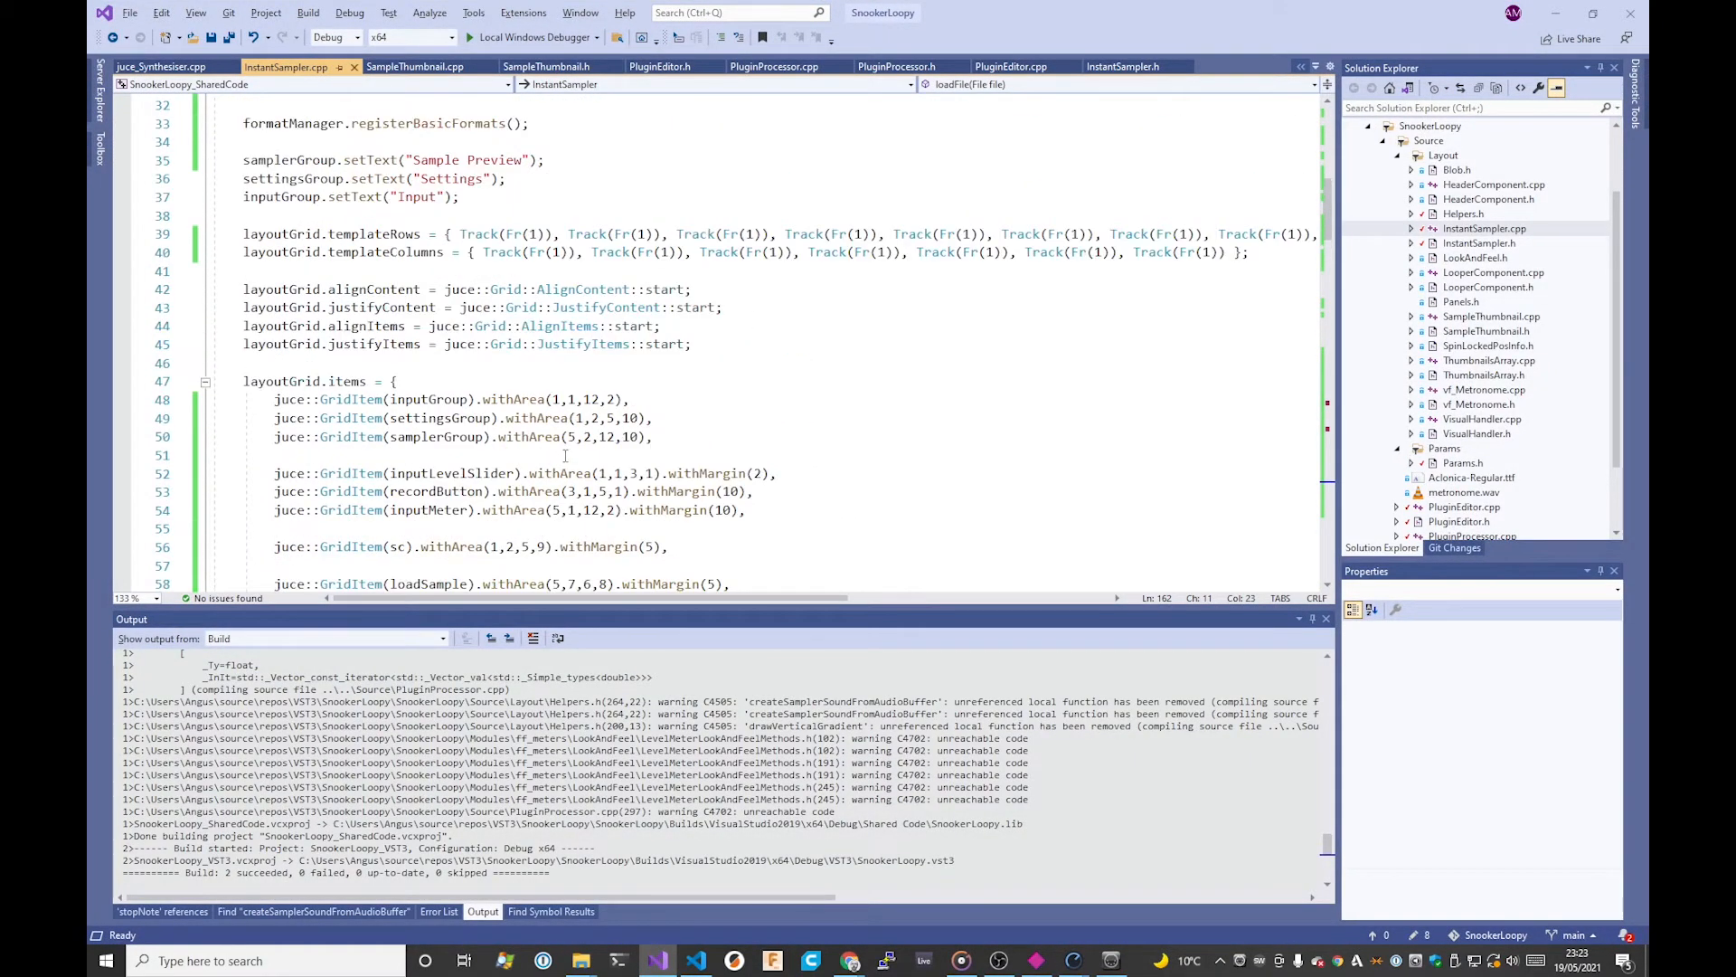
pyautogui.scroll(-11, 563, 460)
pyautogui.scroll(1, 565, 456)
pyautogui.scroll(1, 565, 456)
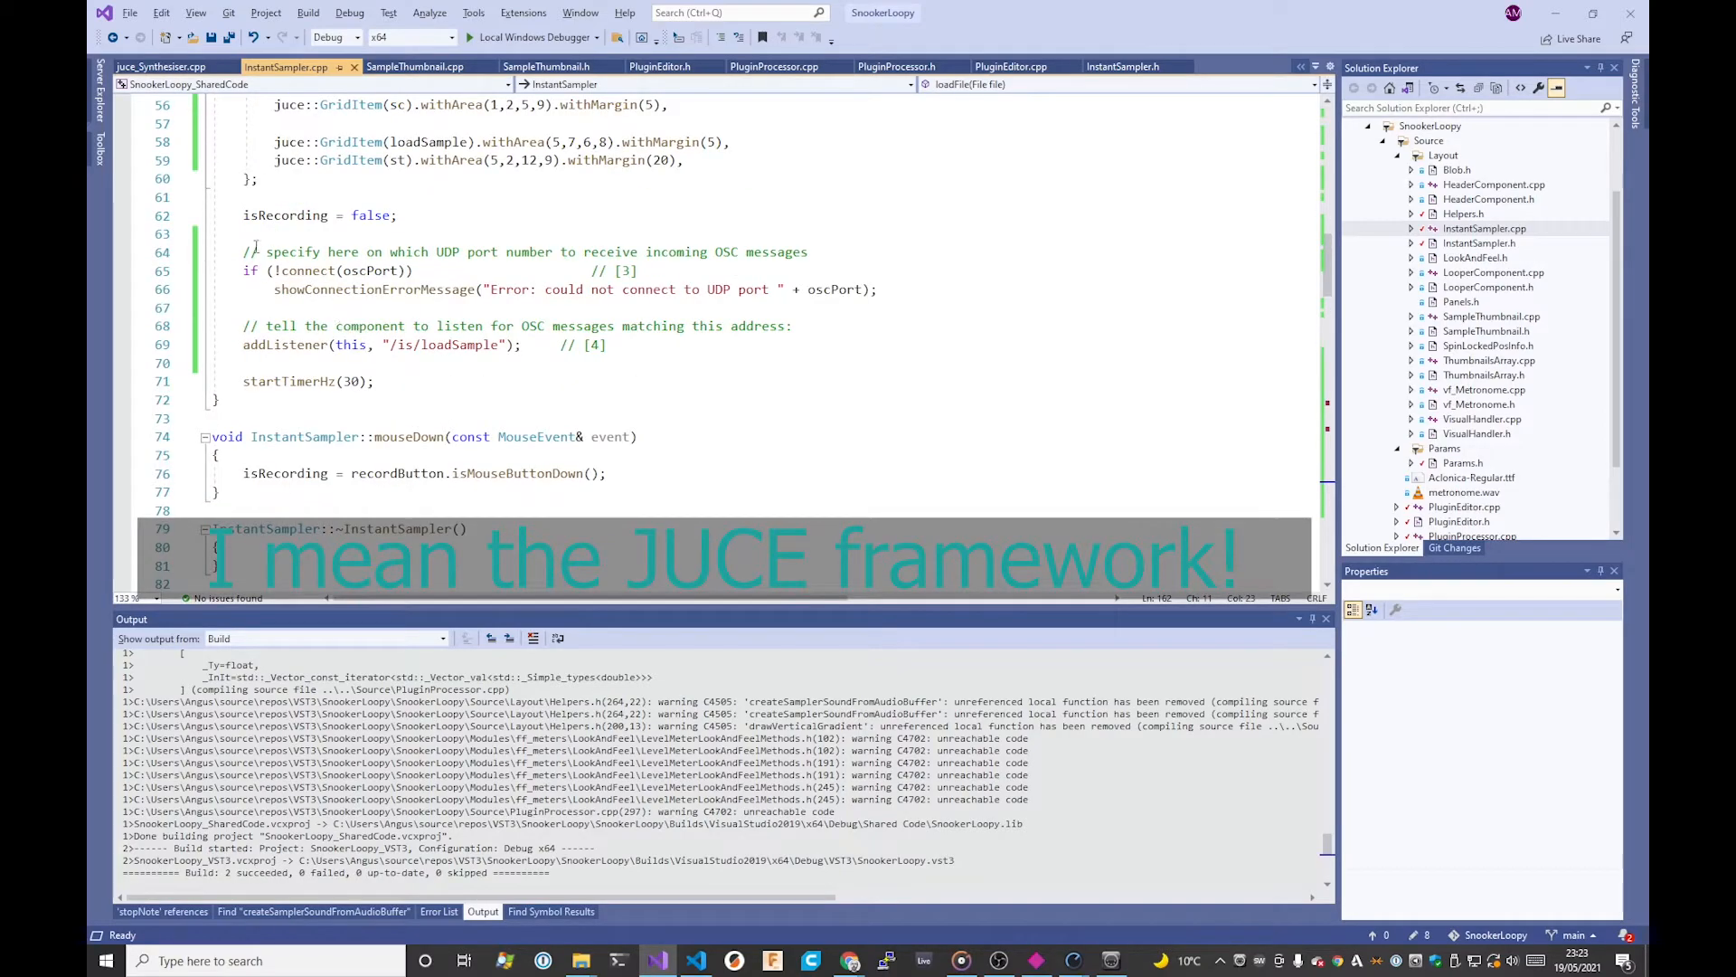
pyautogui.moveTo(236, 249); pyautogui.dragTo(986, 296)
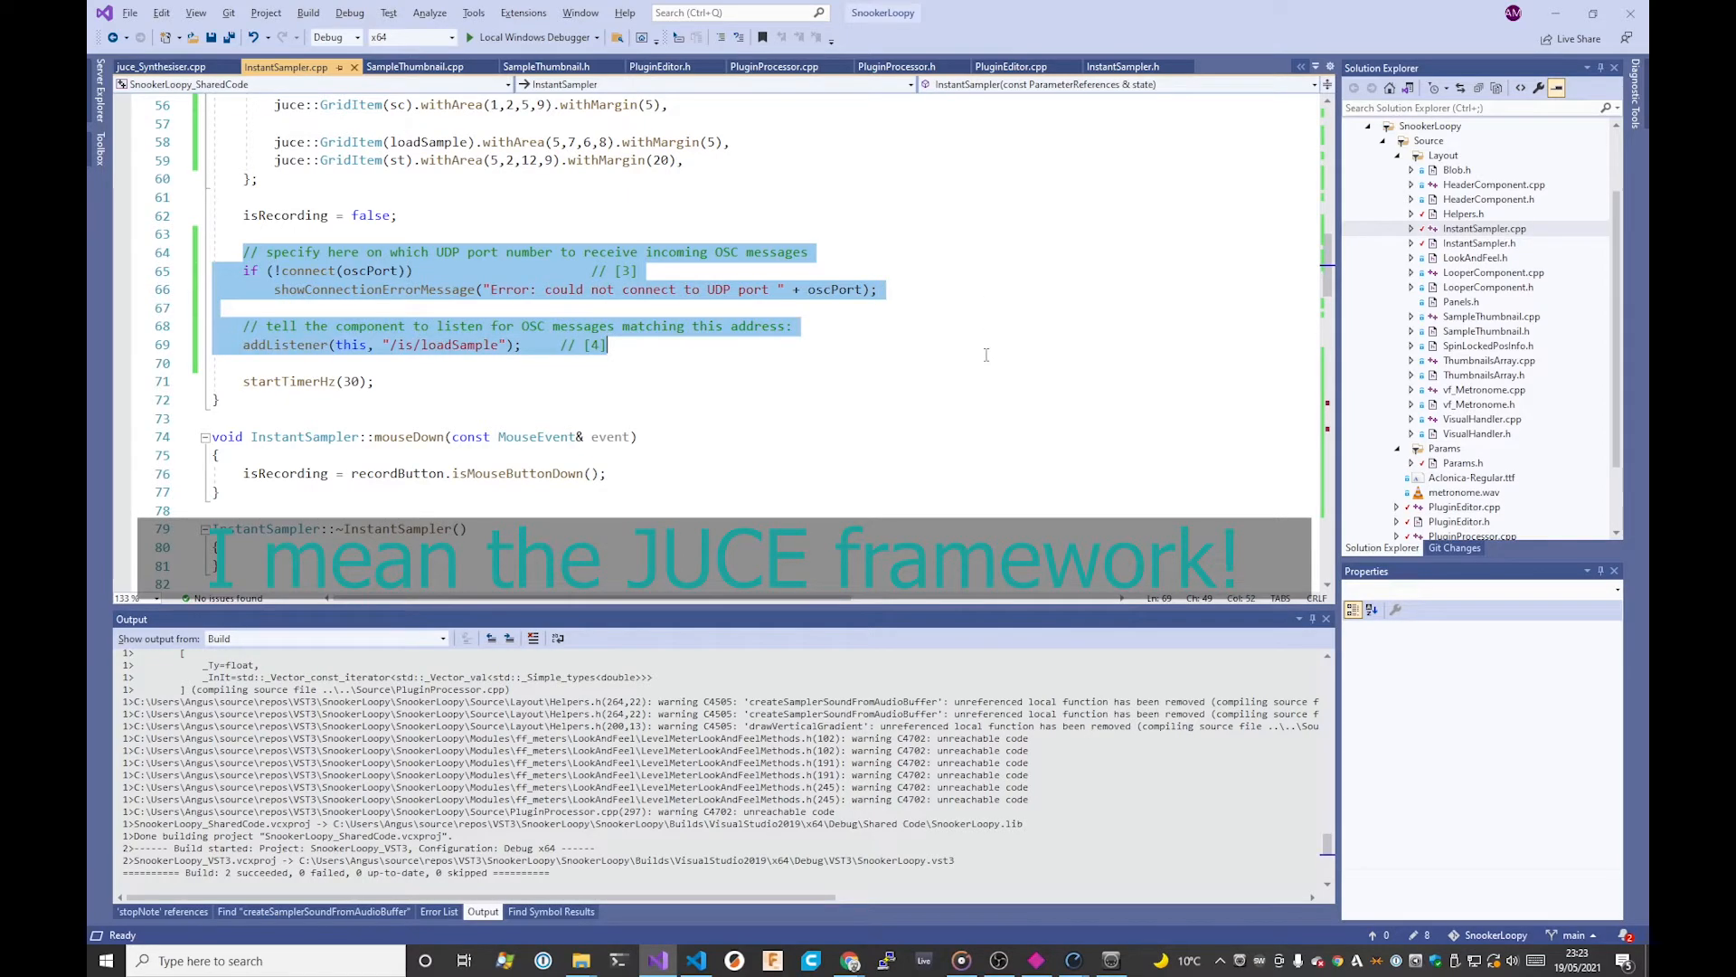
pyautogui.click(308, 274)
pyautogui.click(384, 274)
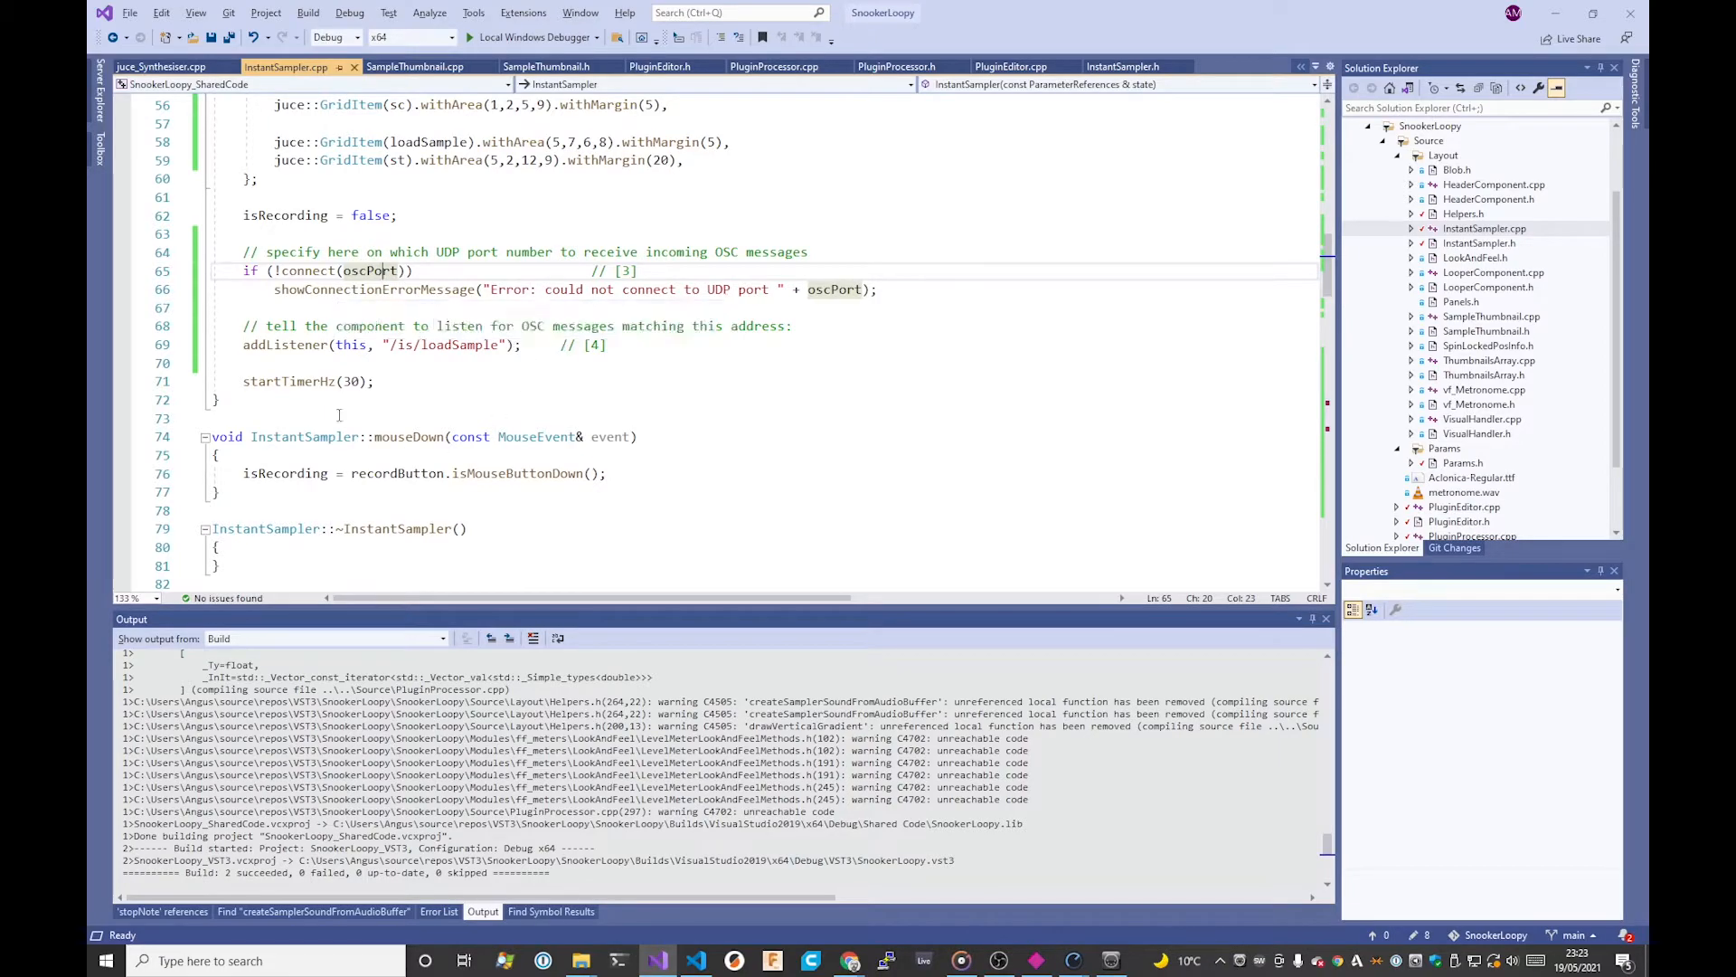
# Step: Copy the OSC address /is/loadSample from the addListener call
pyautogui.click(269, 347)
pyautogui.moveTo(391, 347); pyautogui.dragTo(501, 351)
pyautogui.press('super+c')
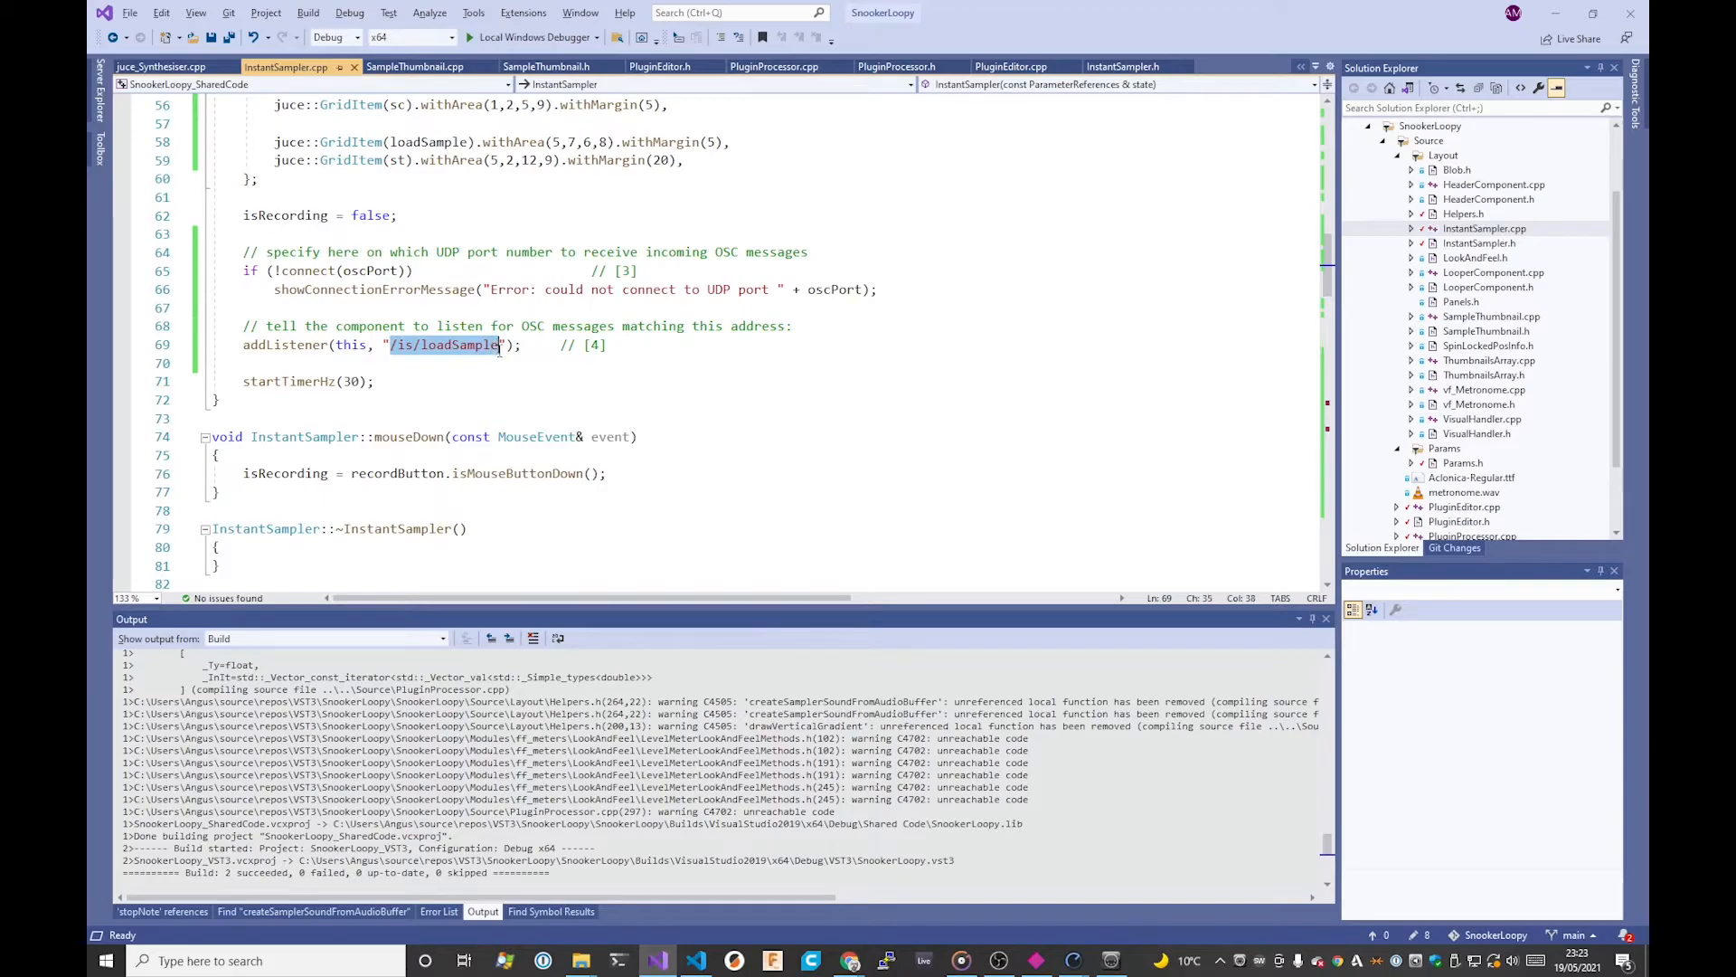
pyautogui.rightClick(489, 351)
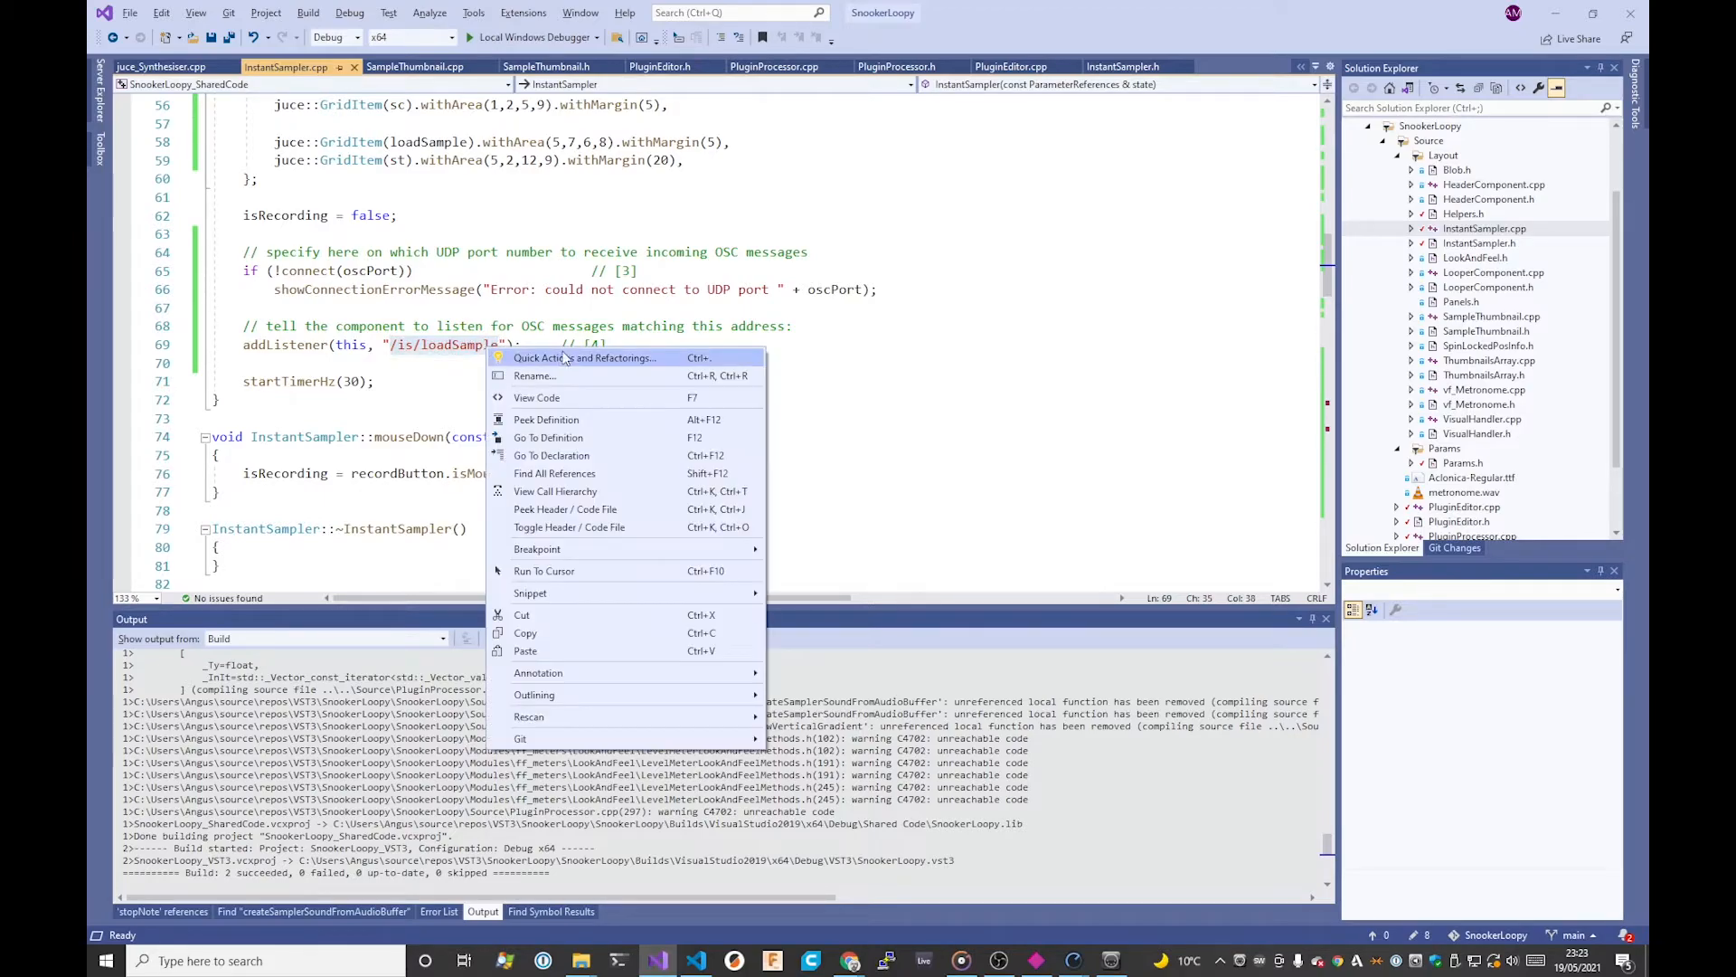
pyautogui.click(569, 651)
pyautogui.click(530, 361)
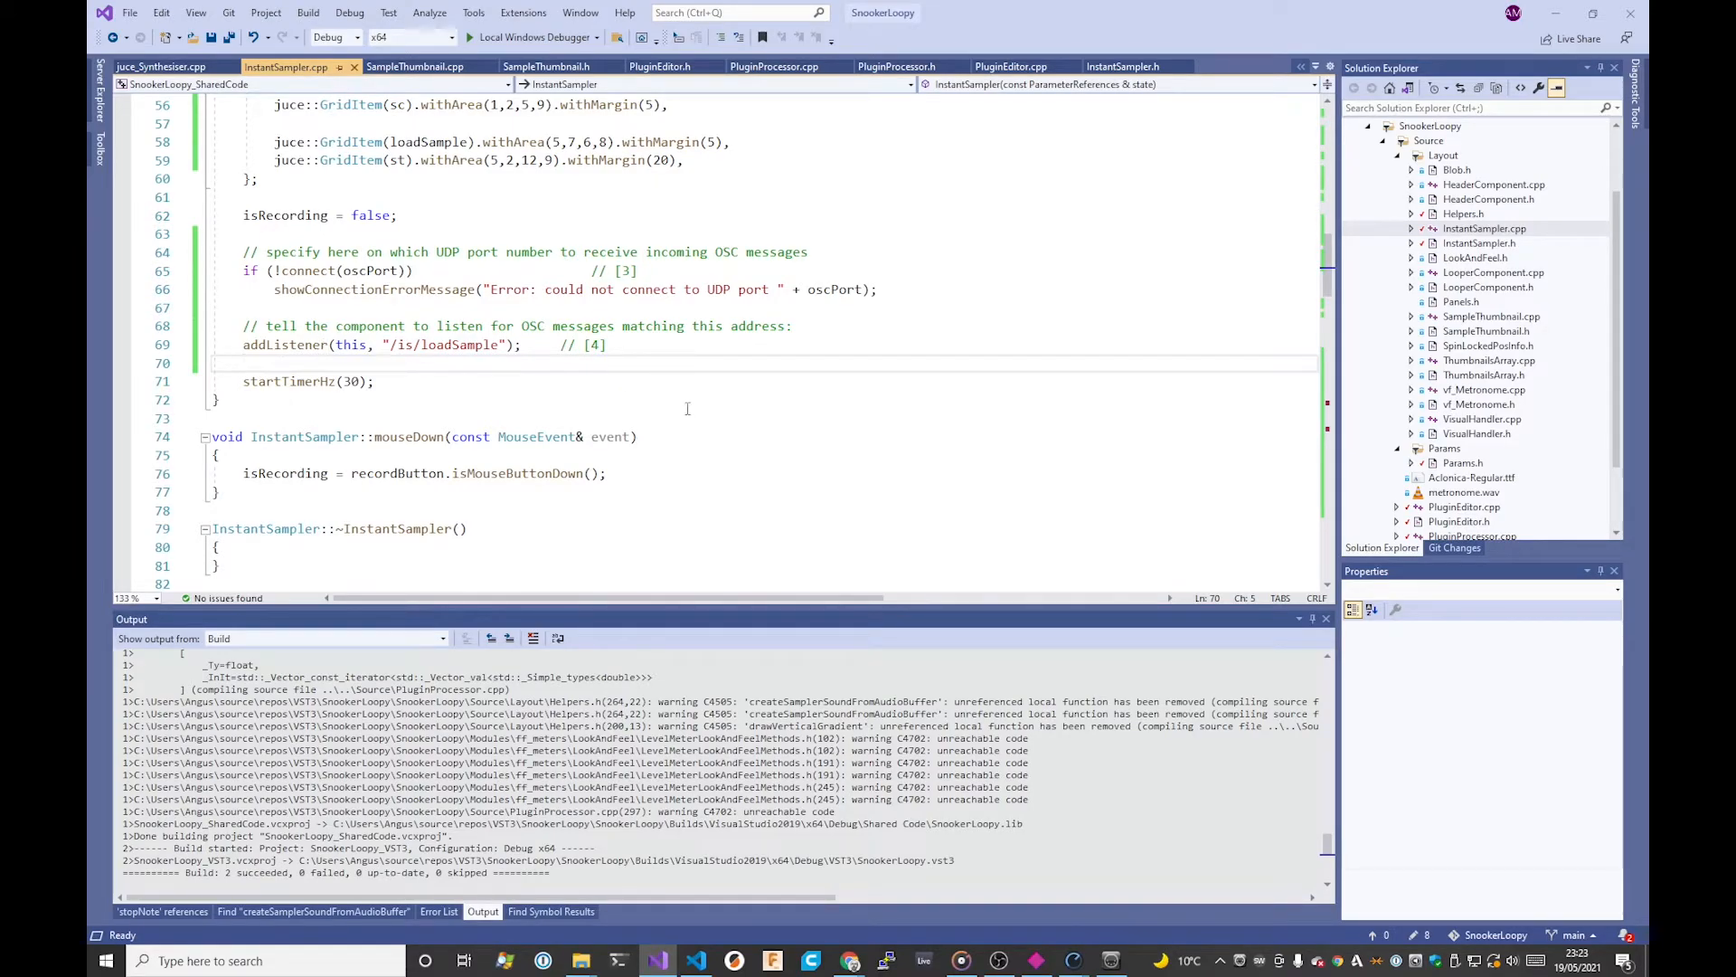
# Step: Examine how oscMessageReceived handles /is/loadSample and passes the filename to loadFile
pyautogui.scroll(-20, 686, 408)
pyautogui.scroll(-6, 671, 425)
pyautogui.scroll(20, 665, 425)
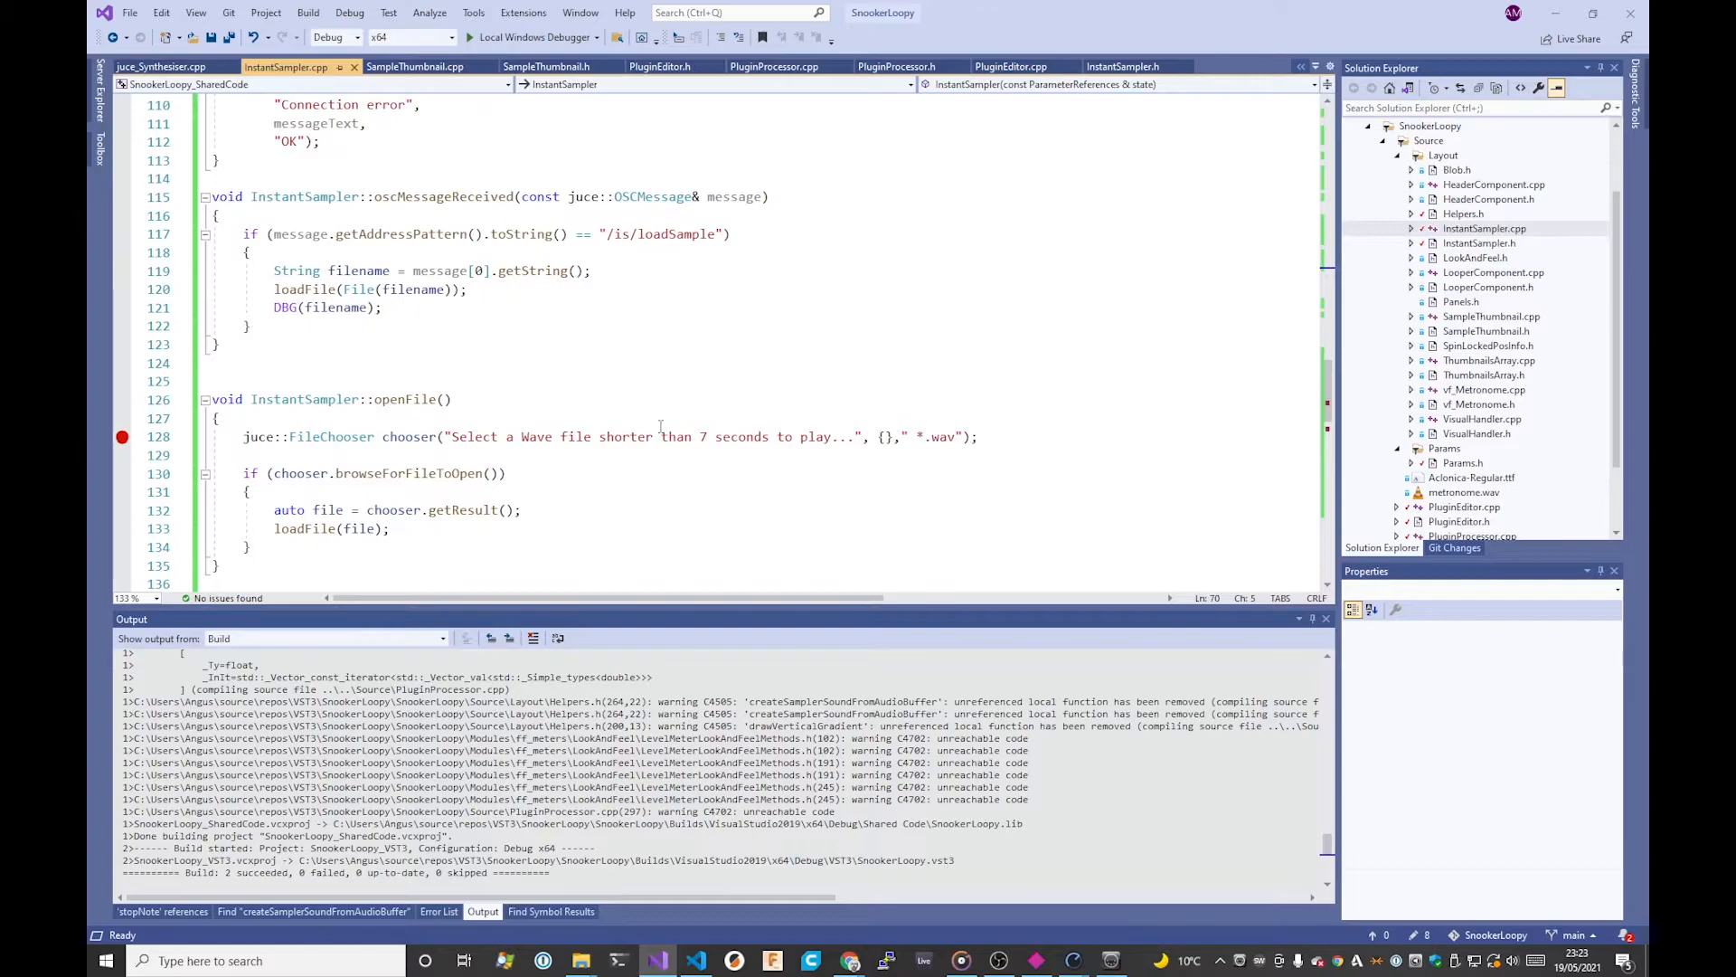
pyautogui.scroll(2, 661, 425)
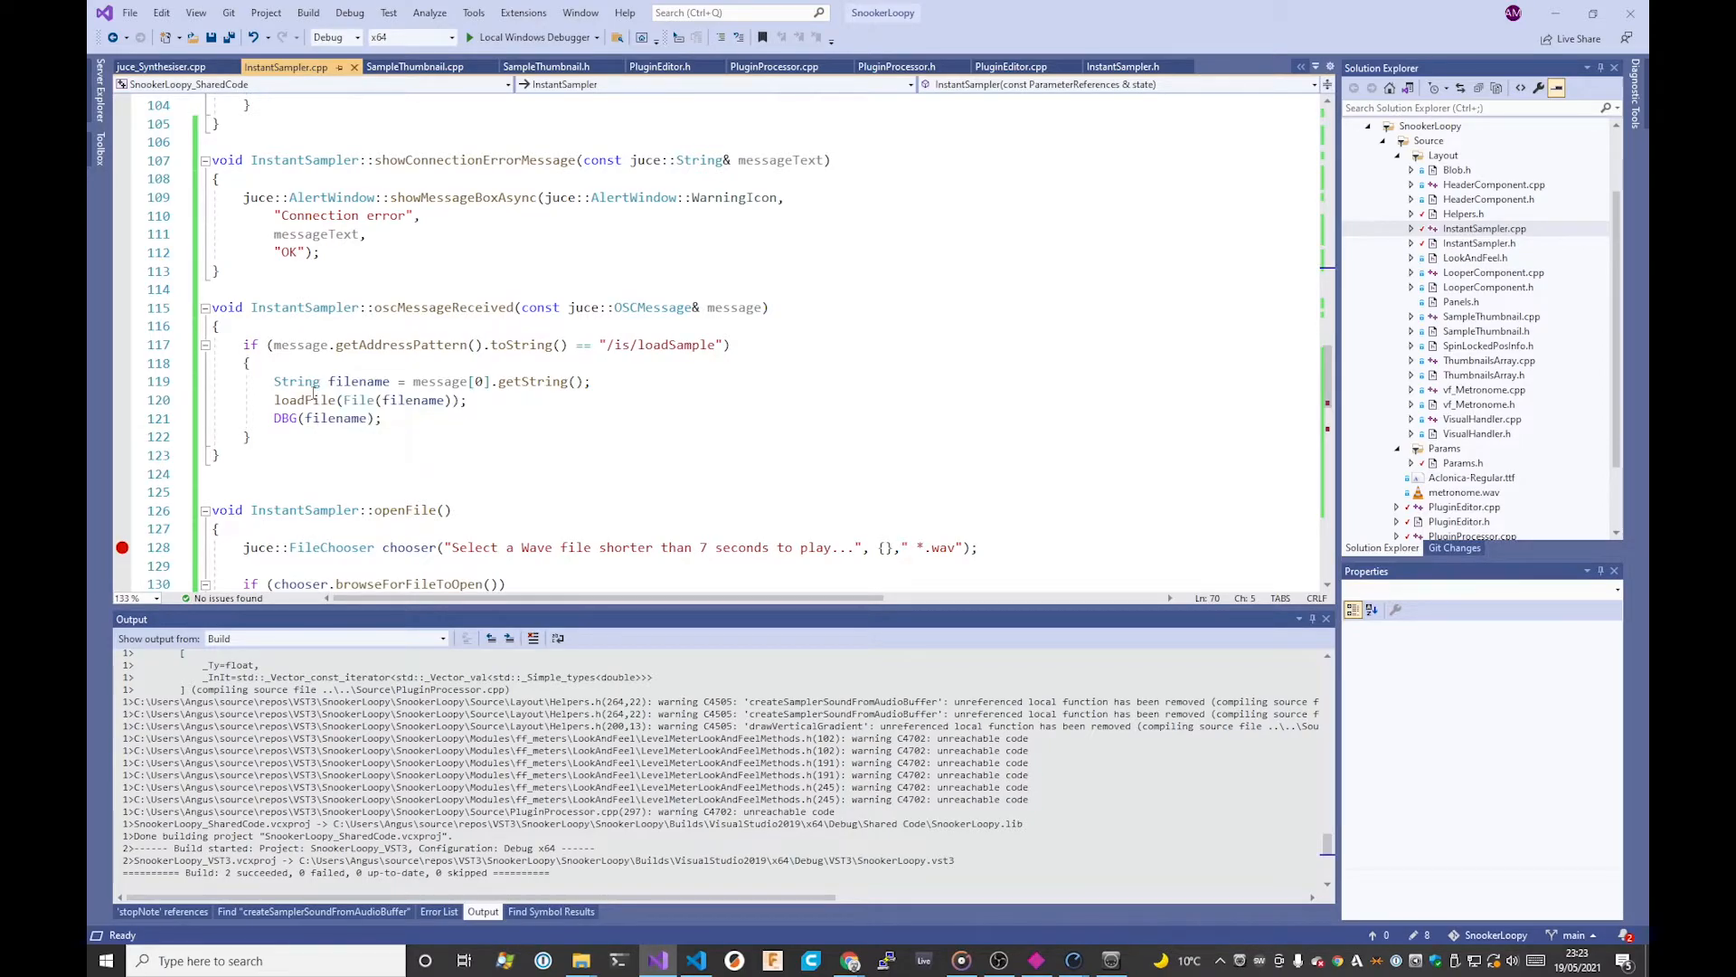
pyautogui.scroll(-3, 350, 271)
pyautogui.scroll(-11, 351, 272)
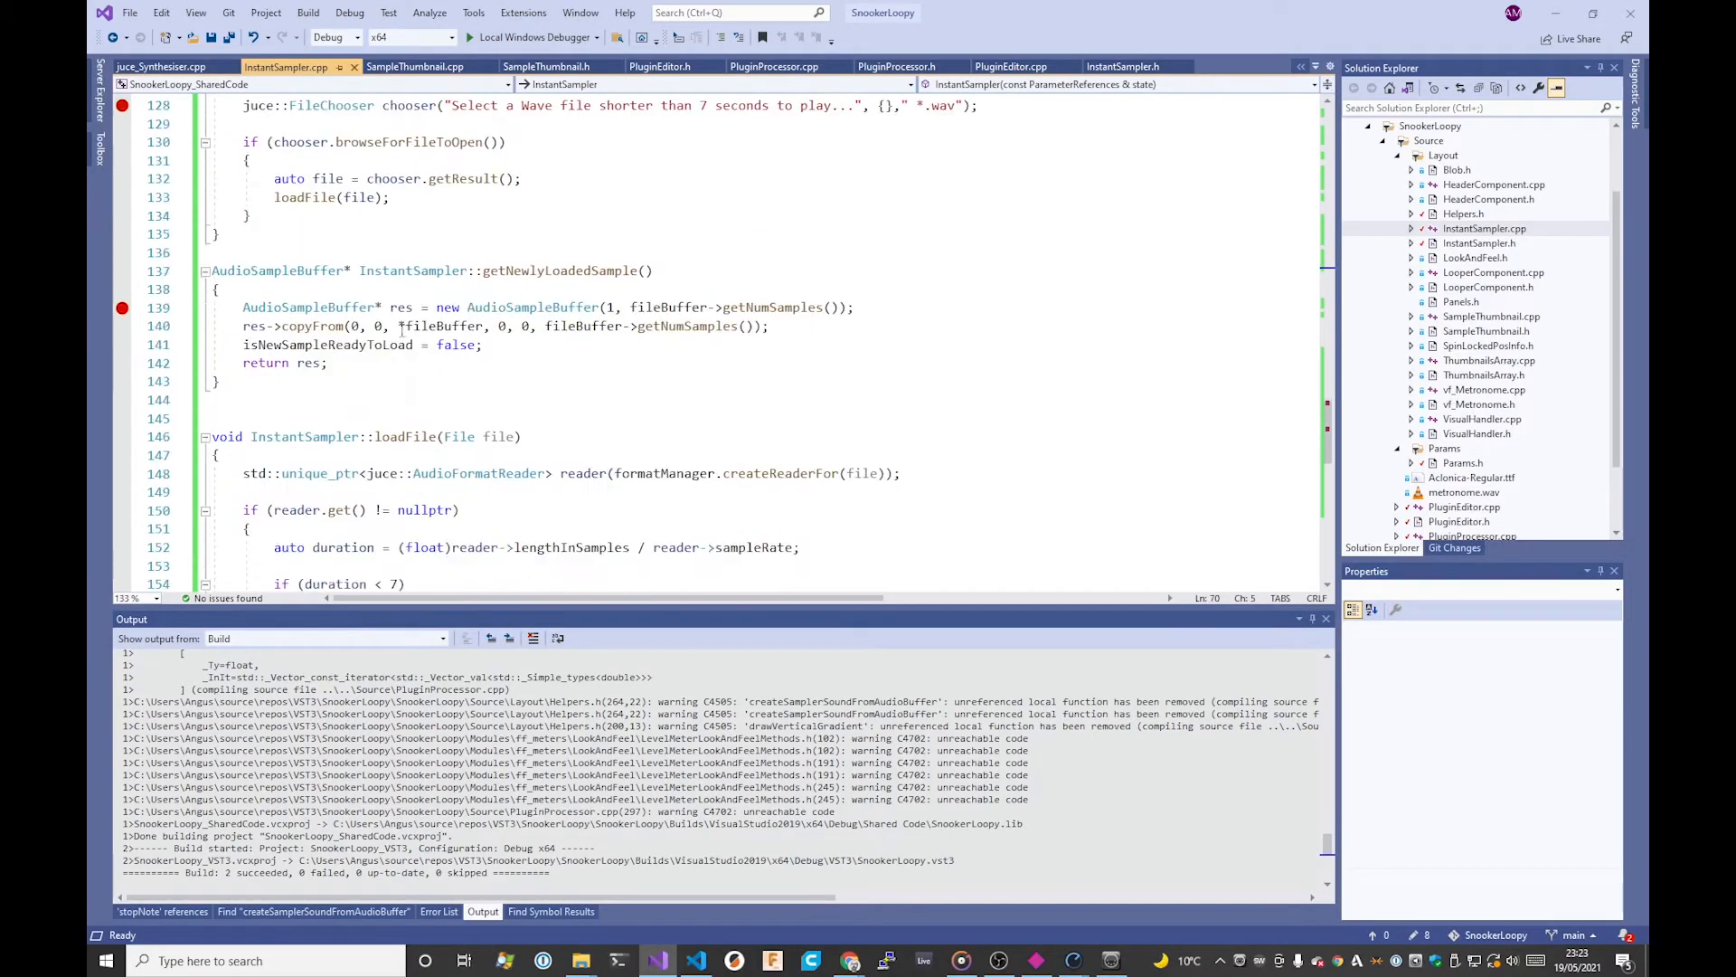
pyautogui.scroll(6, 472, 333)
pyautogui.scroll(7, 472, 333)
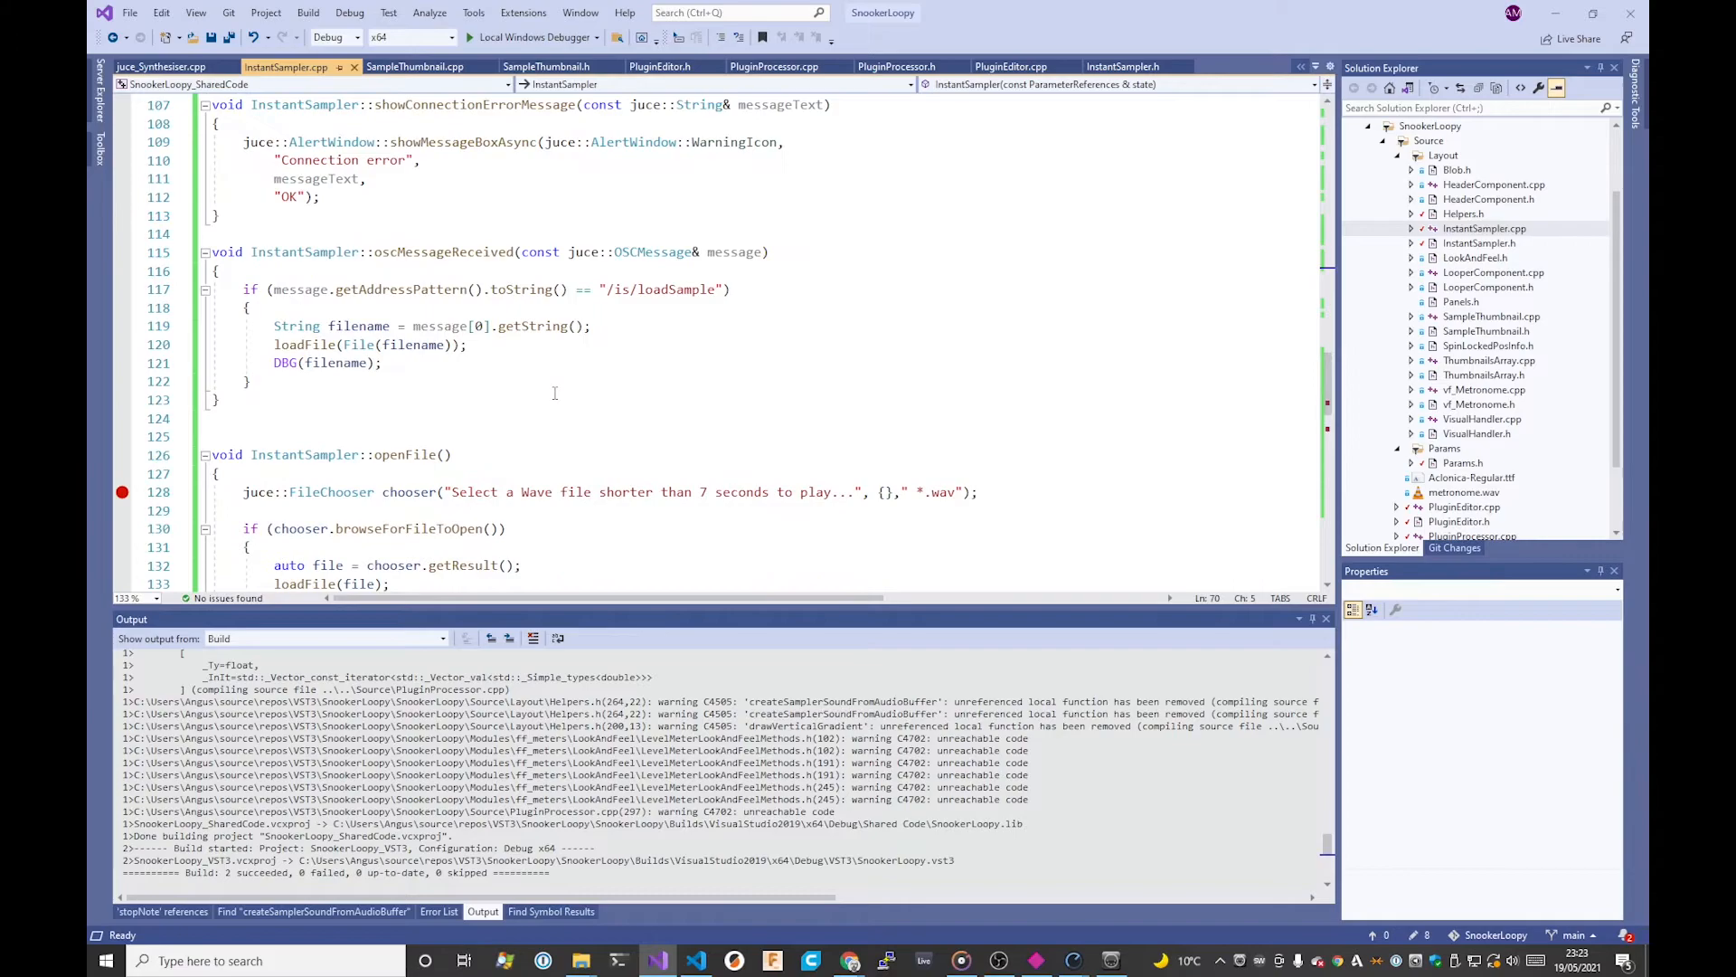
# Step: Switch from Visual Studio to the Open Stage Control page in Chrome
pyautogui.press('super+d')
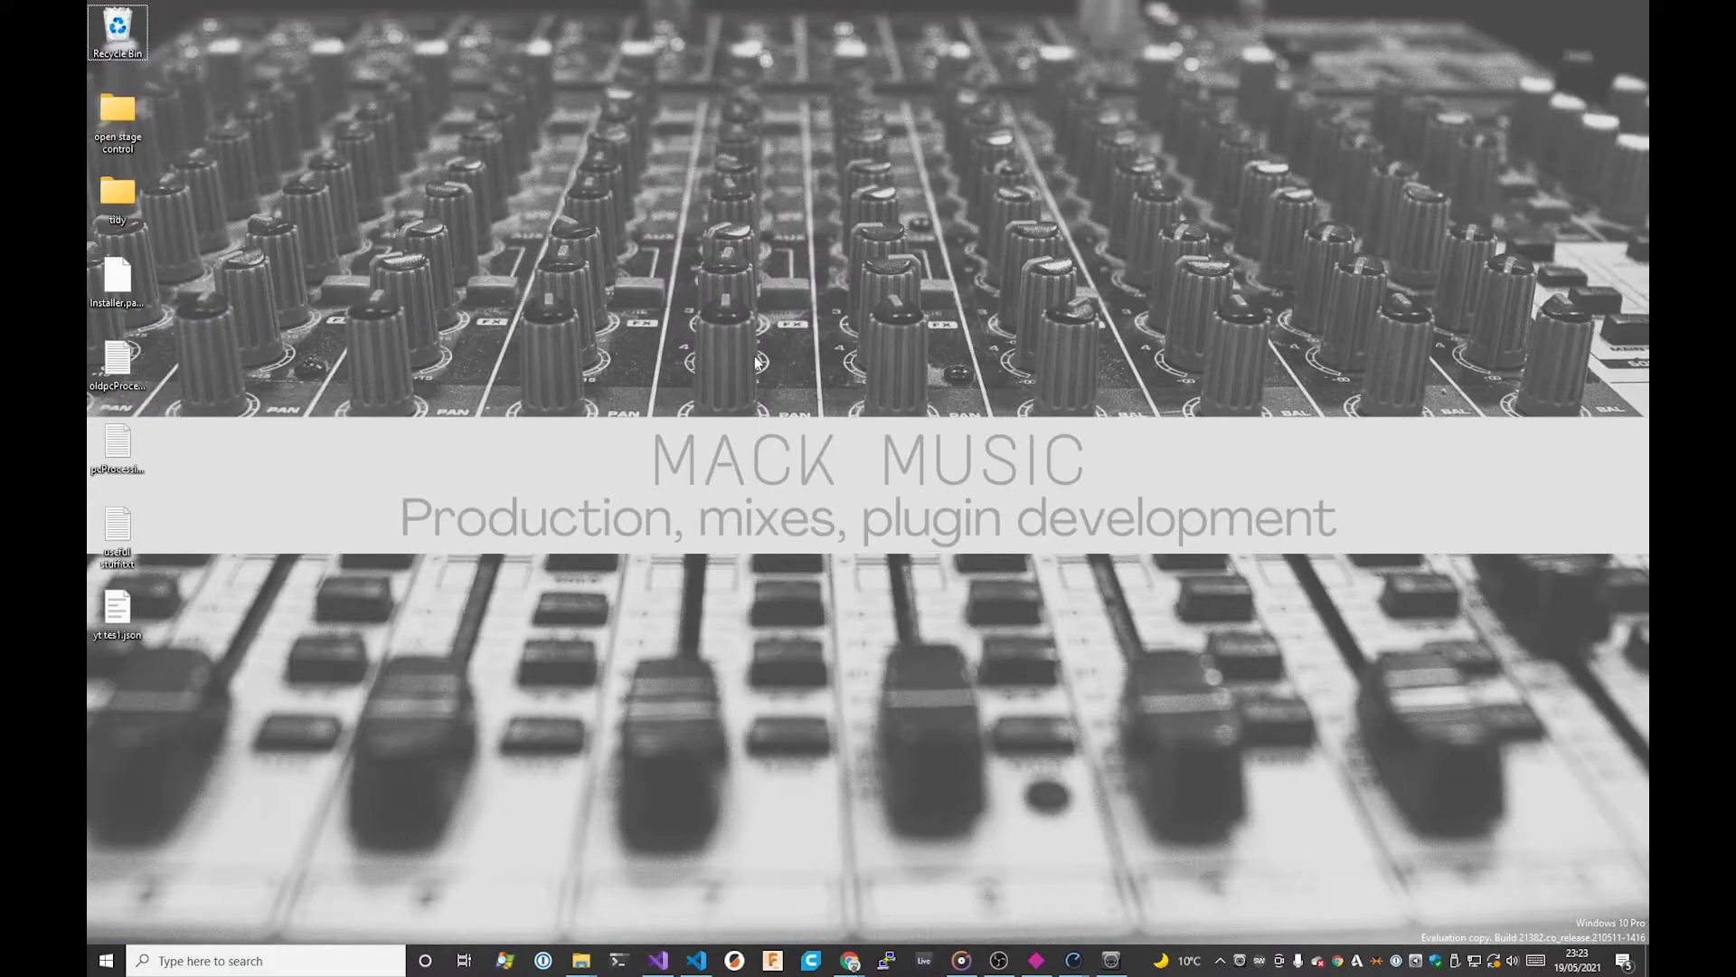
pyautogui.hotkey('alt', 'Tab')
pyautogui.press('Tab')
pyautogui.press('Tab')
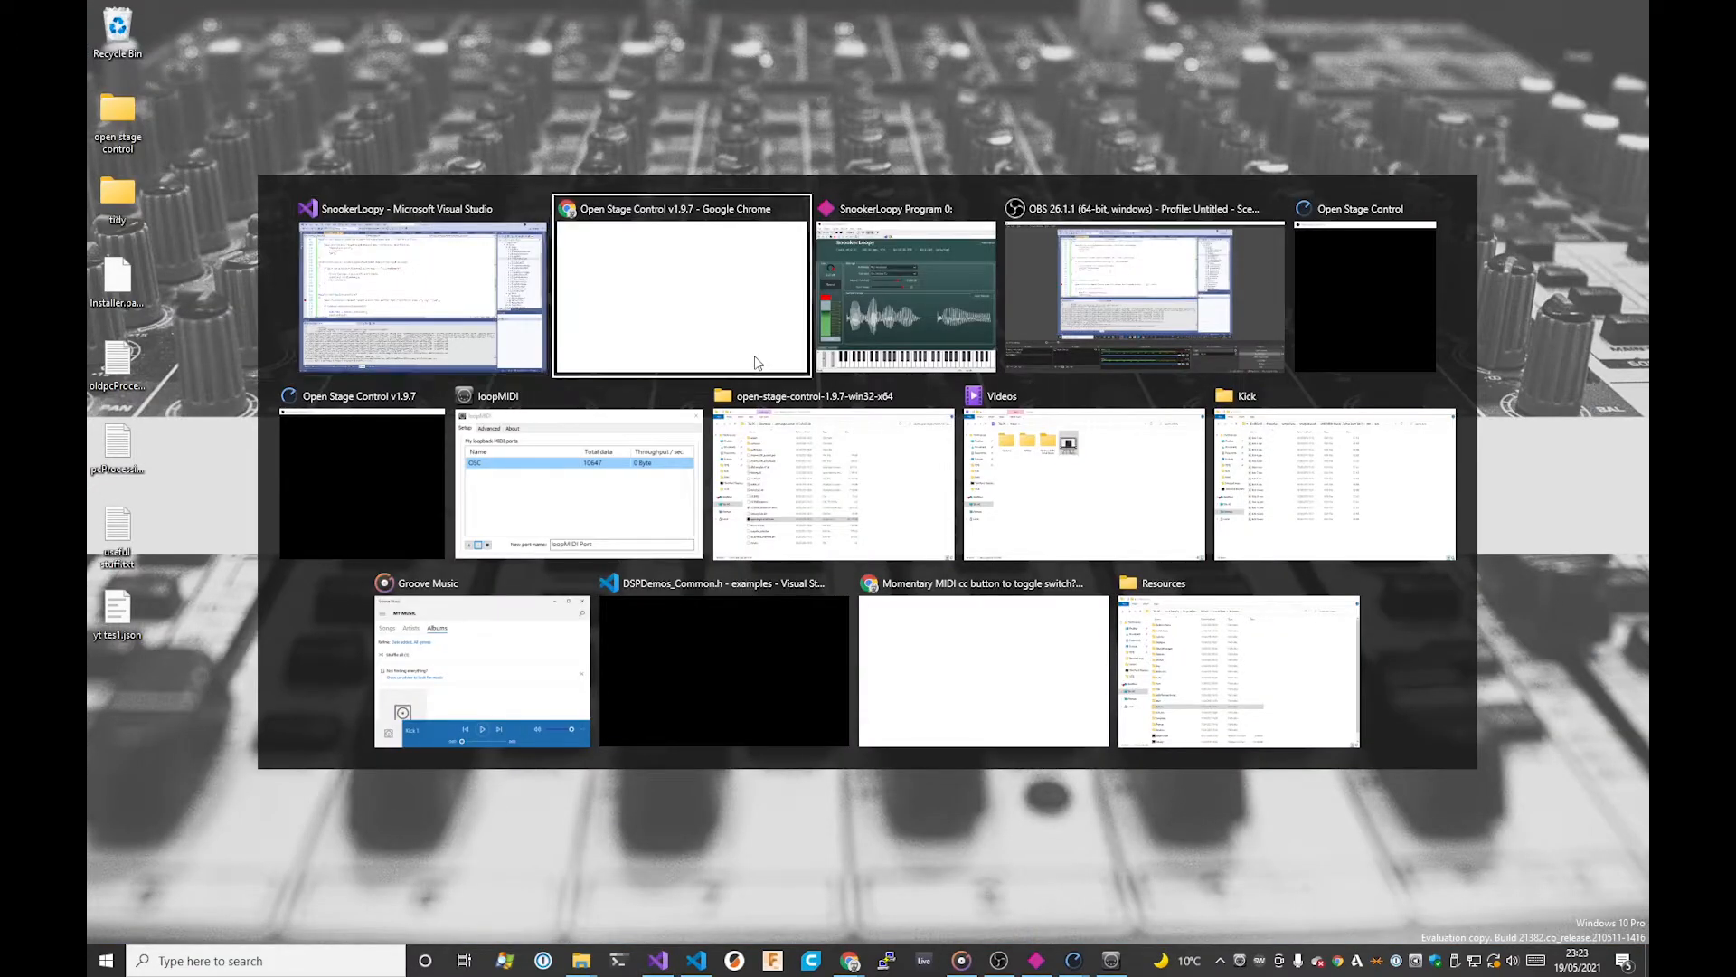
pyautogui.click(757, 363)
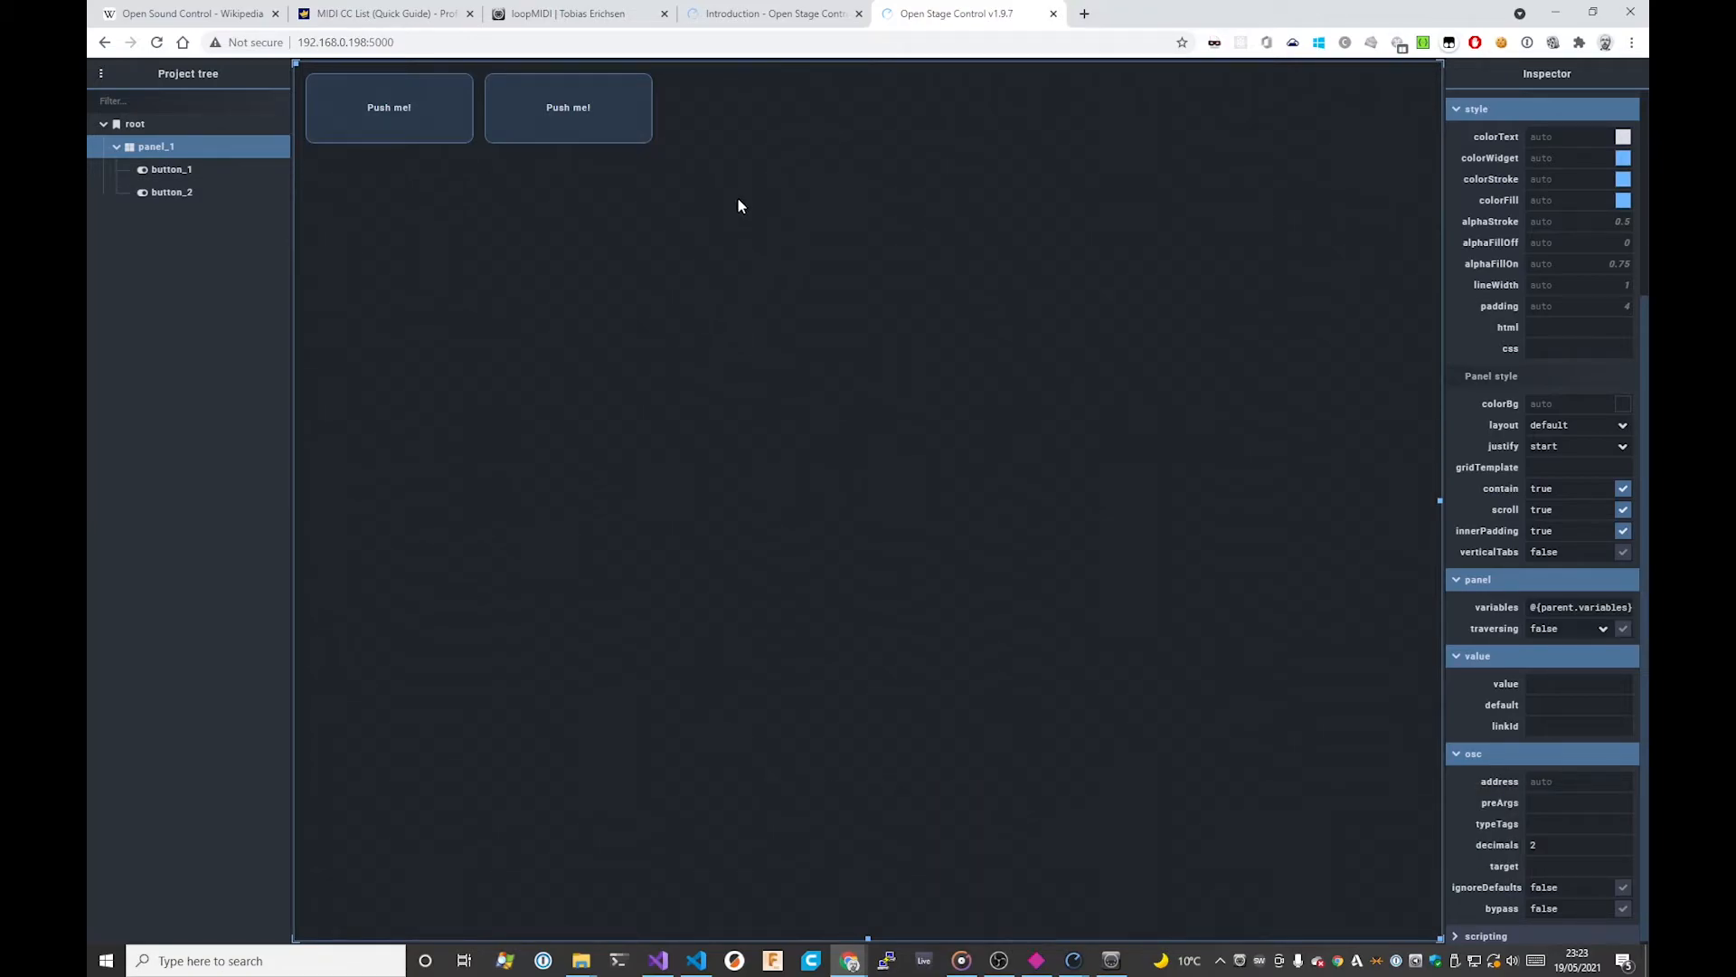
# Step: Duplicate the second Push me! button with an incremented ID into the panel's empty area and select the copy
pyautogui.rightClick(586, 125)
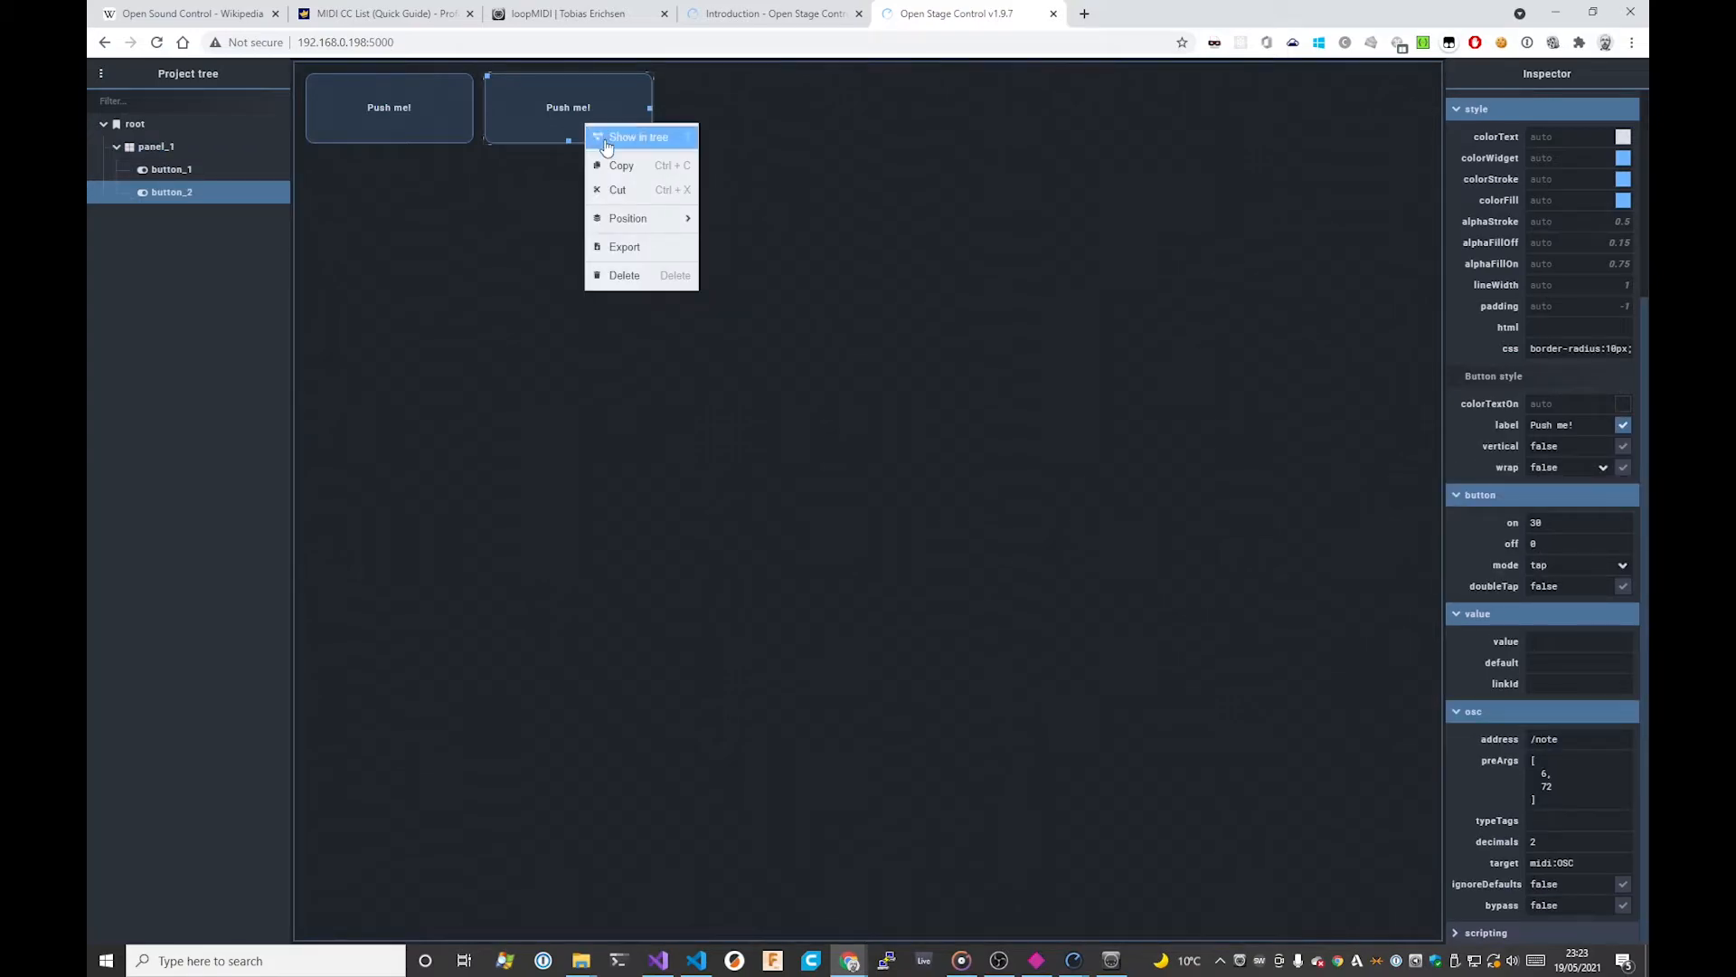
pyautogui.click(775, 157)
pyautogui.rightClick(843, 210)
pyautogui.moveTo(892, 325)
pyautogui.moveTo(986, 329)
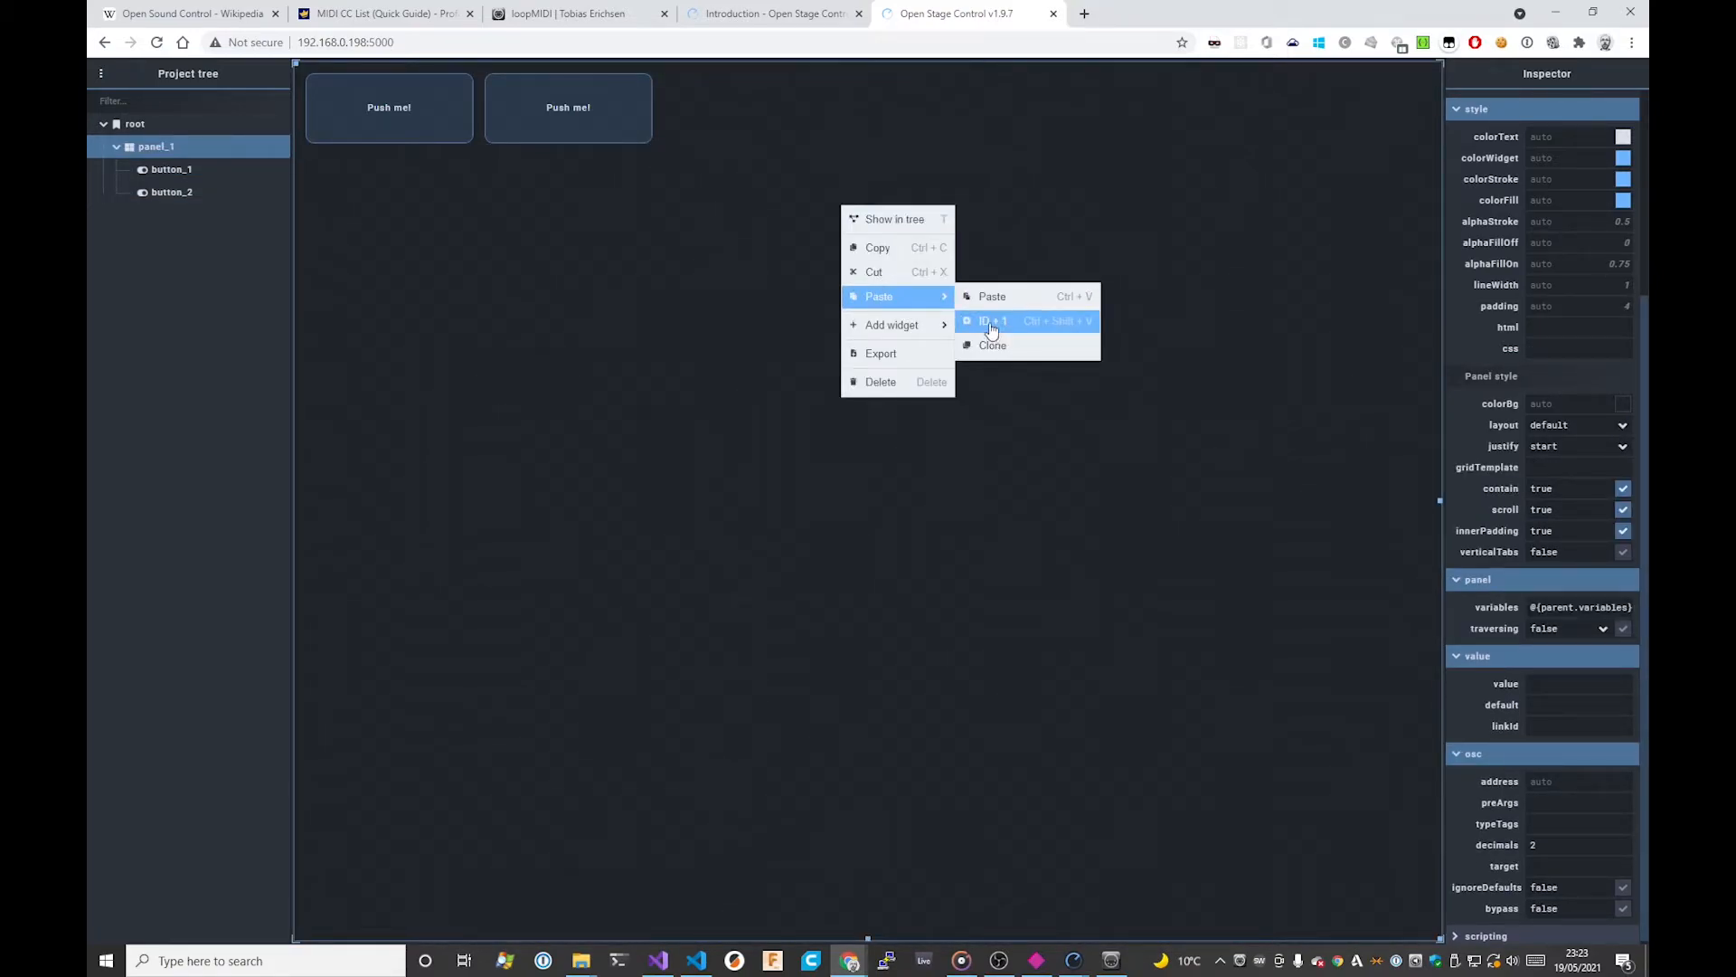
pyautogui.click(991, 324)
pyautogui.click(944, 244)
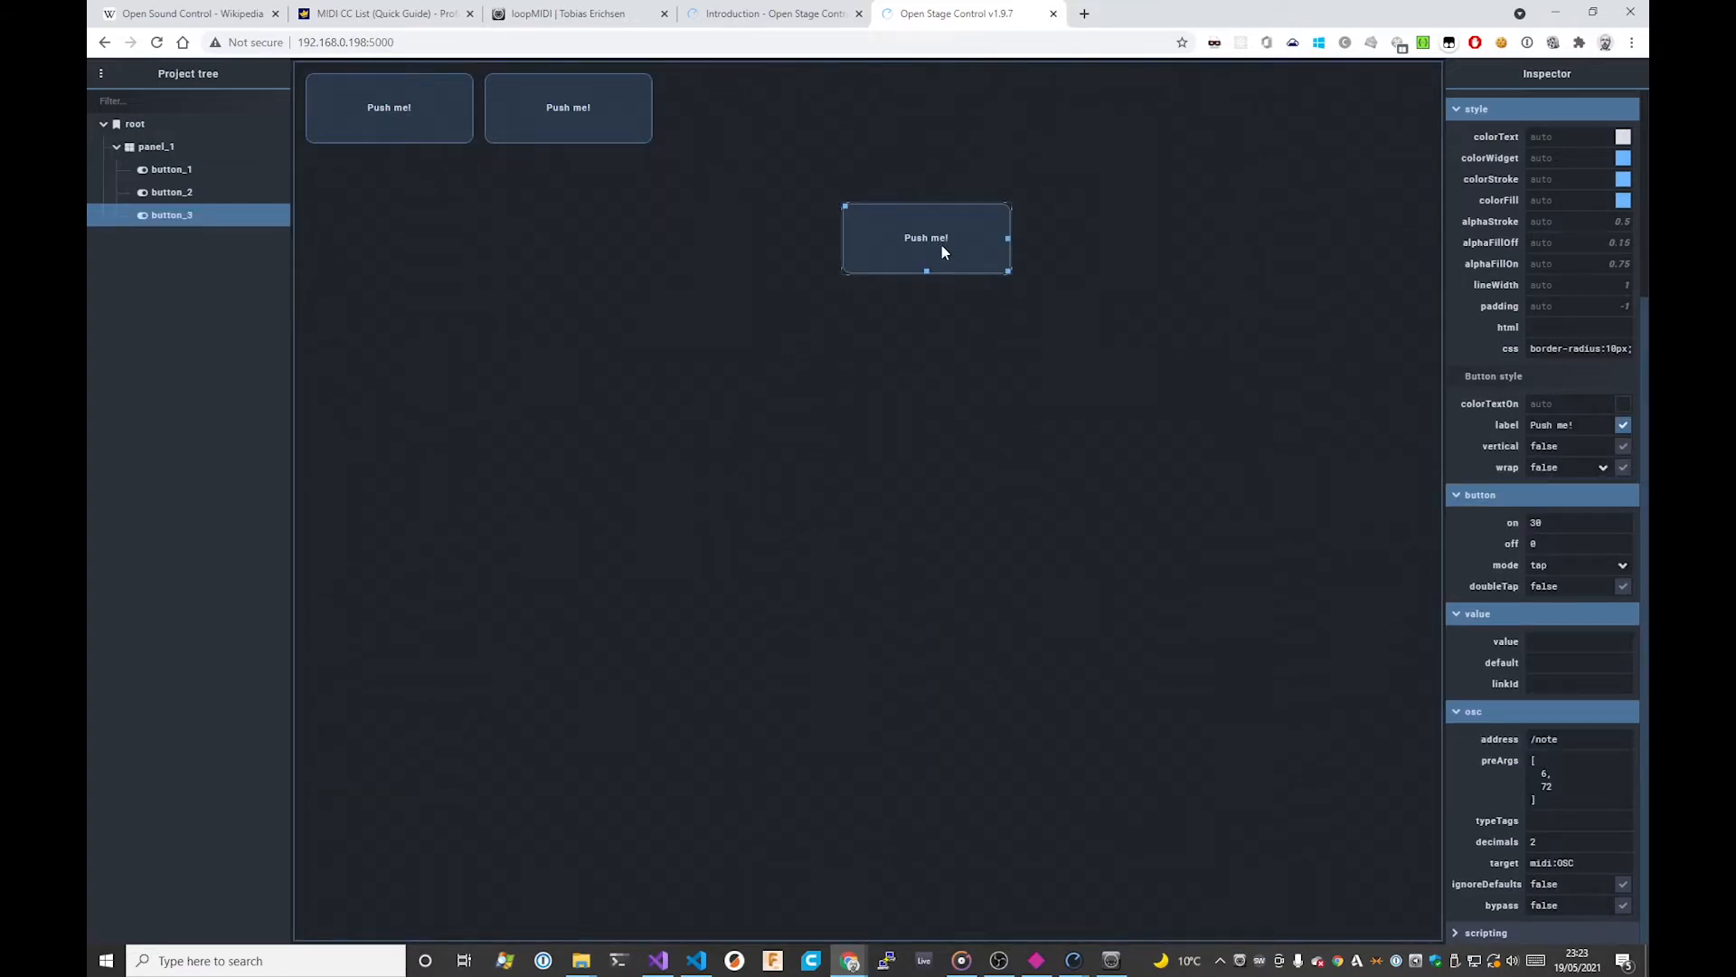
# Step: Label the new button "Load sample" and set its OSC address to /is/loadSample
pyautogui.moveTo(1588, 425); pyautogui.dragTo(1370, 418)
pyautogui.write('Load sample')
pyautogui.click(1374, 420)
pyautogui.click(991, 268)
pyautogui.hotkey('ctrl', 'shift', 'Left')
pyautogui.hotkey('ctrl', 'shift', 'Left')
pyautogui.write('/is/loadSample')
# Step: Clear the Load sample button's preArgs and set its target to 192.168.0.198:7010
pyautogui.hotkey('ctrl', 'a')
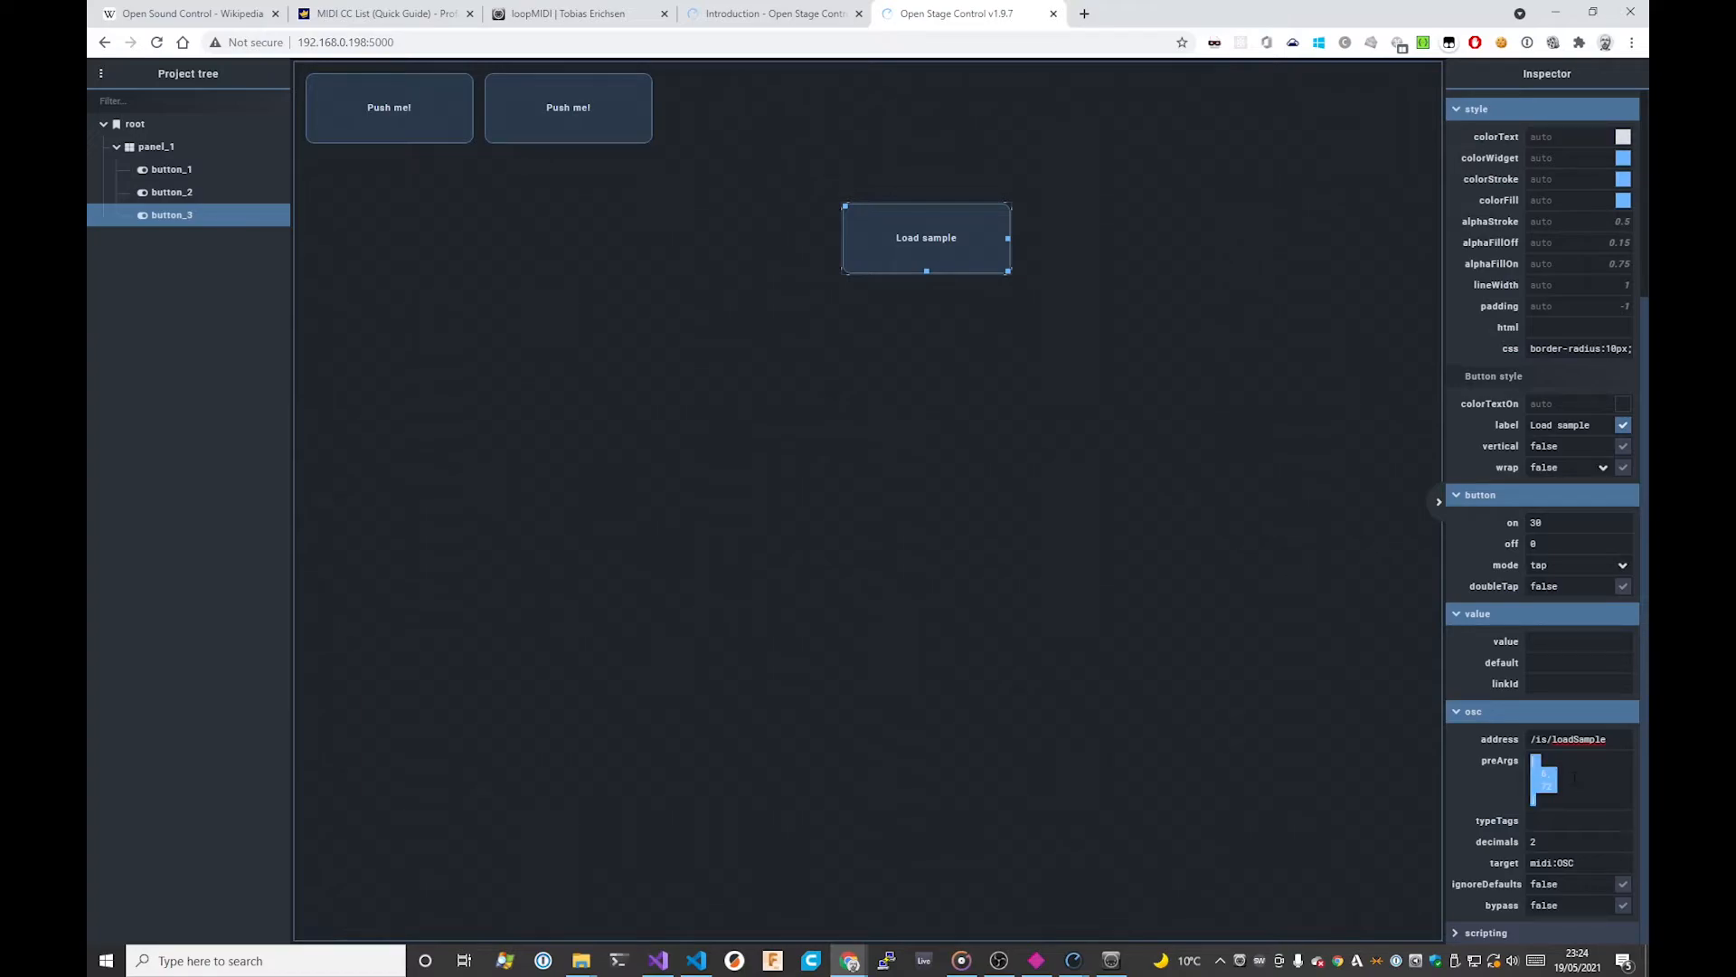
pyautogui.press('BackSpace')
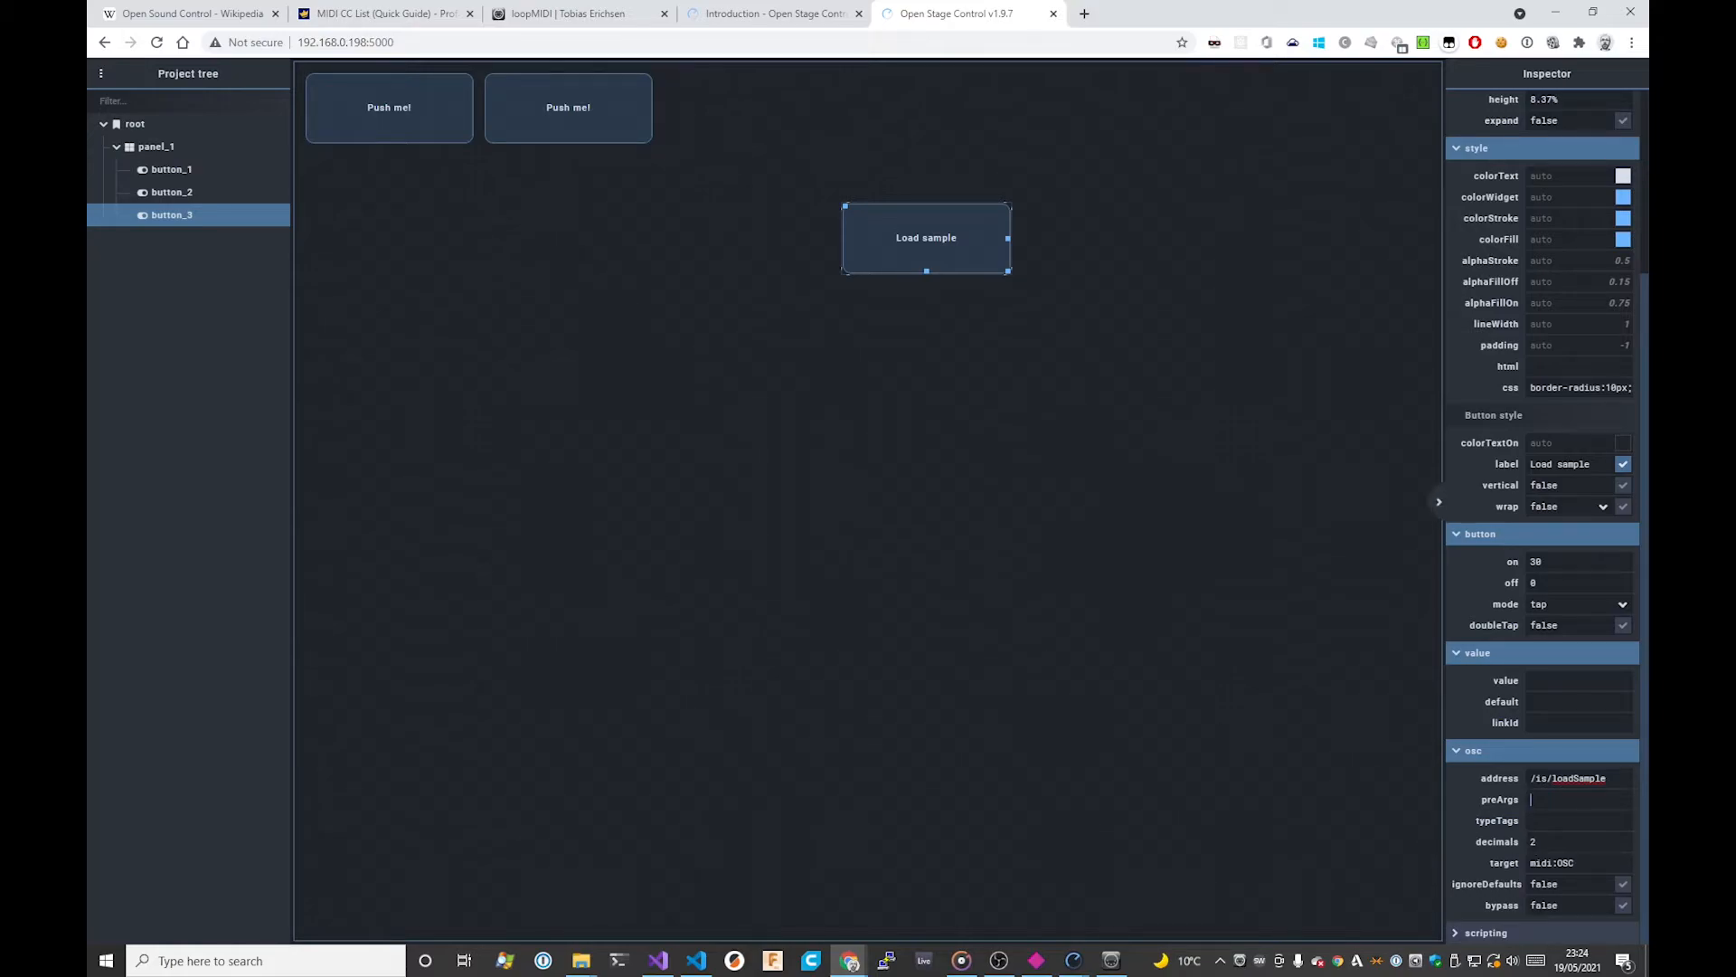
pyautogui.hotkey('ctrl', 'a')
pyautogui.write('192.168.0.198:7020')
# Step: Switch to File Explorer, open resources\wavs\kicks inside the open-stage-control-1.9.7-win32-x64 folder, and copy the kicks folder's path
pyautogui.hotkey('alt', 'Tab')
pyautogui.hotkey('alt', 'Tab')
pyautogui.hotkey('alt', 'Tab')
pyautogui.hotkey('alt', 'Tab')
pyautogui.hotkey('alt', 'Tab')
pyautogui.hotkey('alt', 'Tab')
pyautogui.hotkey('alt', 'Tab')
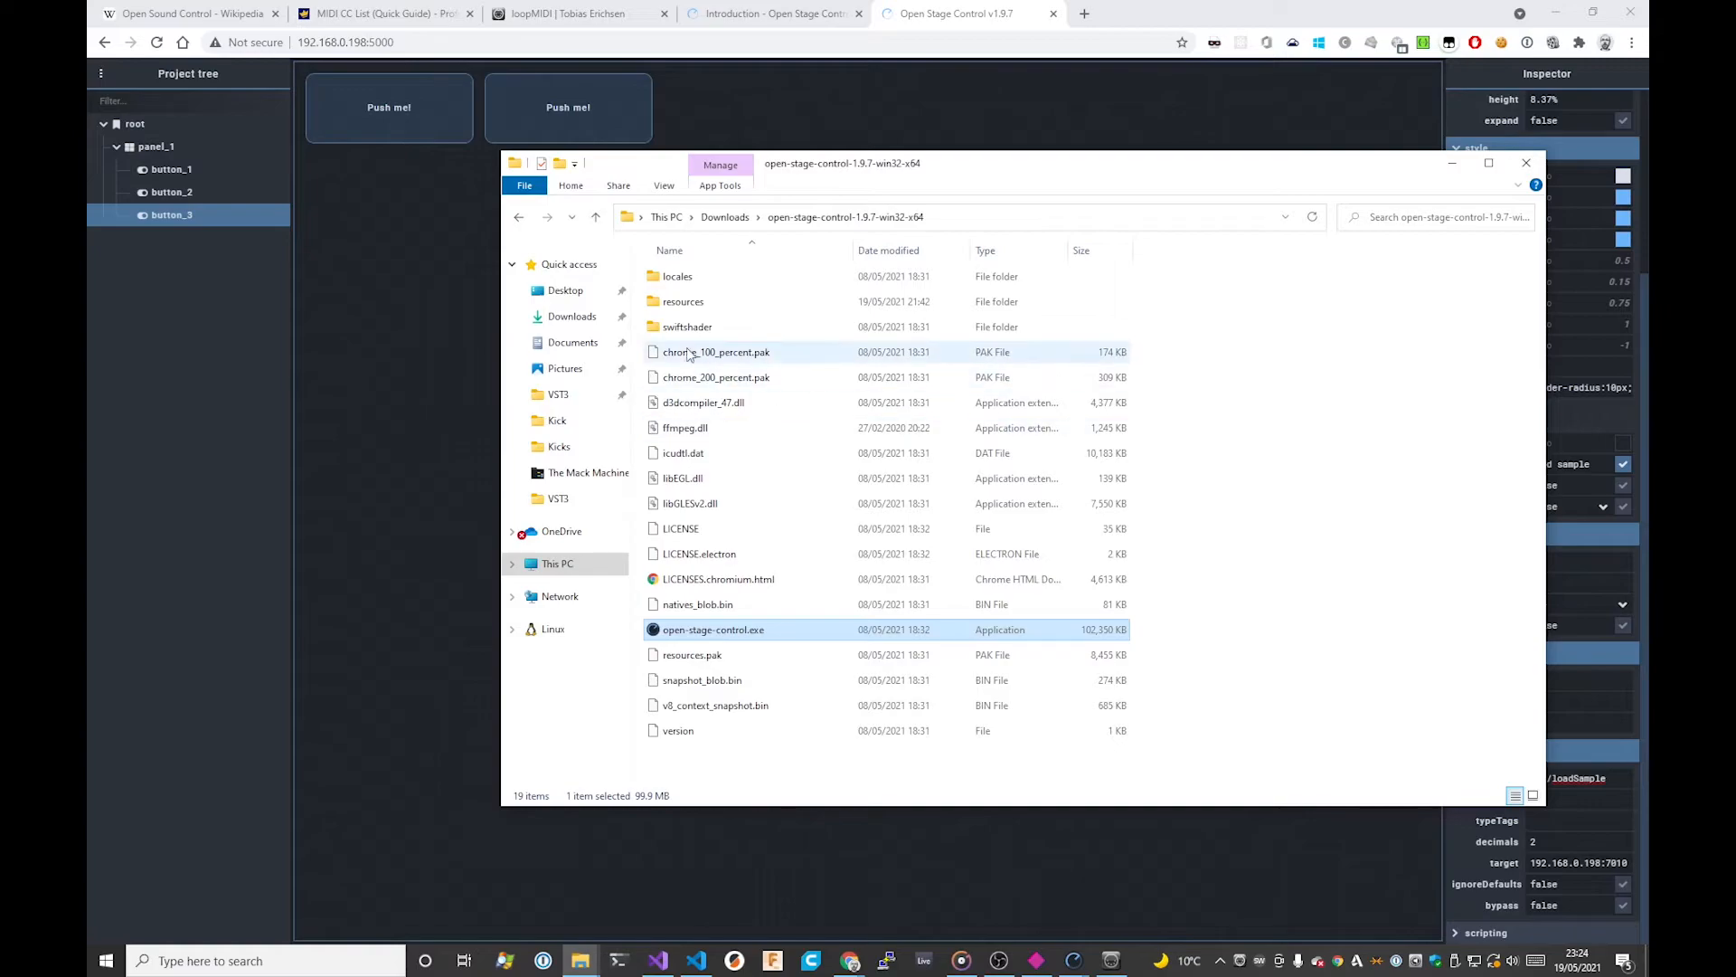
pyautogui.doubleClick(683, 302)
pyautogui.doubleClick(689, 302)
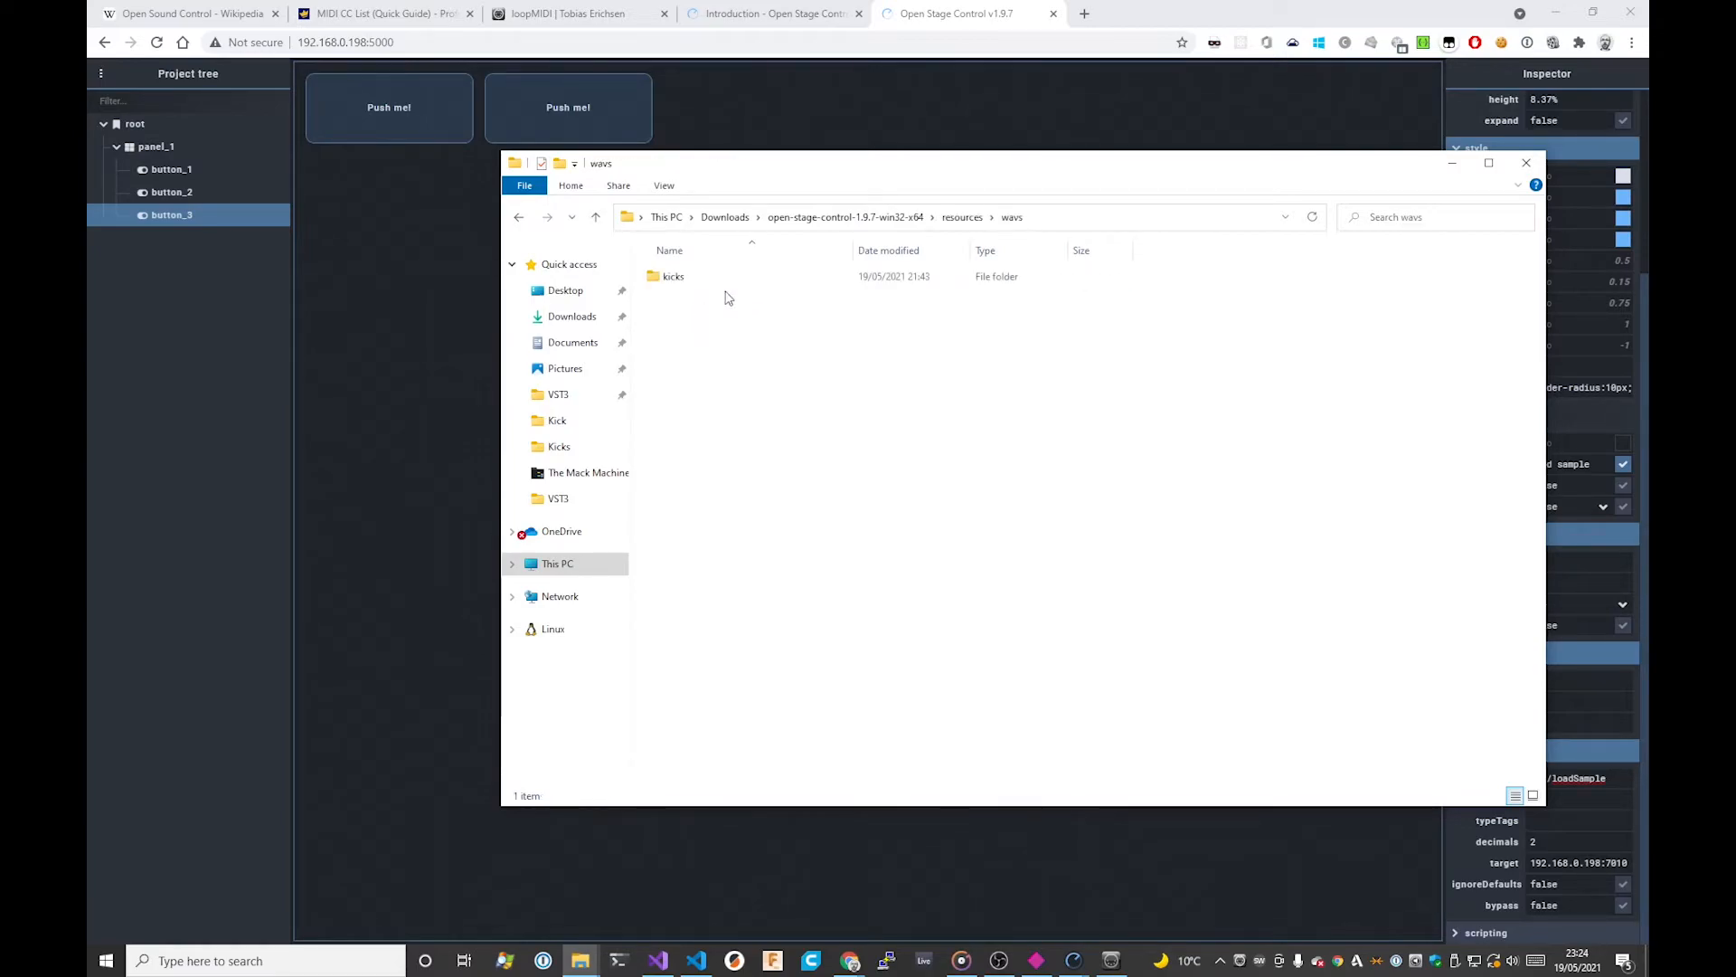
pyautogui.doubleClick(713, 276)
pyautogui.click(1157, 221)
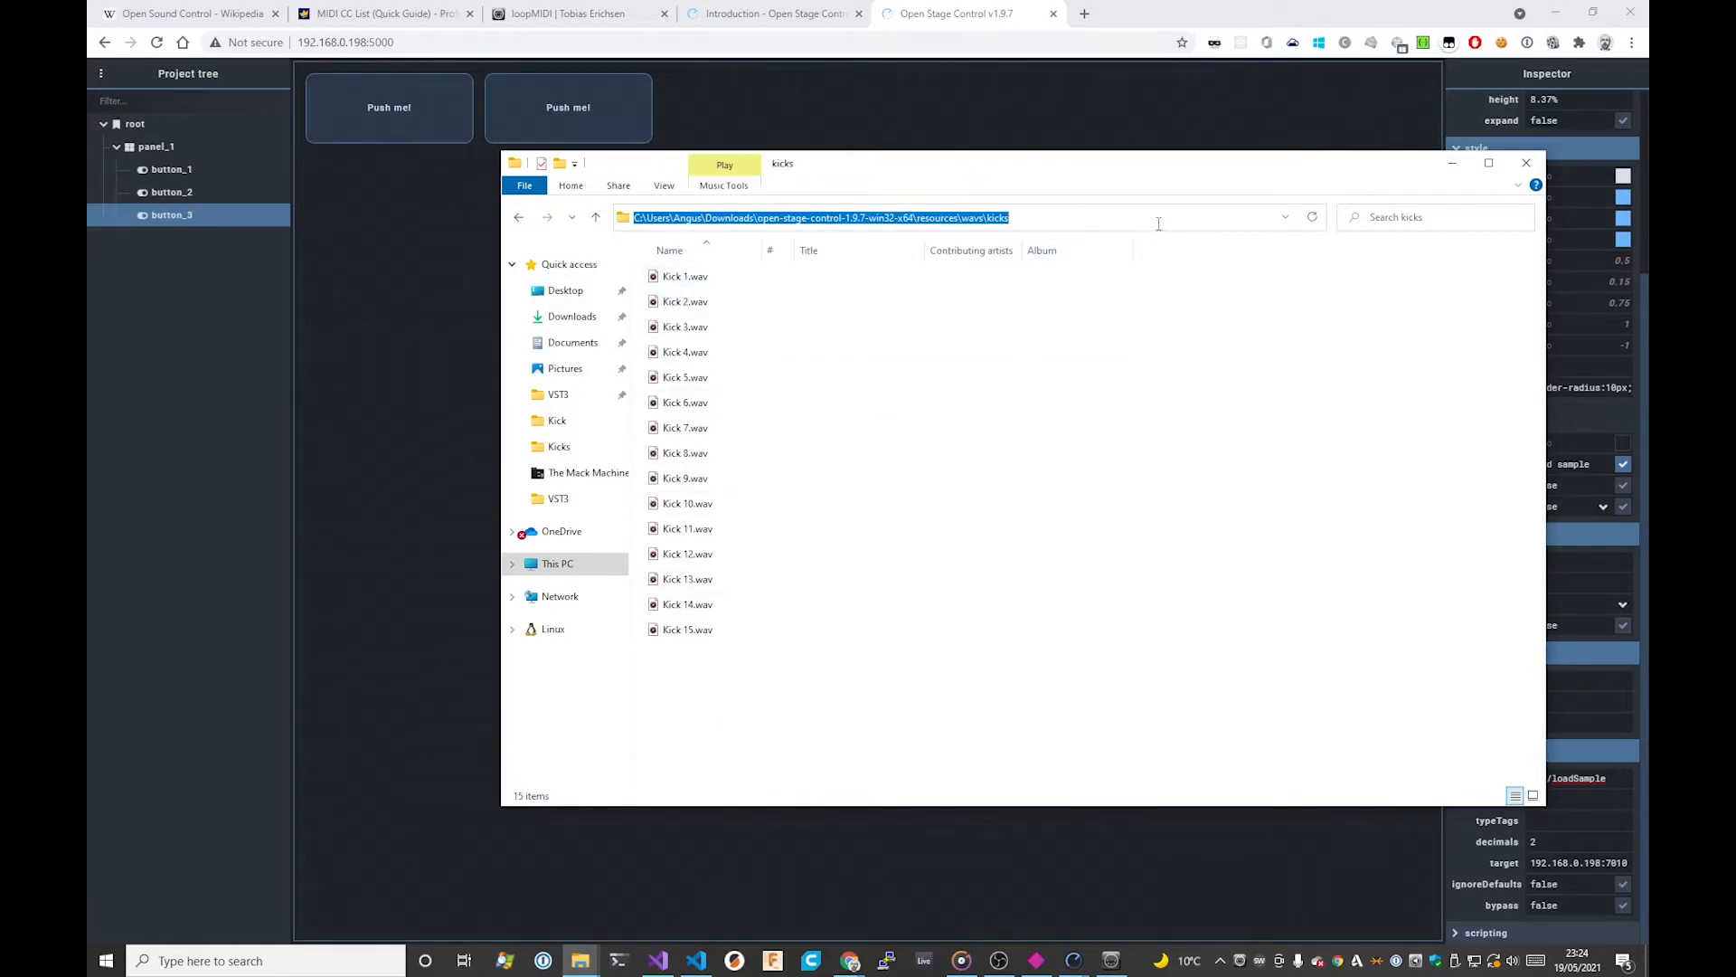
# Step: Set the Load sample button's preArgs to the copied kicks folder path followed by \kick 1.wav
pyautogui.click(850, 960)
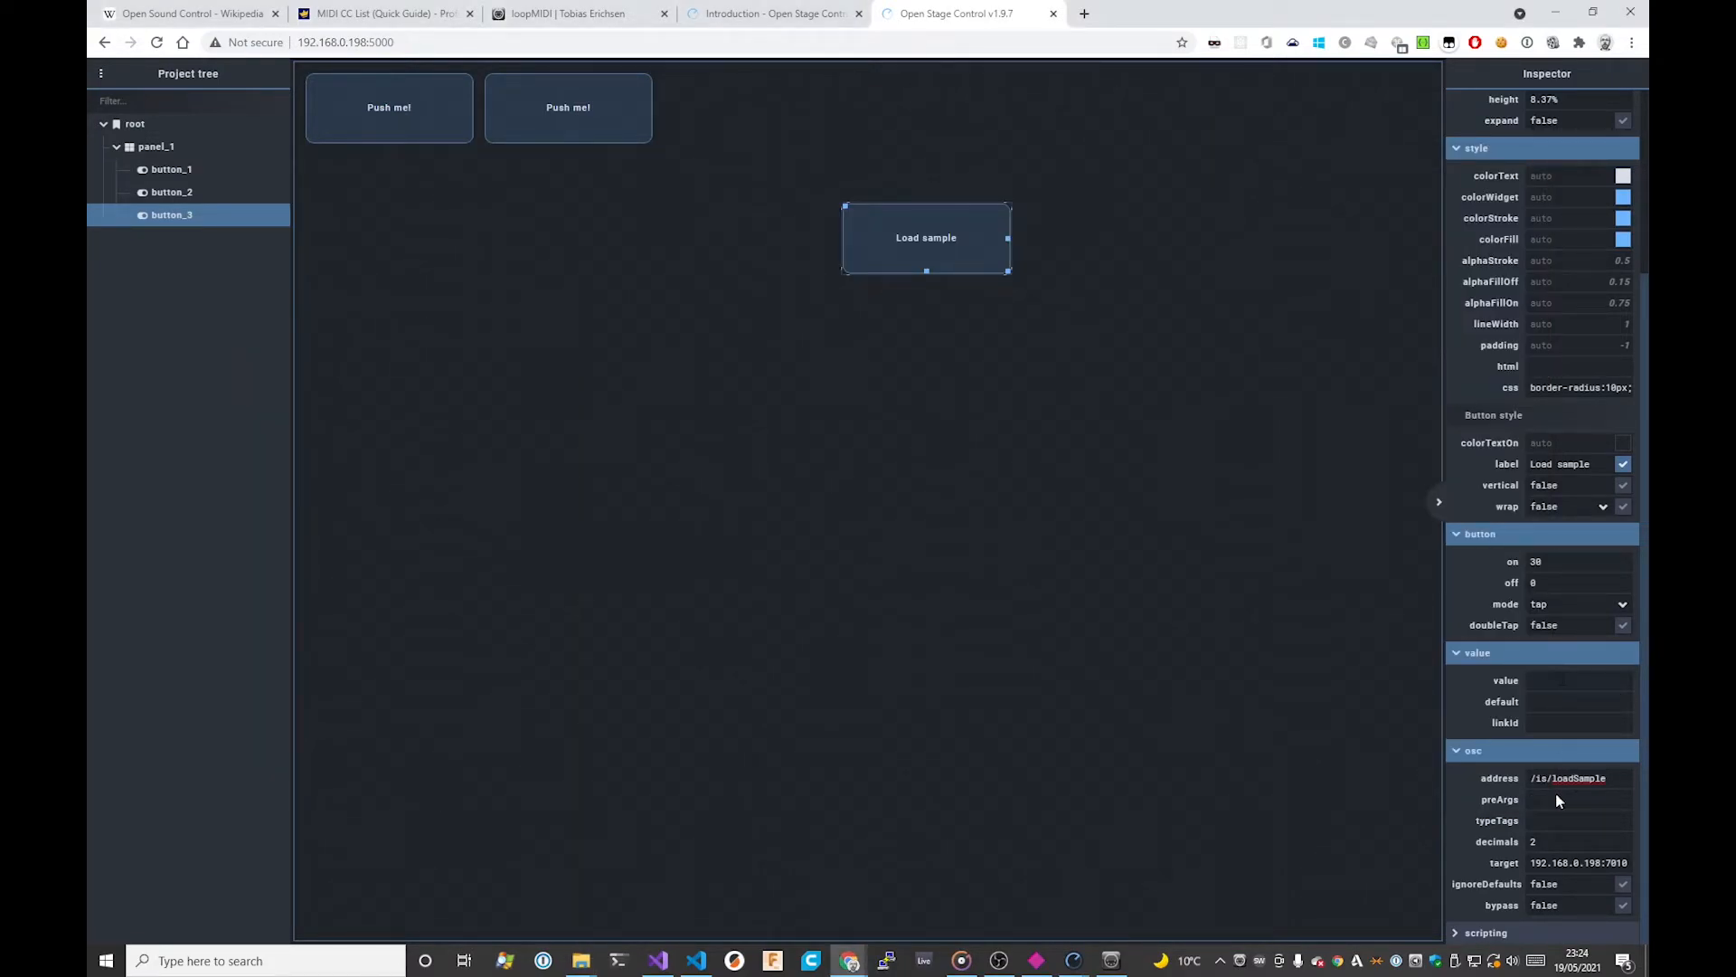
pyautogui.hotkey('ctrl', 'v')
pyautogui.write('\\kick 1.wav')
pyautogui.click(1038, 564)
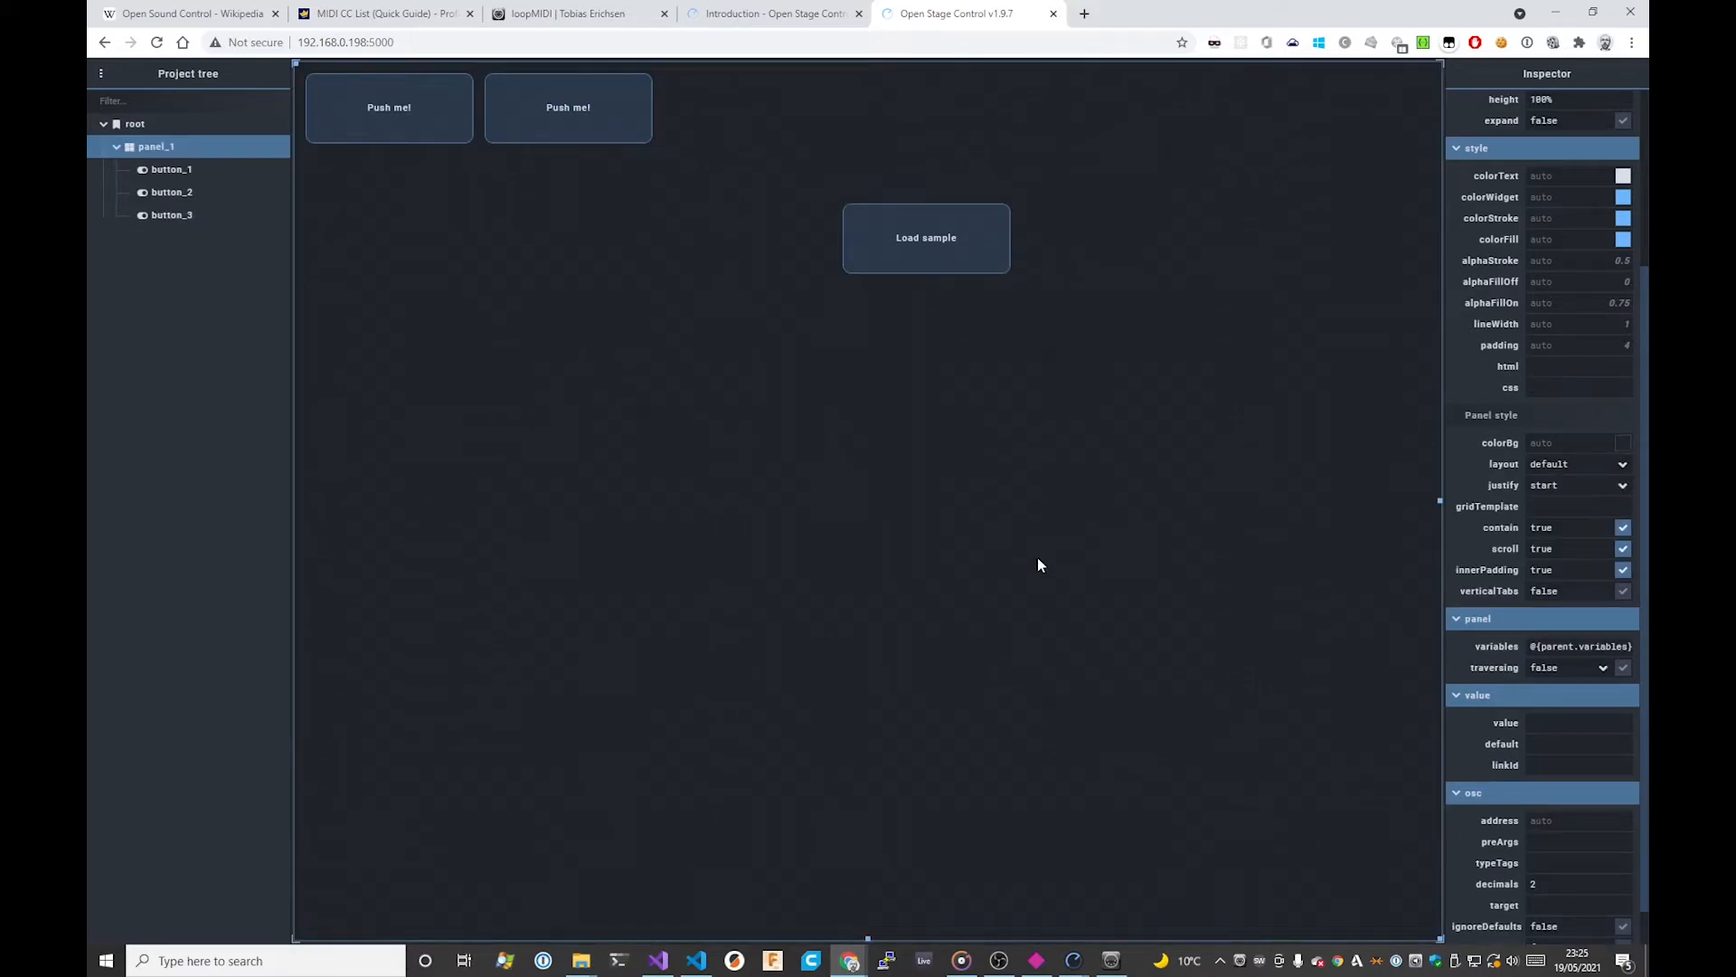
# Step: Arrange the SnookerLoopy and Chrome windows side by side and trigger the Load sample button
pyautogui.hotkey('alt', 'Tab')
pyautogui.press('Tab')
pyautogui.press('Tab')
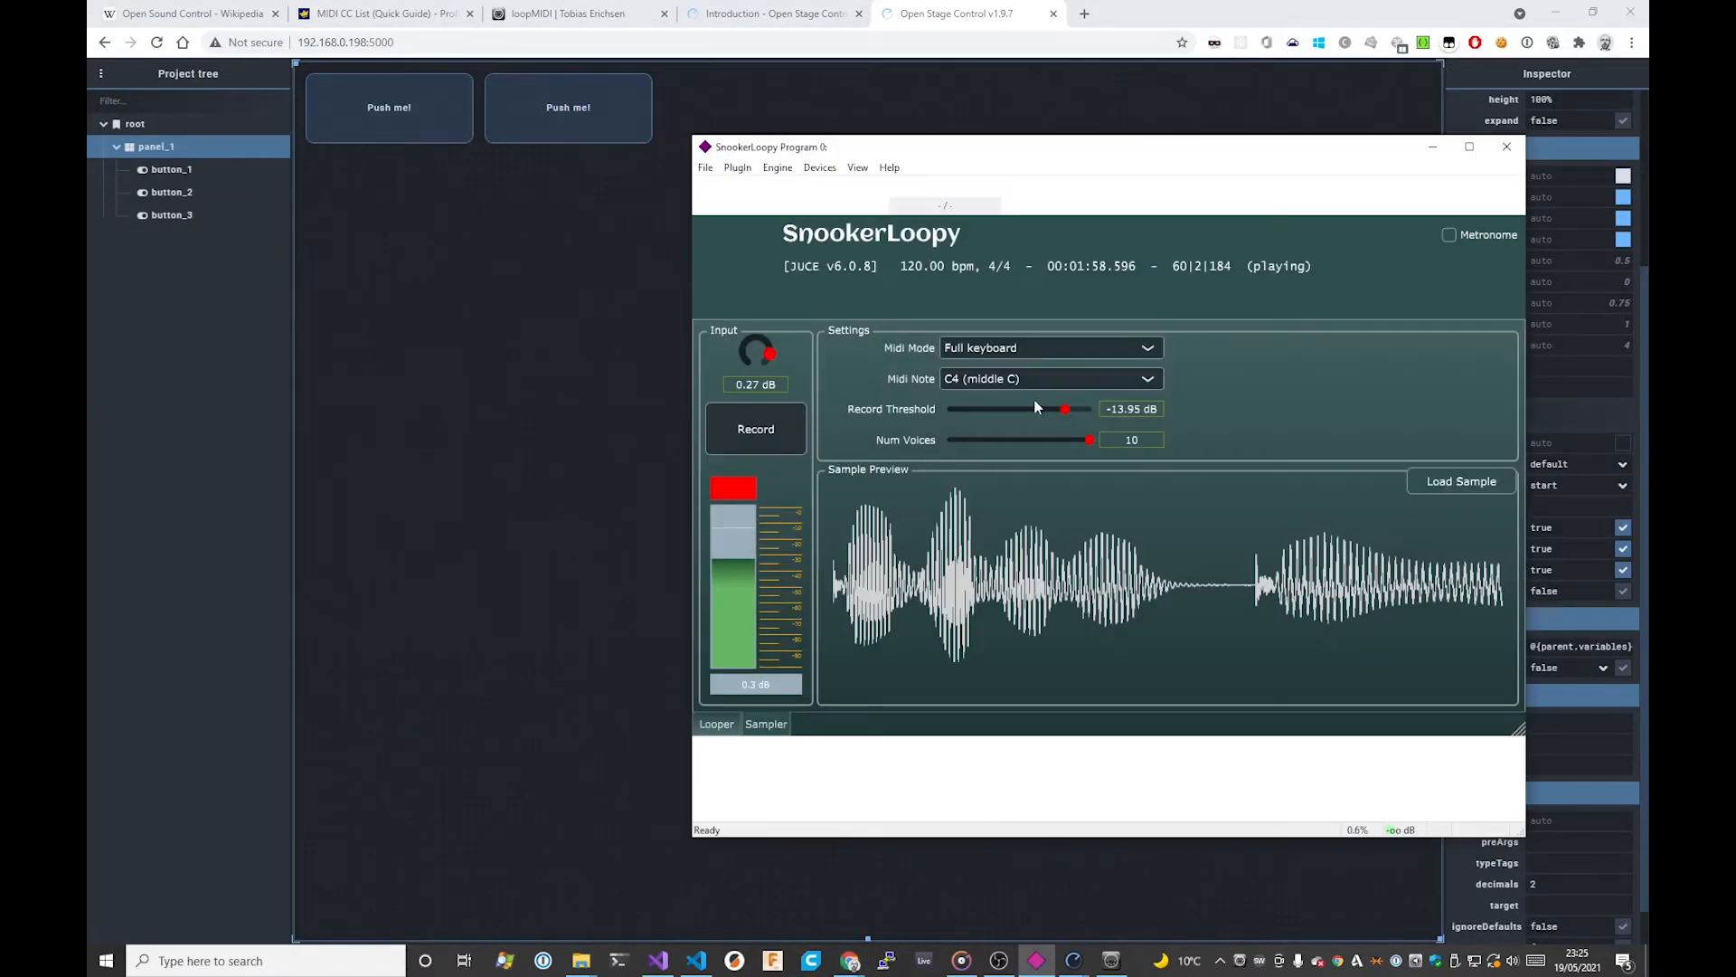
pyautogui.moveTo(1023, 161); pyautogui.dragTo(579, 177)
pyautogui.moveTo(1174, 13); pyautogui.dragTo(1394, 108)
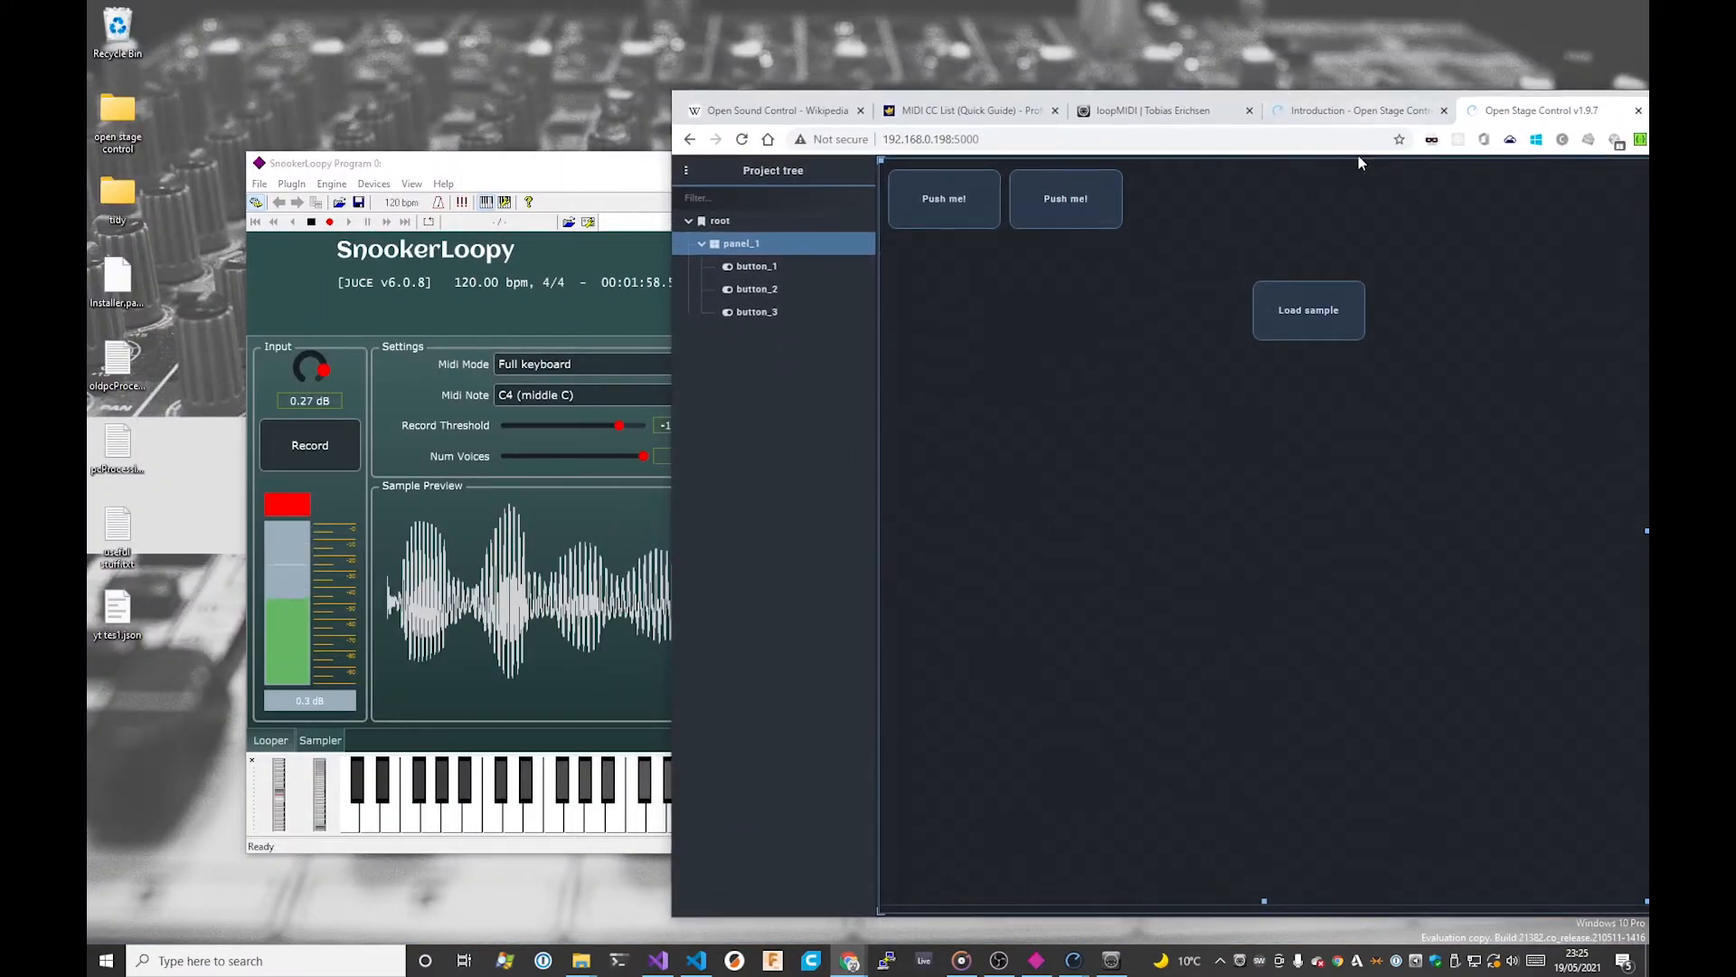
pyautogui.click(1320, 320)
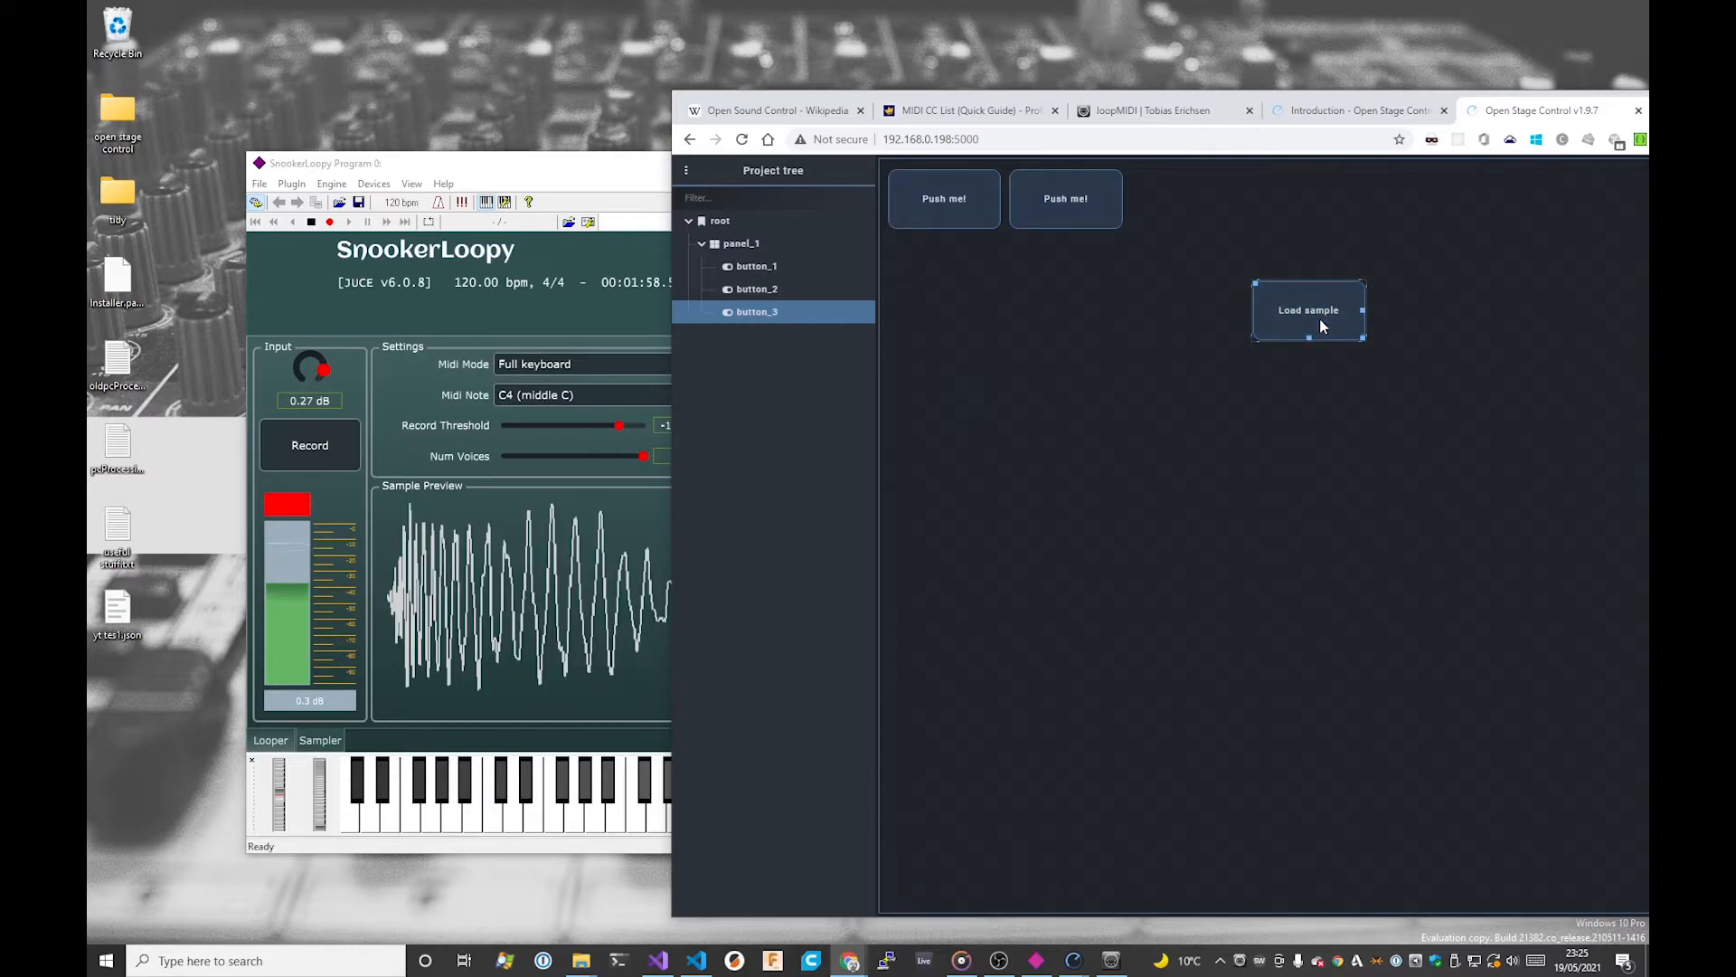
# Step: Examine the sample preview in SnookerLoopy and play the loaded sample with both Push me! buttons
pyautogui.click(612, 168)
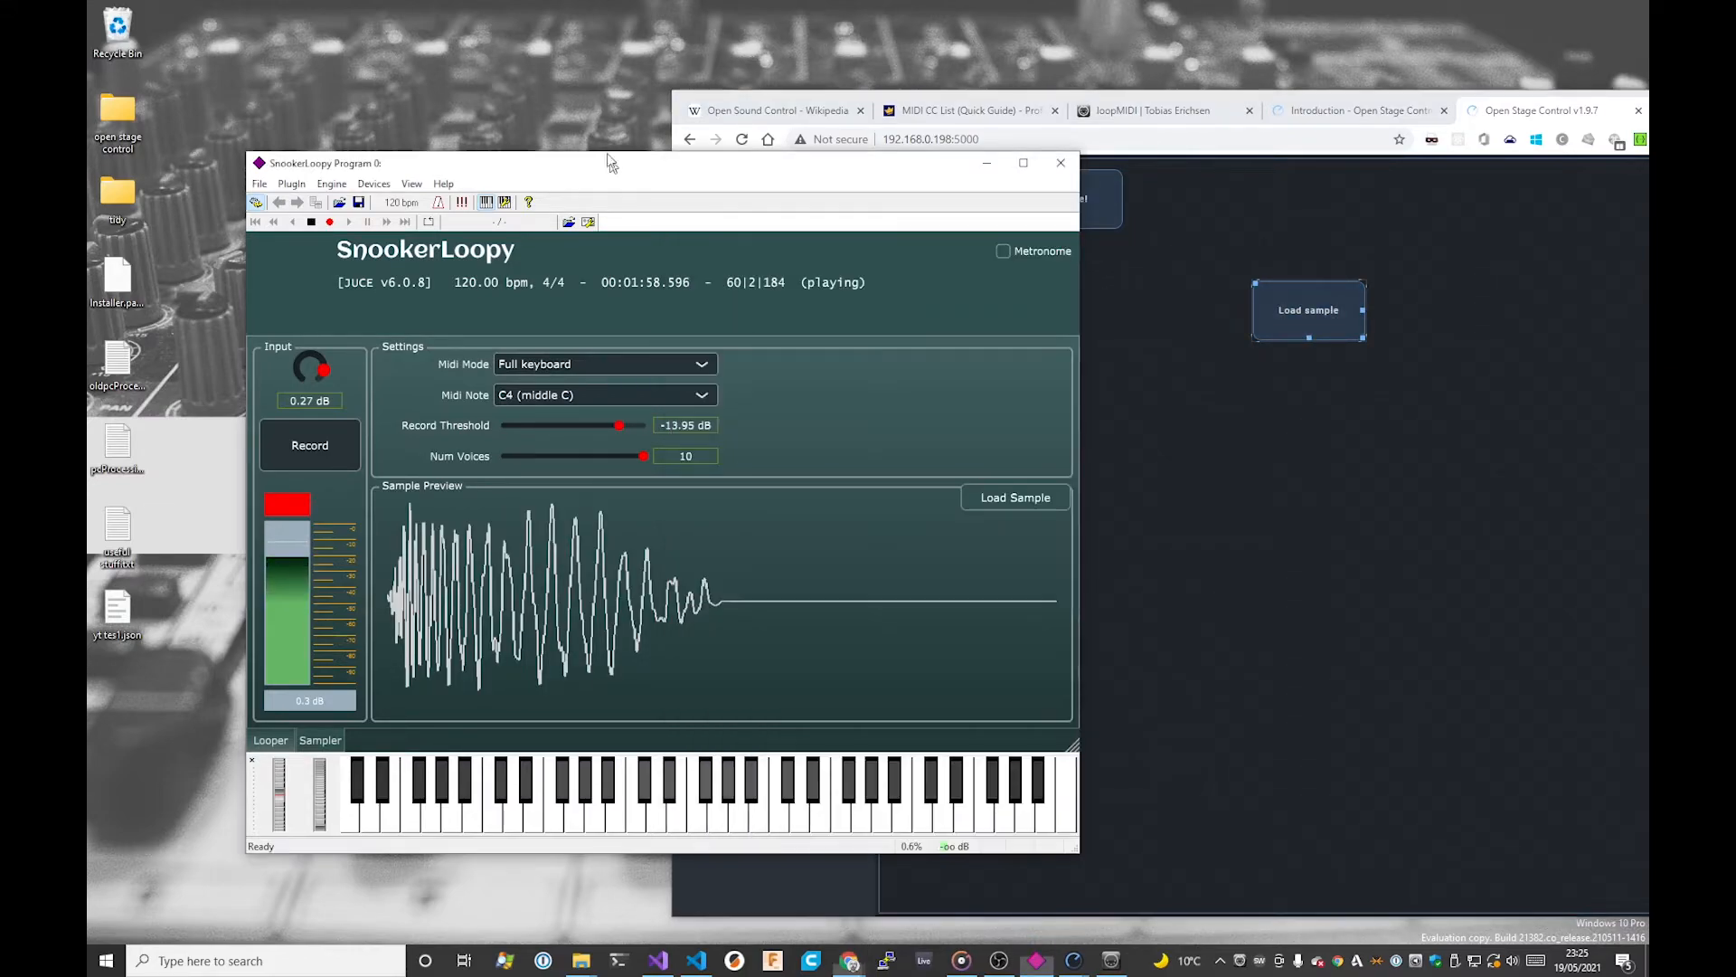
pyautogui.moveTo(612, 167); pyautogui.dragTo(558, 85)
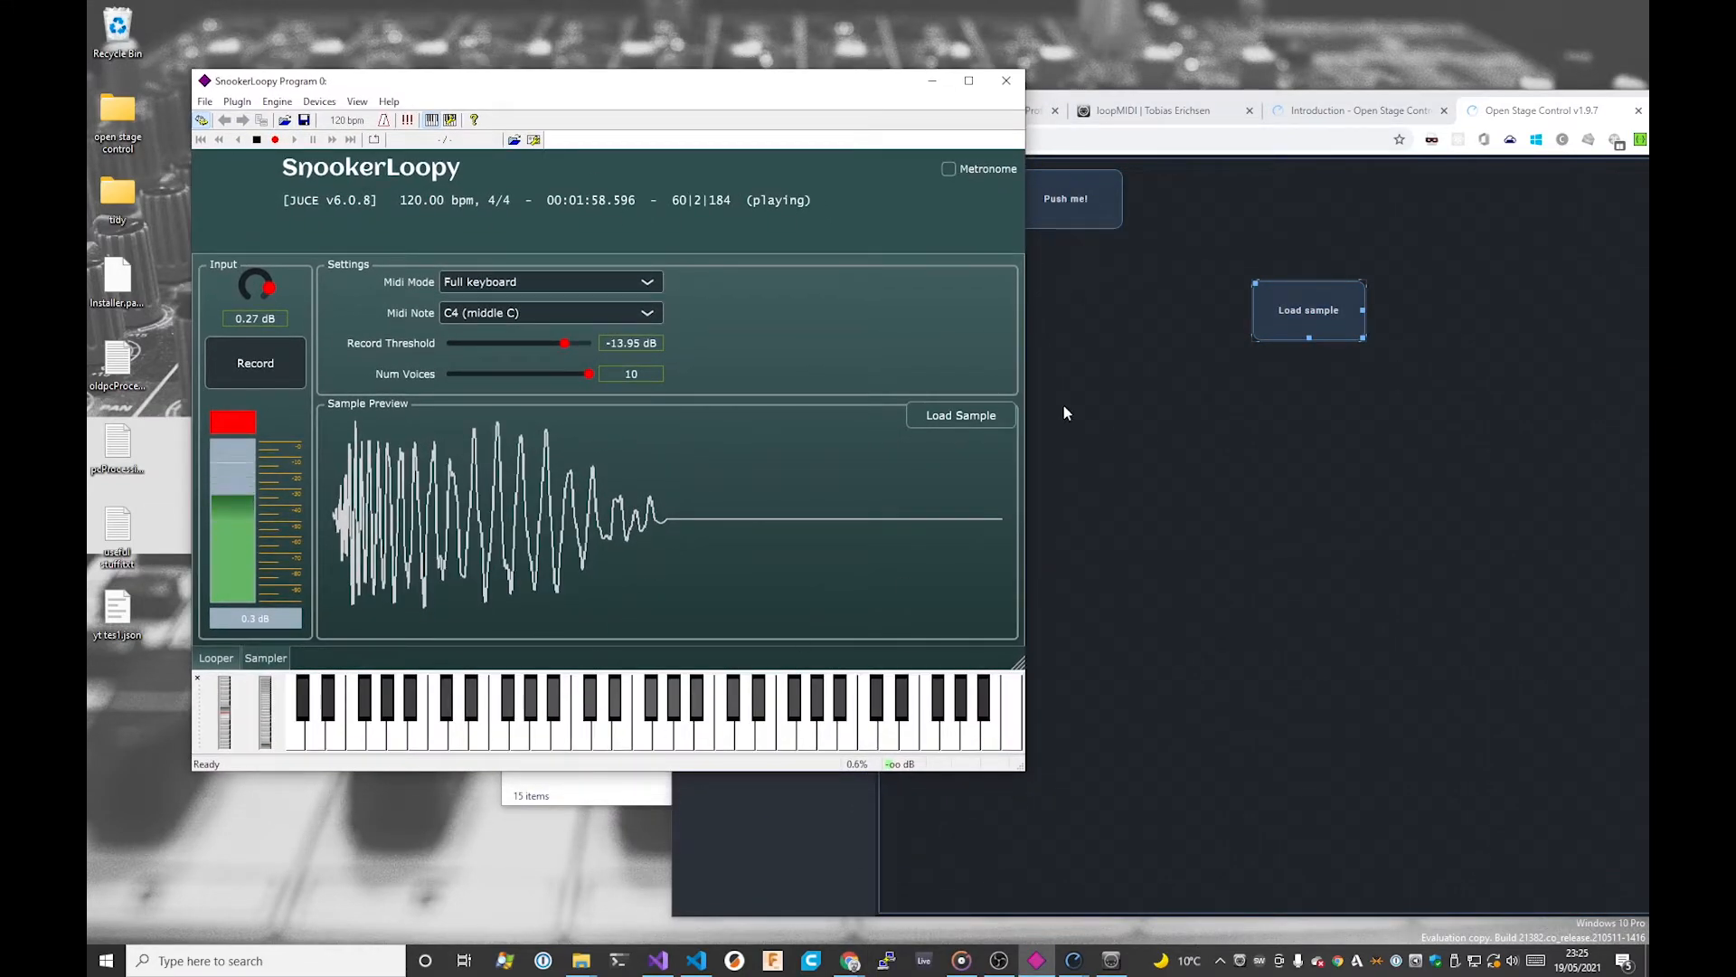
pyautogui.click(1076, 205)
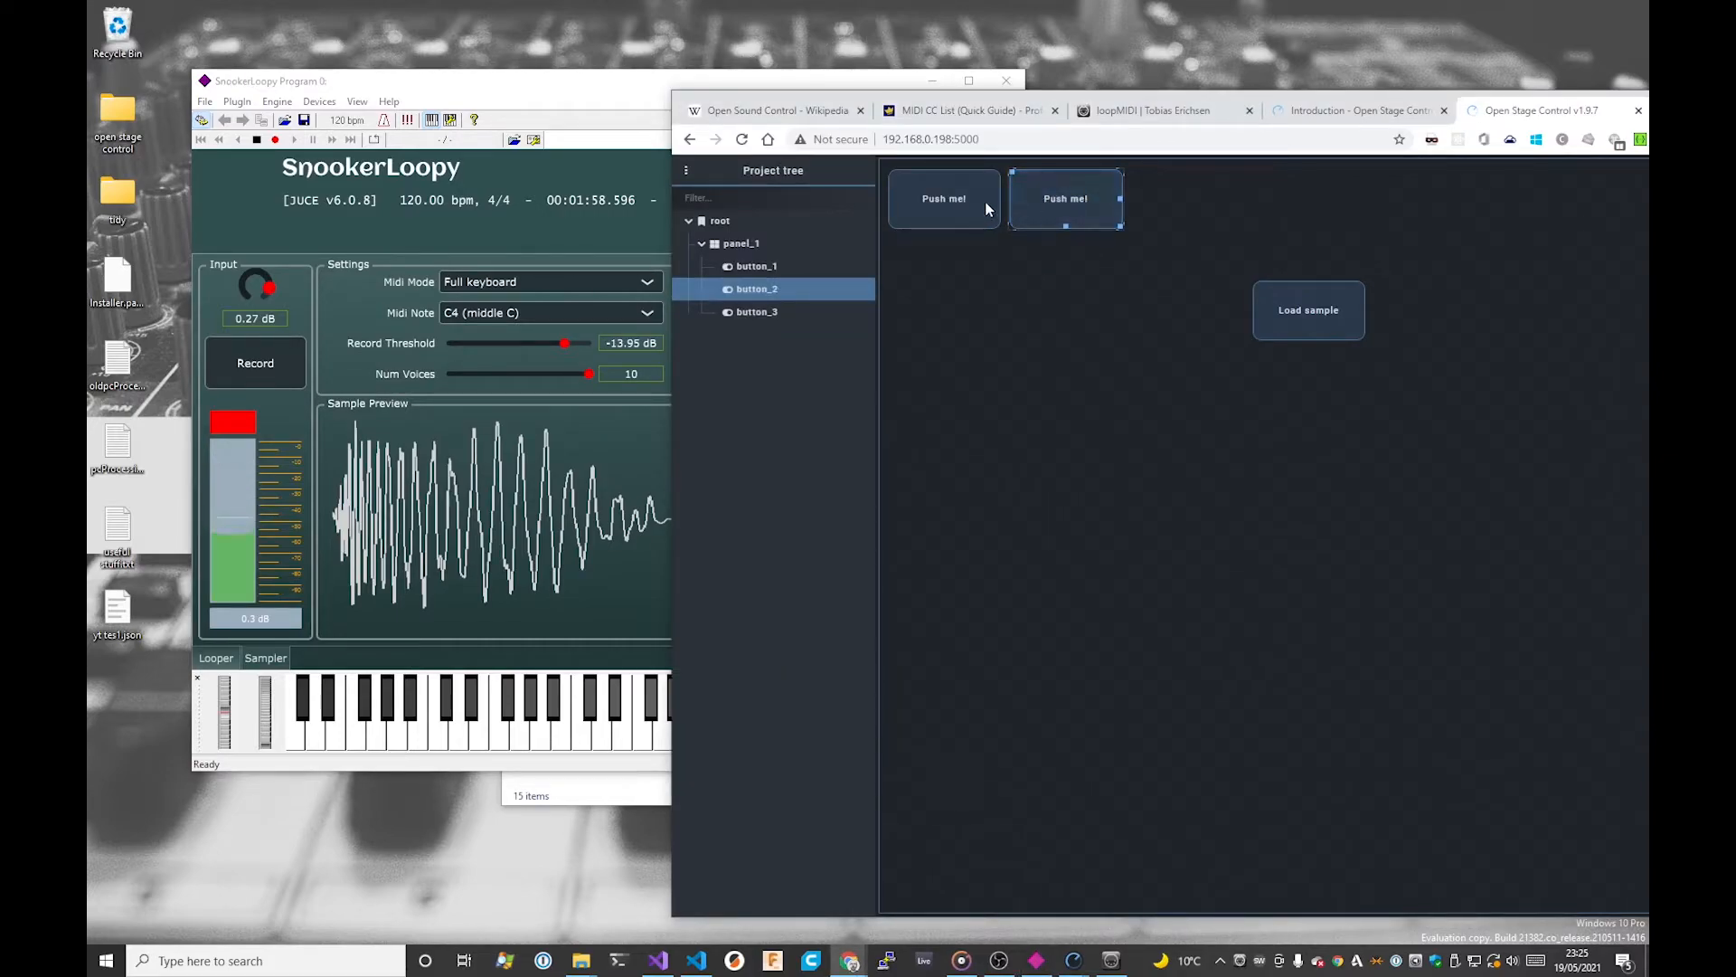
pyautogui.click(985, 201)
pyautogui.click(1078, 199)
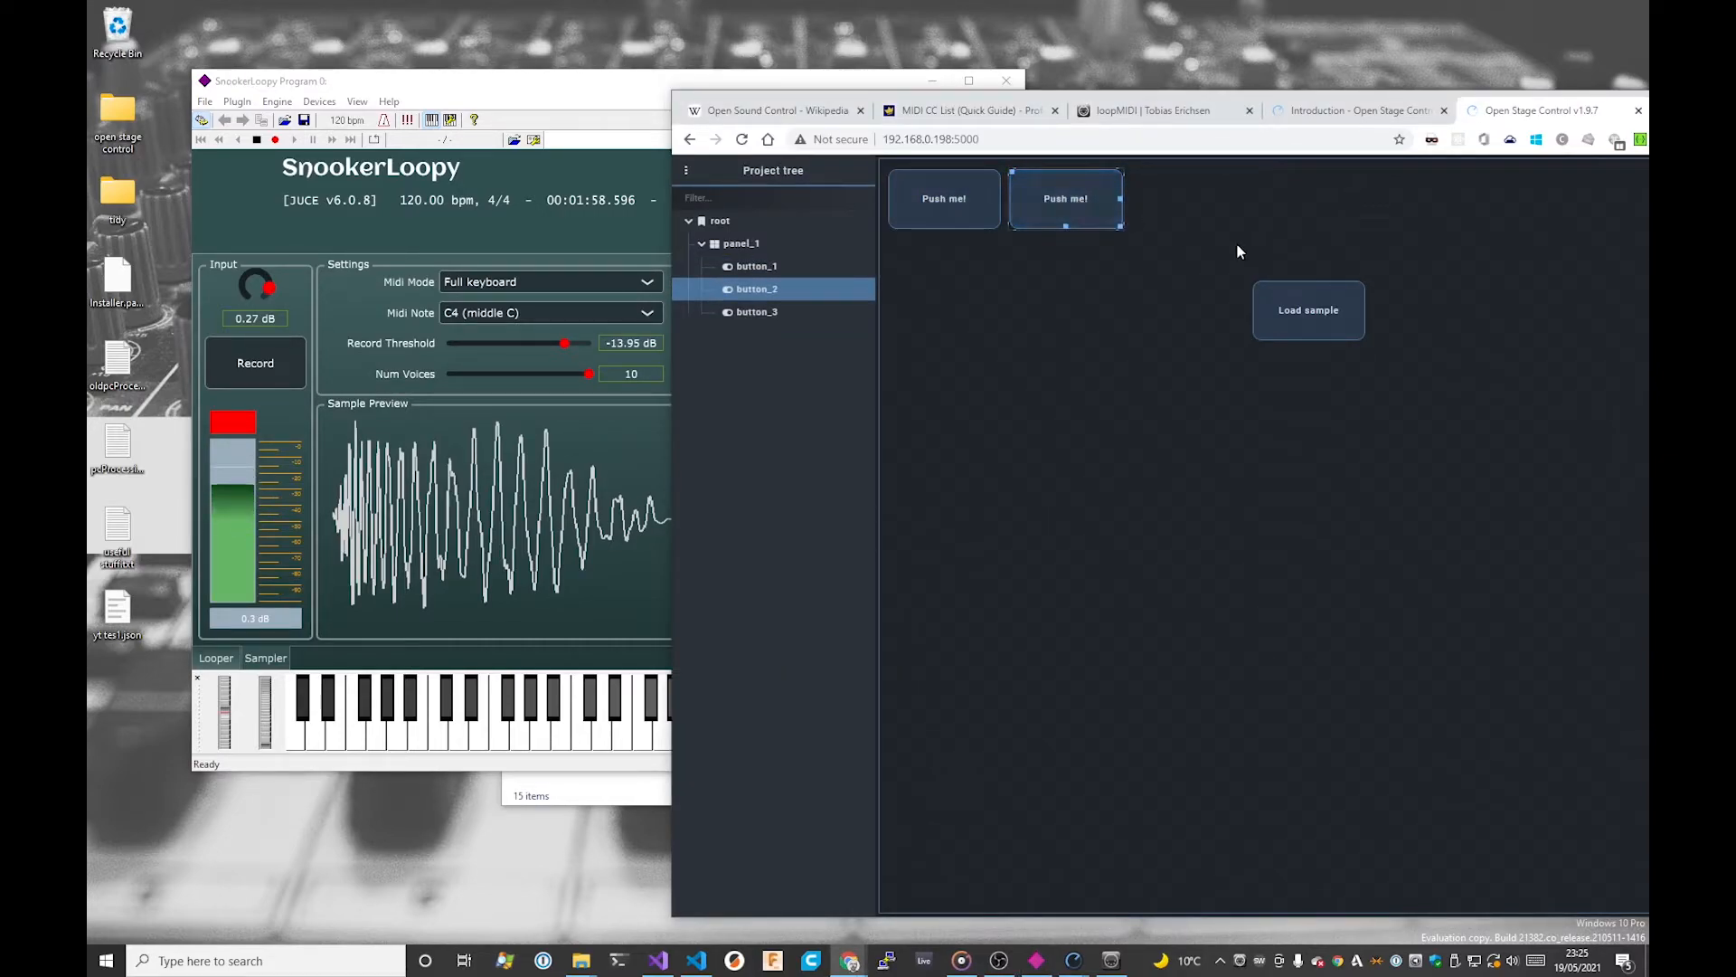
# Step: Move the Load sample button below the first Push me! button and reposition the Chrome window so its inspector is fully visible beside SnookerLoopy
pyautogui.click(1320, 313)
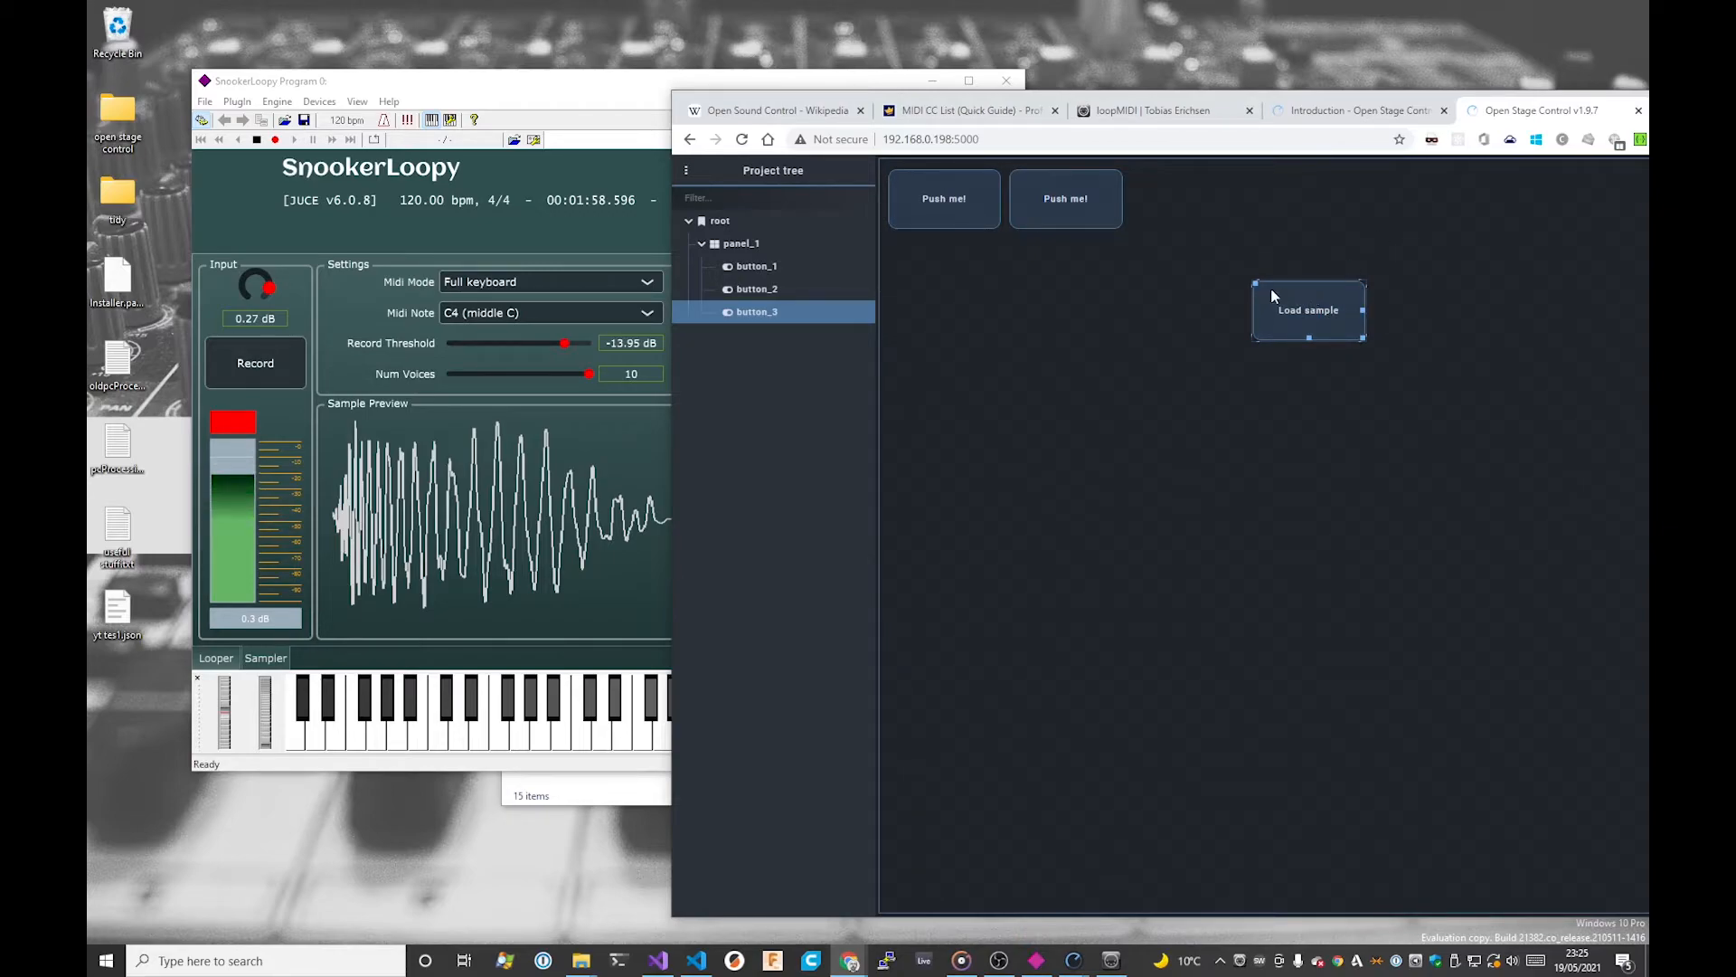
pyautogui.moveTo(1256, 279); pyautogui.dragTo(905, 271)
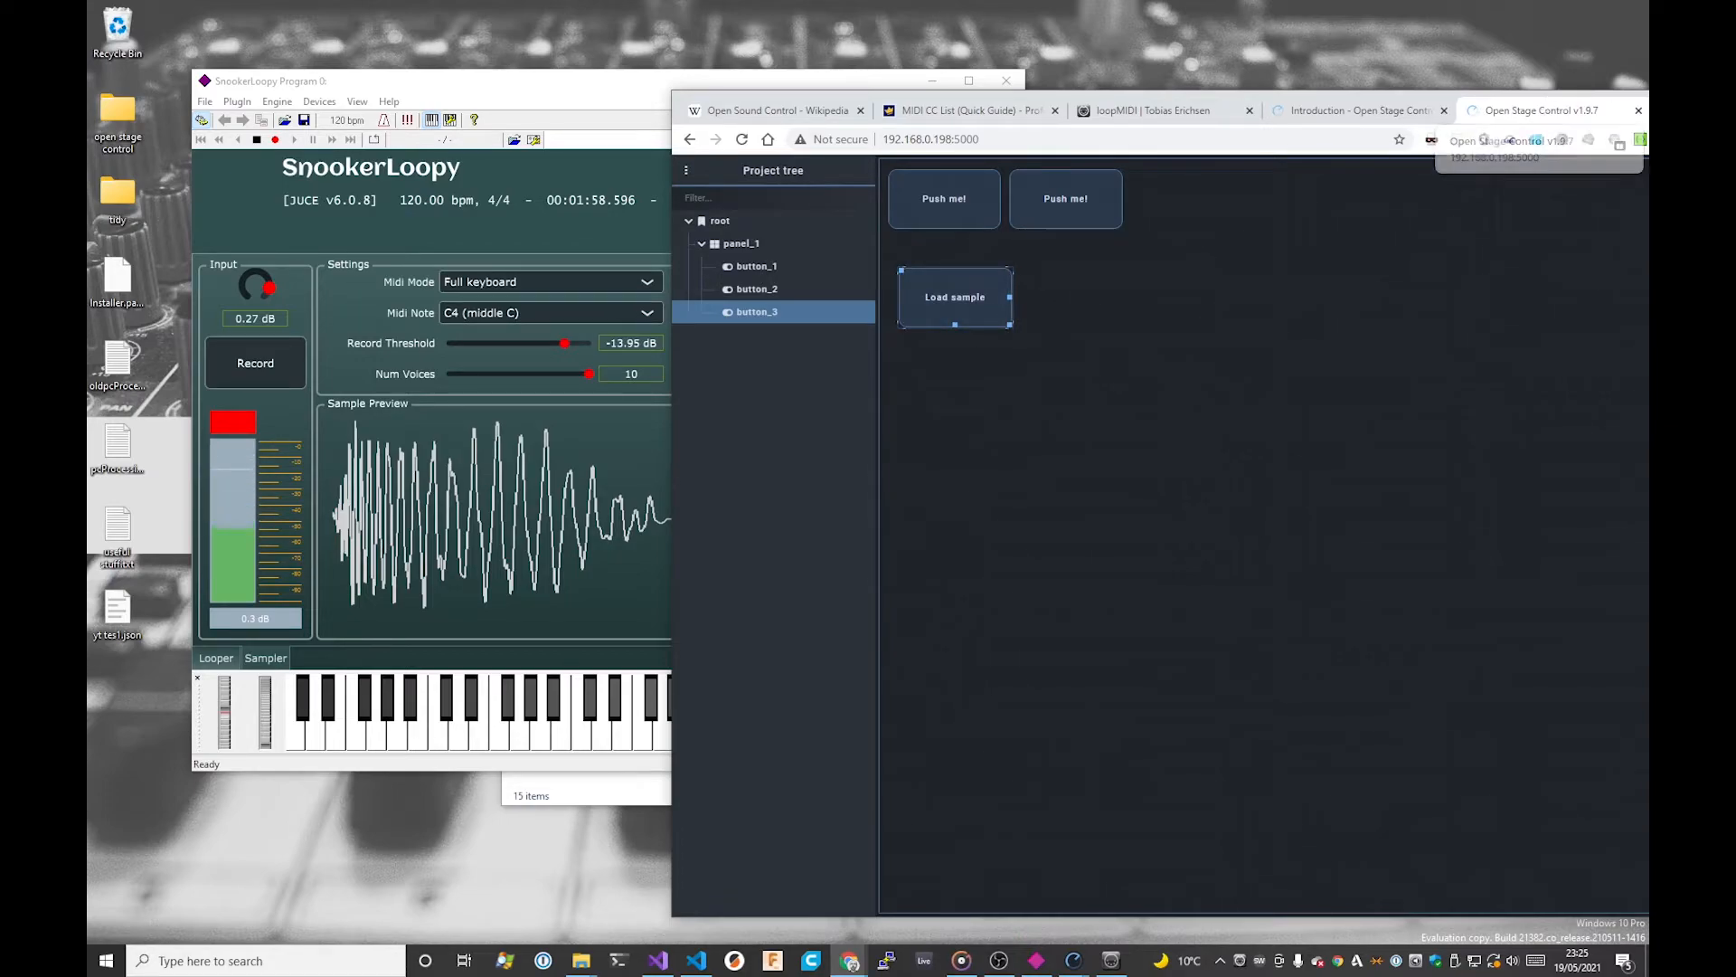
pyautogui.press('super+shift+Left')
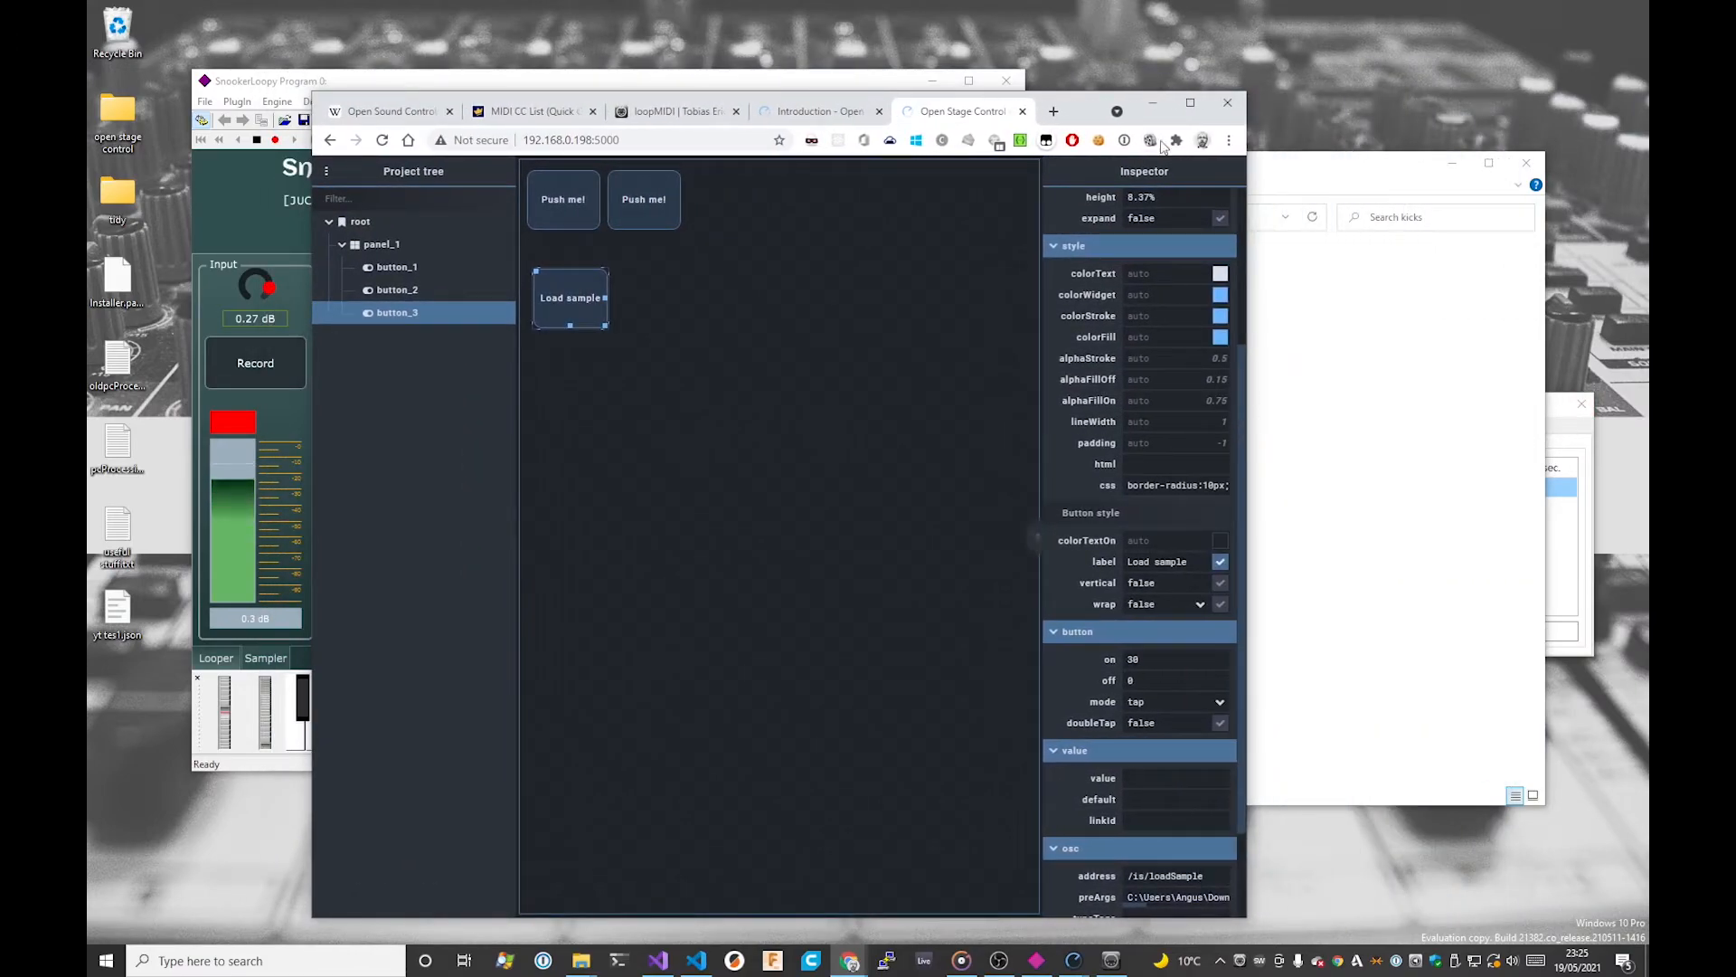
pyautogui.moveTo(1074, 111); pyautogui.dragTo(1454, 61)
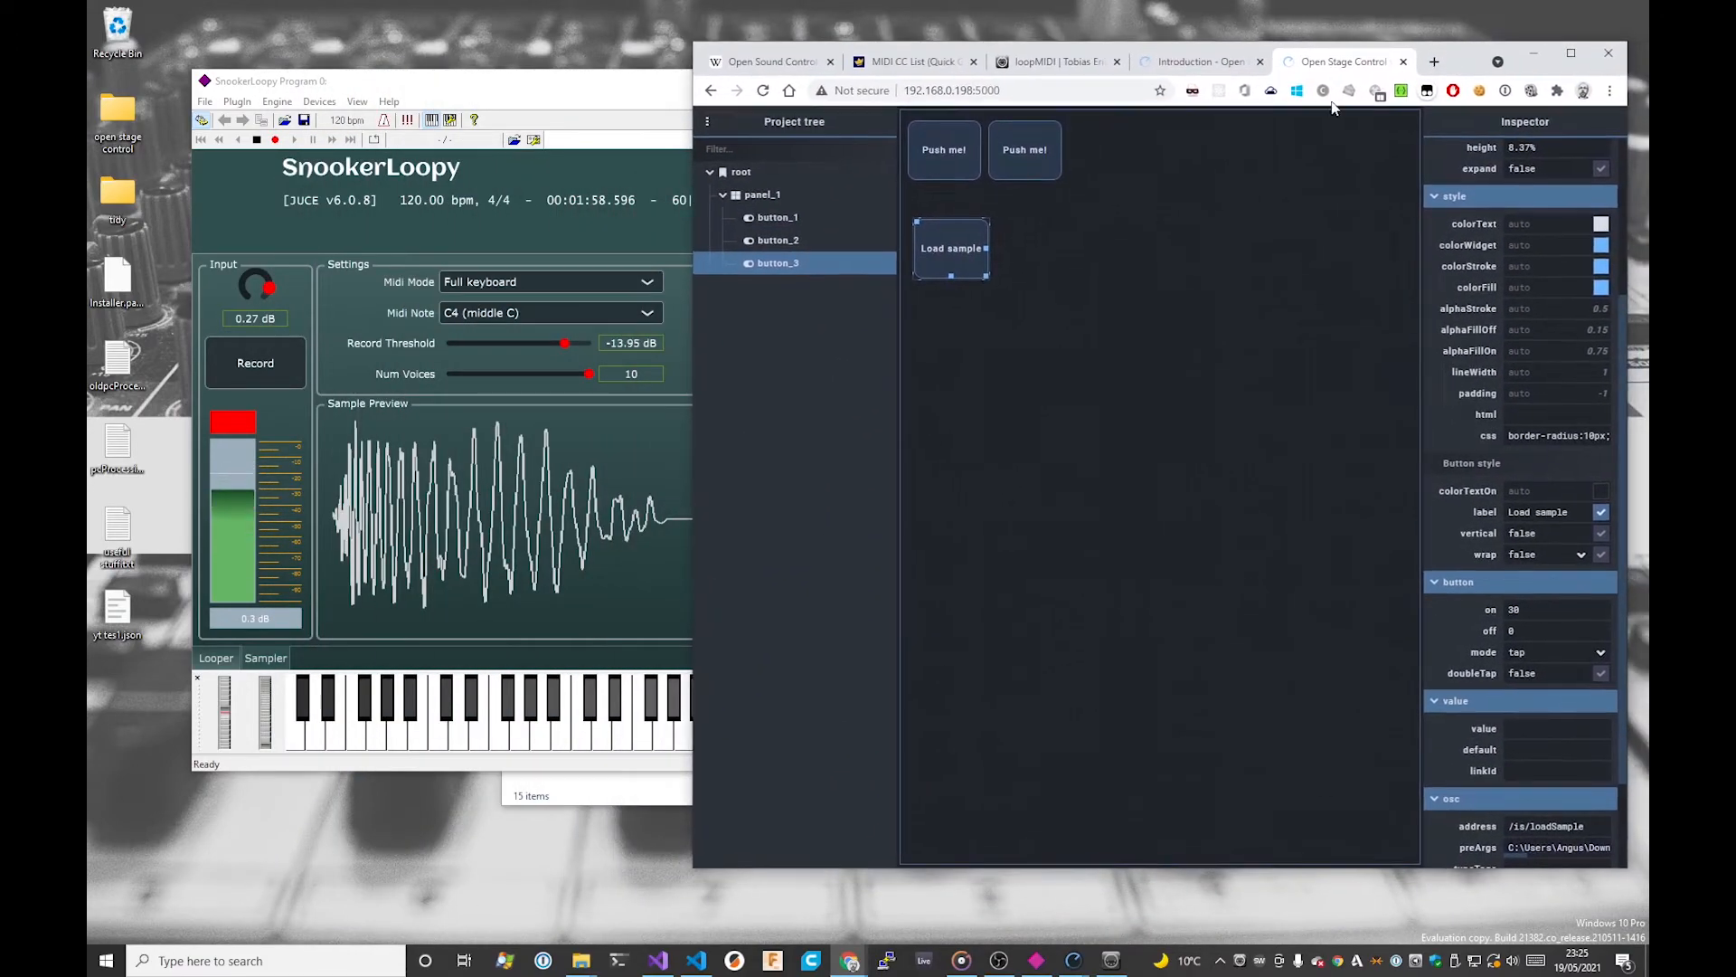
# Step: Duplicate the Load sample button with an incremented ID and place the copy directly beside the original
pyautogui.rightClick(966, 245)
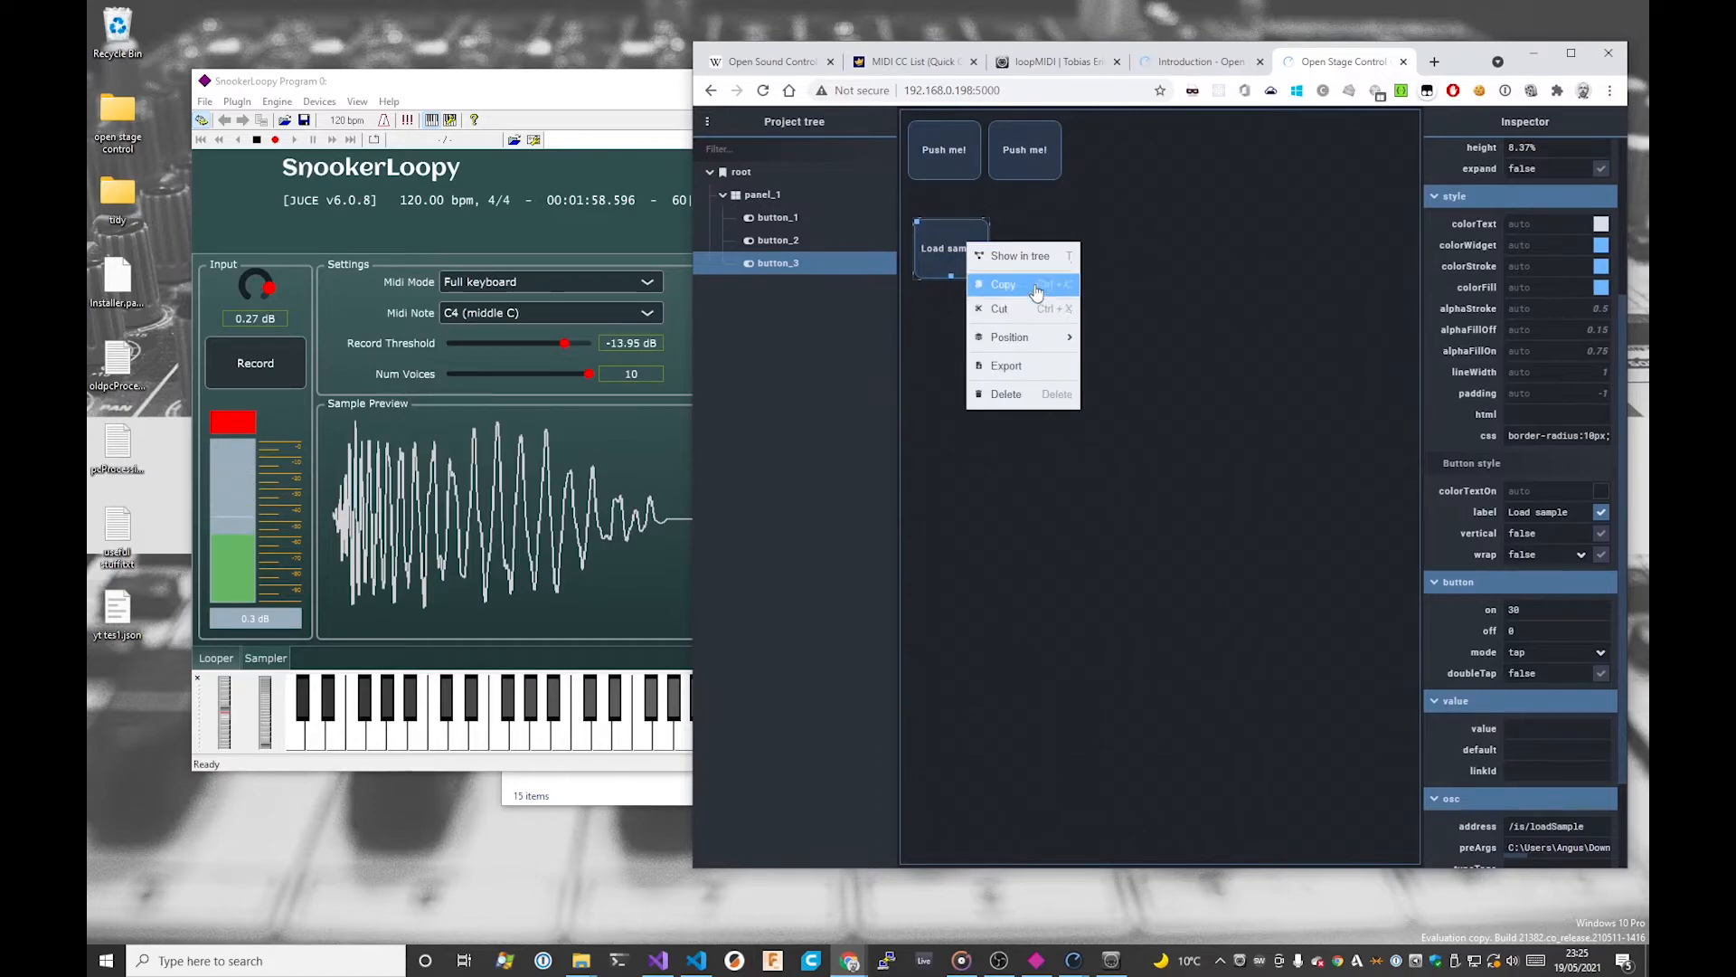
pyautogui.rightClick(1078, 262)
pyautogui.moveTo(1160, 383)
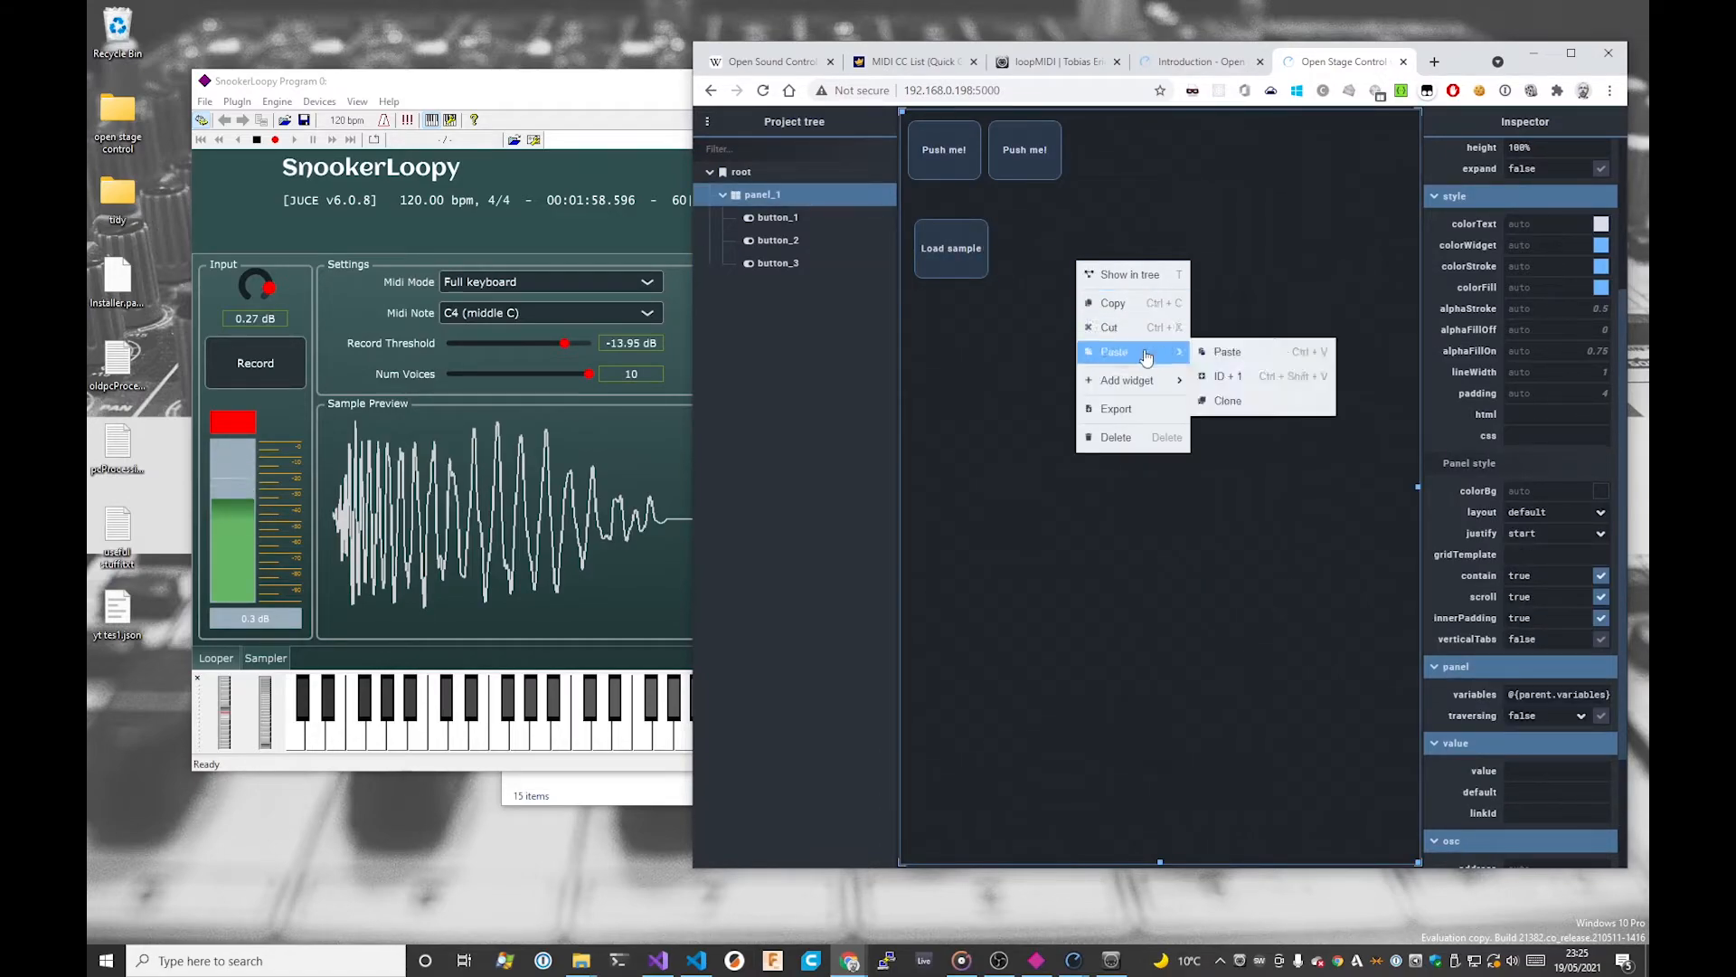
pyautogui.click(1253, 374)
pyautogui.moveTo(1105, 289); pyautogui.dragTo(1003, 225)
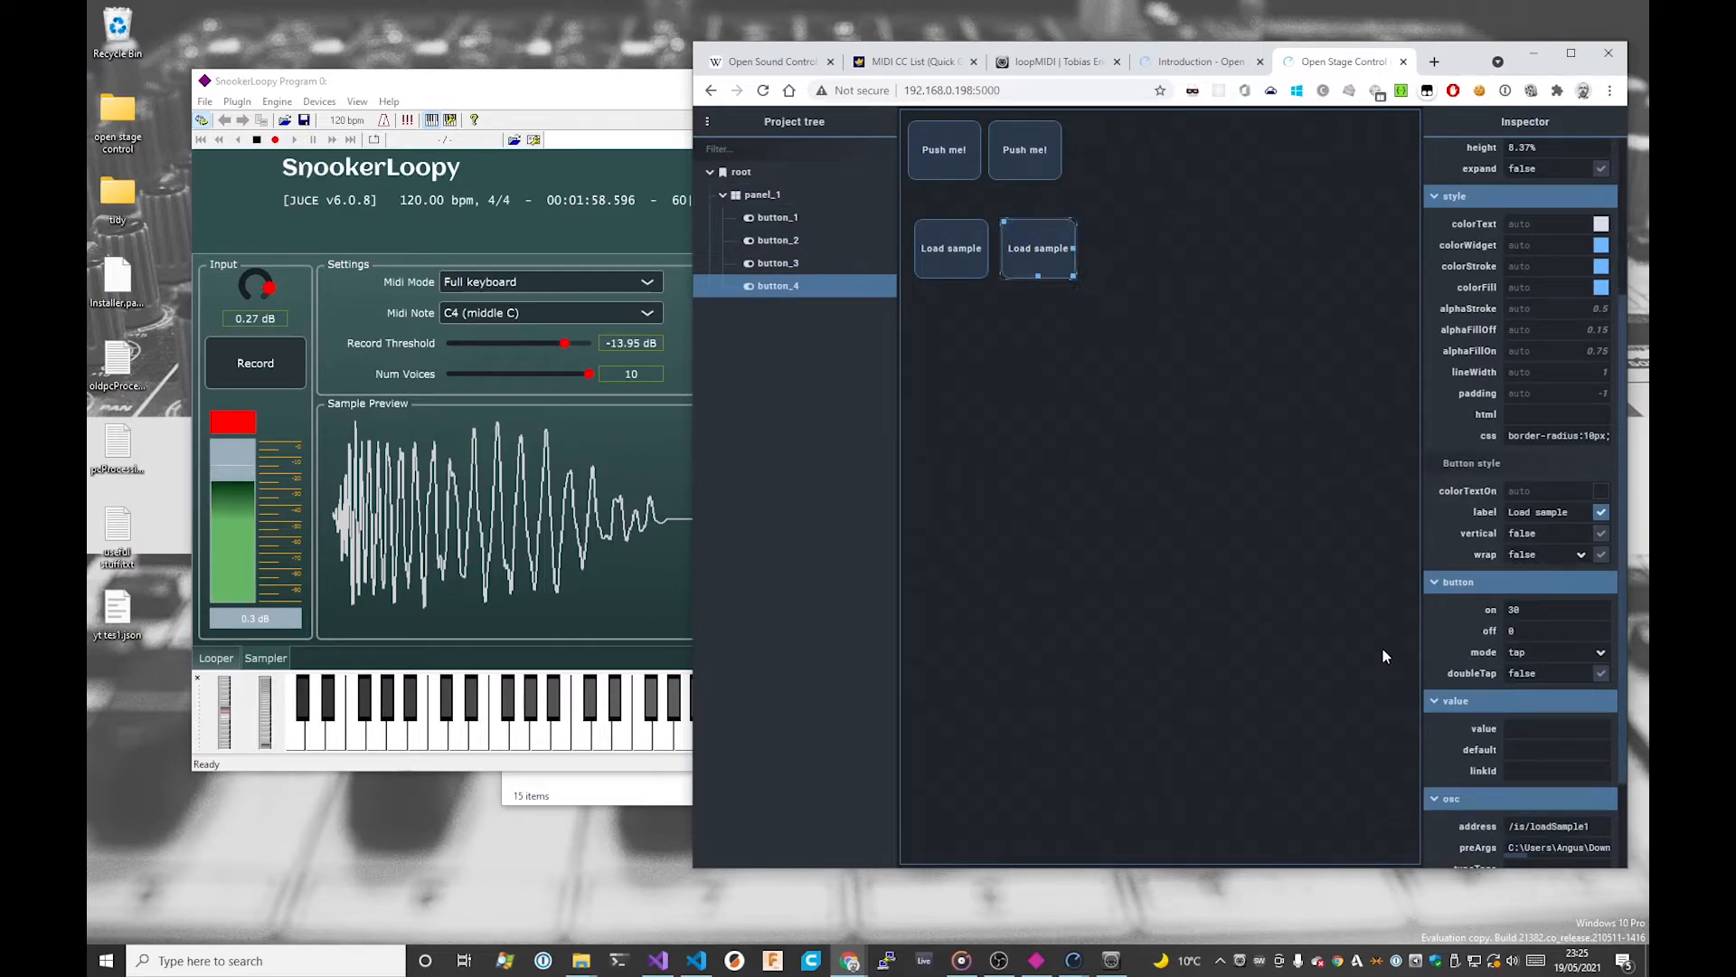
# Step: Label the copied button "Load sample 2" and change the file in its preArgs to kick 2.wav
pyautogui.write('2')
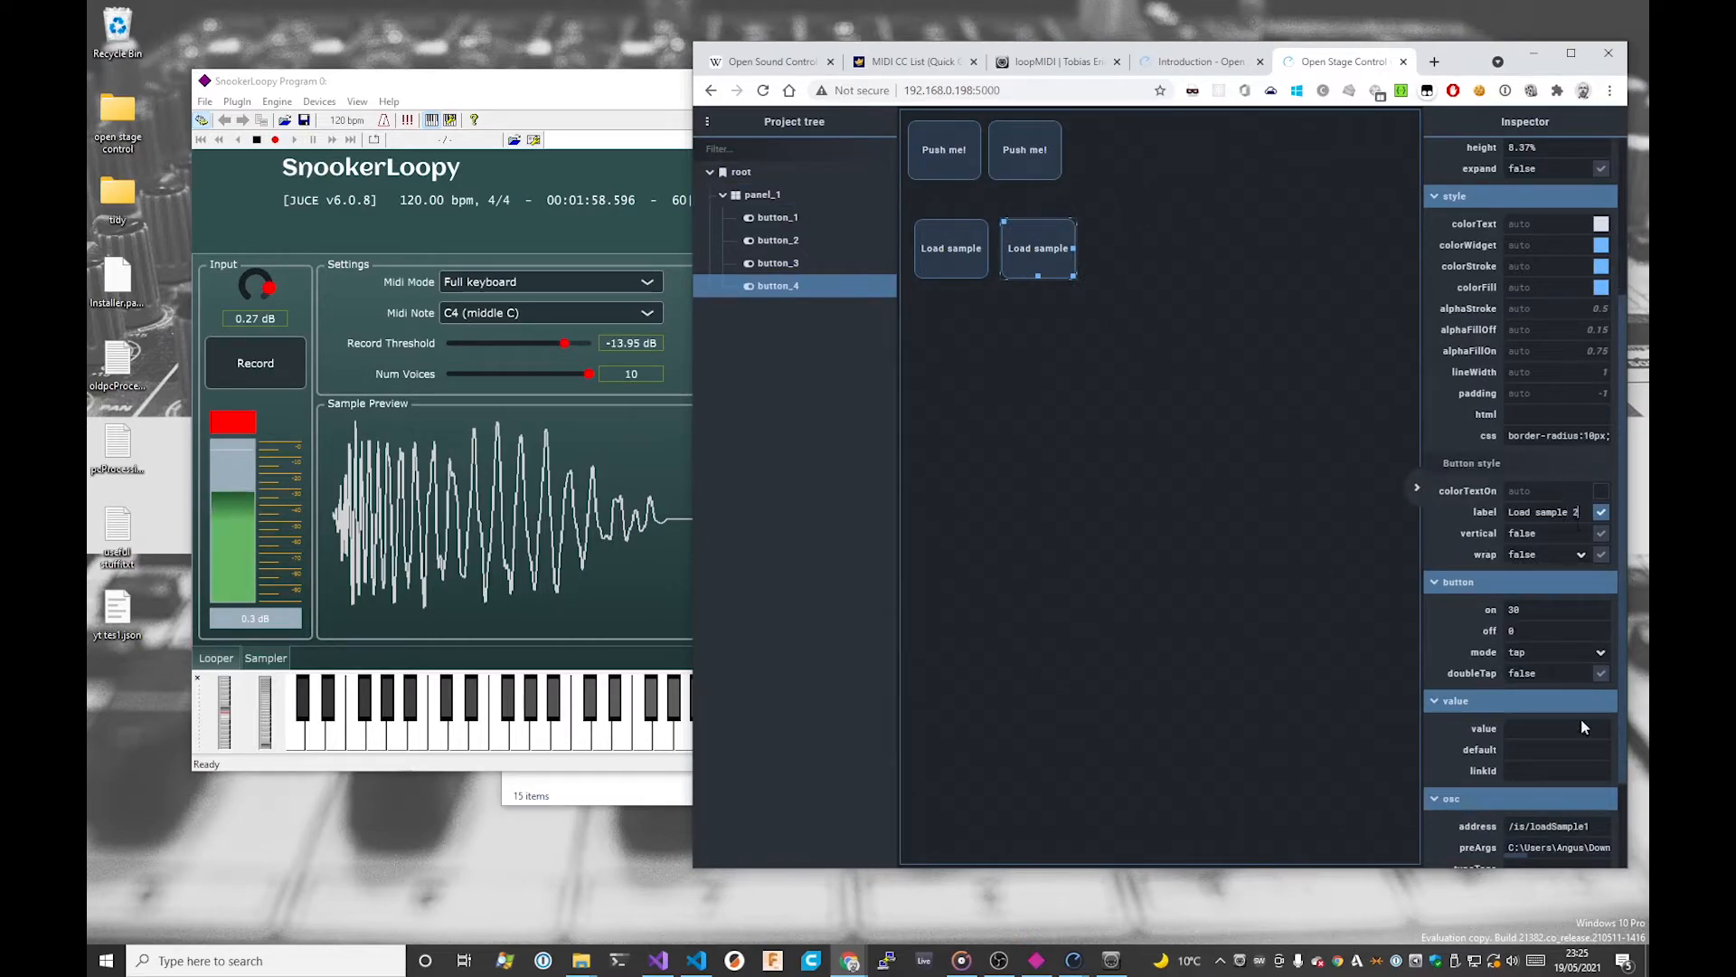
pyautogui.scroll(-2, 1571, 800)
pyautogui.click(1594, 722)
pyautogui.press('End')
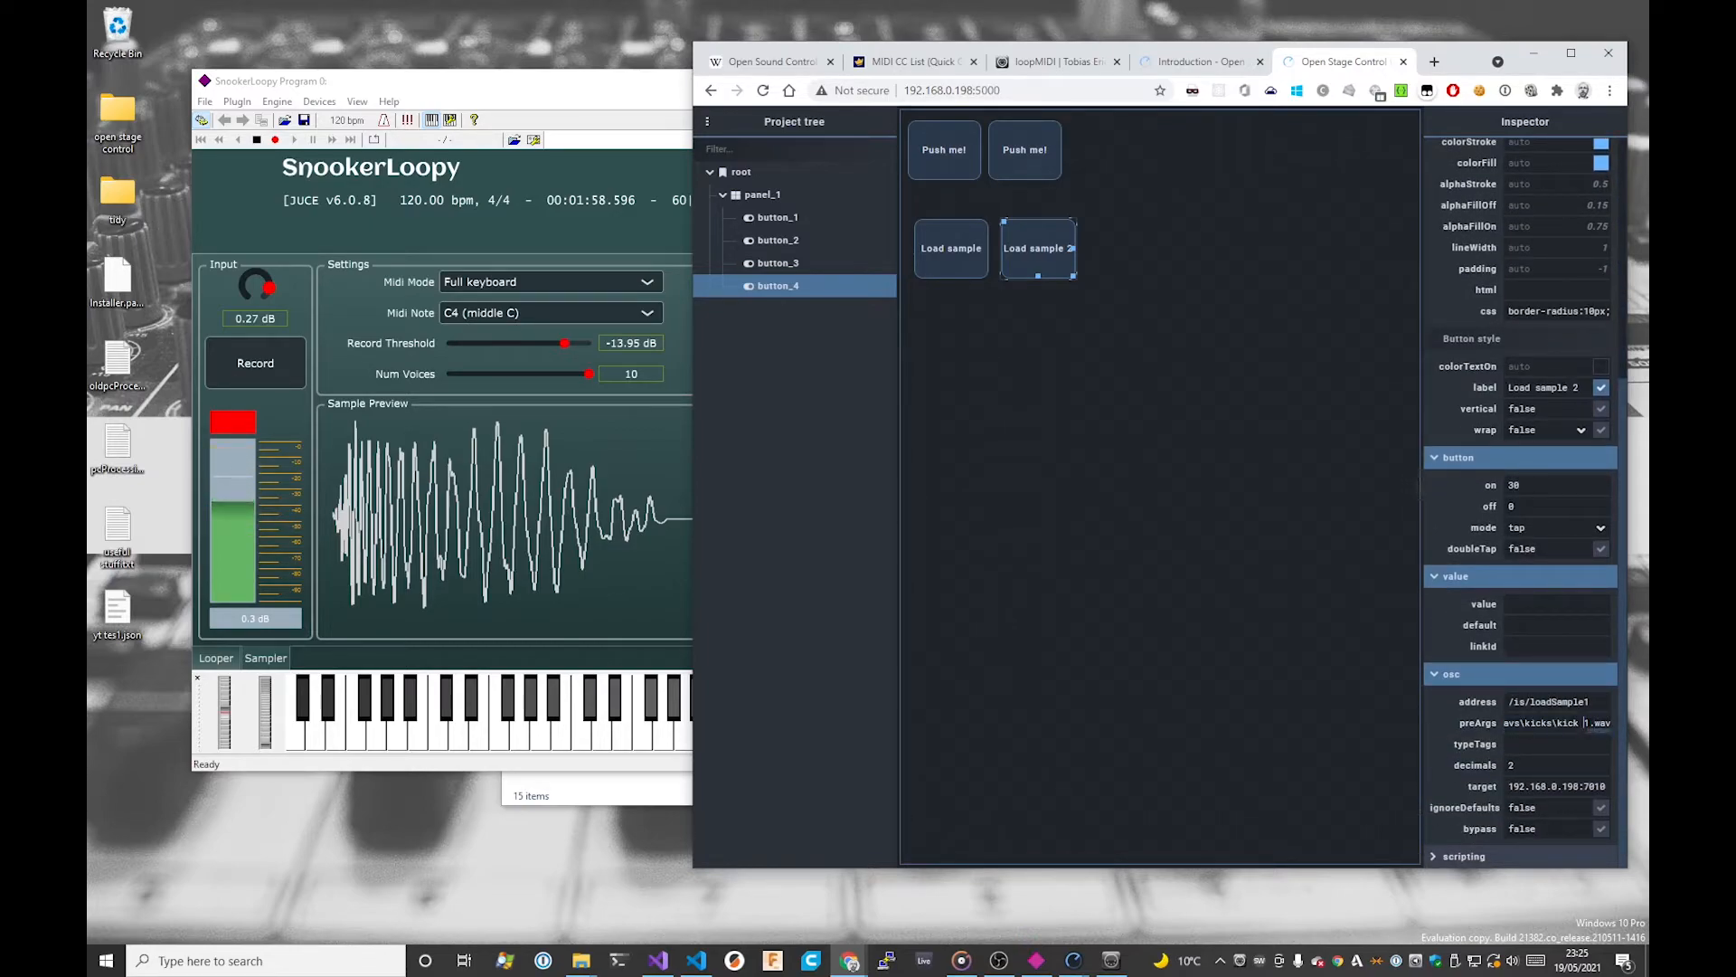
pyautogui.click(1588, 721)
pyautogui.write('2')
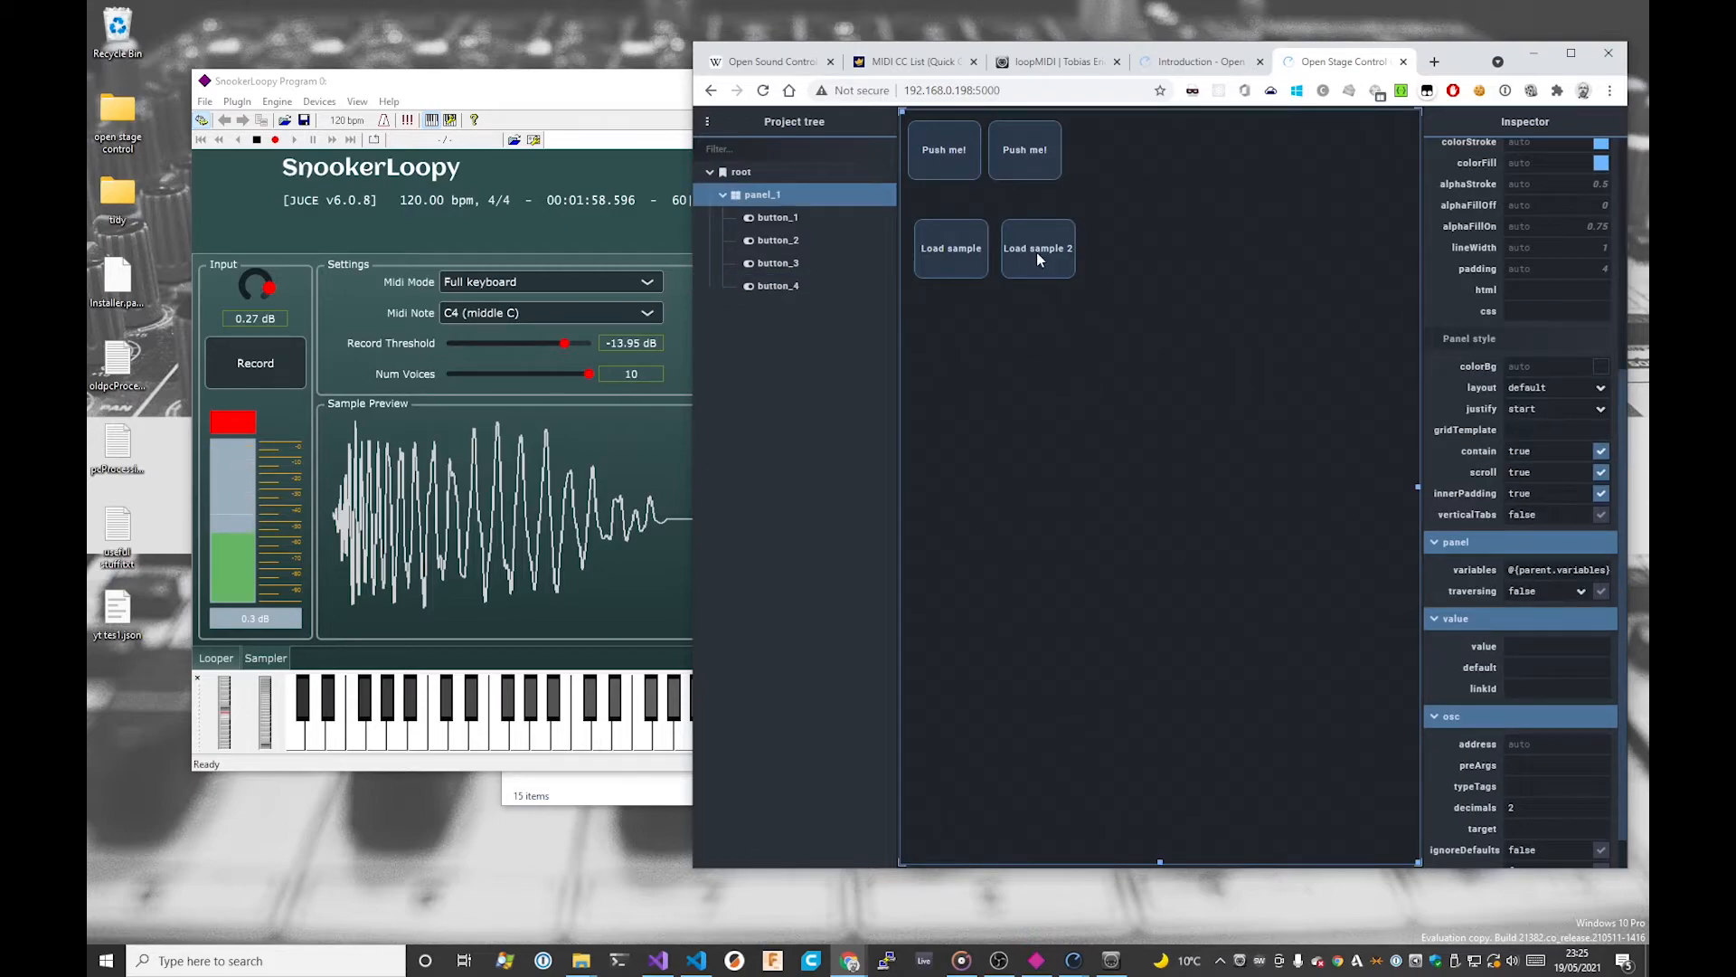
# Step: Test the Load sample 2 button, playing the sample with both Push me! buttons, and examine its OSC settings
pyautogui.click(1037, 253)
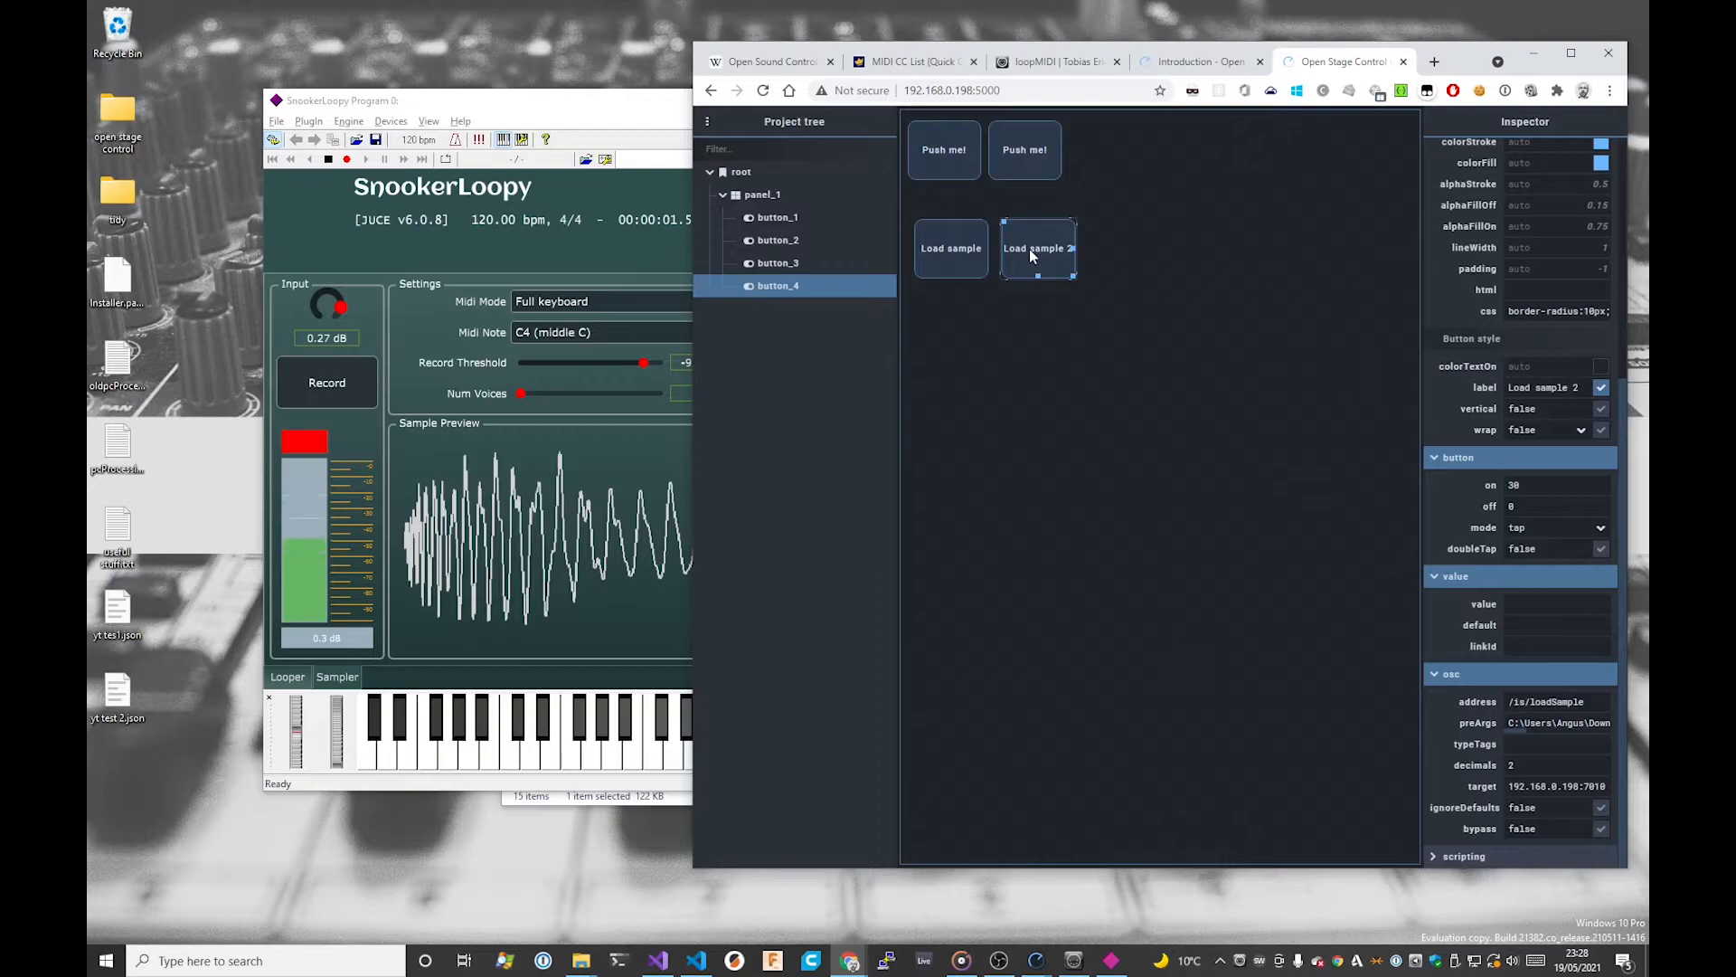
pyautogui.click(1013, 176)
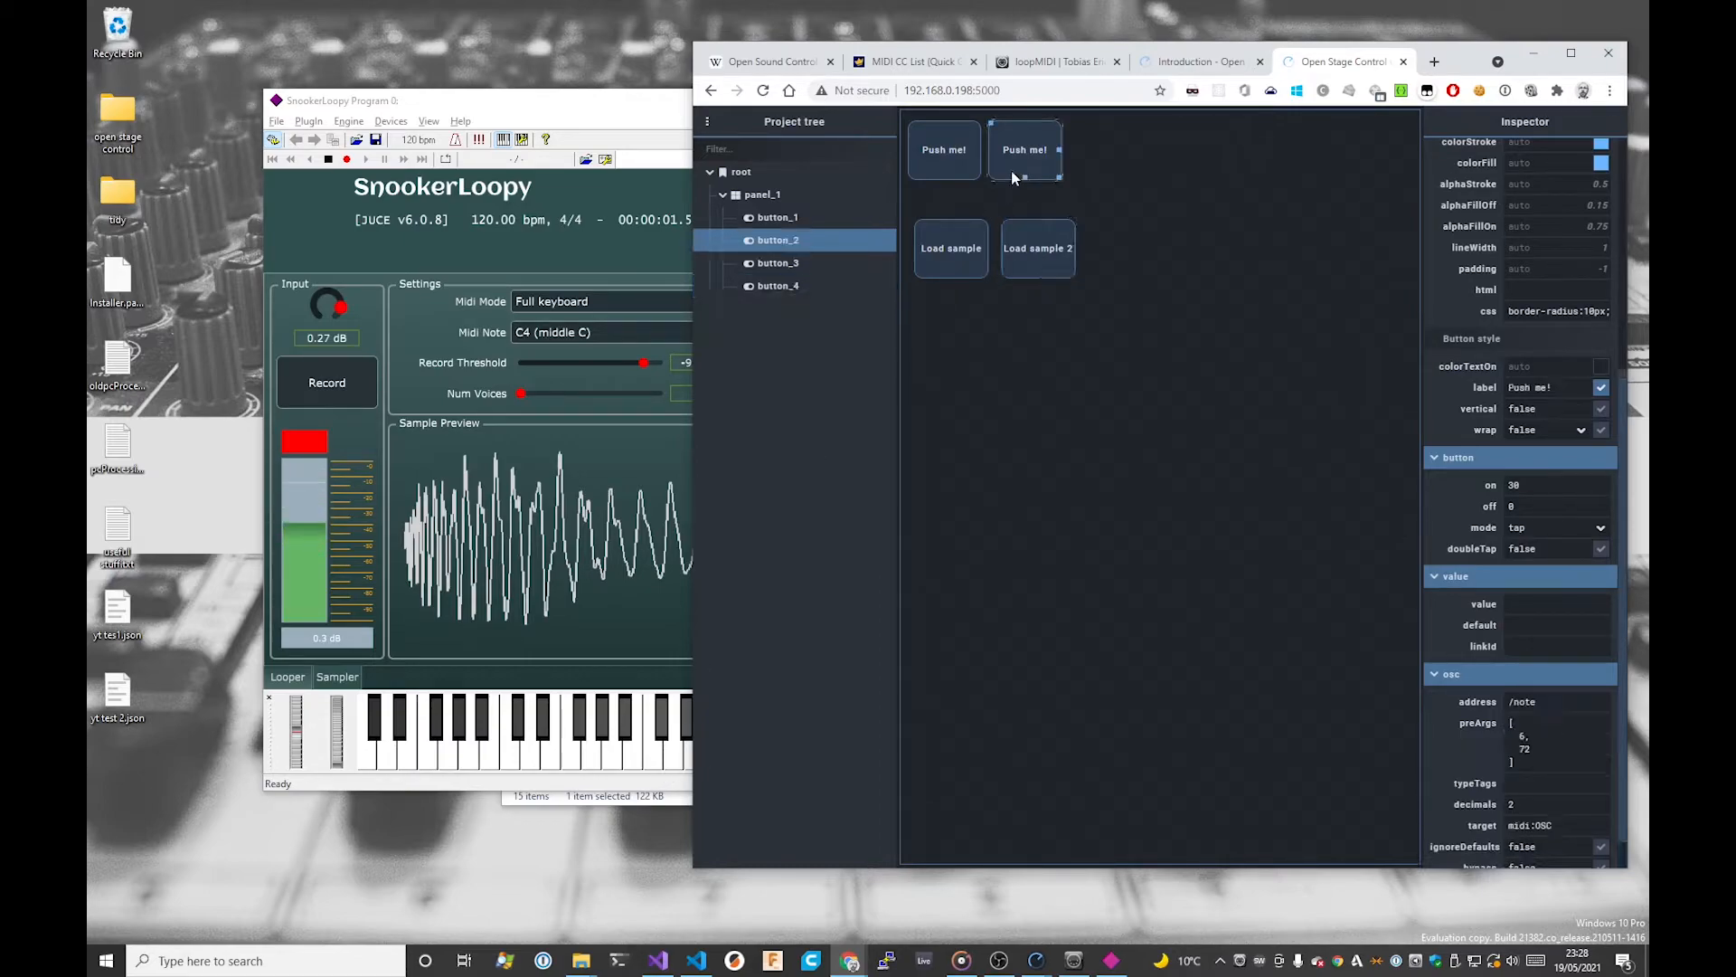
pyautogui.click(938, 169)
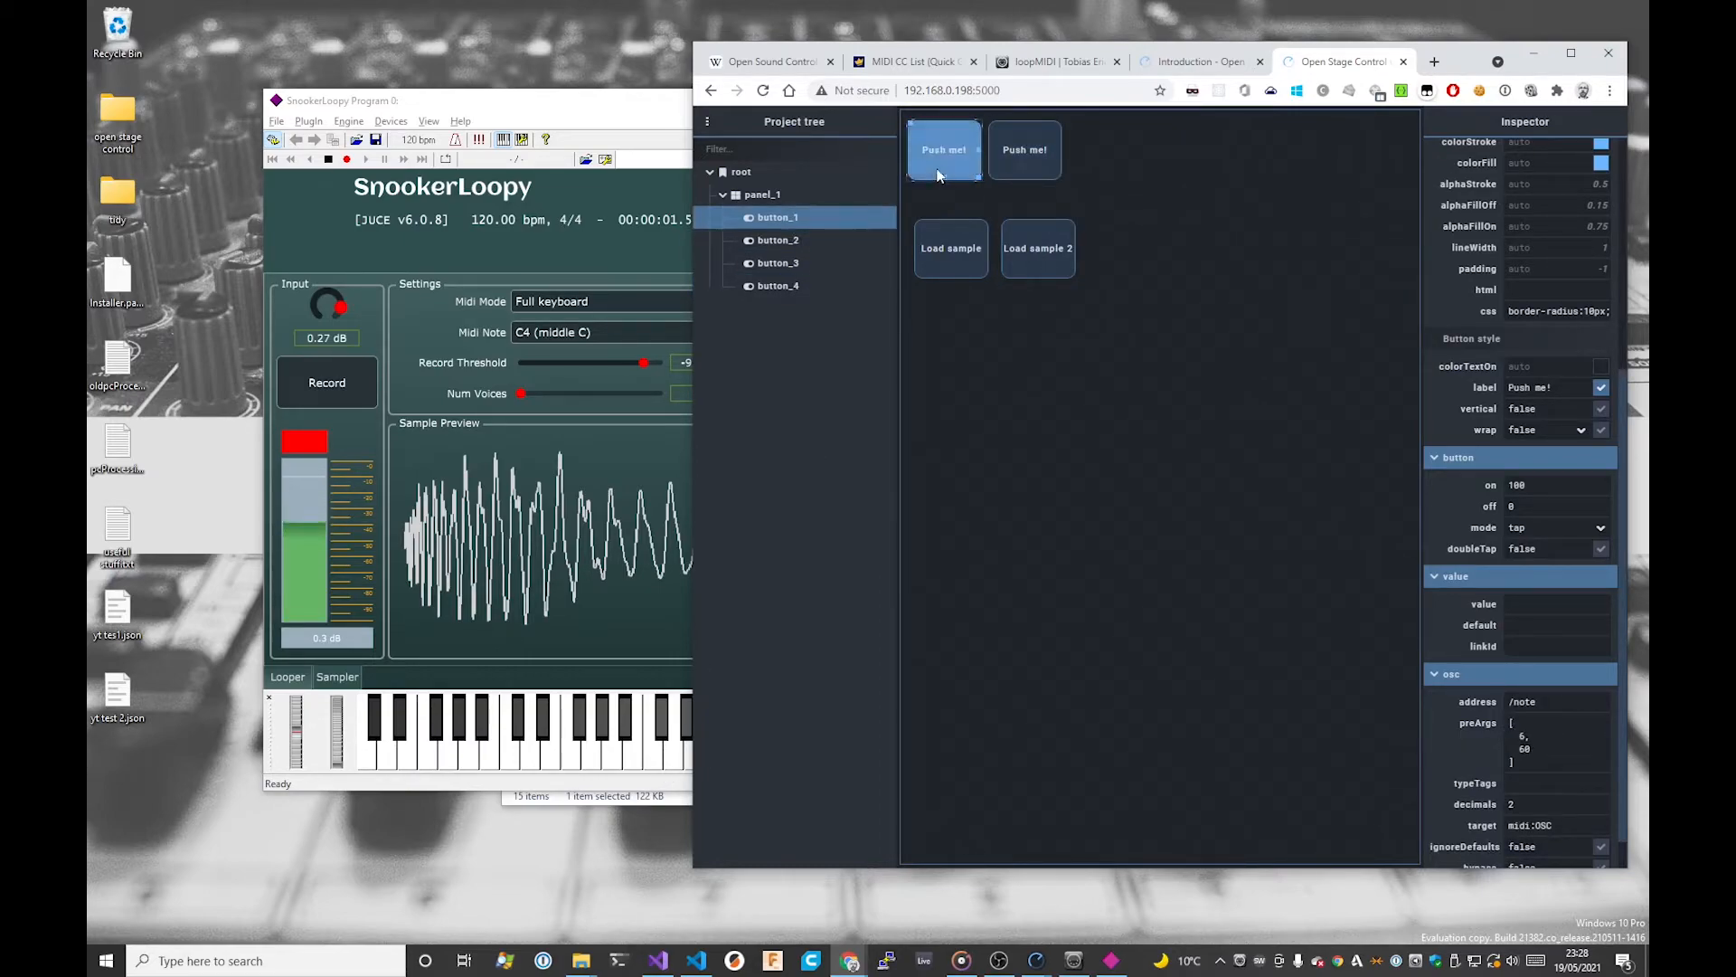
pyautogui.click(1006, 155)
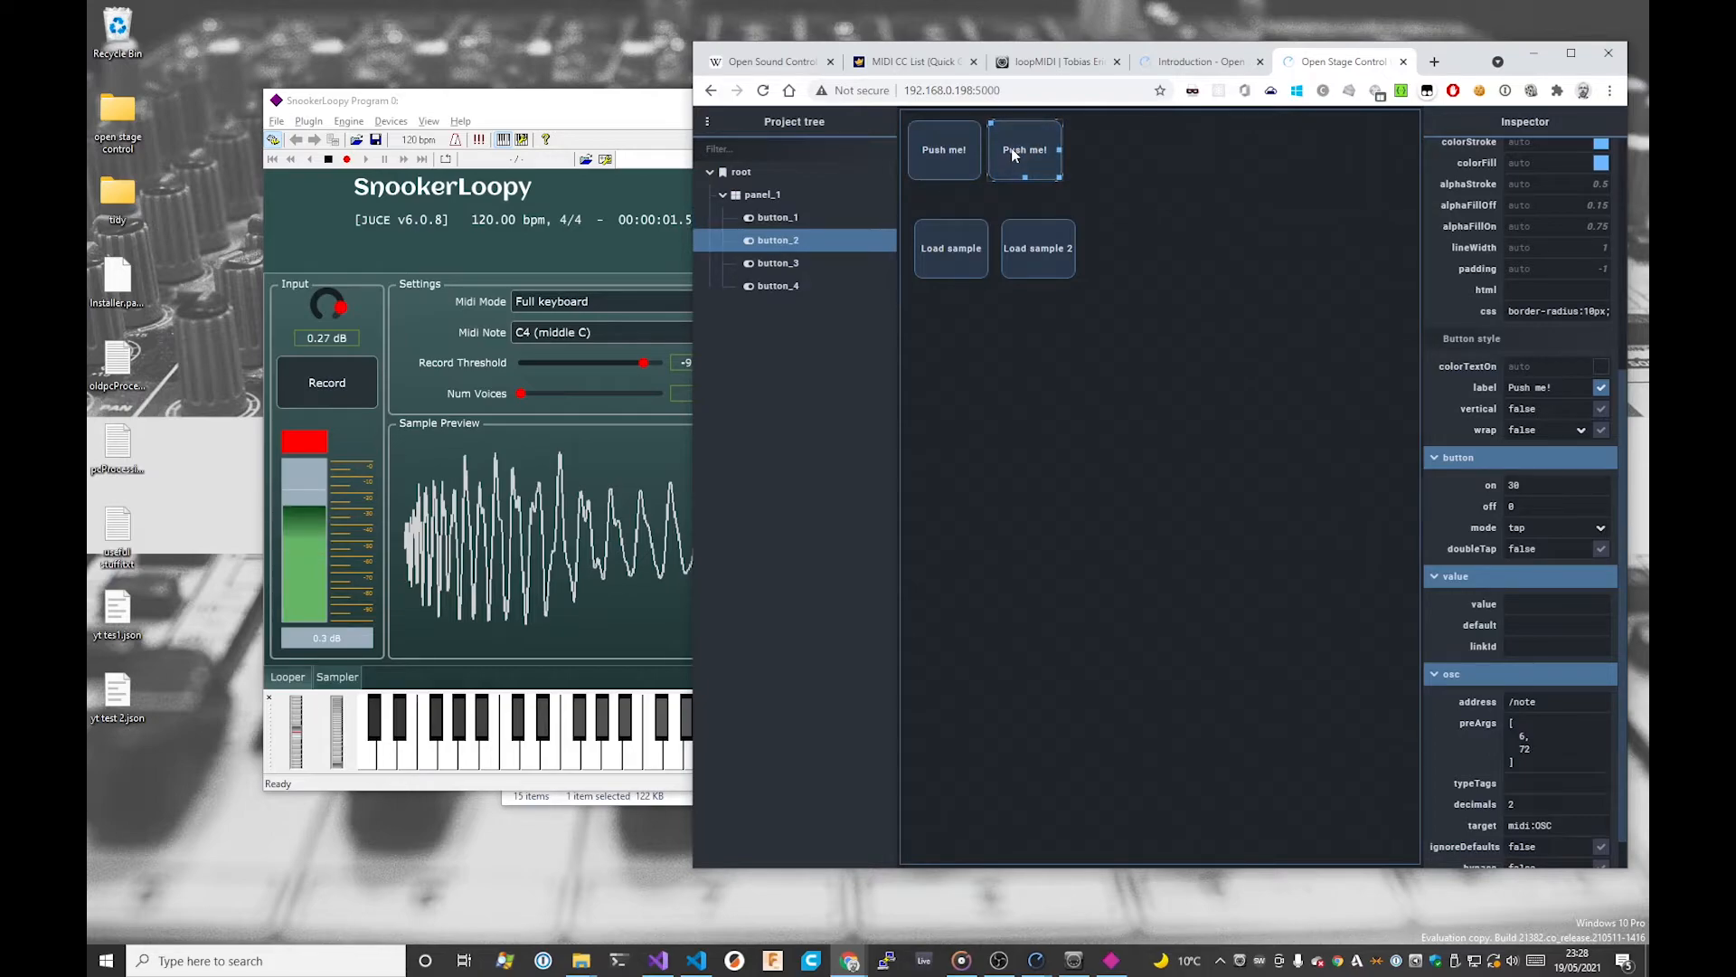
pyautogui.click(1065, 262)
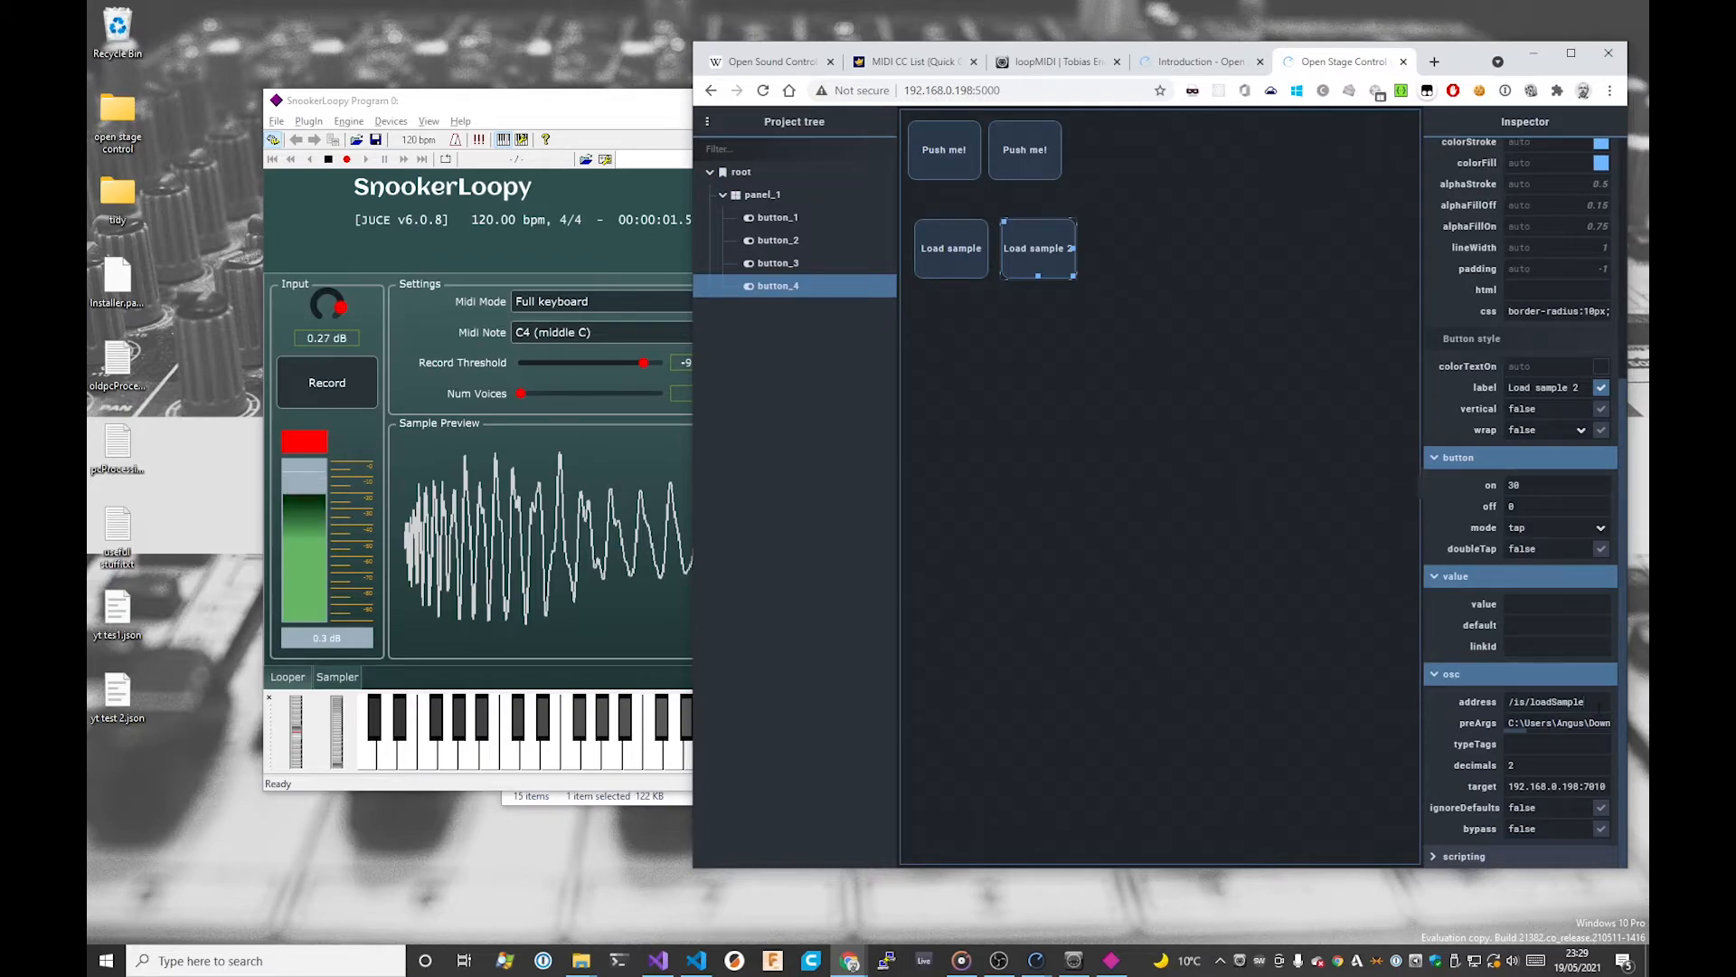
pyautogui.hotkey('alt', 'Tab')
pyautogui.hotkey('alt', 'Tab')
pyautogui.hotkey('alt', 'Tab')
pyautogui.hotkey('alt', 'Tab')
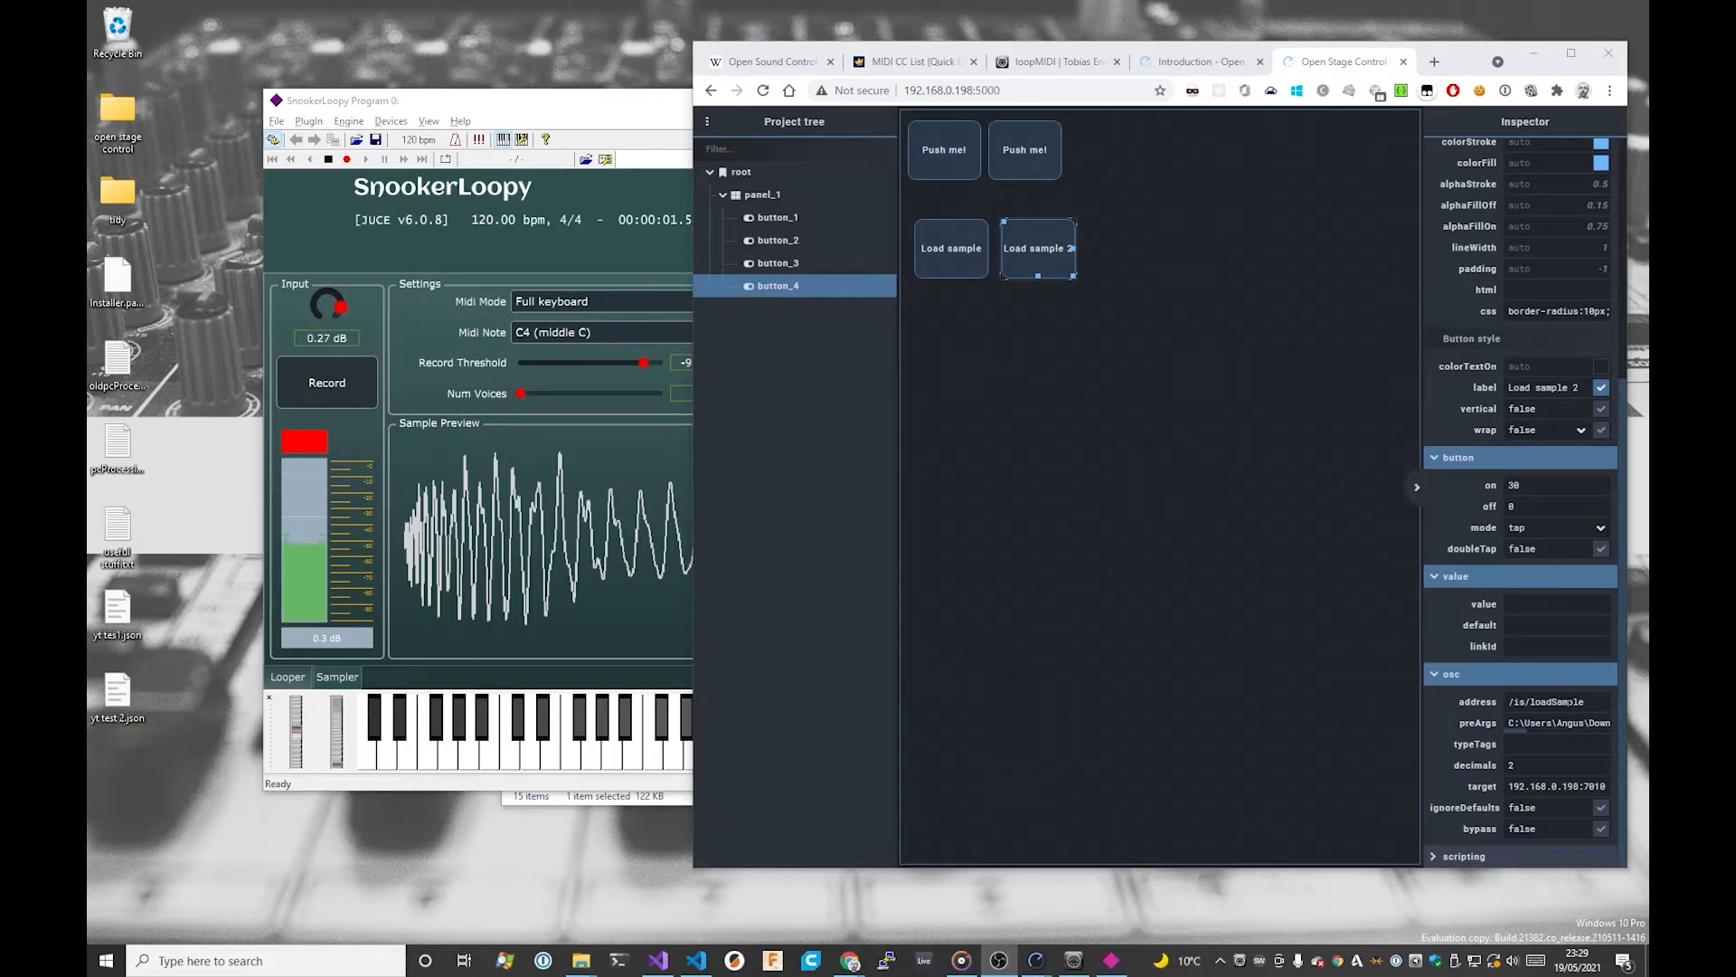
pyautogui.hotkey('alt', 'Tab')
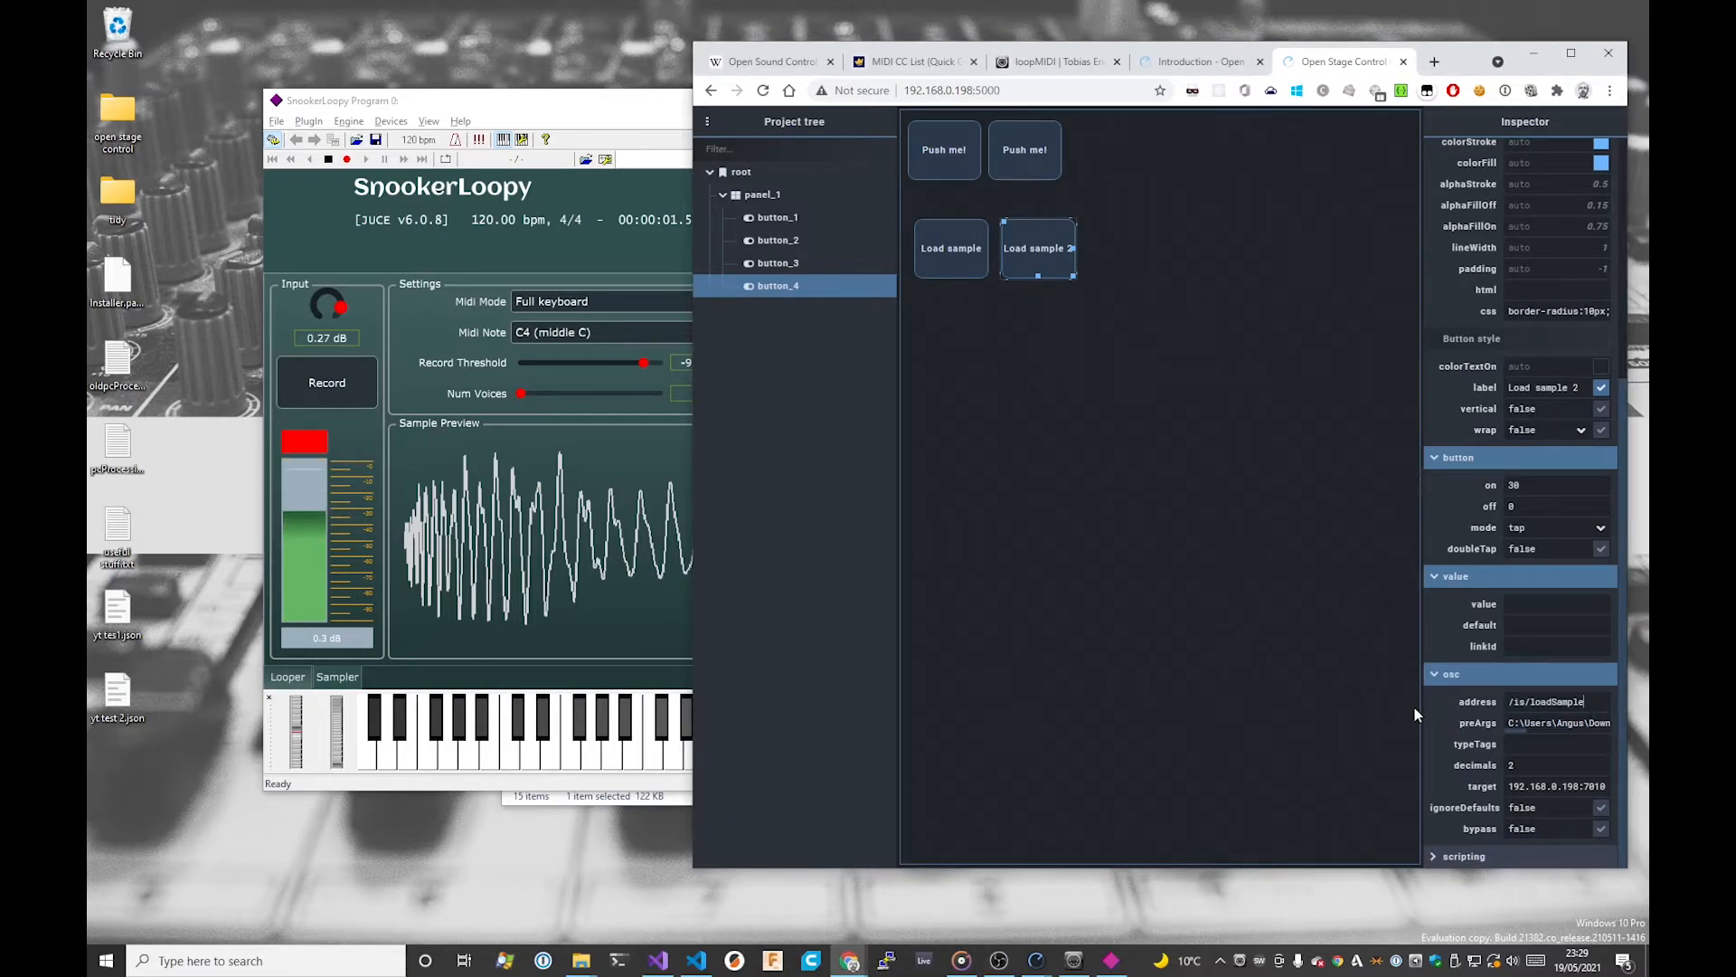
# Step: Check the preArgs file paths of both load buttons and test each one by playing its sample with the first Push me! button
pyautogui.moveTo(1516, 730); pyautogui.dragTo(1606, 731)
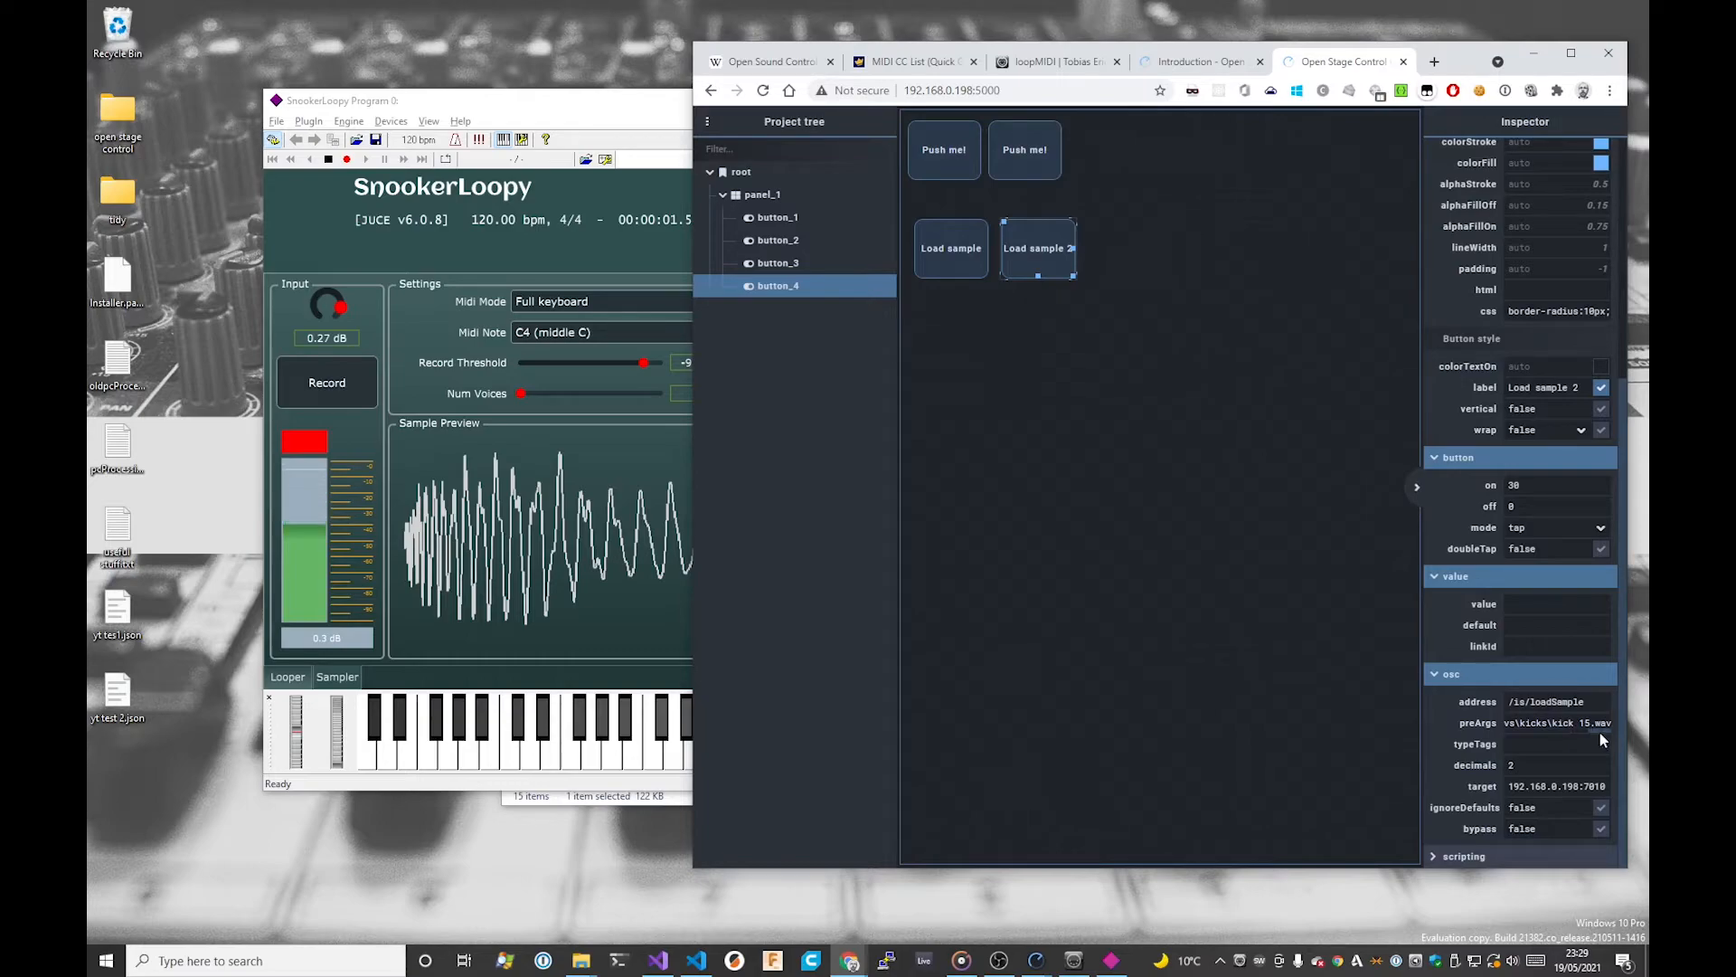
pyautogui.click(948, 242)
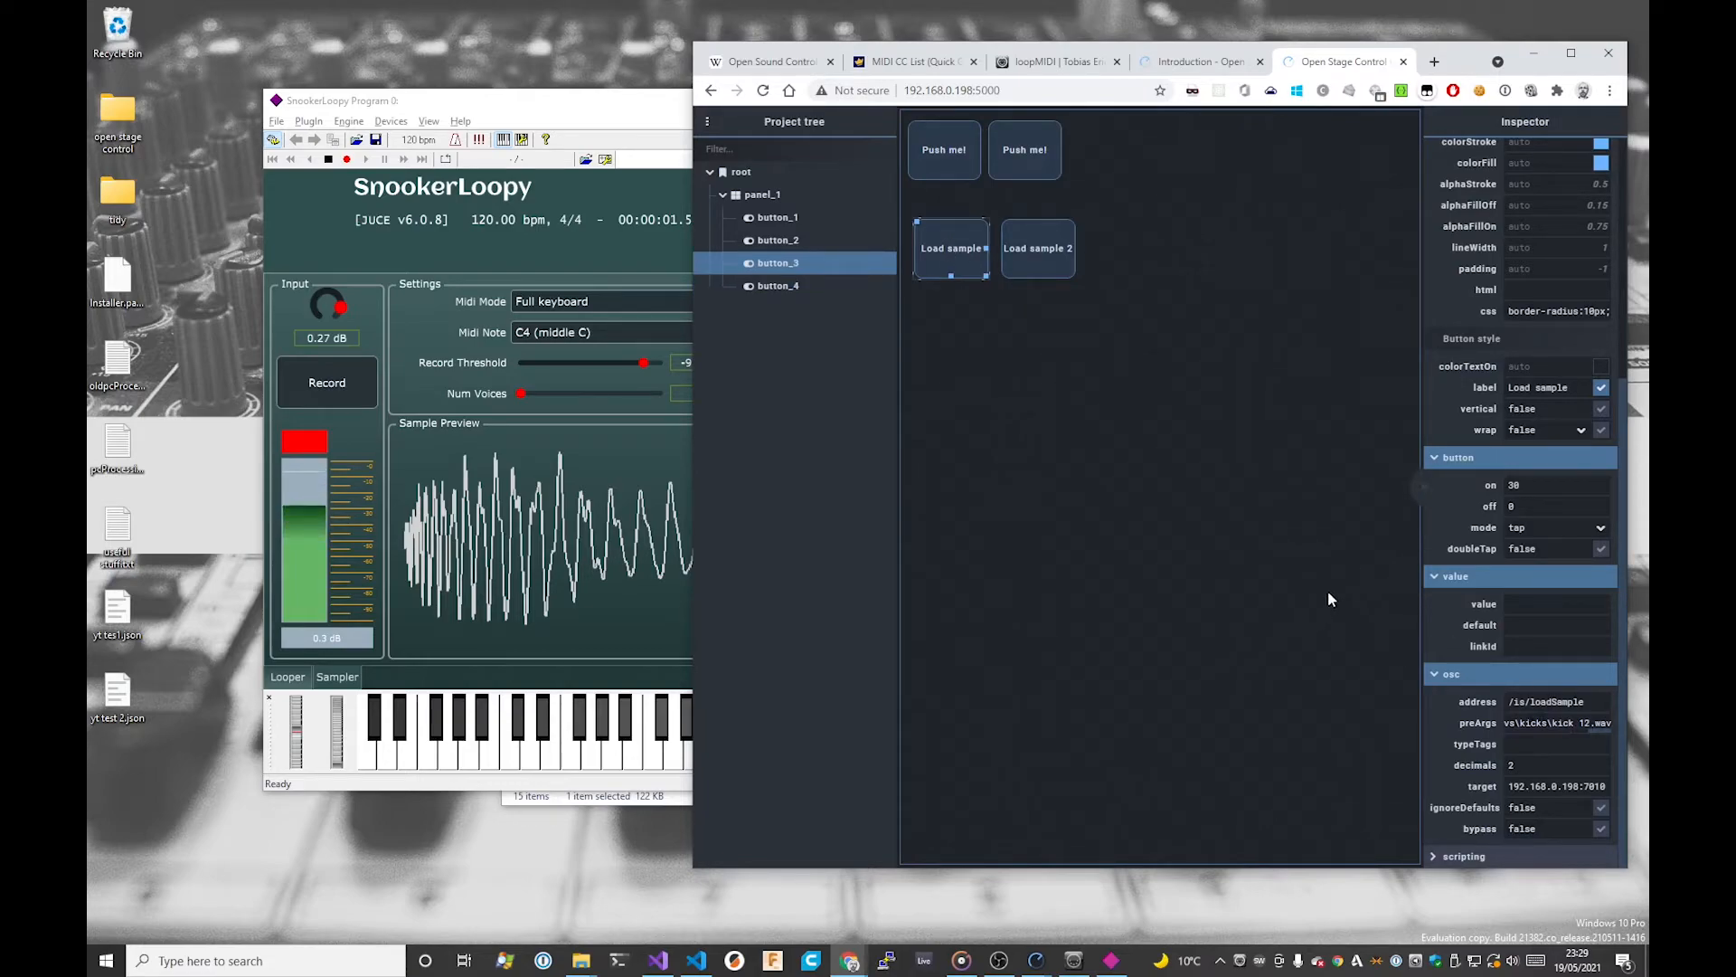
pyautogui.click(950, 241)
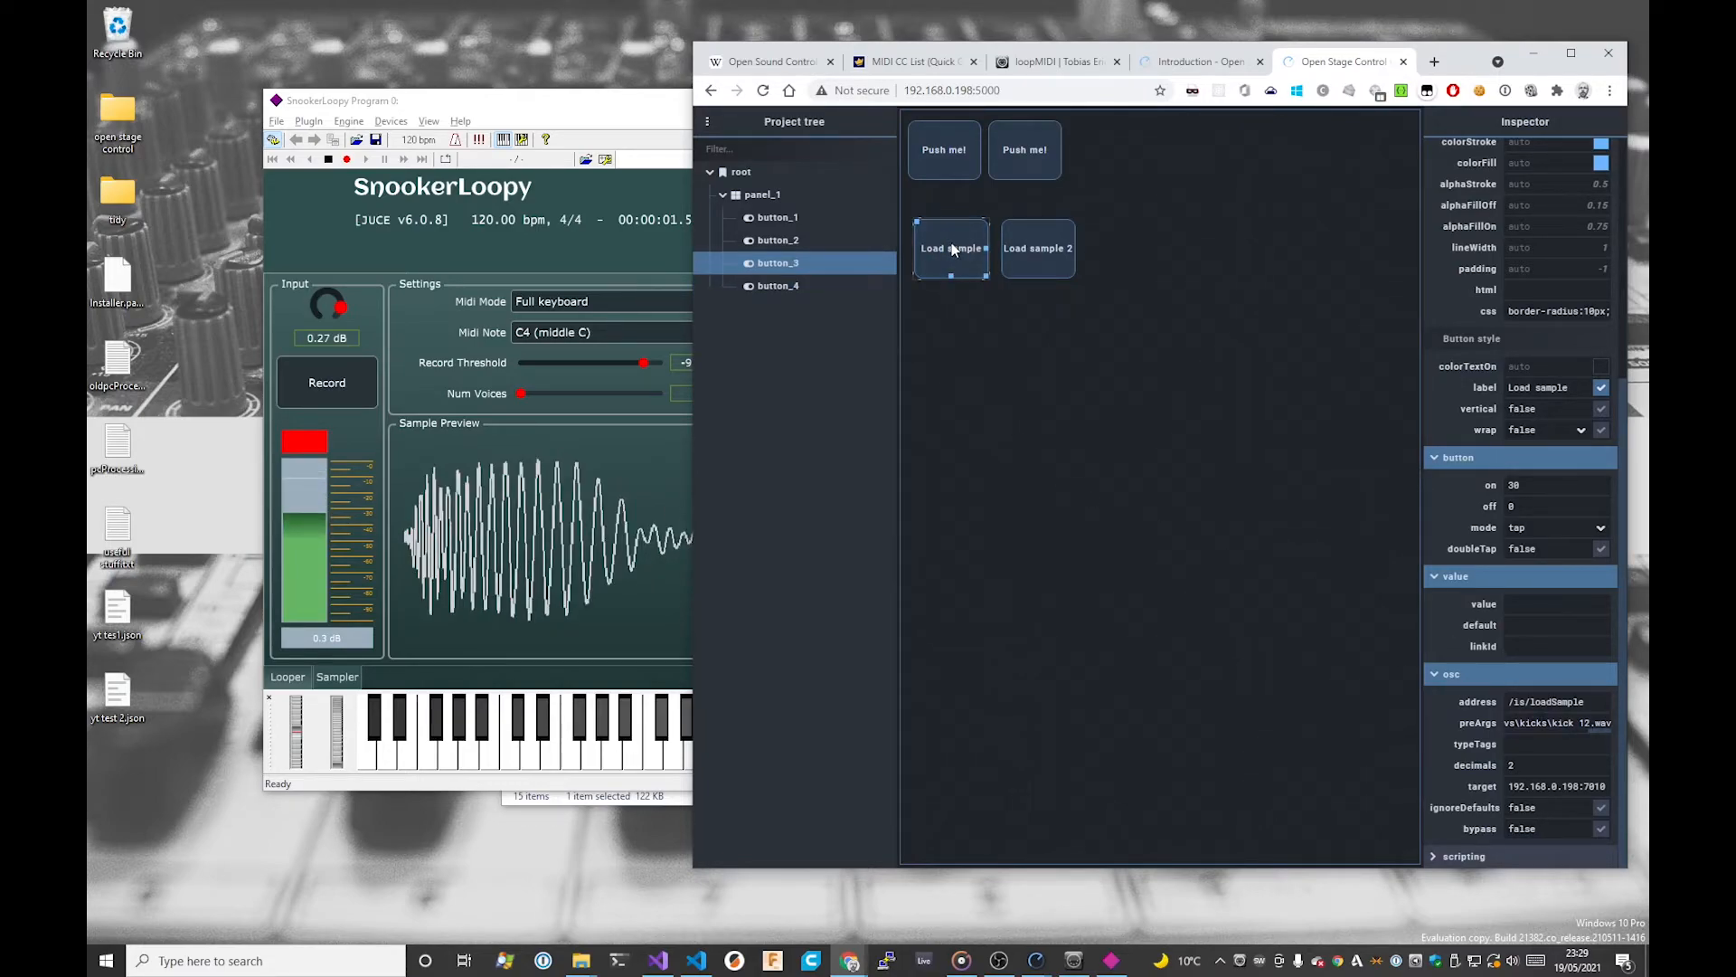
pyautogui.click(927, 143)
pyautogui.click(929, 146)
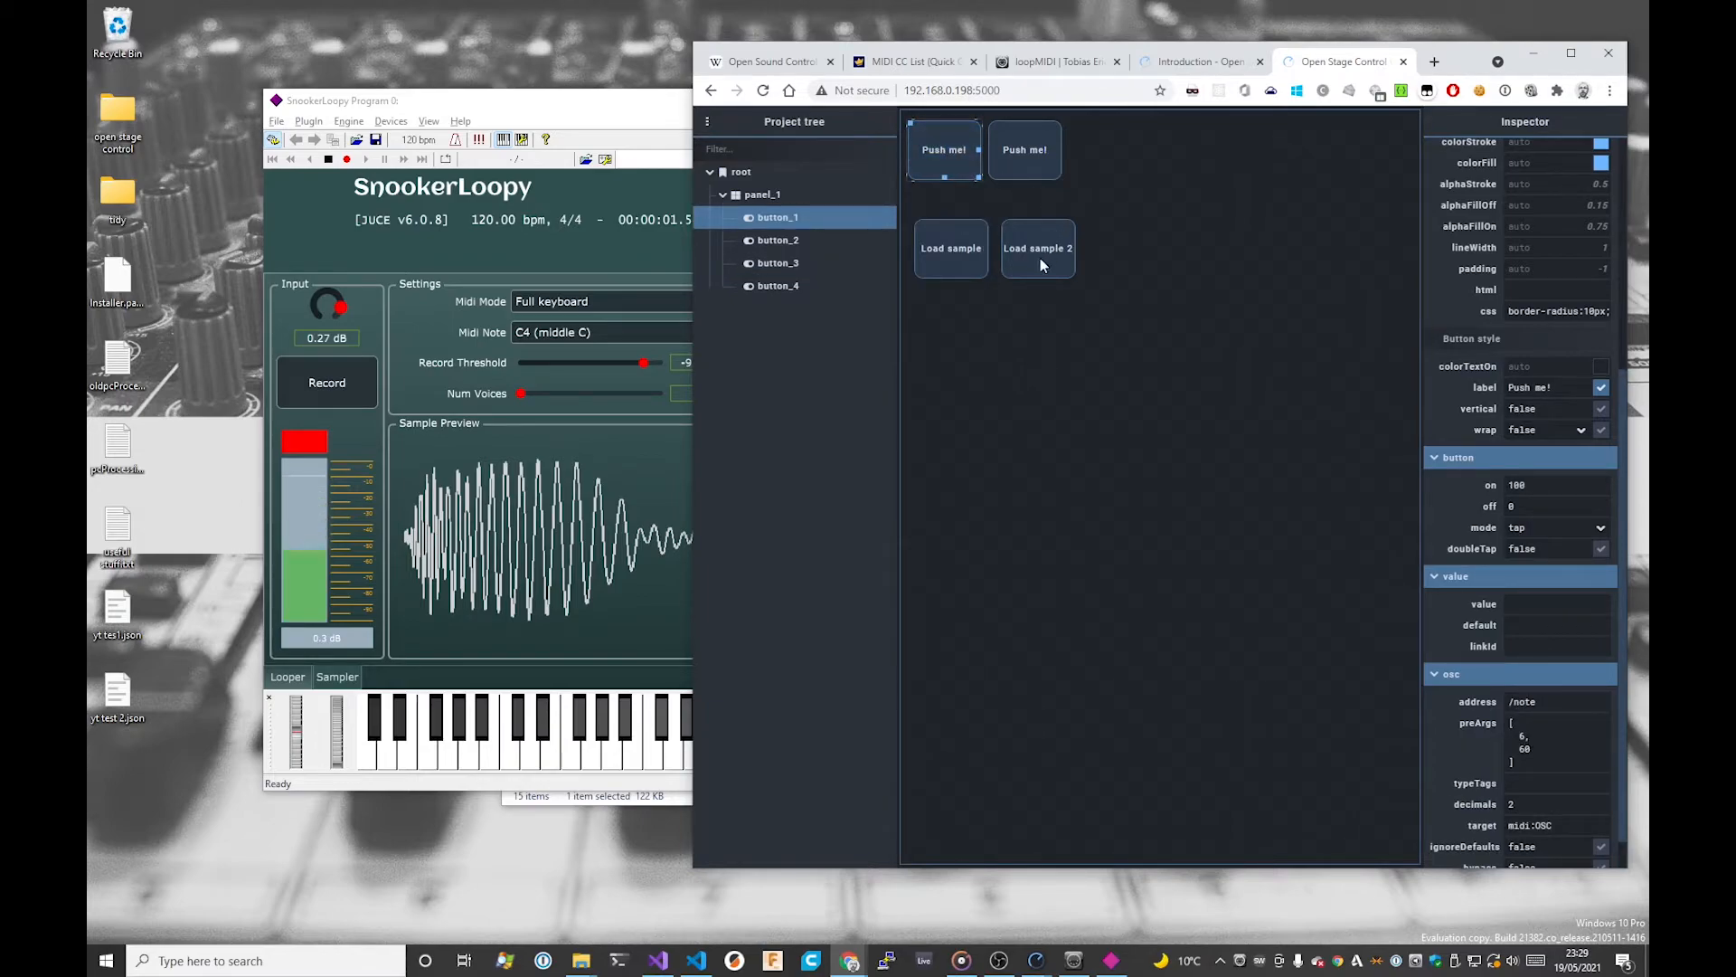
pyautogui.click(1040, 257)
pyautogui.click(941, 148)
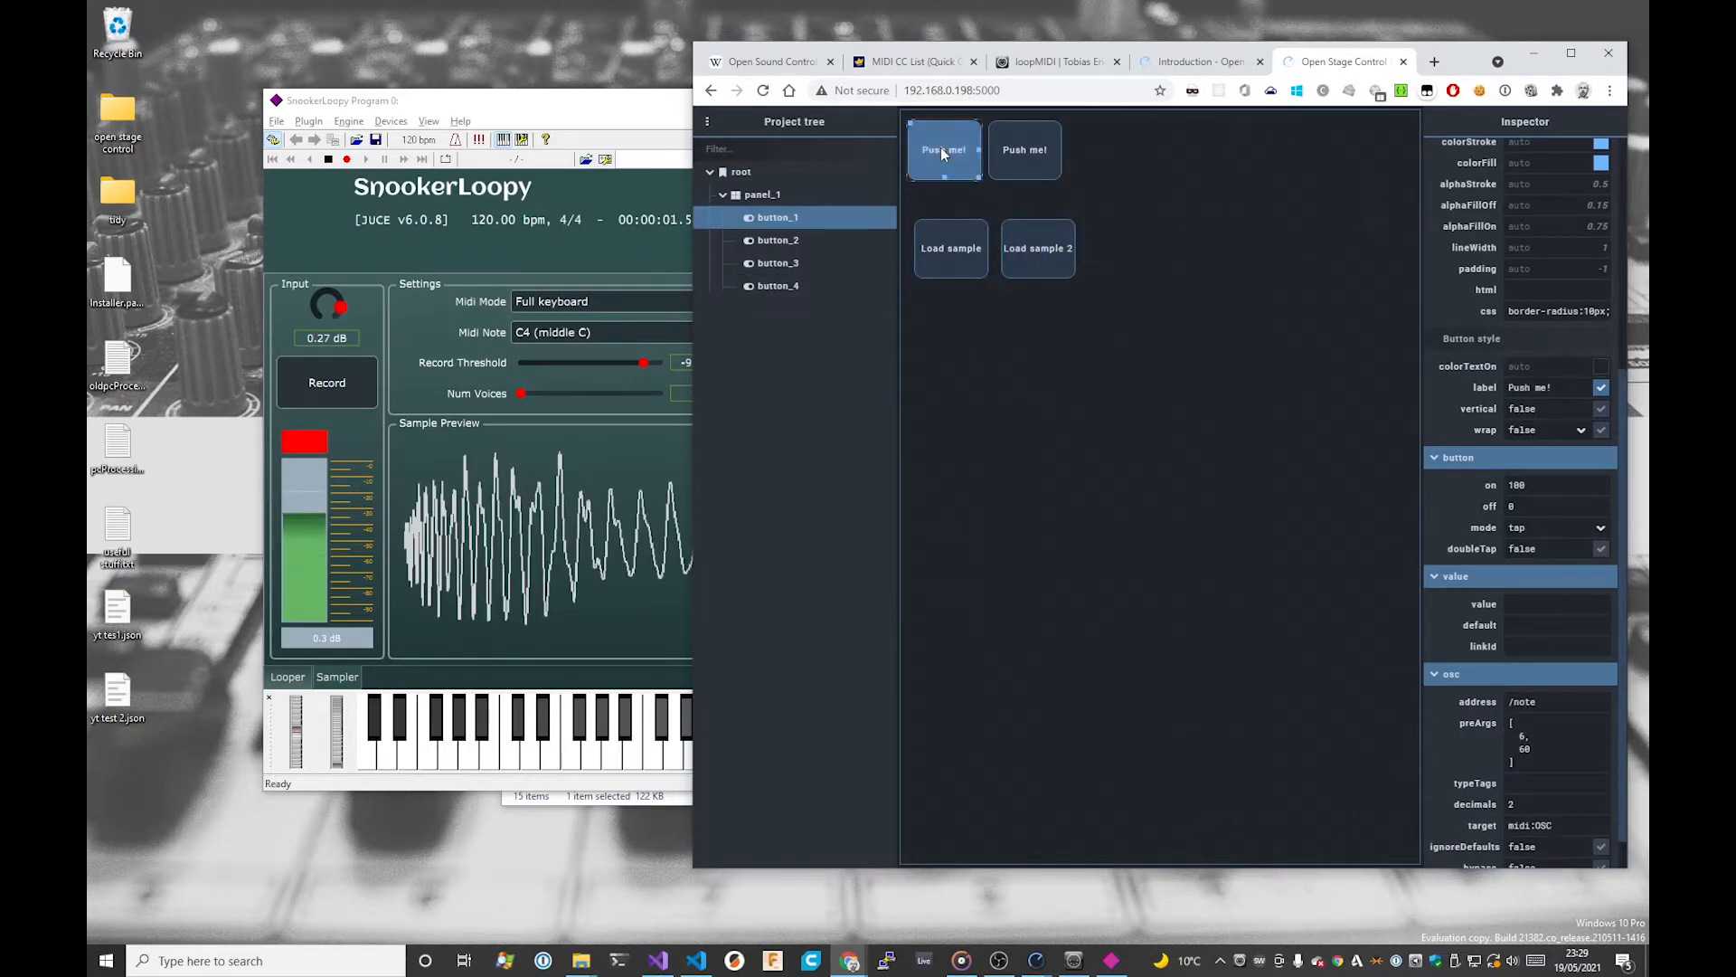
pyautogui.click(1078, 511)
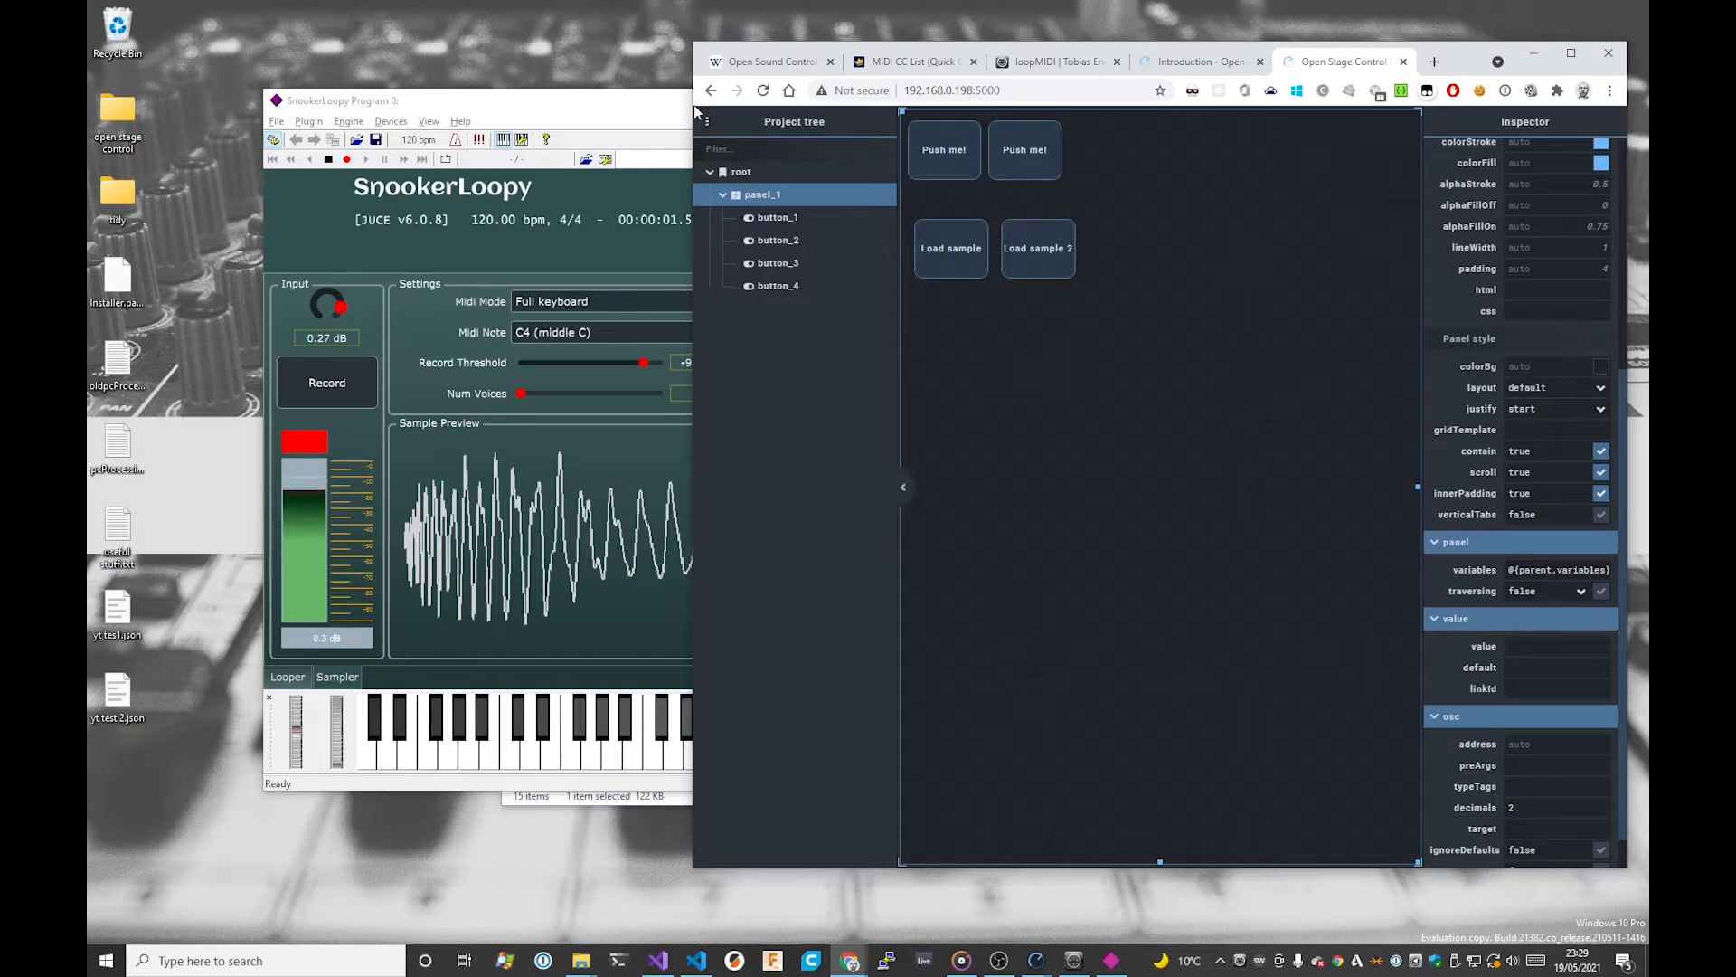
# Step: View the full SnookerLoopy window, return to Chrome, and retest Load sample 2 and Load sample with the first Push me! button
pyautogui.click(652, 102)
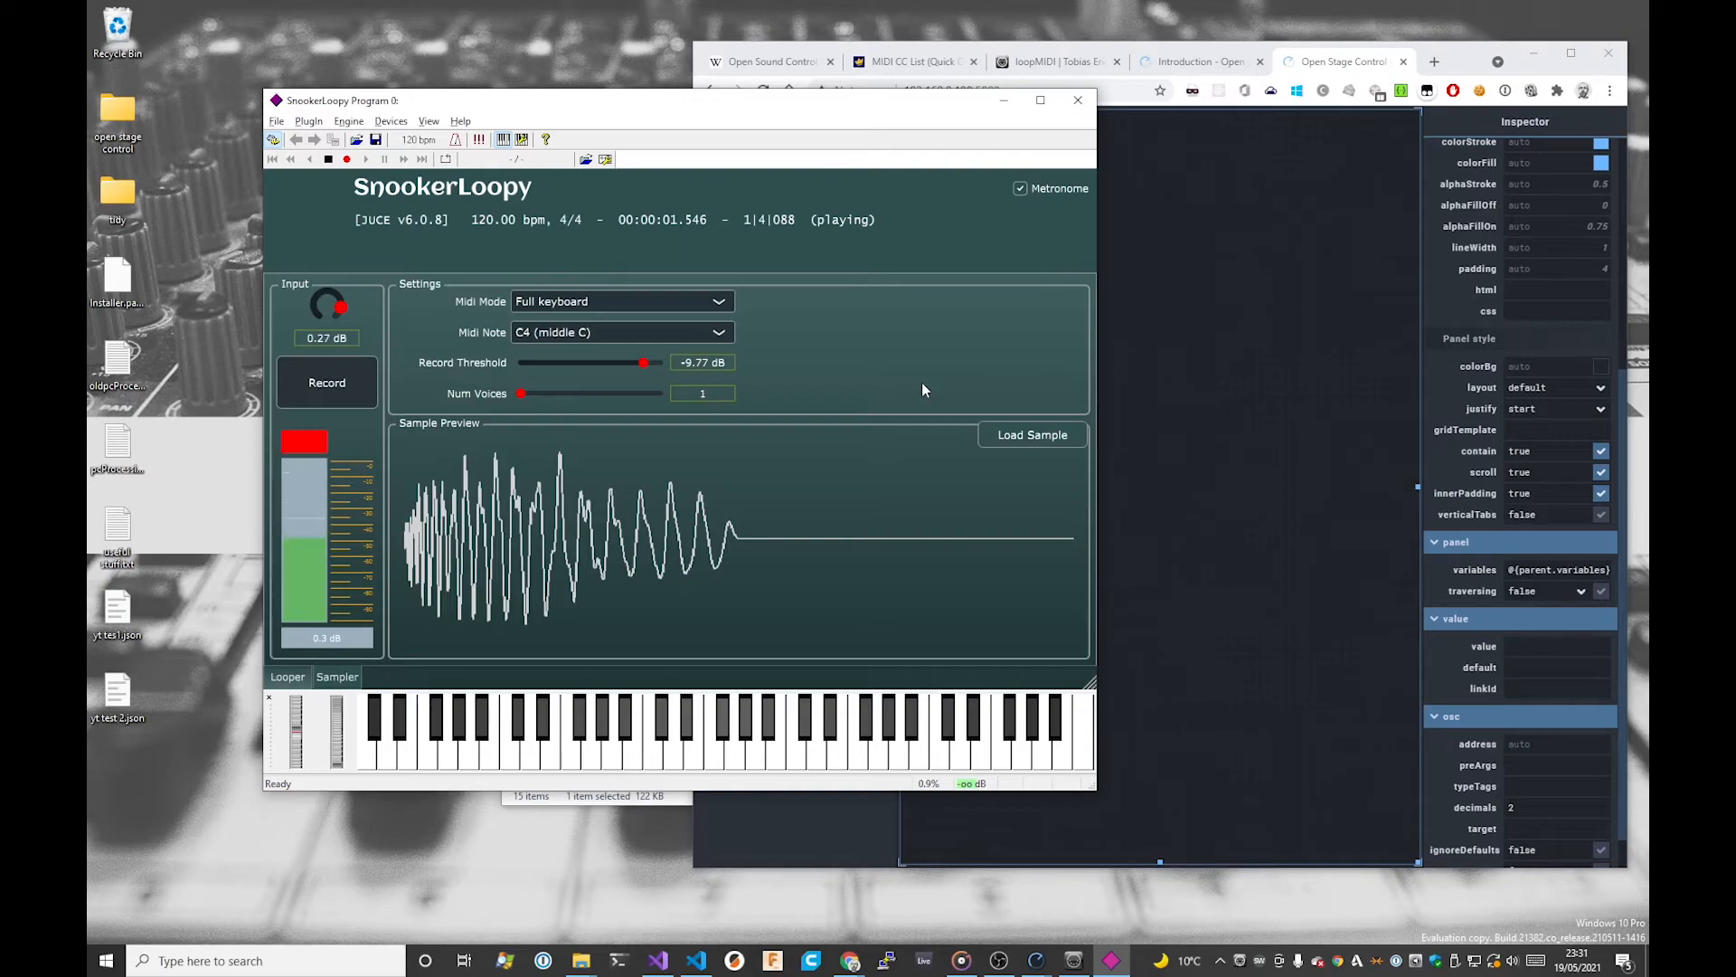
pyautogui.click(1162, 217)
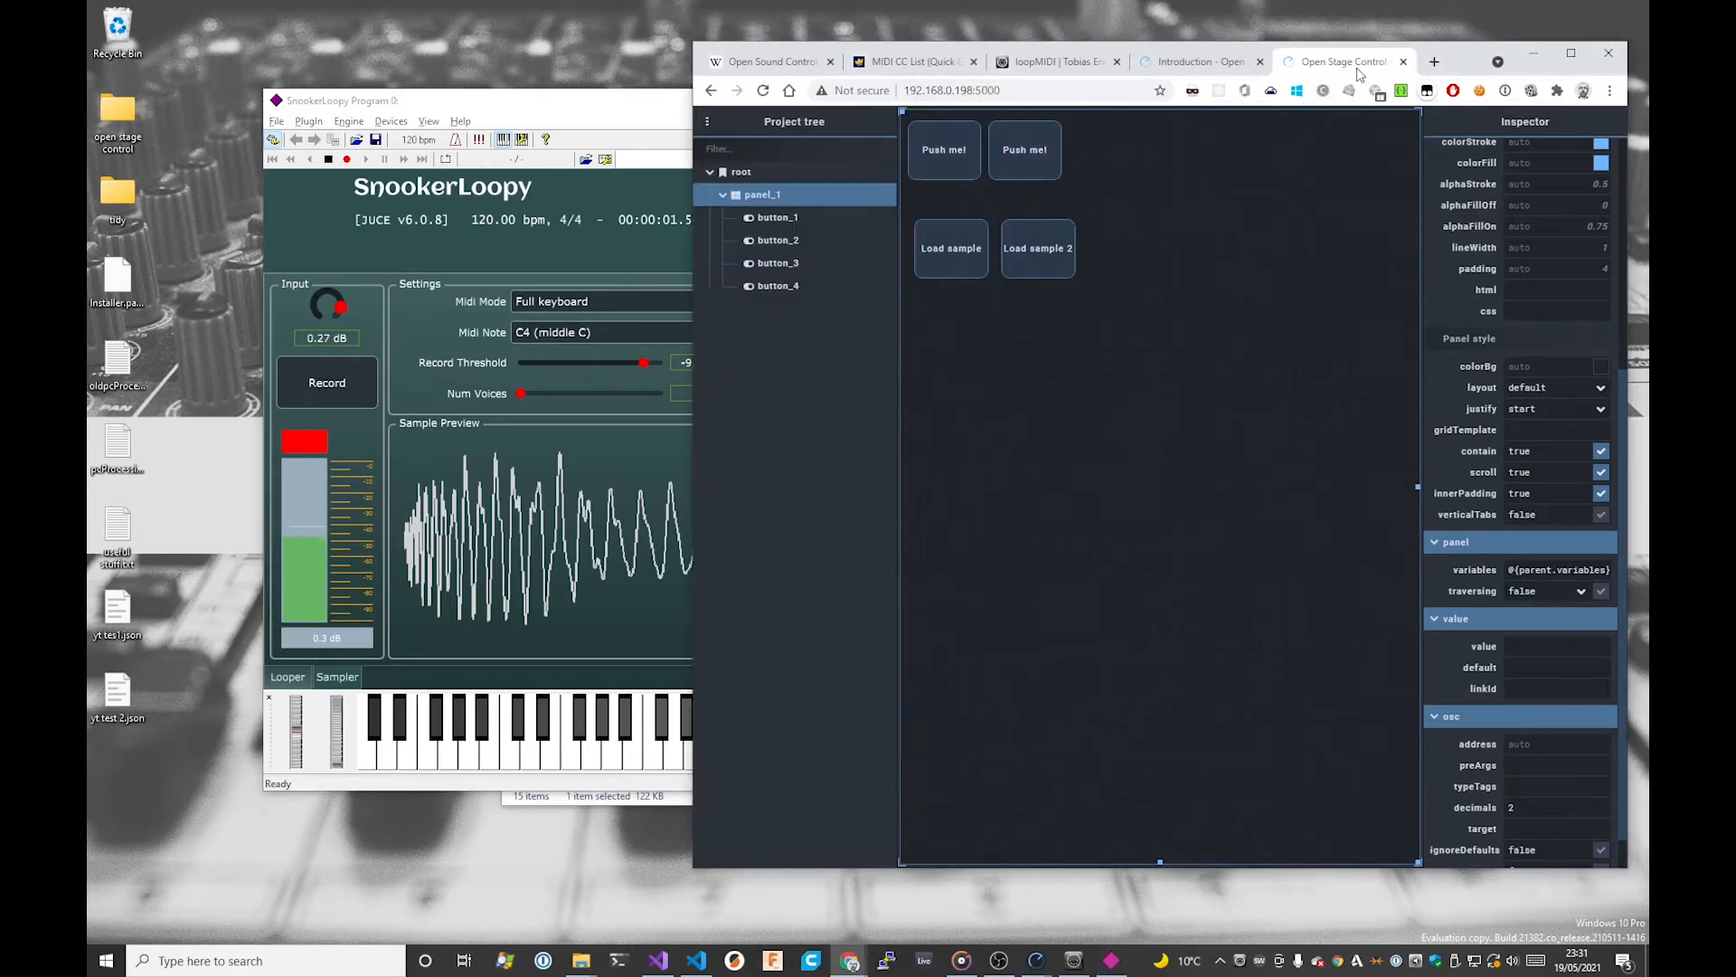
pyautogui.click(1034, 246)
pyautogui.click(948, 149)
pyautogui.click(958, 237)
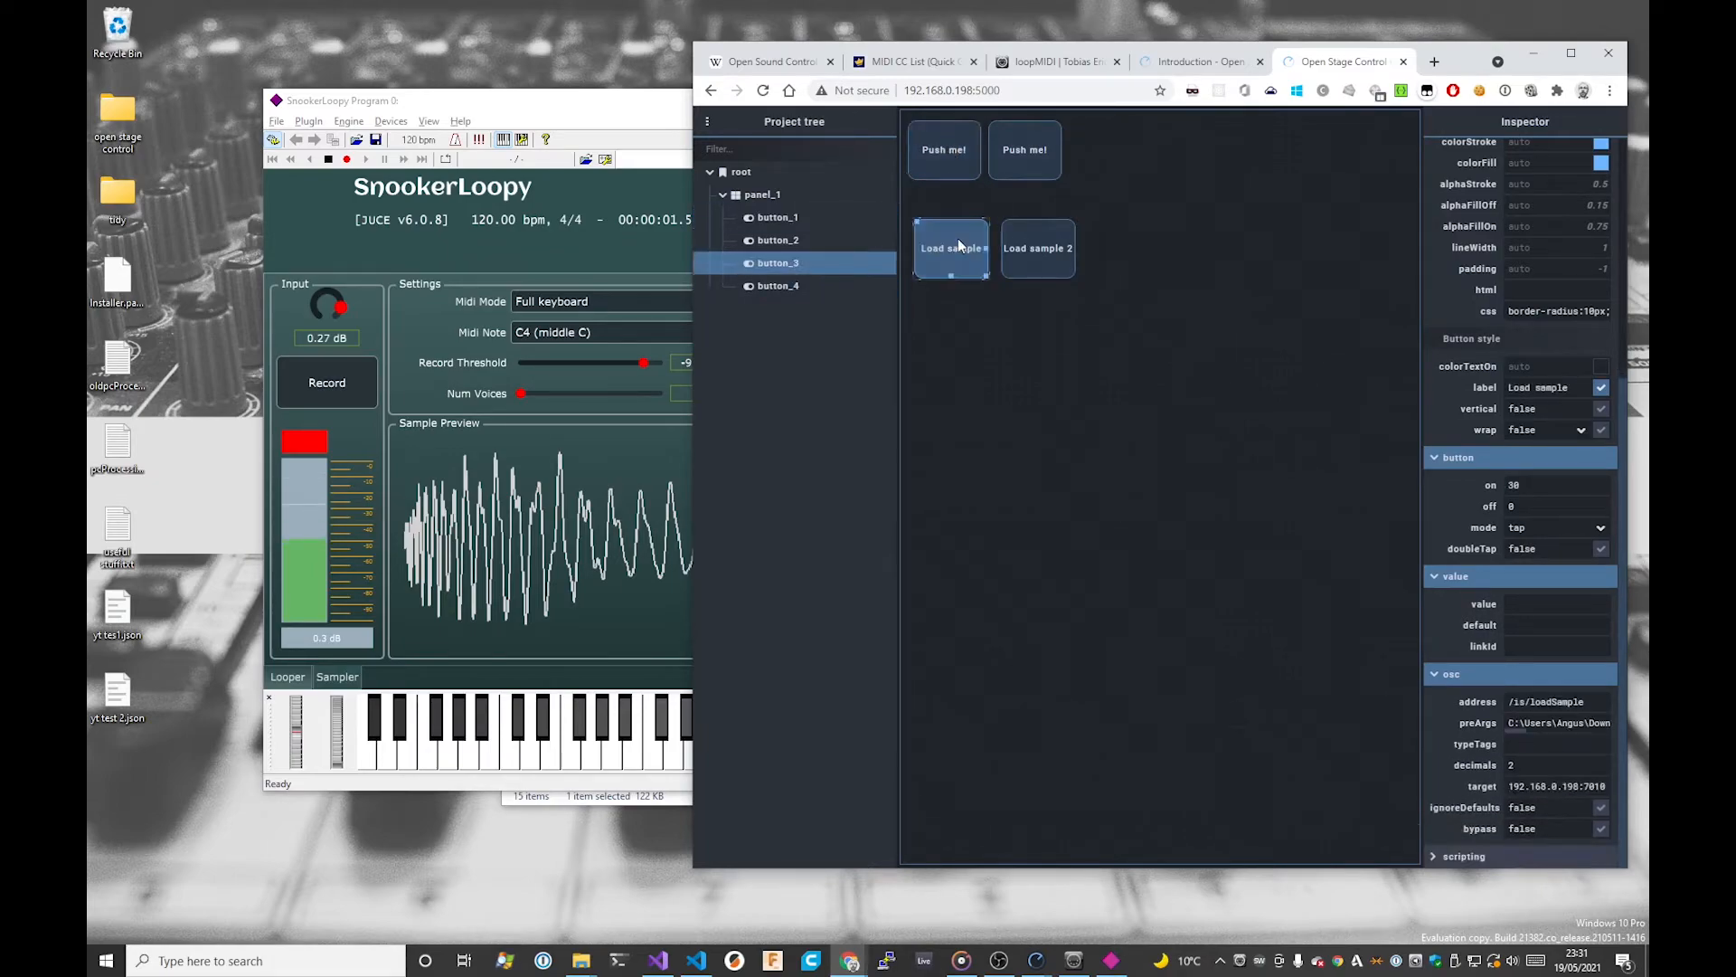
pyautogui.click(941, 151)
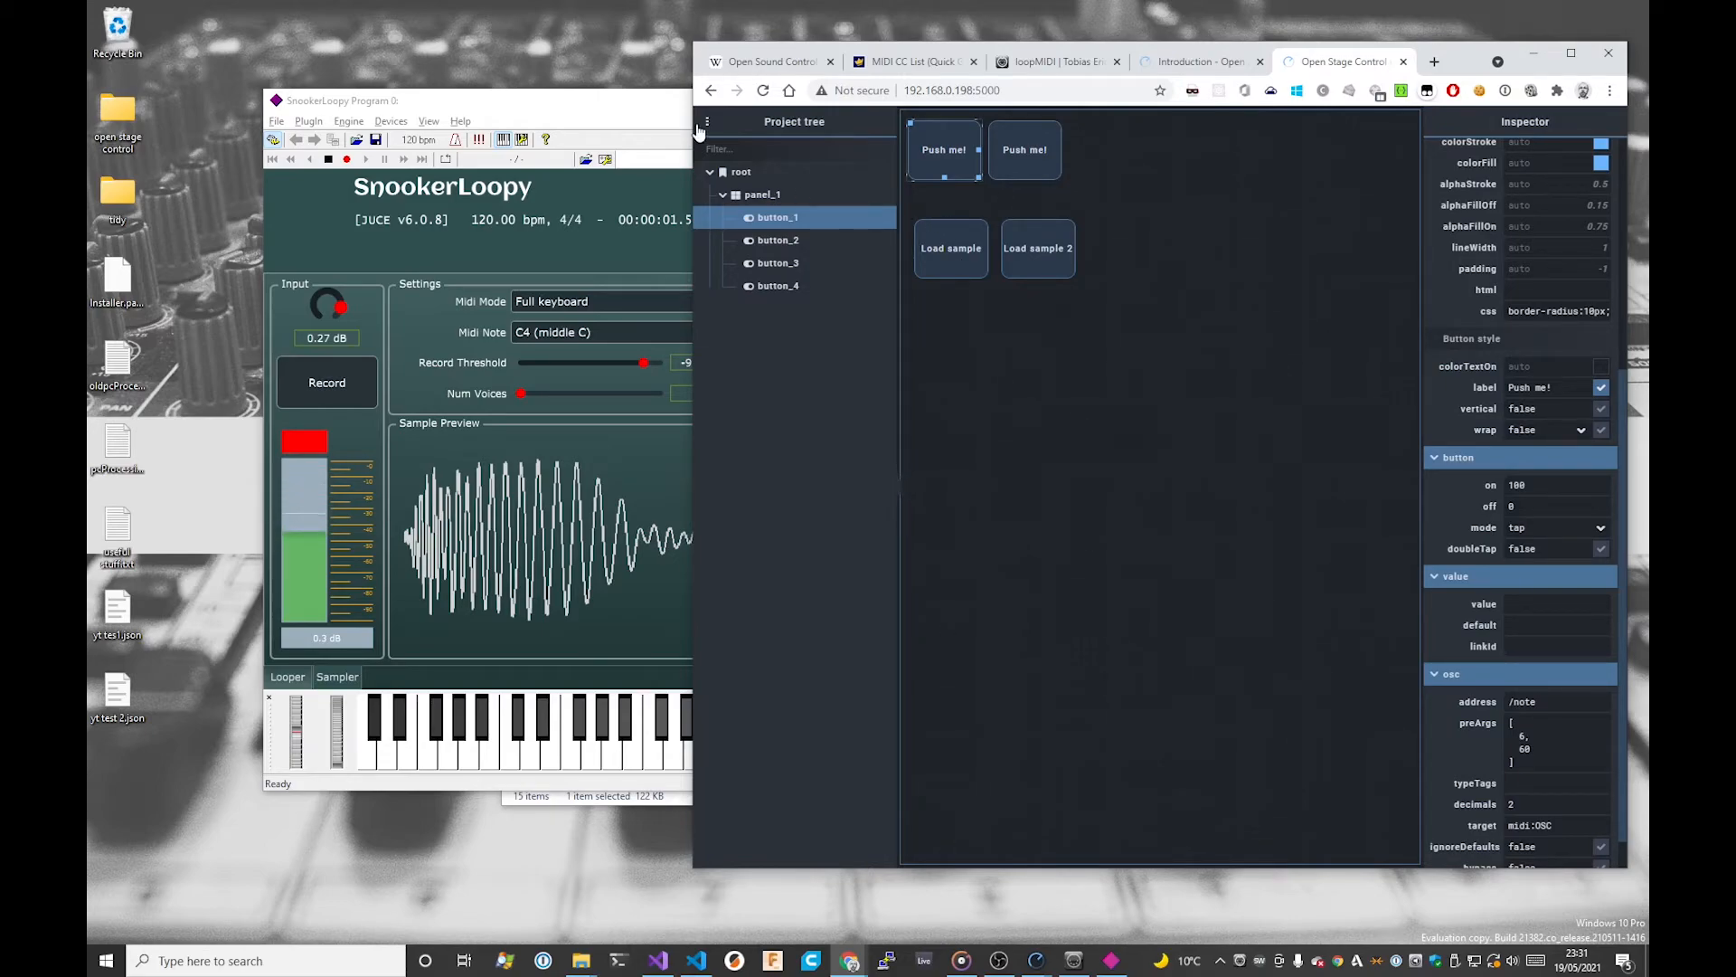
# Step: Save the session and disable the Open Stage Control editor so only the control surface is shown
pyautogui.click(1027, 395)
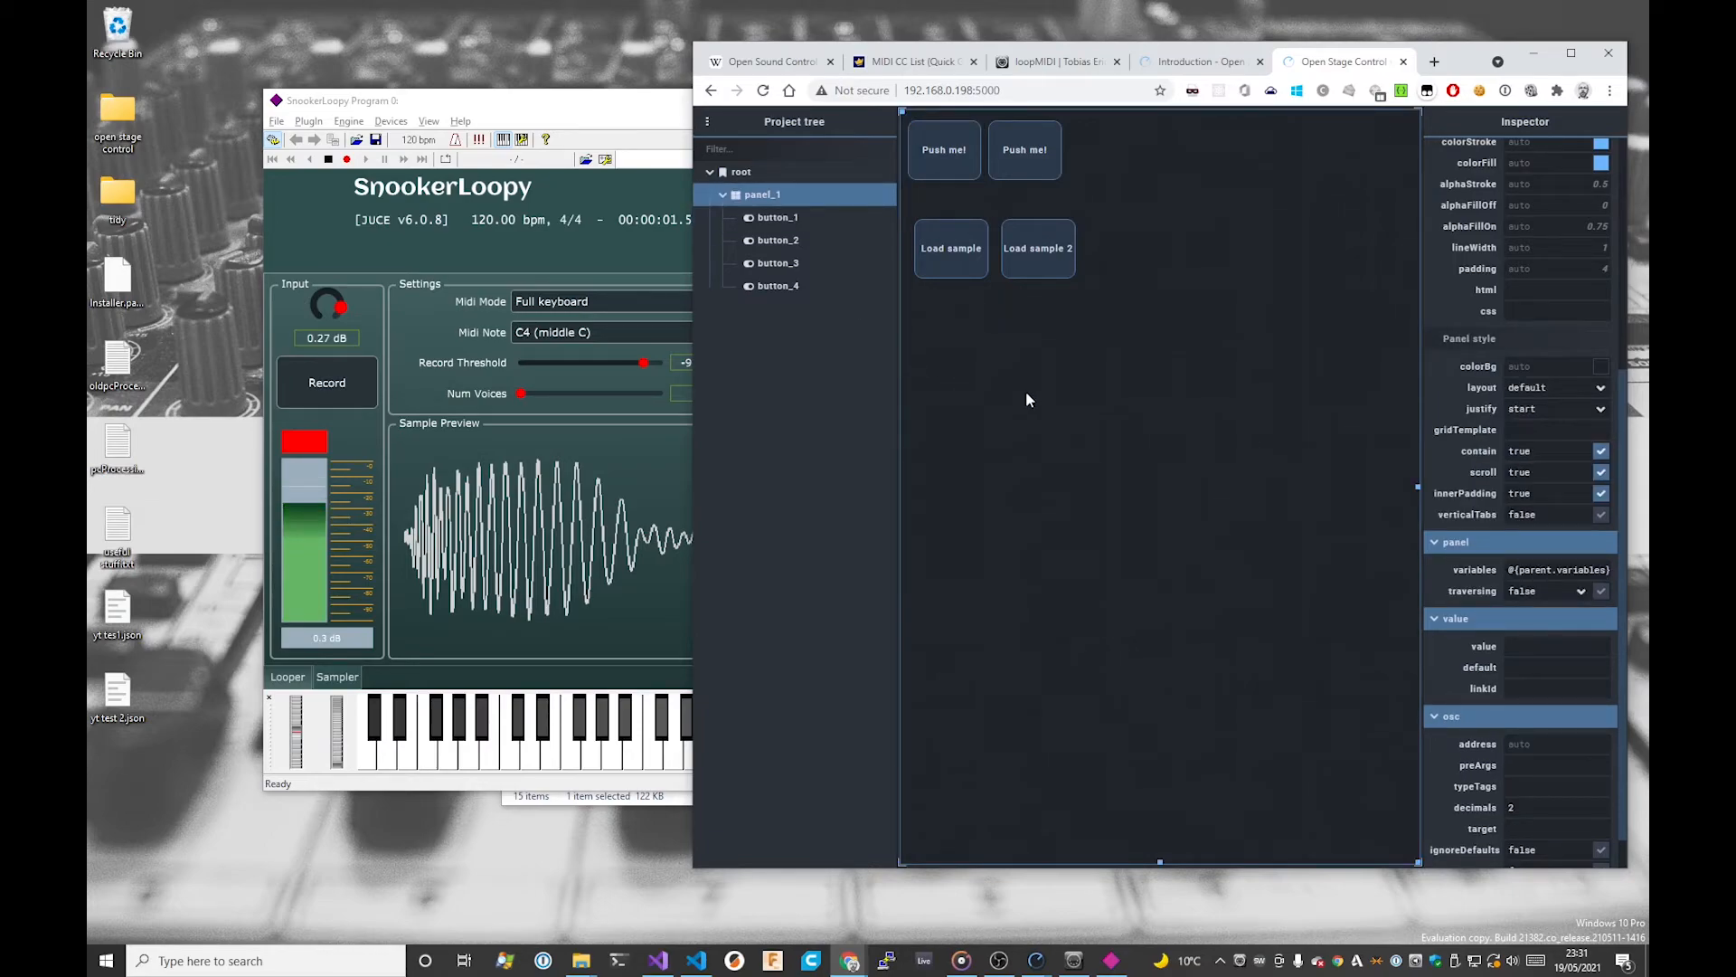
pyautogui.hotkey('ctrl', 's')
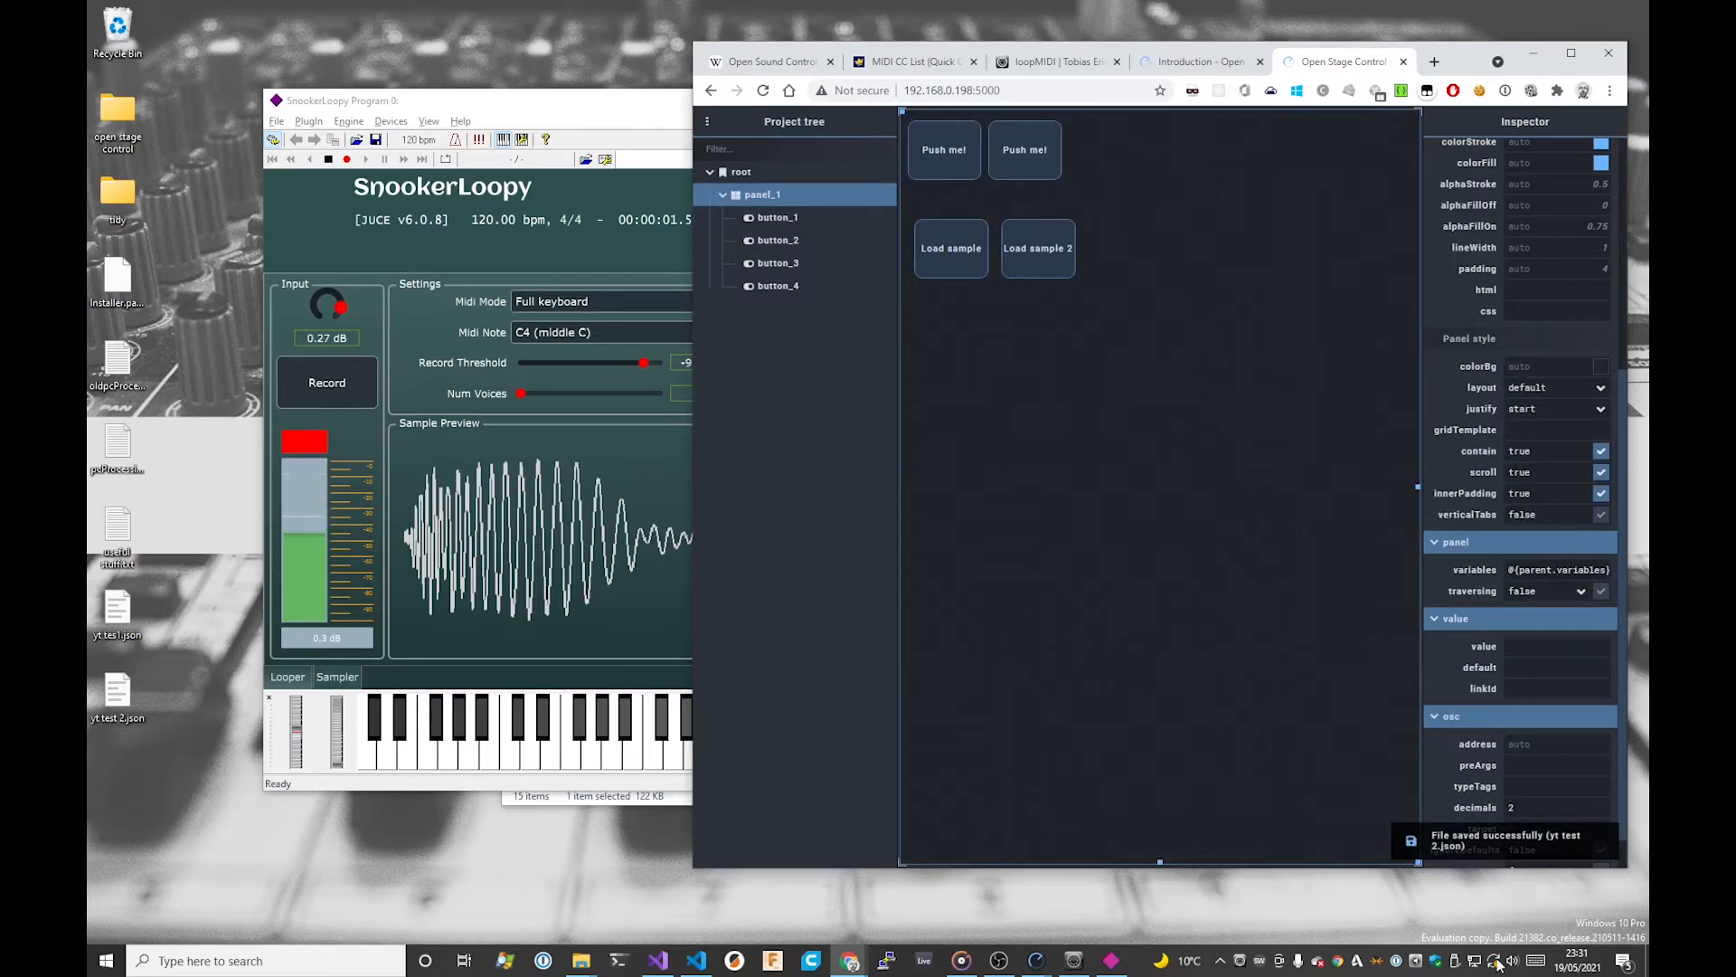
pyautogui.click(707, 121)
pyautogui.moveTo(749, 189)
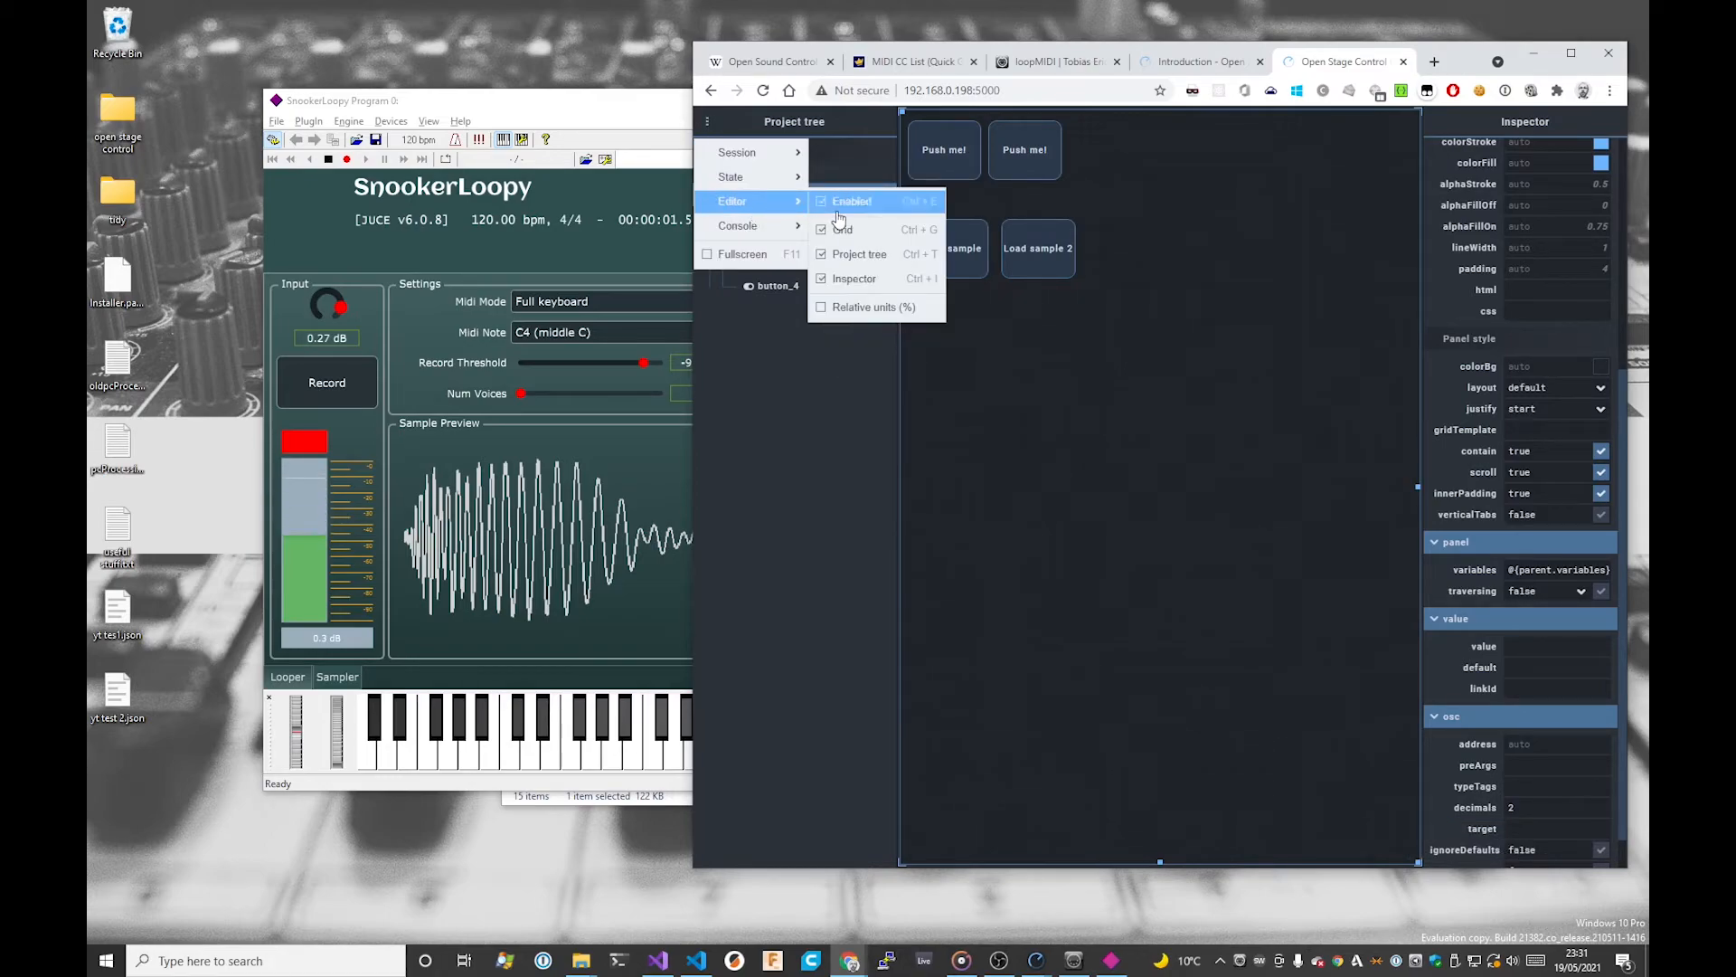
pyautogui.click(845, 206)
# Step: Test the live control surface by playing both Push me! buttons while alternating between Load sample and Load sample 2
pyautogui.click(759, 147)
pyautogui.click(900, 149)
pyautogui.click(914, 160)
pyautogui.click(936, 250)
pyautogui.click(914, 154)
pyautogui.click(783, 135)
pyautogui.click(936, 154)
pyautogui.click(938, 255)
pyautogui.click(807, 256)
pyautogui.click(792, 142)
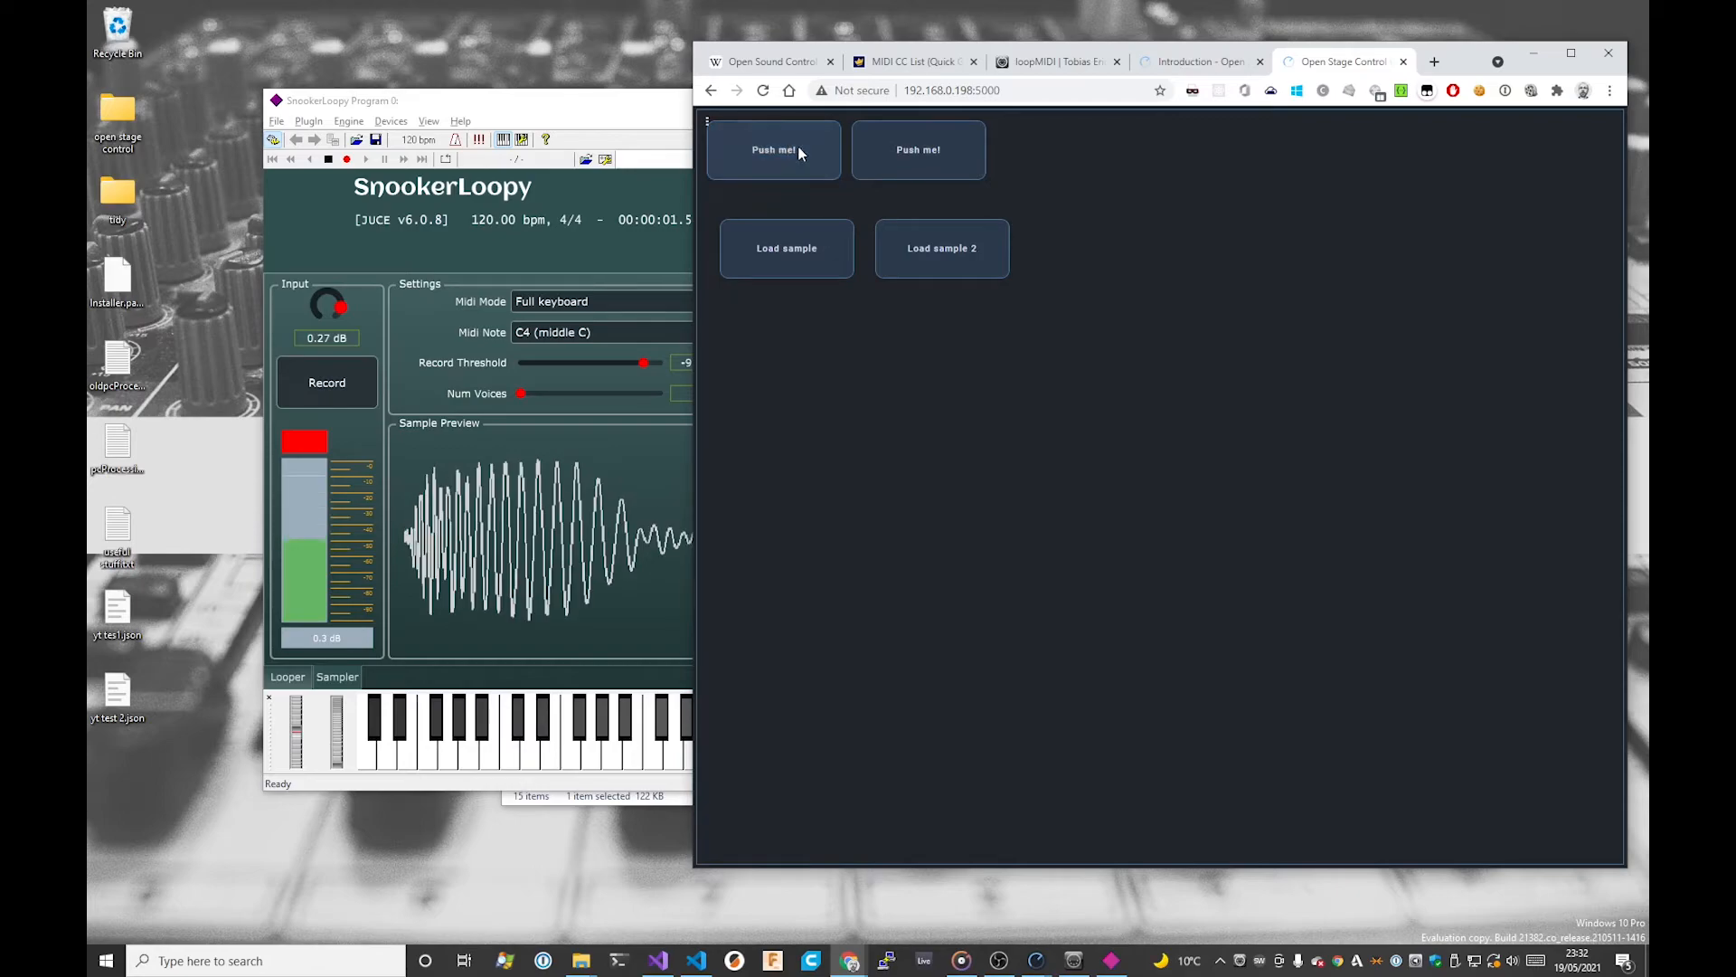
pyautogui.click(935, 247)
pyautogui.click(918, 146)
pyautogui.click(804, 248)
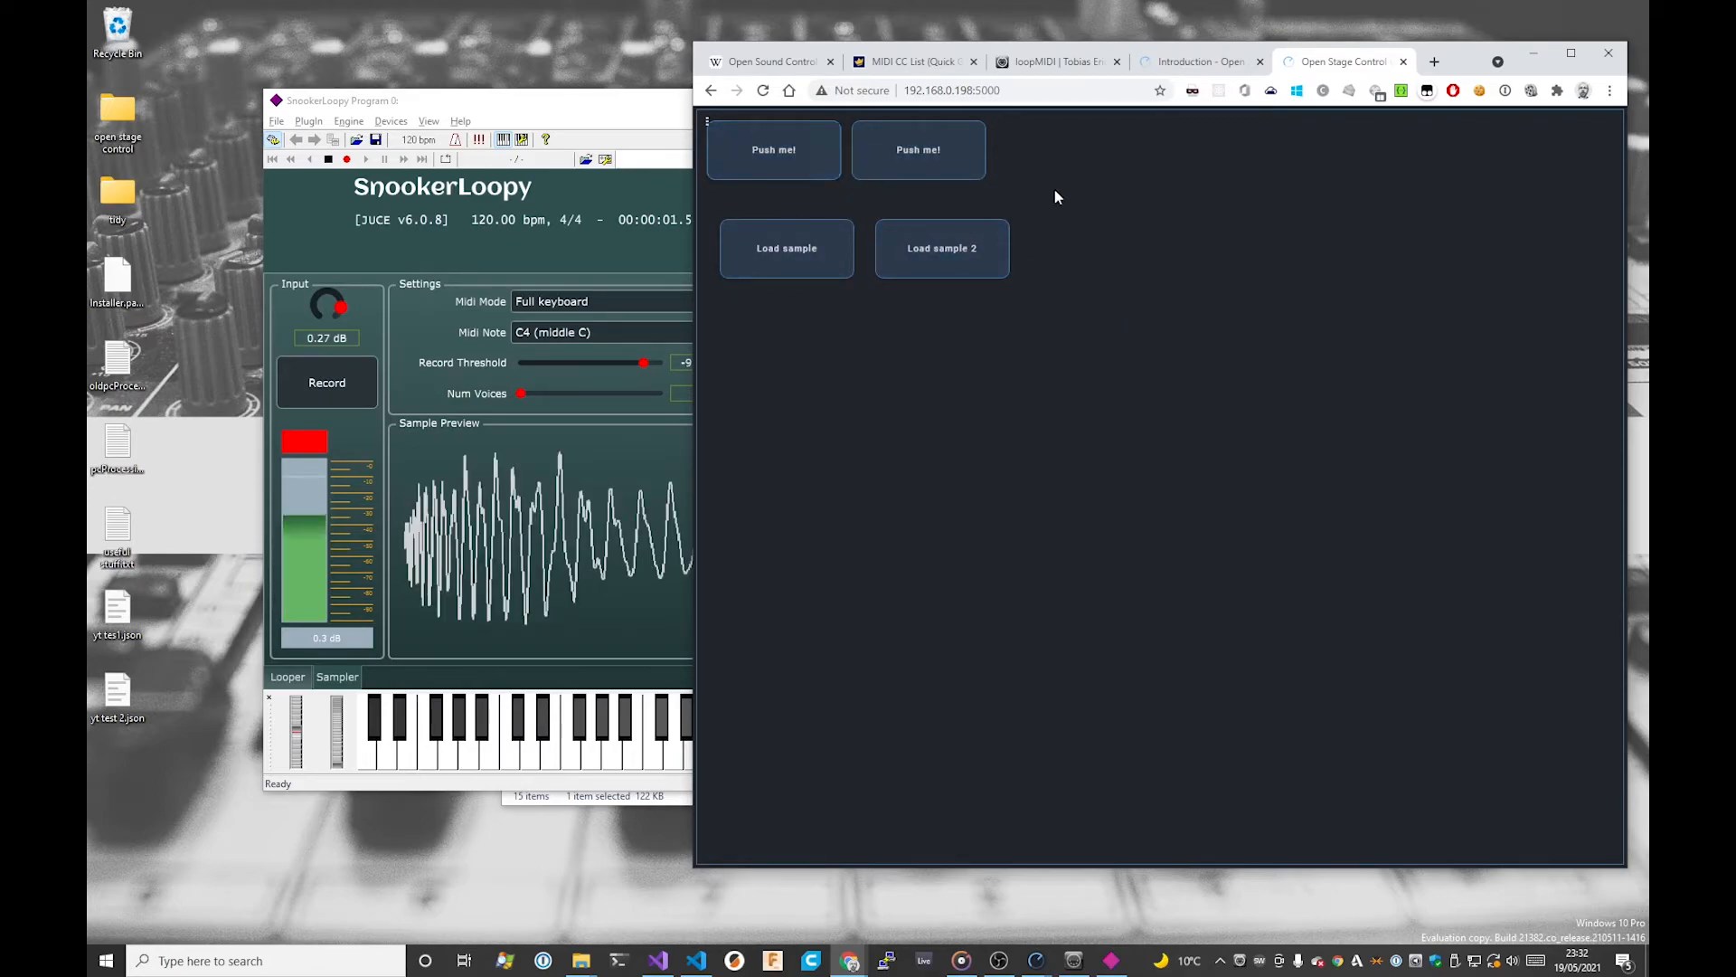